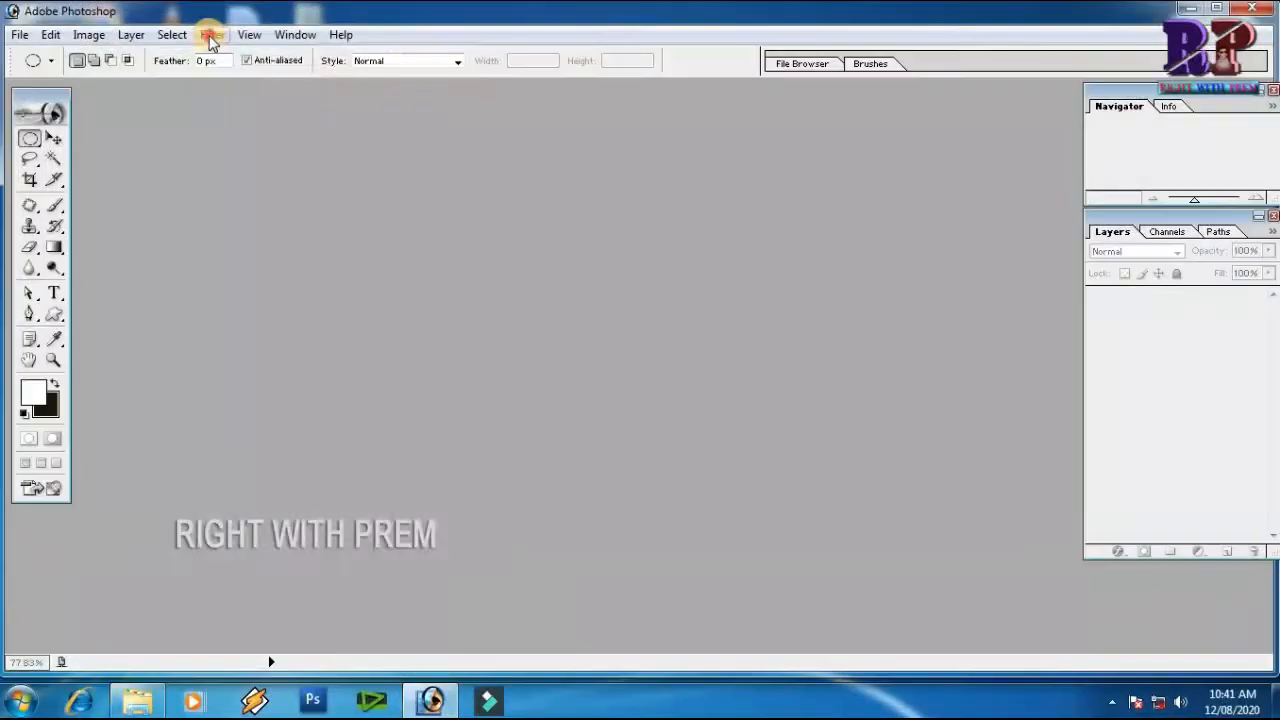
Open the image portet 19 from the foto folder and maximize its document window
{"action": "left_click", "coordinate": [210, 38]}
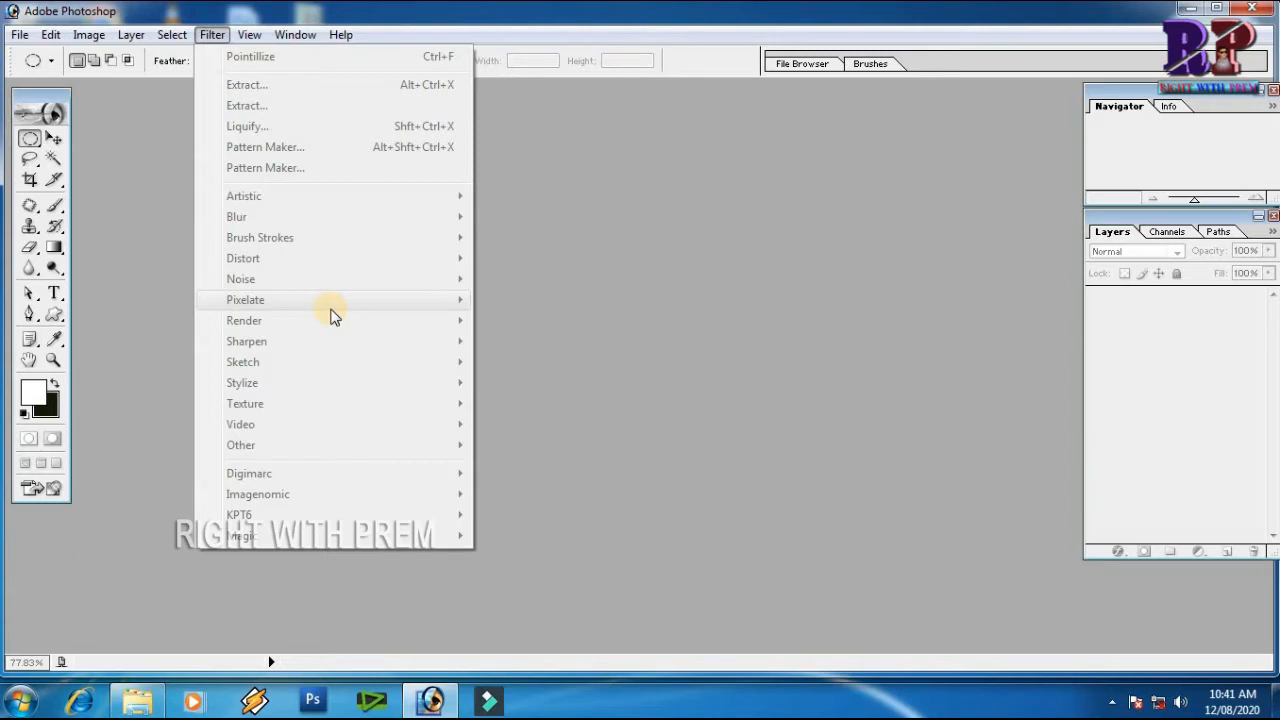
{"action": "left_click", "coordinate": [591, 317]}
{"action": "double_click", "coordinate": [591, 315]}
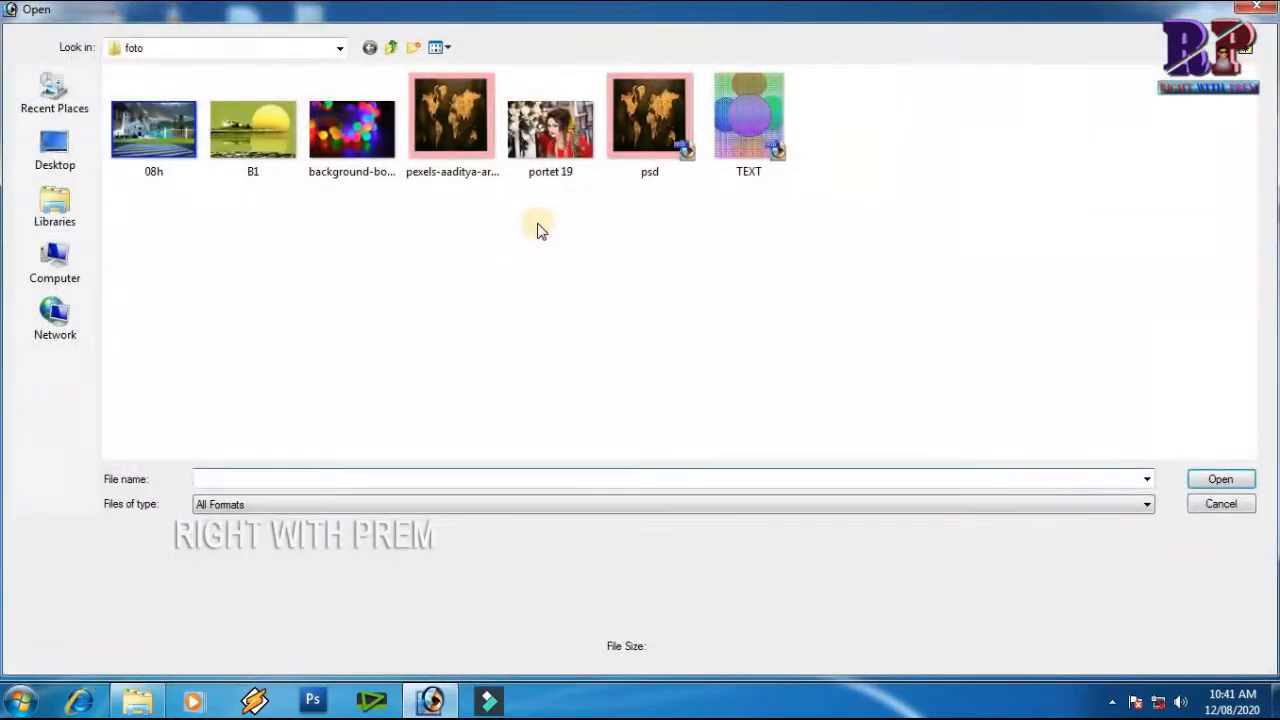
{"action": "left_click", "coordinate": [550, 130]}
{"action": "left_click", "coordinate": [1220, 479]}
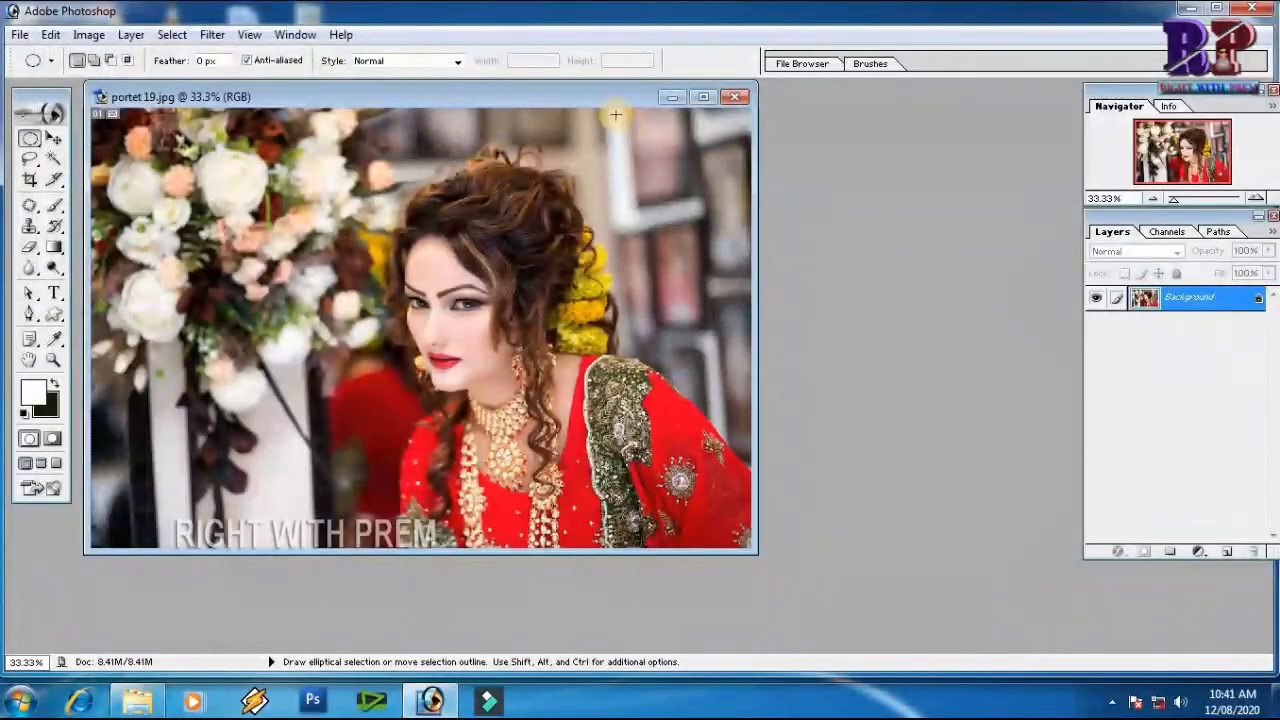
{"action": "double_click", "coordinate": [617, 96]}
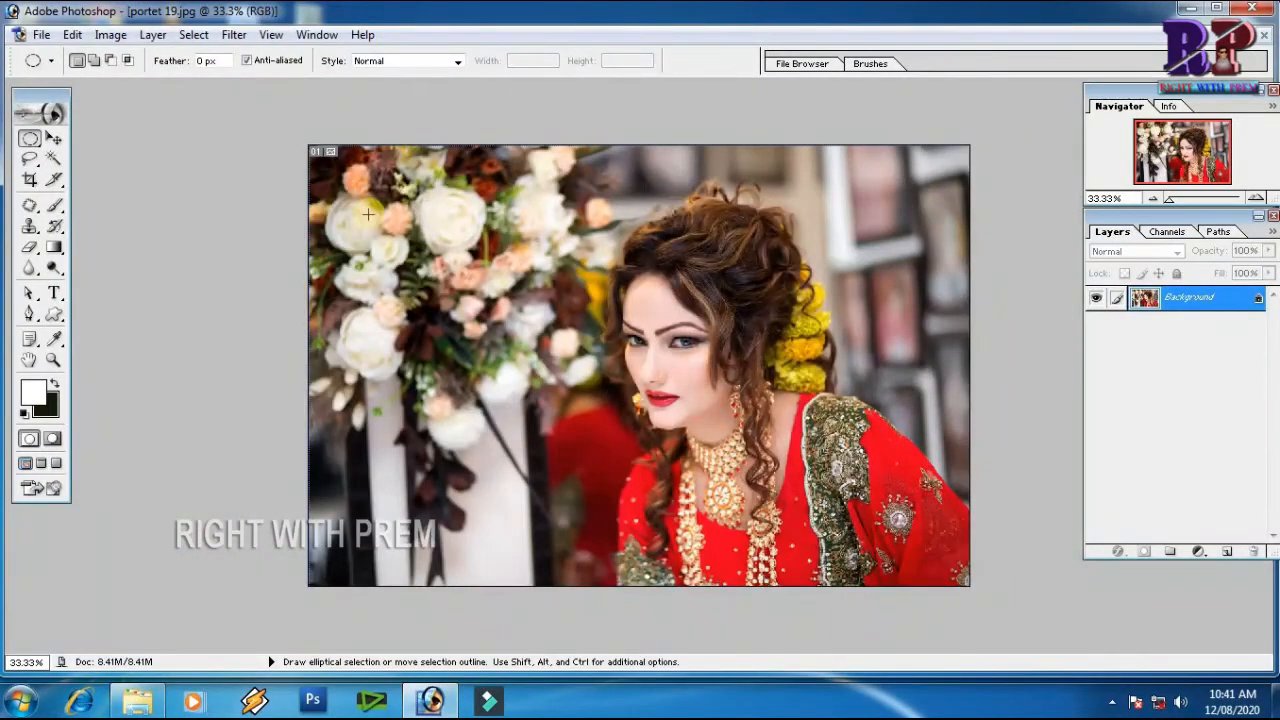
{"action": "left_click", "coordinate": [233, 35]}
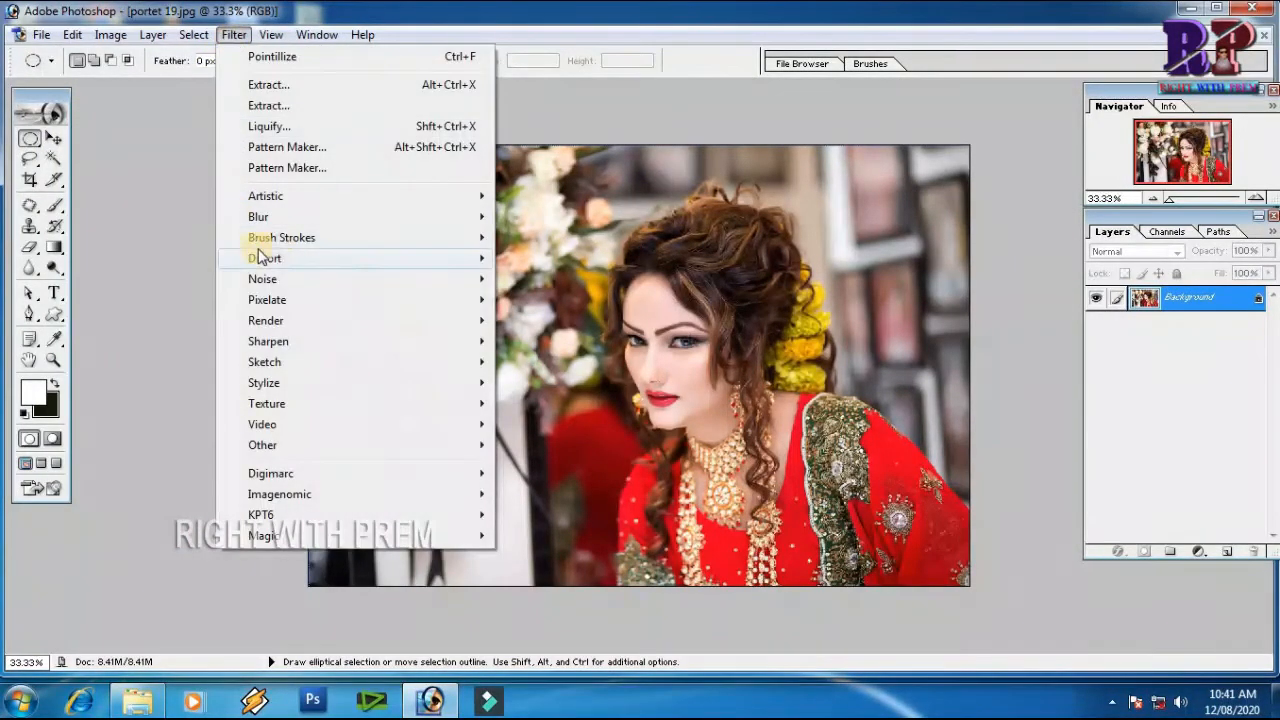
{"action": "mouse_move", "coordinate": [270, 264]}
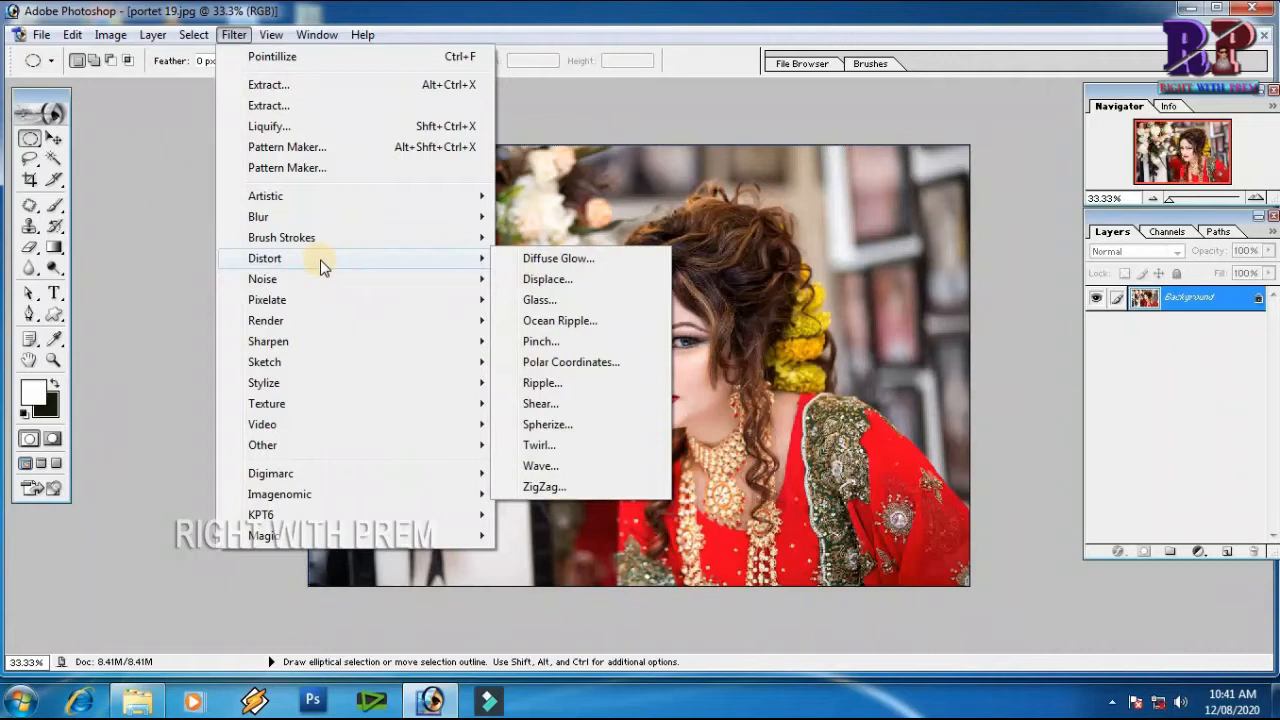
{"action": "left_click", "coordinate": [553, 260]}
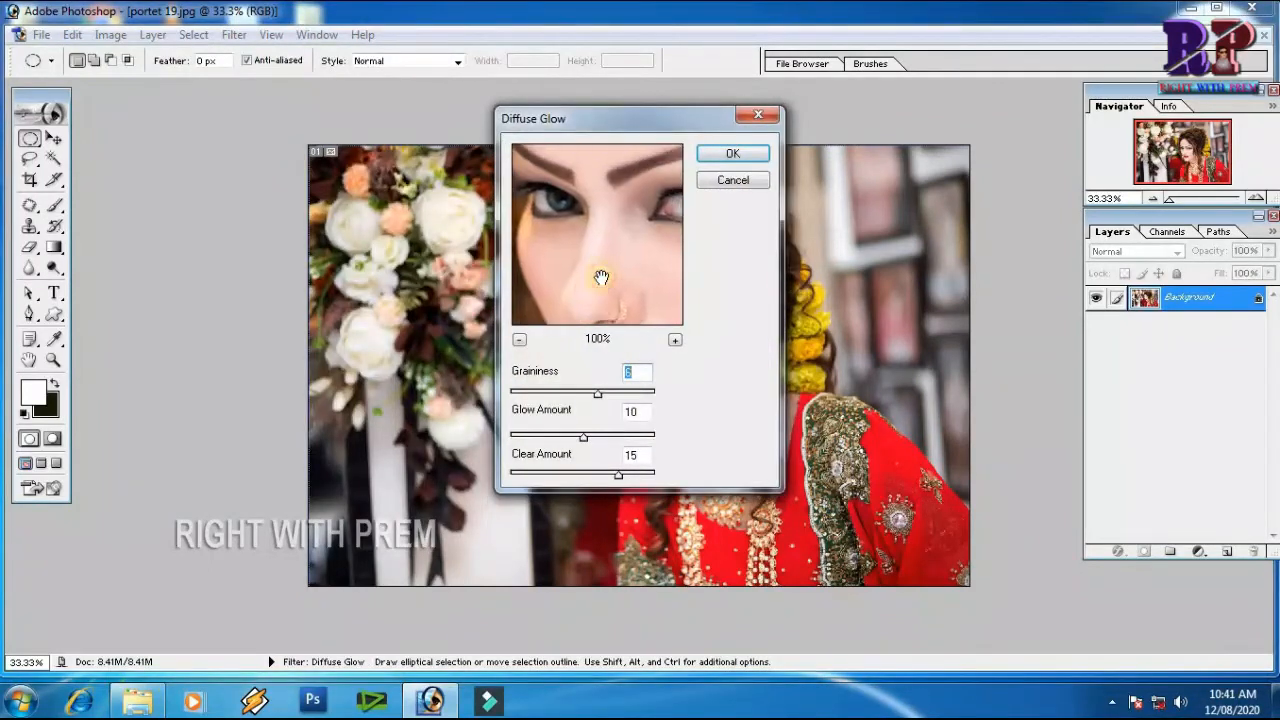
{"action": "left_click_drag", "start_coordinate": [608, 237], "coordinate": [607, 266]}
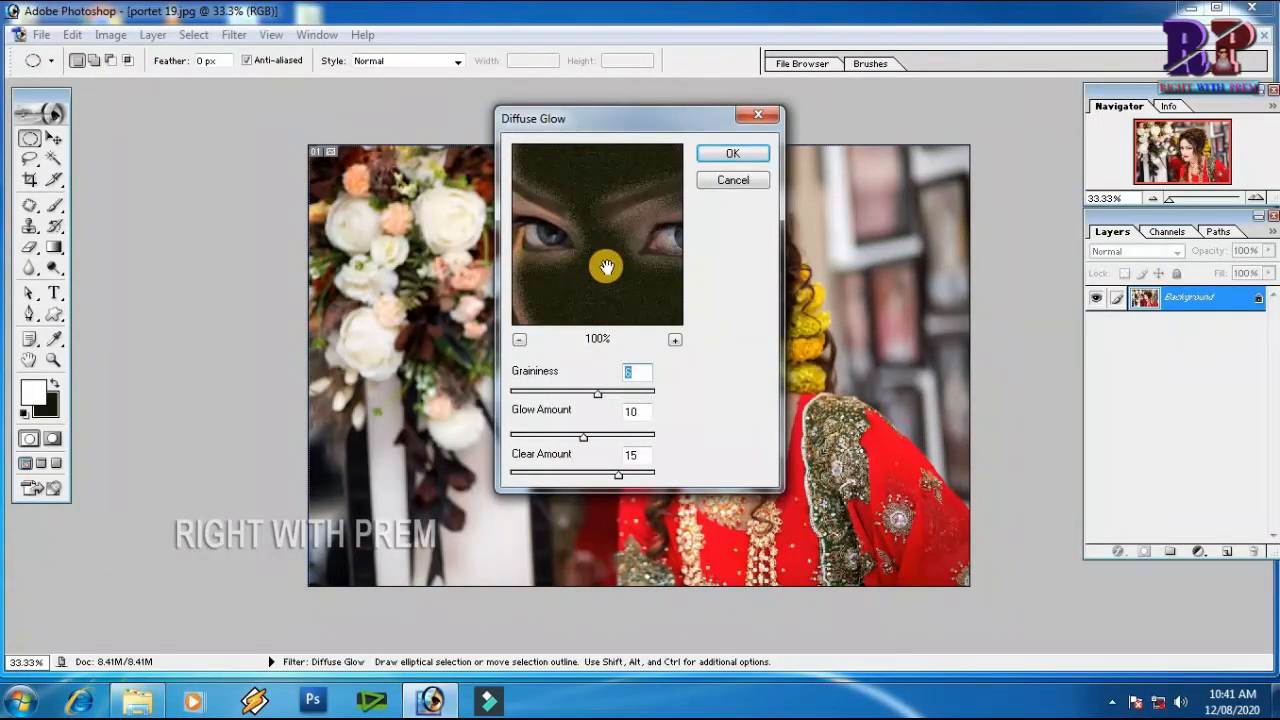
{"action": "left_click_drag", "start_coordinate": [594, 396], "coordinate": [527, 441]}
{"action": "mouse_move", "coordinate": [618, 474]}
{"action": "left_mouse_down"}
{"action": "mouse_move", "coordinate": [570, 482]}
{"action": "mouse_move", "coordinate": [626, 477]}
{"action": "left_mouse_up"}
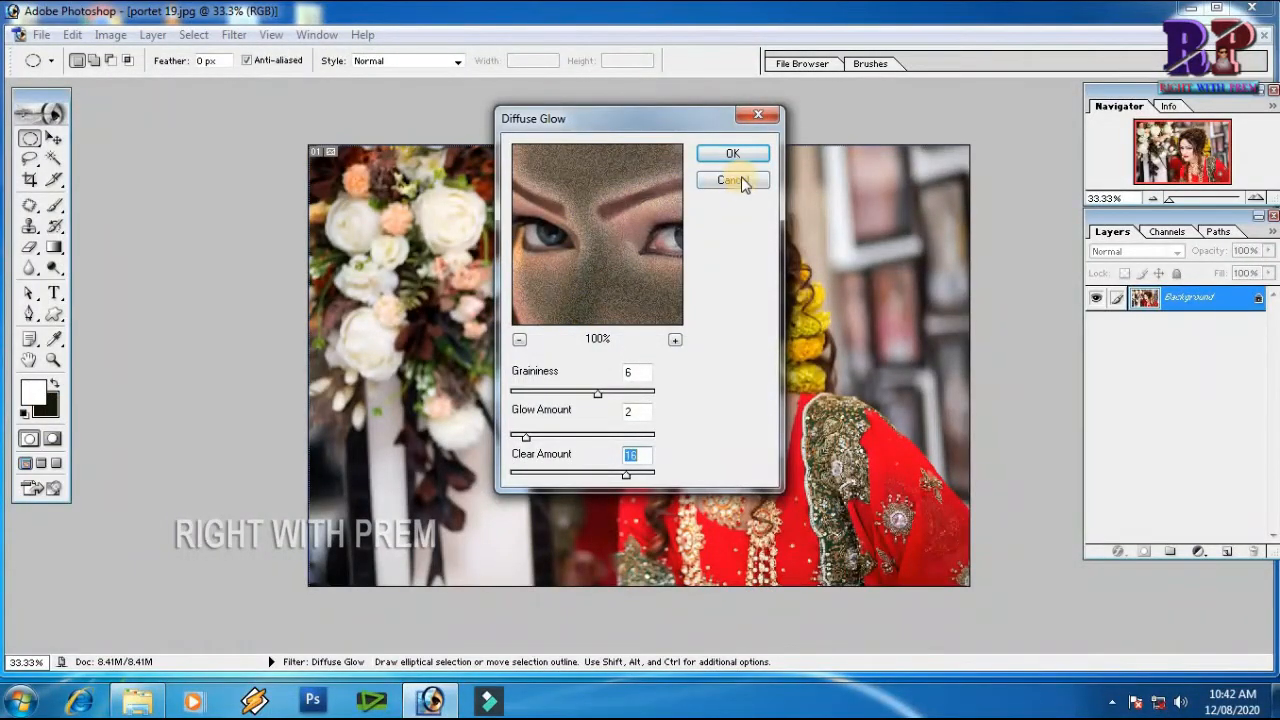
{"action": "left_click", "coordinate": [735, 180]}
Set the background color to pale yellow-green E8F8B8
{"action": "left_click", "coordinate": [53, 407]}
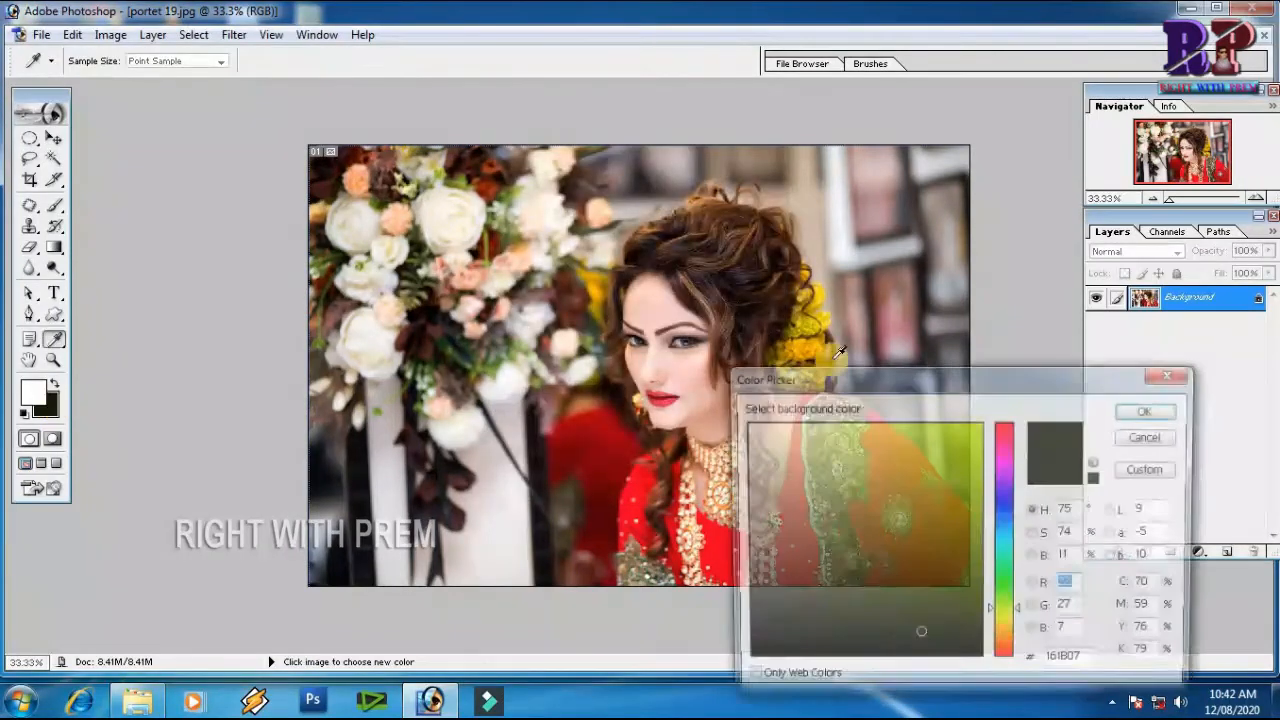
{"action": "left_click", "coordinate": [804, 428]}
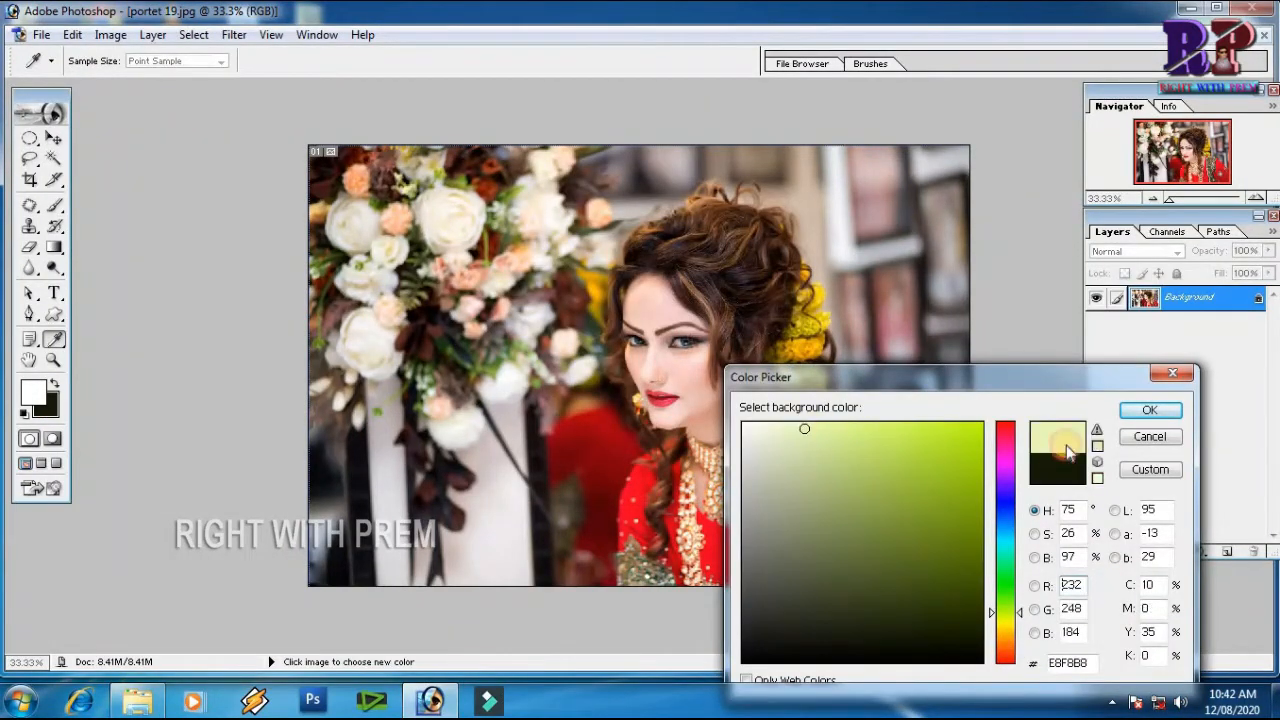
{"action": "left_click", "coordinate": [1150, 410]}
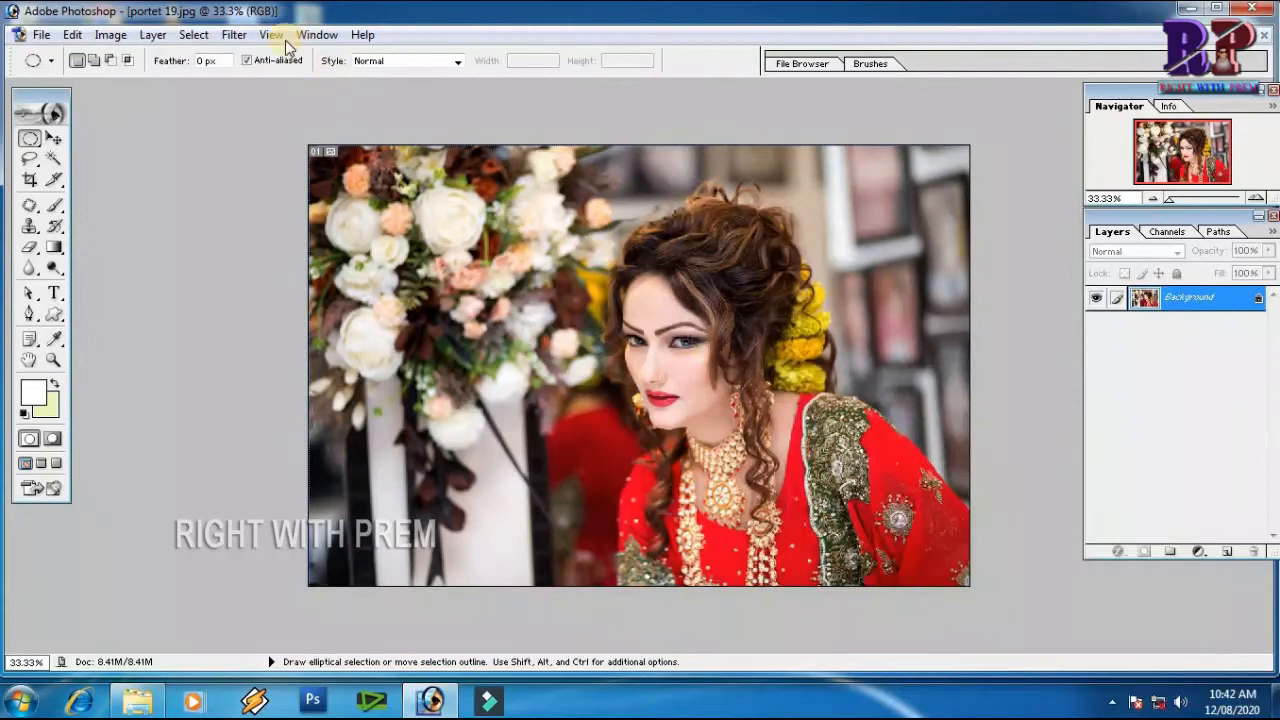
Try the Diffuse Glow filter on the portrait with its existing settings and undo it
{"action": "left_click", "coordinate": [234, 34]}
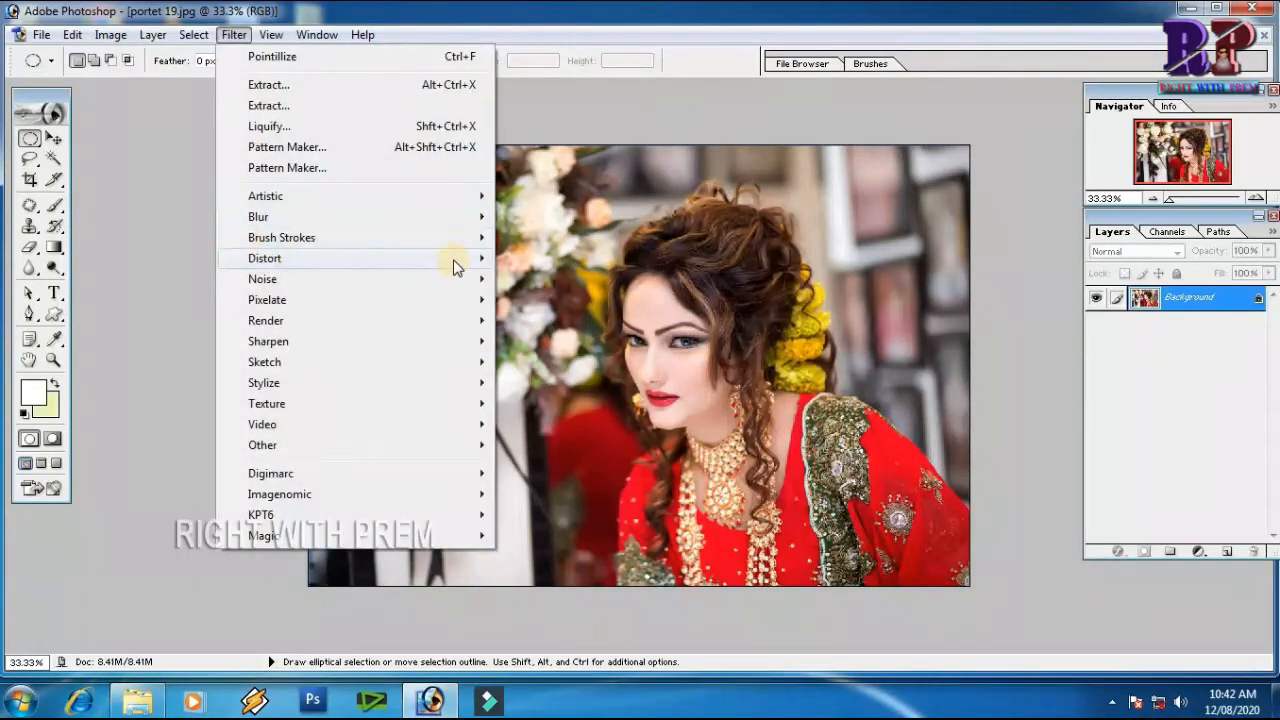
{"action": "mouse_move", "coordinate": [486, 259]}
{"action": "left_click", "coordinate": [540, 259]}
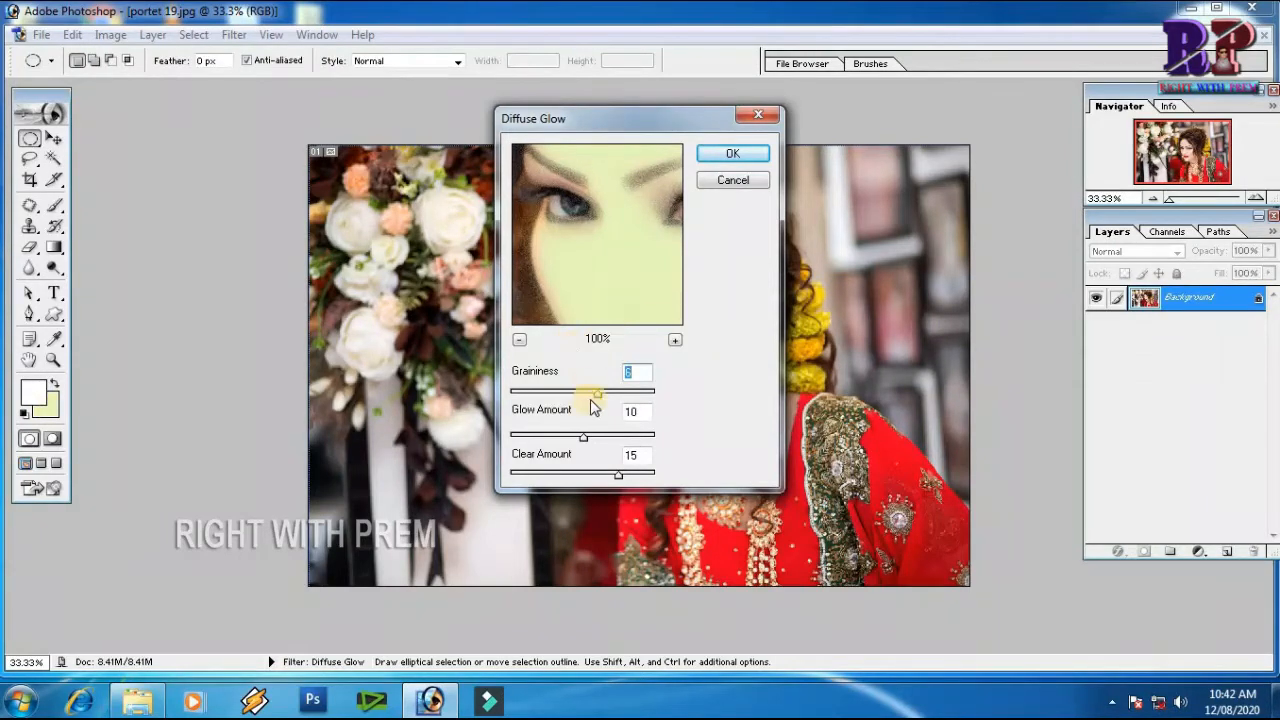
{"action": "left_click", "coordinate": [746, 159]}
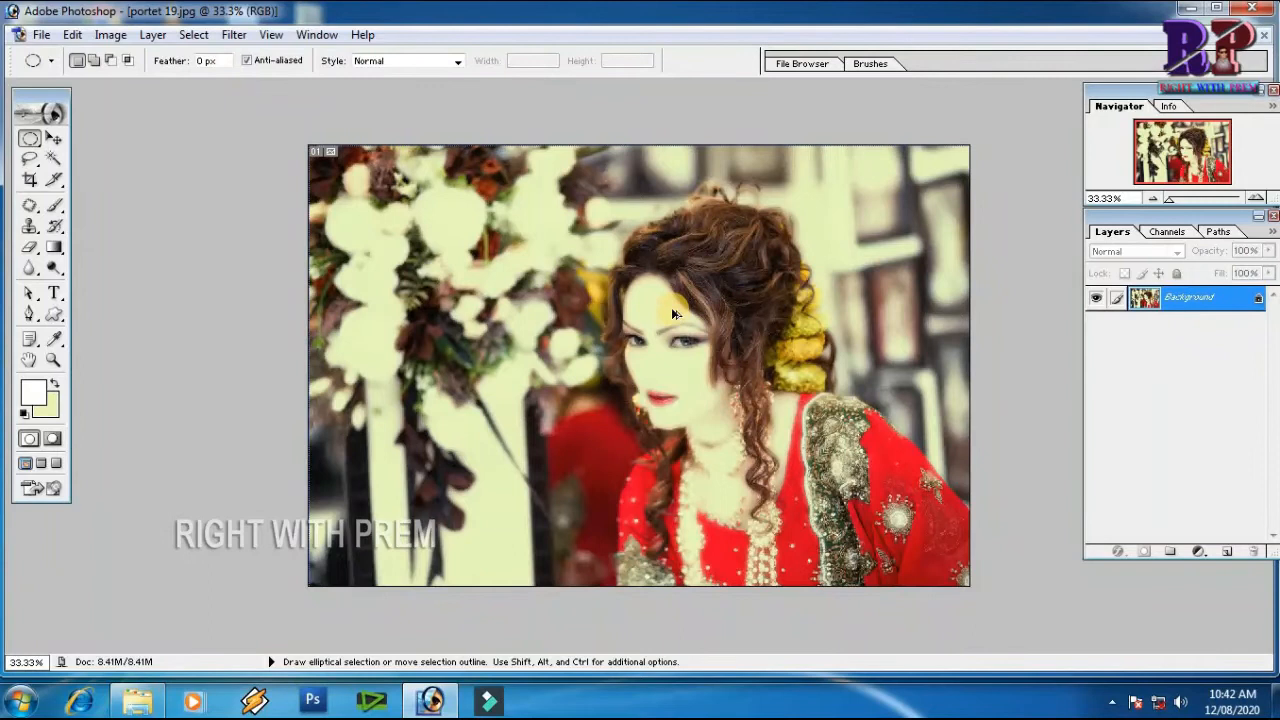
{"action": "key", "text": "ctrl+z"}
Apply the Displace filter at 10% scales with Stretch To Fit and Repeat Edge Pixels, using TEXT as the displacement map
{"action": "left_click", "coordinate": [234, 34]}
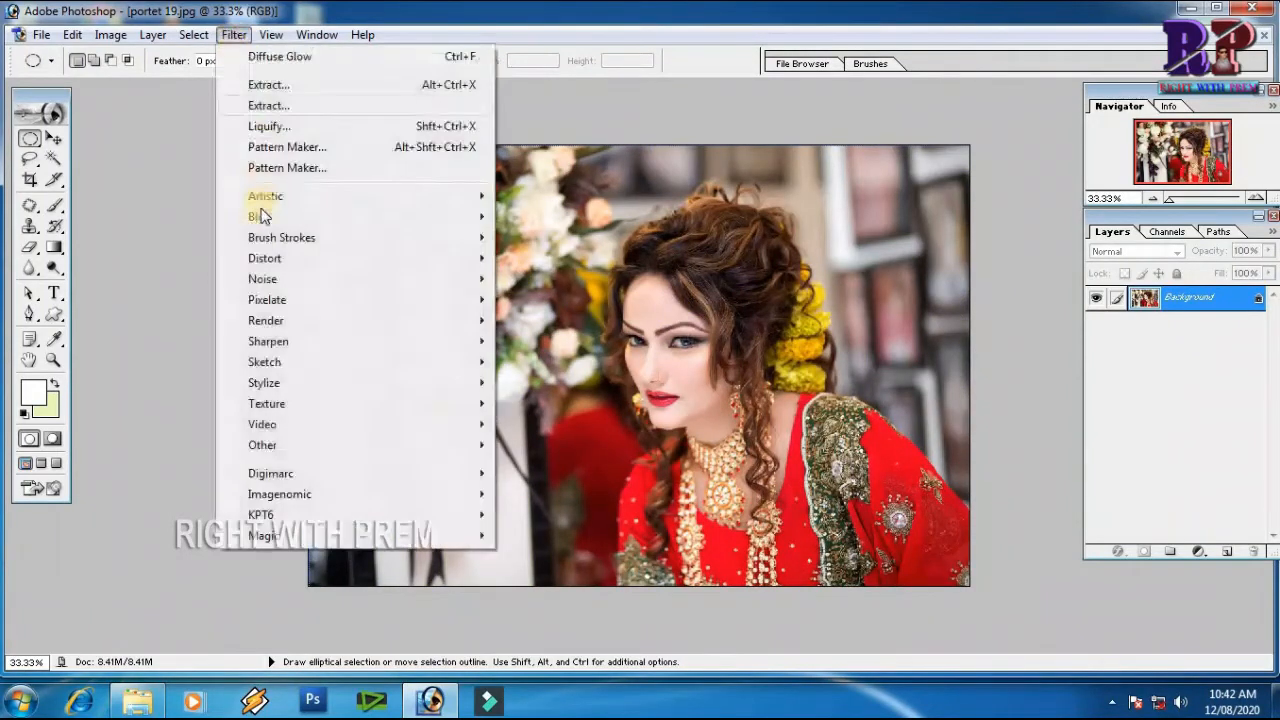
{"action": "mouse_move", "coordinate": [443, 258]}
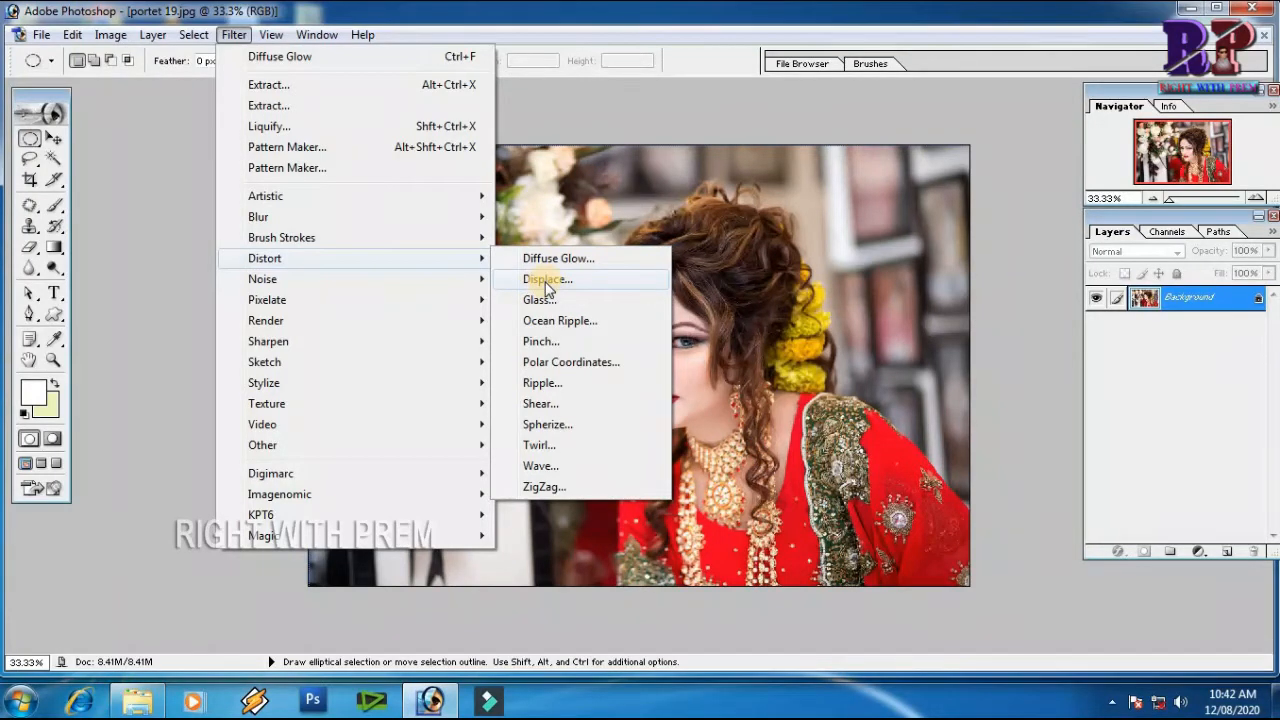
{"action": "left_click", "coordinate": [545, 284]}
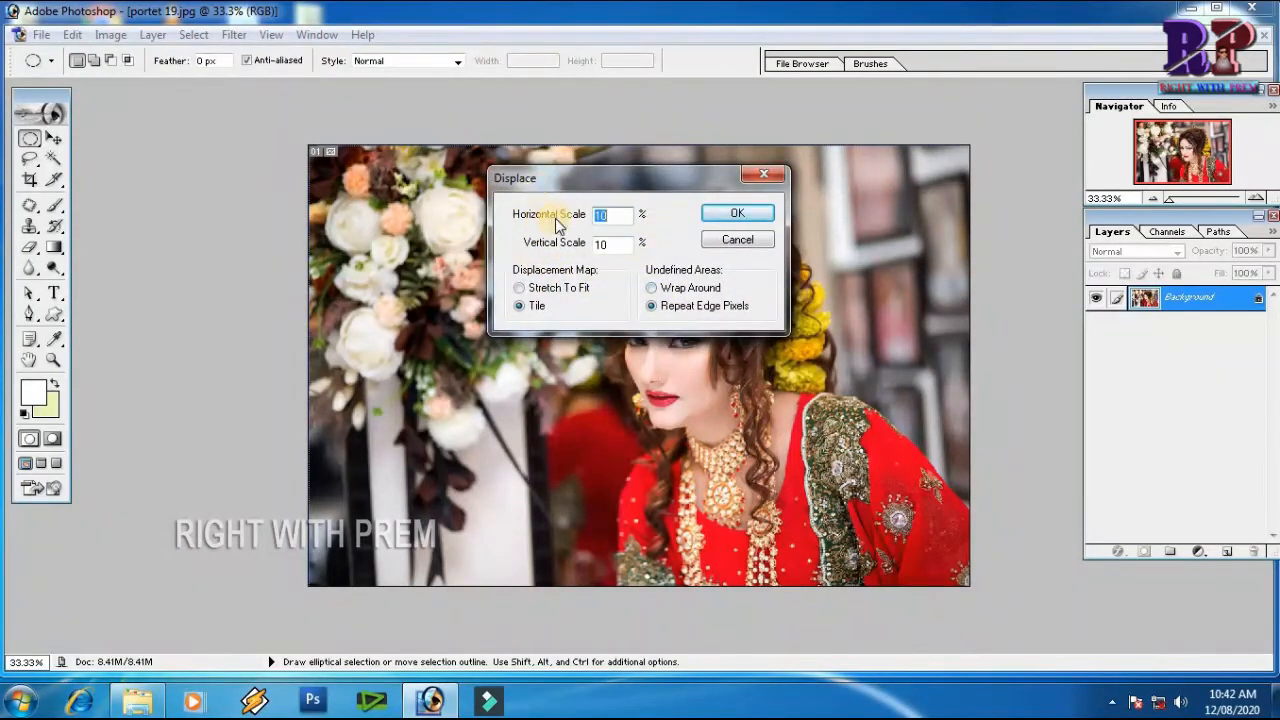
{"action": "left_click", "coordinate": [654, 308]}
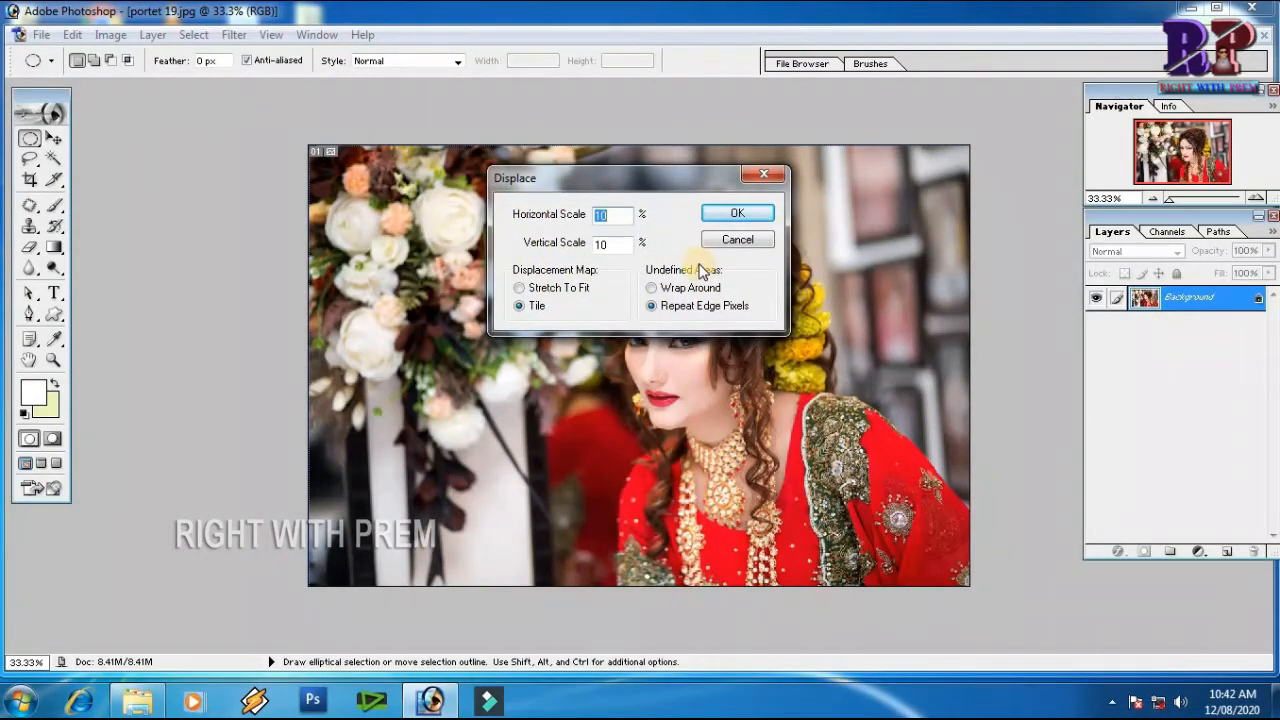
{"action": "left_click", "coordinate": [520, 288]}
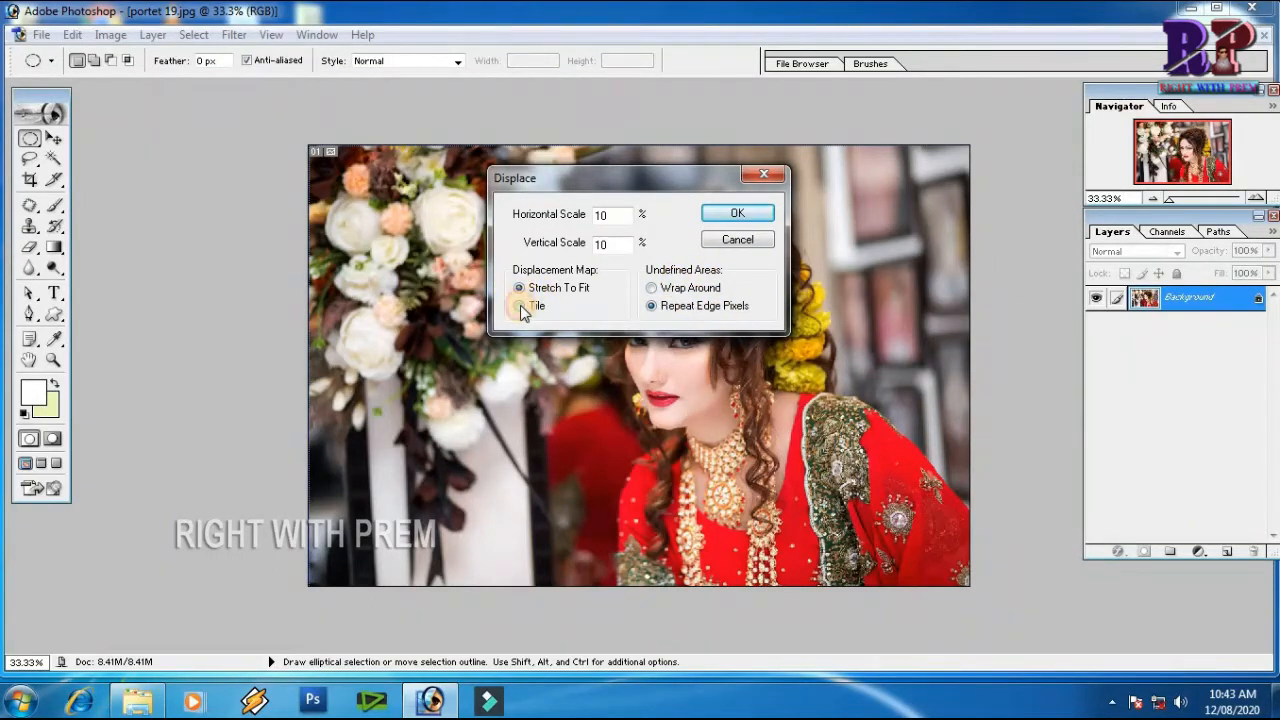
{"action": "left_click", "coordinate": [737, 216]}
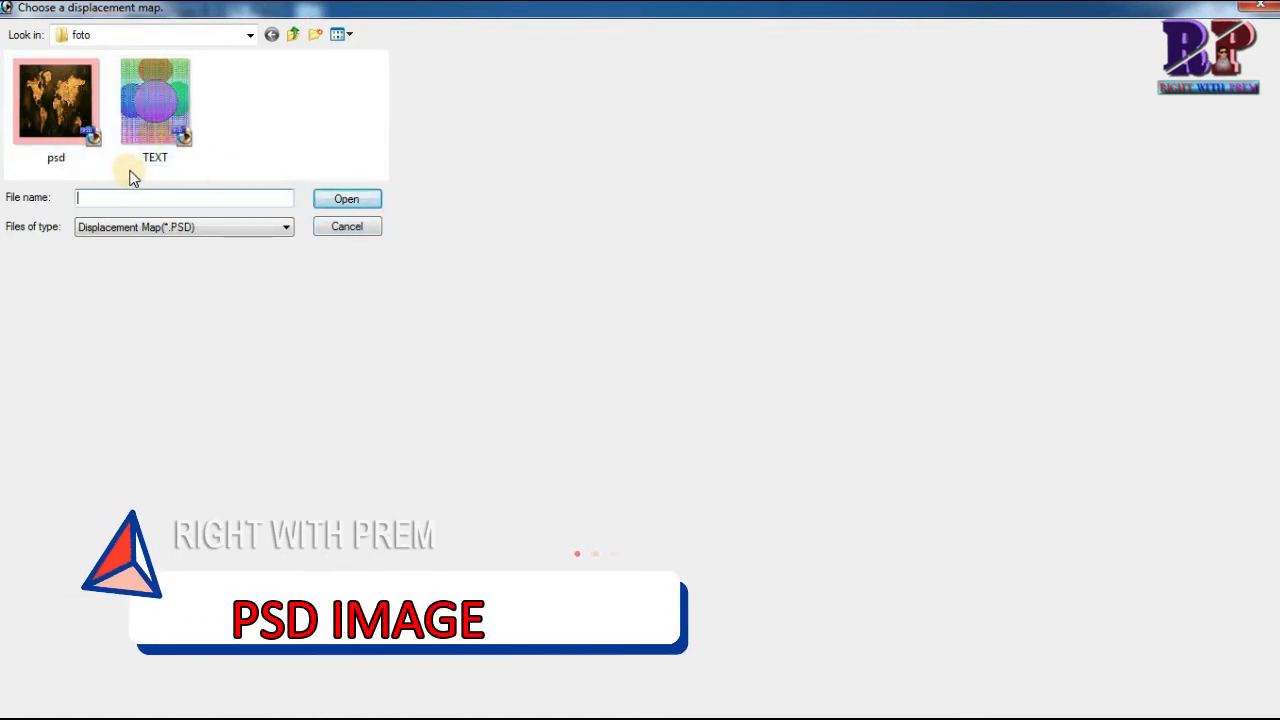
{"action": "left_click", "coordinate": [170, 108]}
{"action": "left_click", "coordinate": [344, 199]}
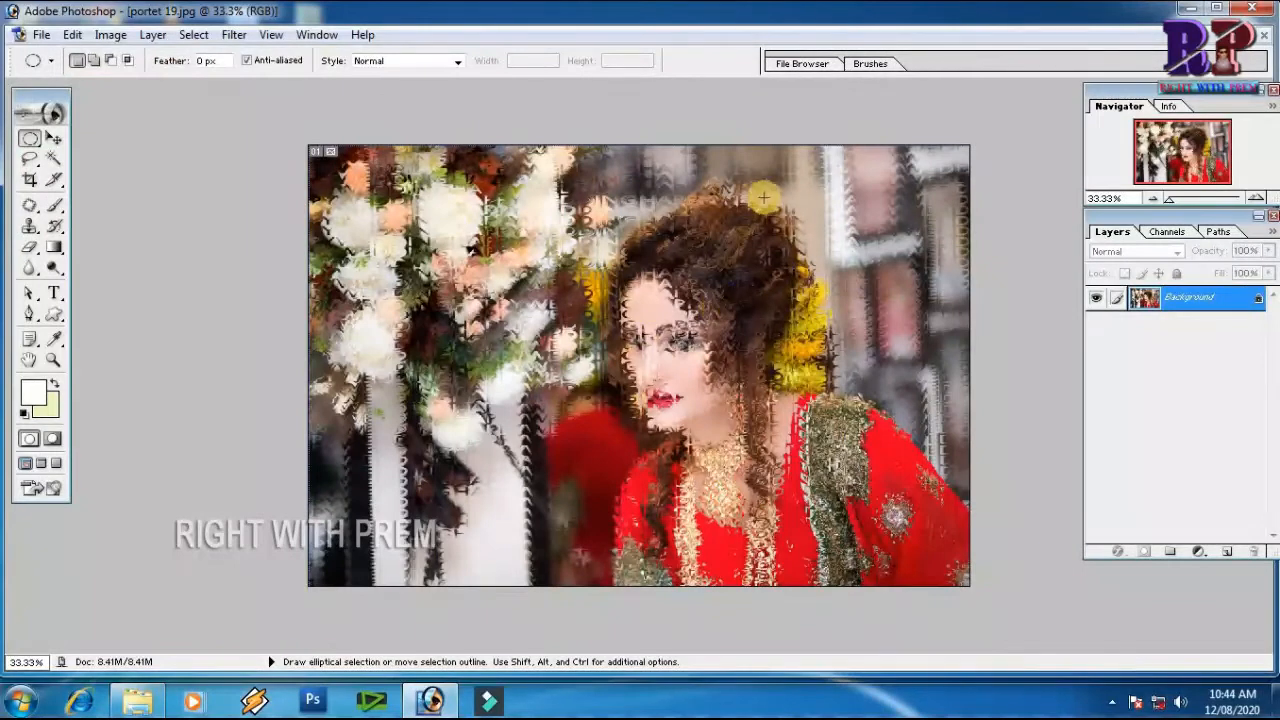
Examine the displacement effect up close around the hair, background and flowers, and return to a wider view
{"action": "key", "text": "ctrl+space"}
{"action": "left_click_drag", "start_coordinate": [729, 157], "coordinate": [900, 263]}
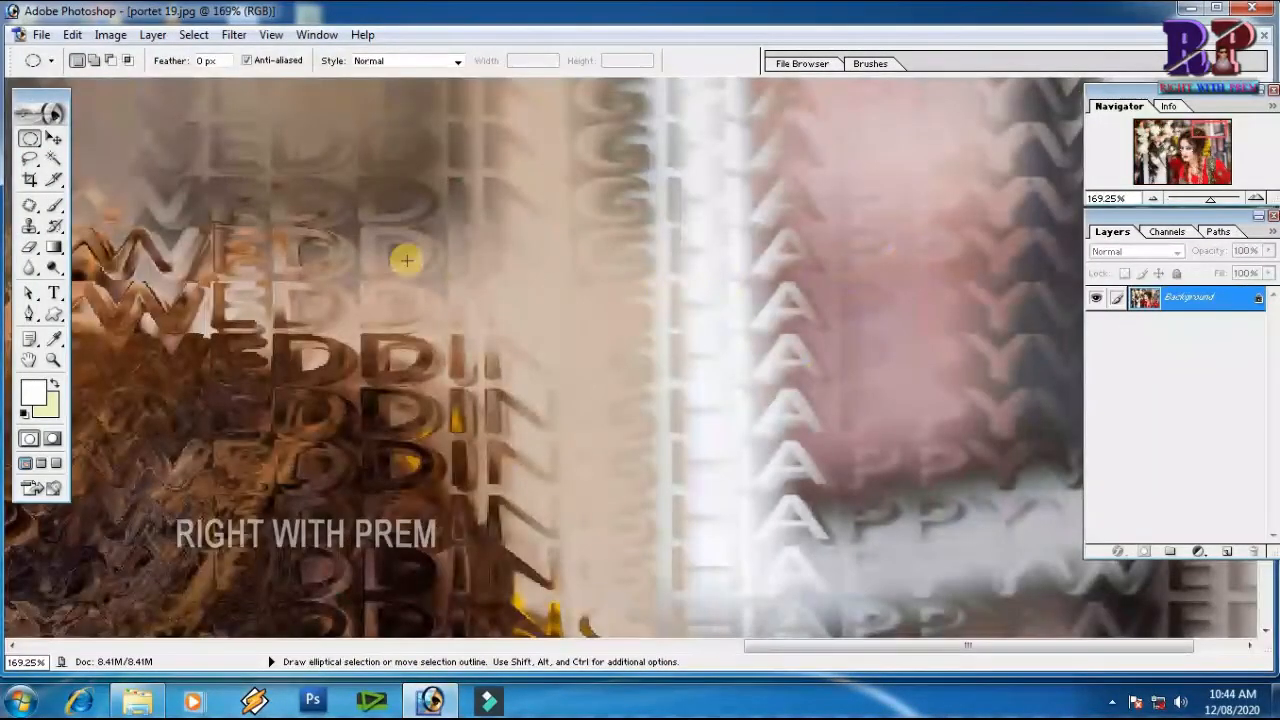
{"action": "key", "text": "space"}
{"action": "left_click_drag", "start_coordinate": [254, 346], "coordinate": [777, 500]}
{"action": "left_click_drag", "start_coordinate": [406, 283], "coordinate": [620, 400]}
{"action": "left_click_drag", "start_coordinate": [431, 323], "coordinate": [725, 478]}
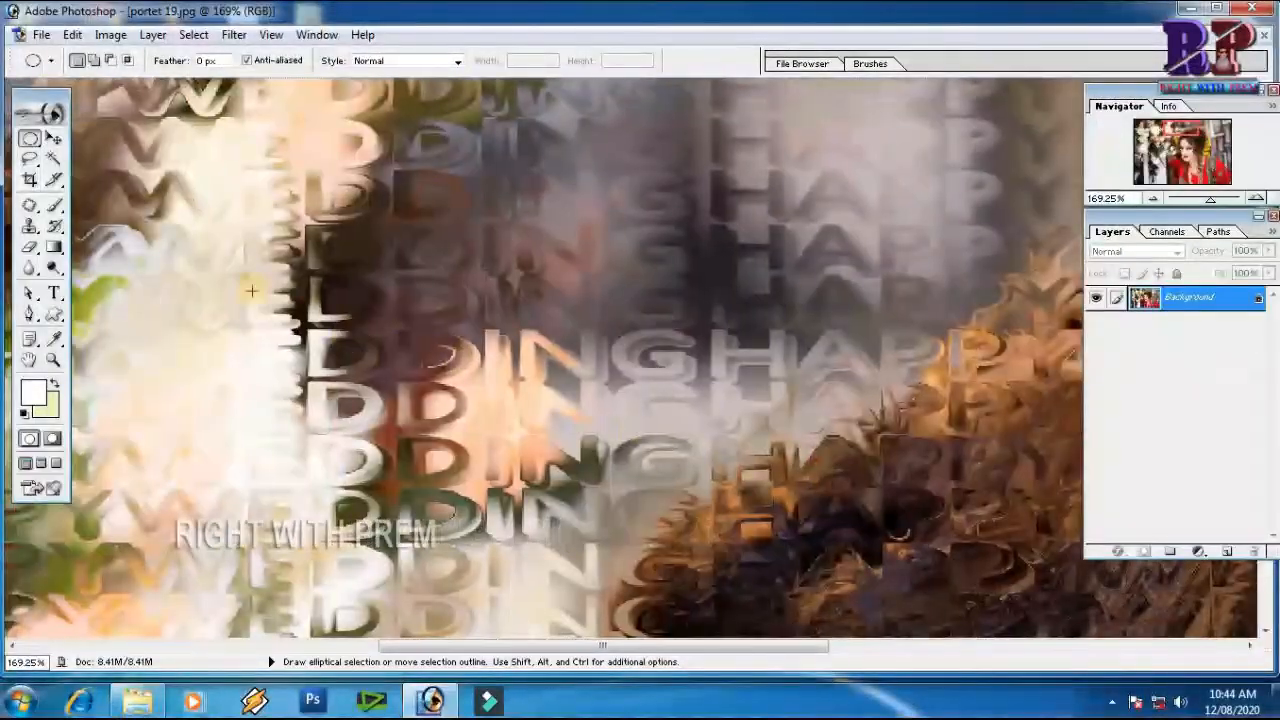
{"action": "key", "text": "space"}
{"action": "left_click_drag", "start_coordinate": [401, 288], "coordinate": [690, 452]}
{"action": "left_click_drag", "start_coordinate": [280, 266], "coordinate": [410, 321]}
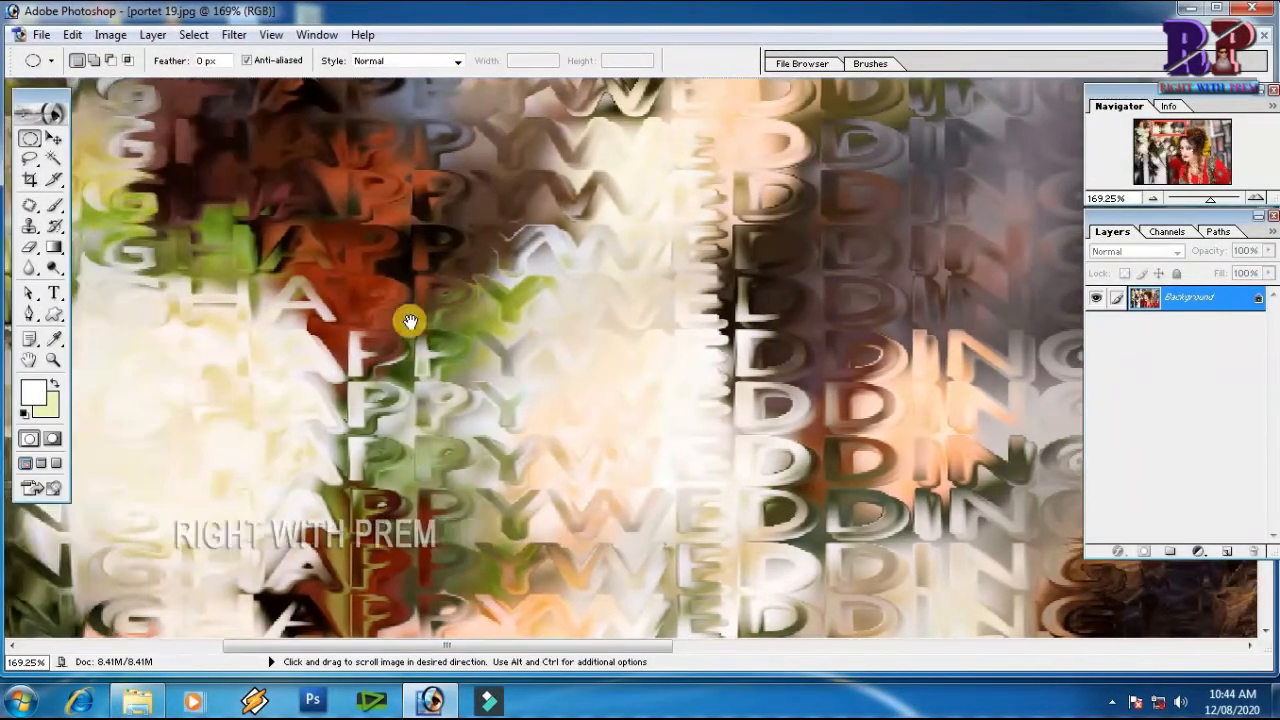
{"action": "key", "text": "ctrl+minus"}
{"action": "key", "text": "ctrl+minus"}
{"action": "key", "text": "ctrl+minus"}
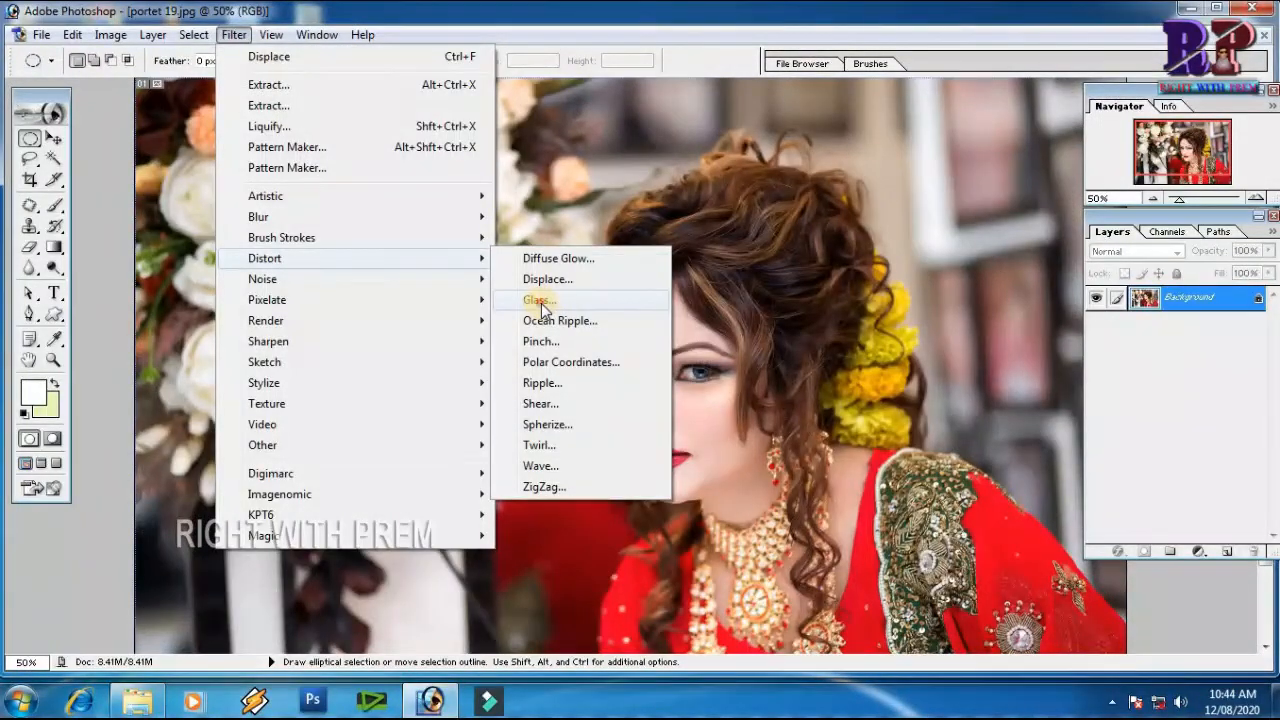
Apply the Glass filter to the portrait with distortion 4, smoothness 2 and the Blocks texture
{"action": "left_click", "coordinate": [541, 303]}
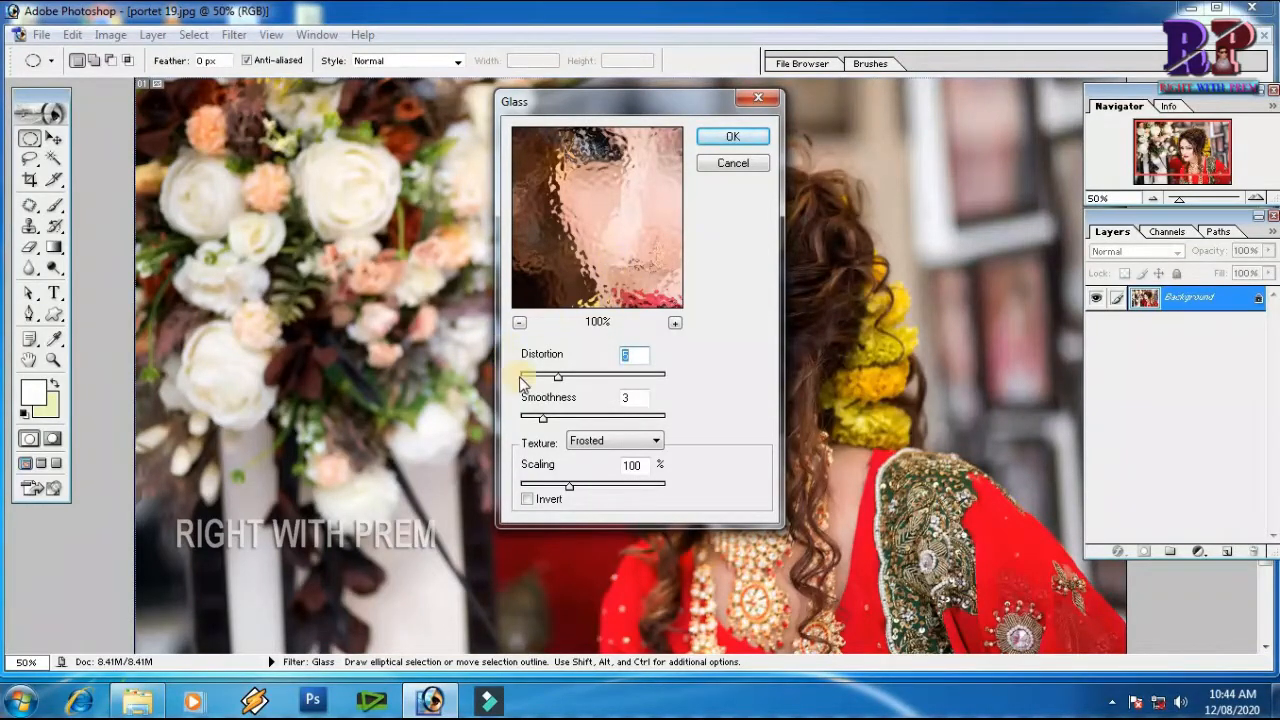
{"action": "left_click_drag", "start_coordinate": [565, 385], "coordinate": [596, 386]}
{"action": "left_click_drag", "start_coordinate": [603, 388], "coordinate": [551, 380]}
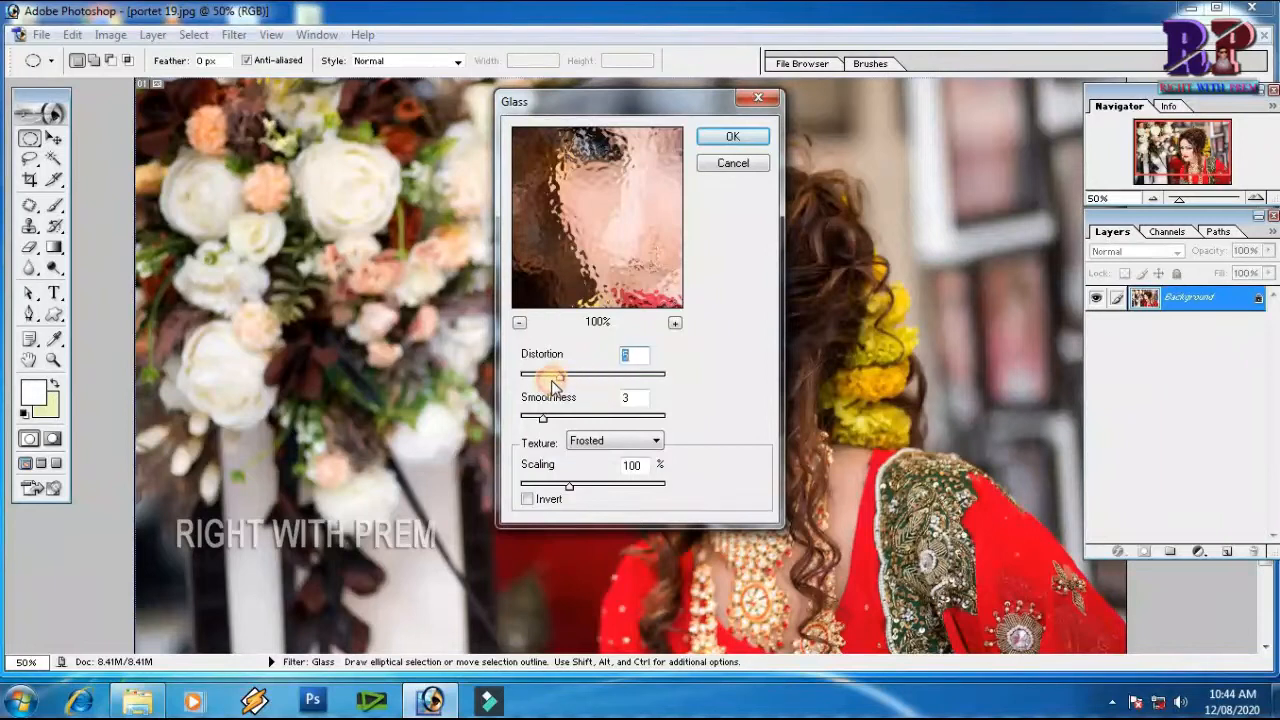
{"action": "left_click_drag", "start_coordinate": [547, 425], "coordinate": [532, 415]}
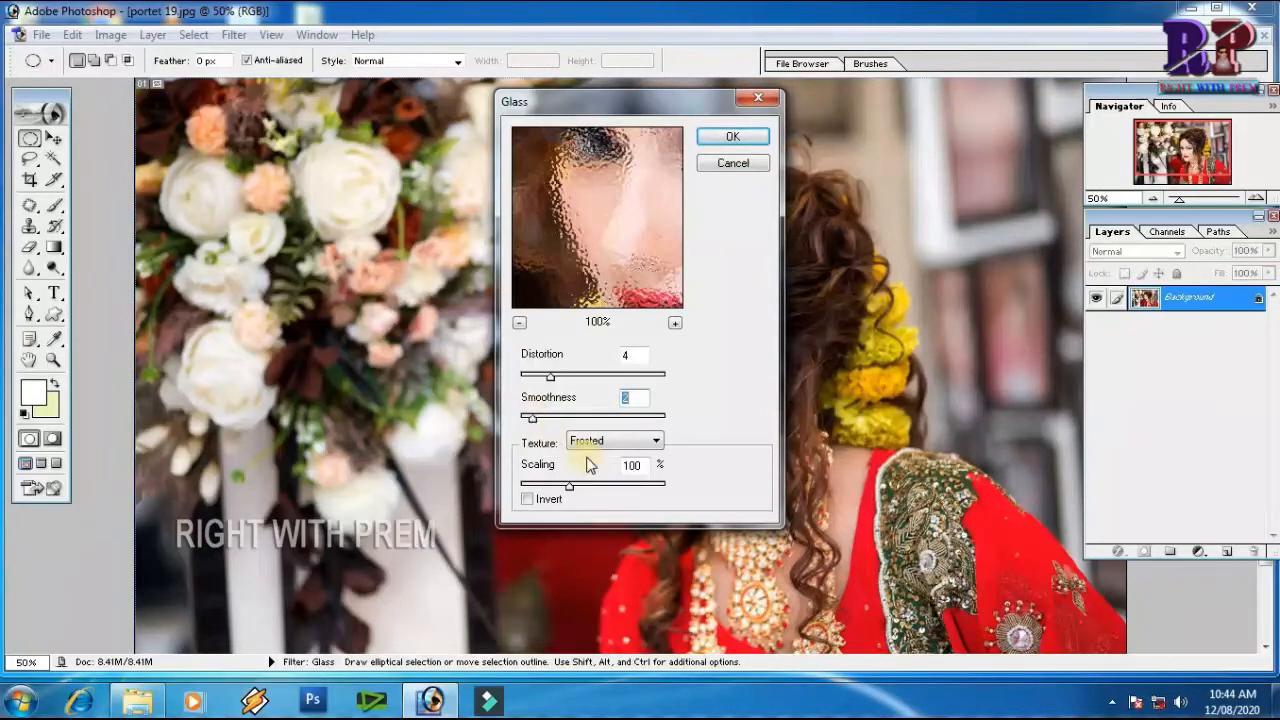
{"action": "left_click", "coordinate": [652, 446]}
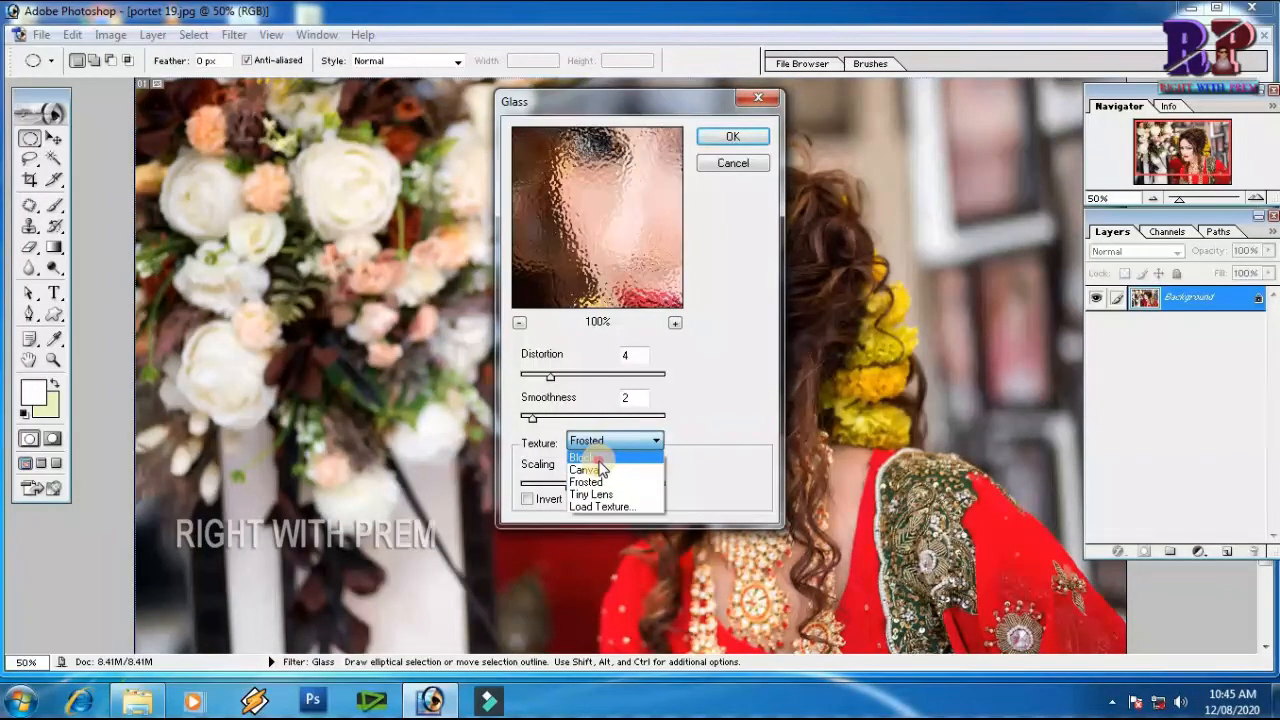
{"action": "left_click", "coordinate": [598, 459]}
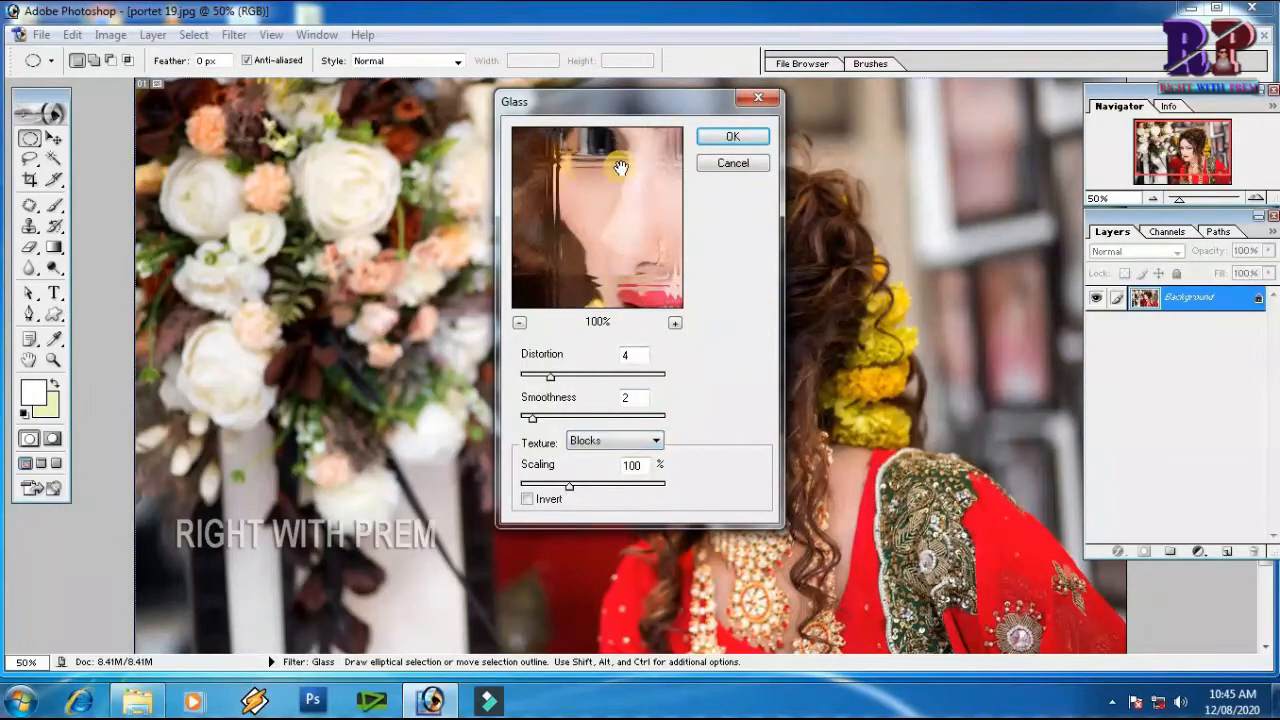
{"action": "left_click", "coordinate": [727, 137]}
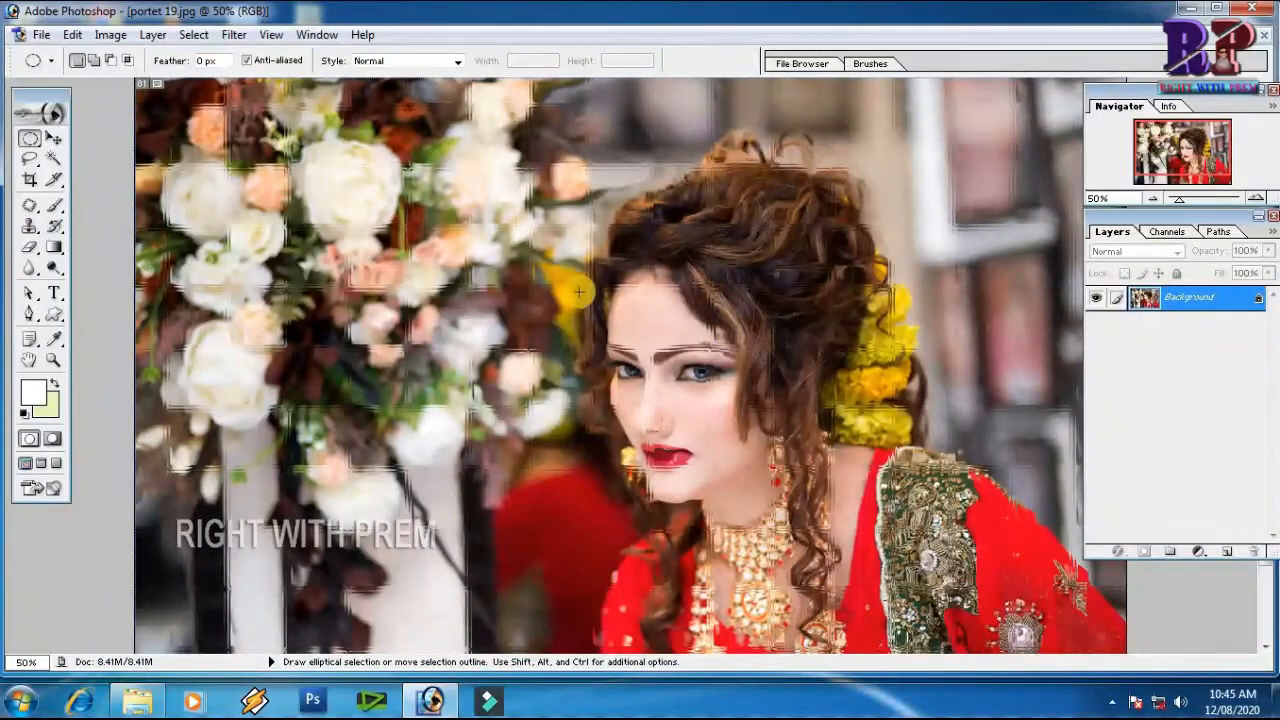
Inspect the glass block effect on the woman's face and hair, and undo the Glass filter
{"action": "left_click_drag", "start_coordinate": [320, 206], "coordinate": [861, 494]}
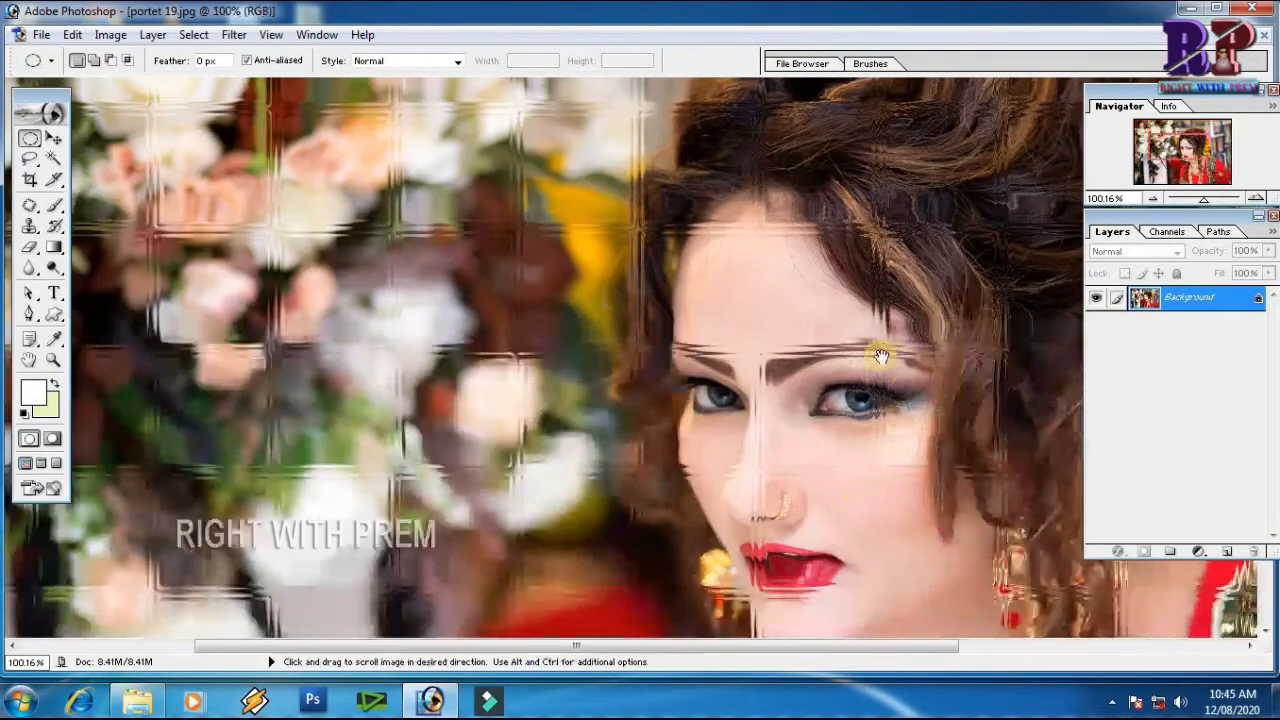
{"action": "left_click_drag", "start_coordinate": [882, 353], "coordinate": [701, 468]}
{"action": "left_click_drag", "start_coordinate": [822, 302], "coordinate": [782, 410]}
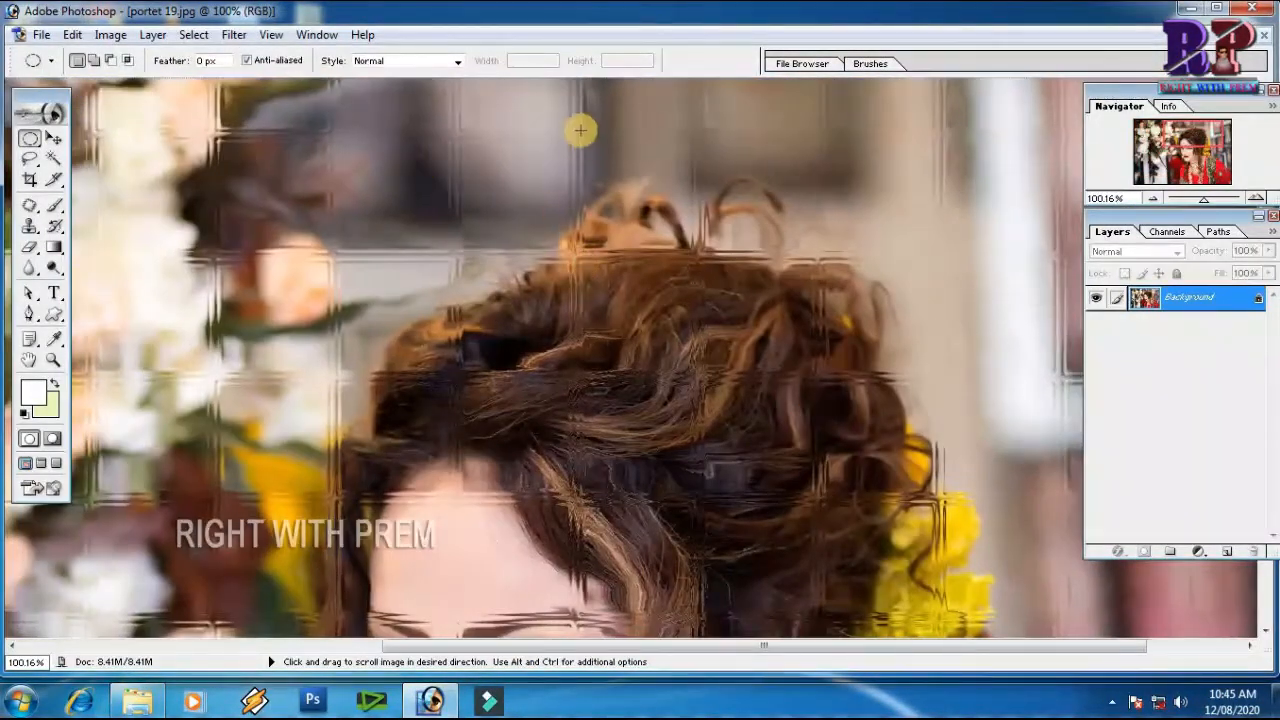
{"action": "key", "text": "ctrl+z"}
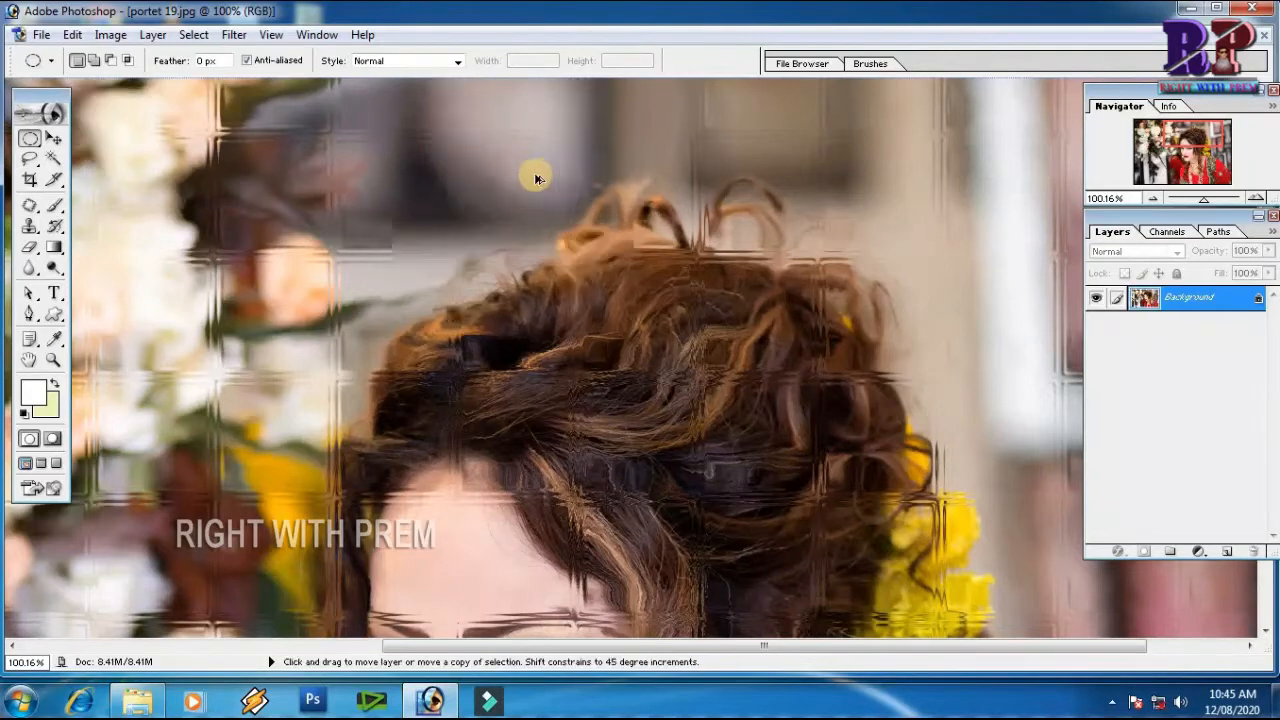
Preview the Glass filter with the Canvas texture on the portrait at 33% preview zoom
{"action": "left_click", "coordinate": [236, 36]}
{"action": "mouse_move", "coordinate": [414, 260]}
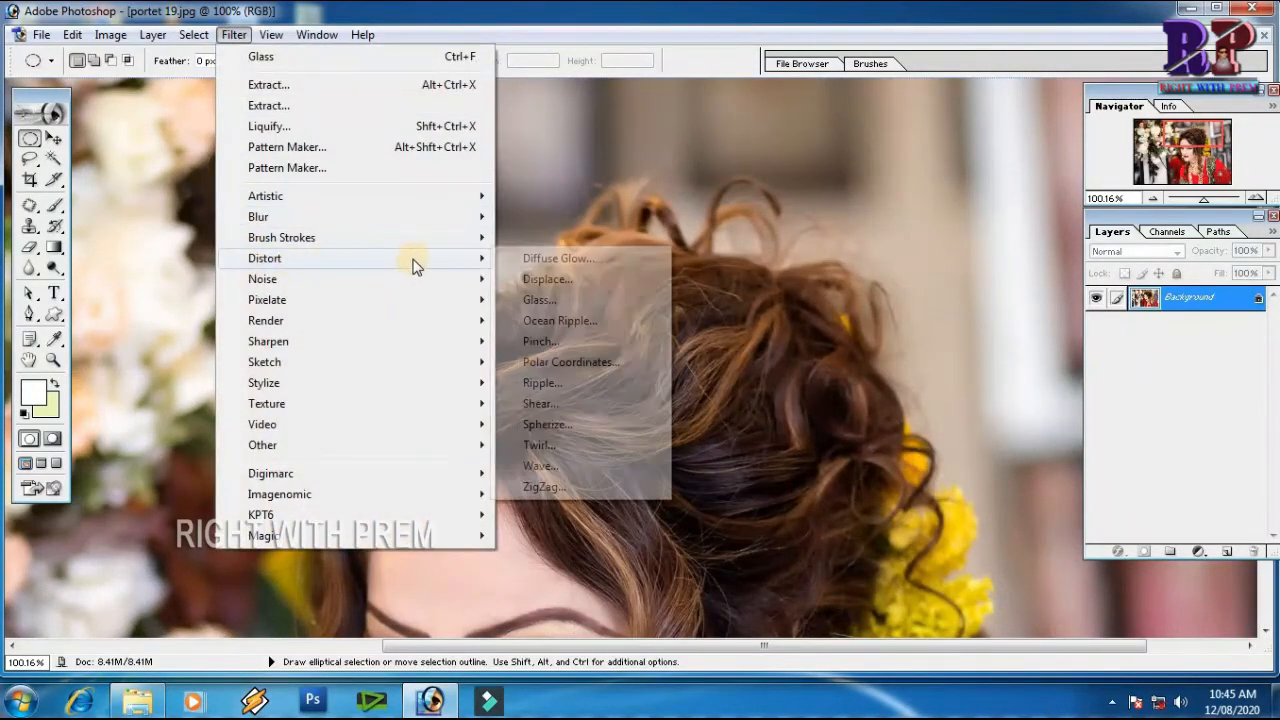
{"action": "left_click", "coordinate": [553, 301]}
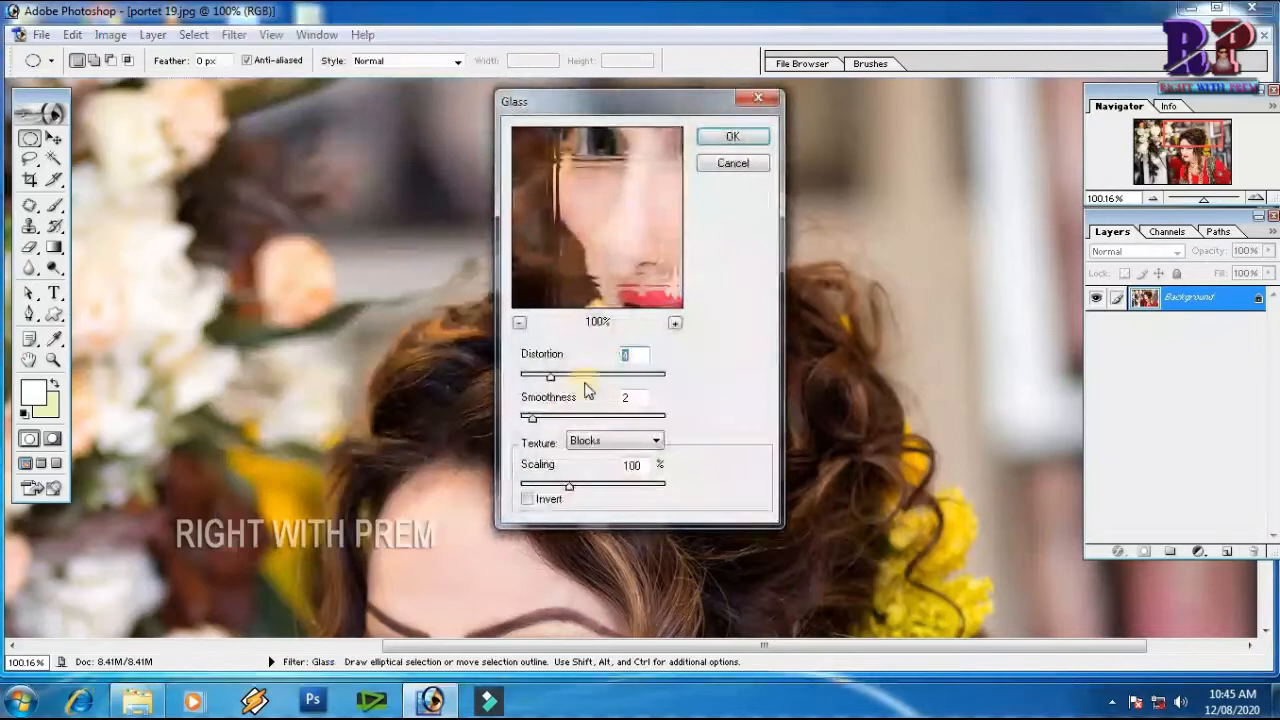
{"action": "left_click", "coordinate": [622, 442]}
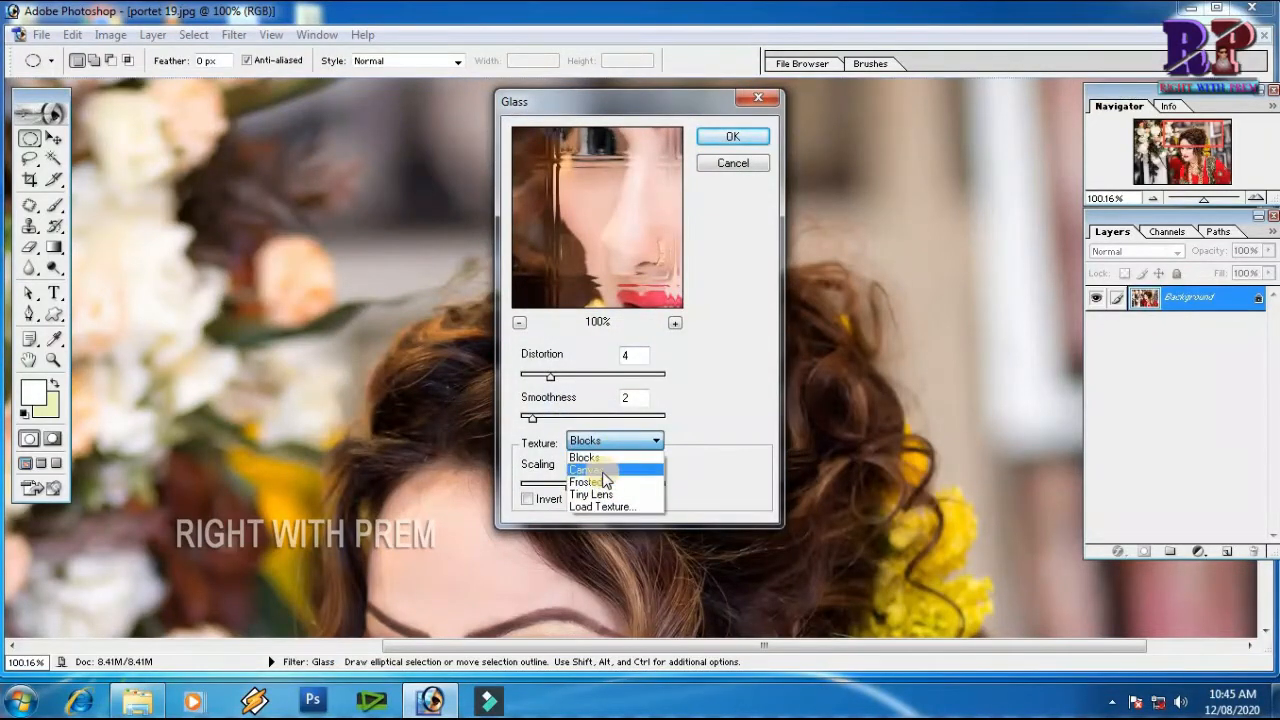
{"action": "left_click", "coordinate": [622, 470]}
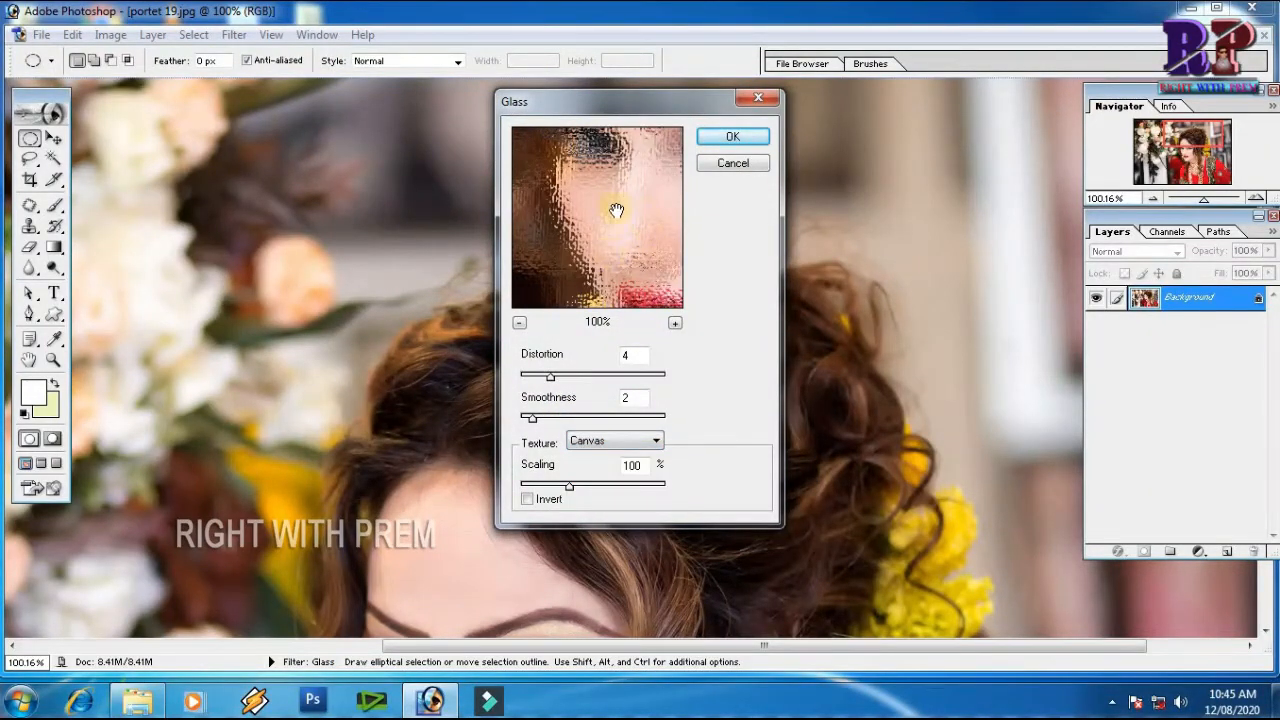
{"action": "left_click", "coordinate": [519, 323]}
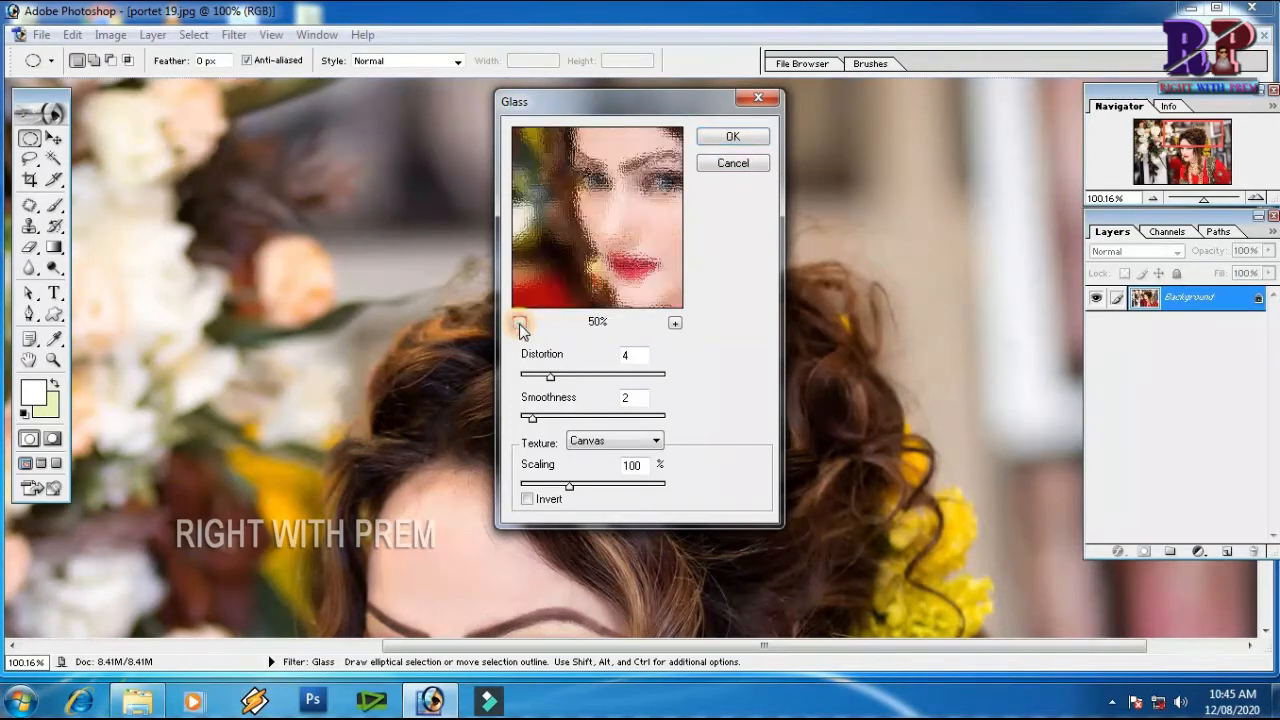
{"action": "left_click", "coordinate": [519, 323]}
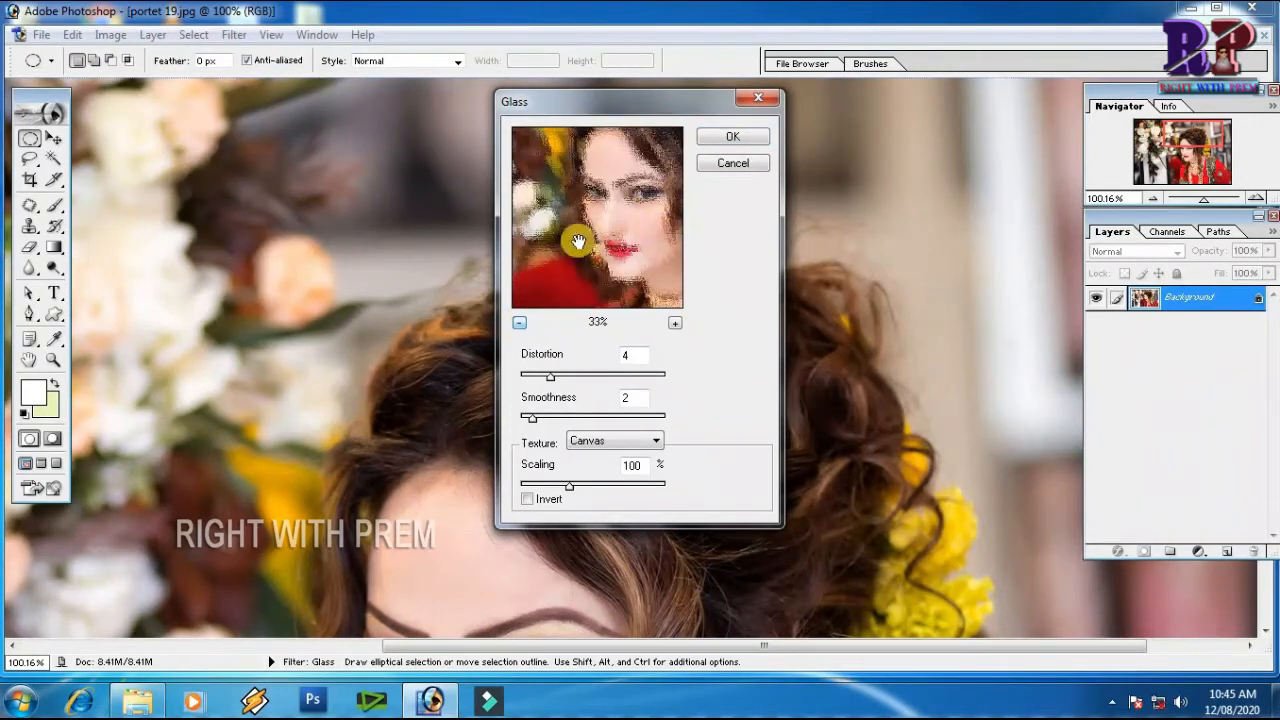
Try the Frosted and Tiny Lens textures for the Glass filter in the preview
{"action": "left_click", "coordinate": [620, 448]}
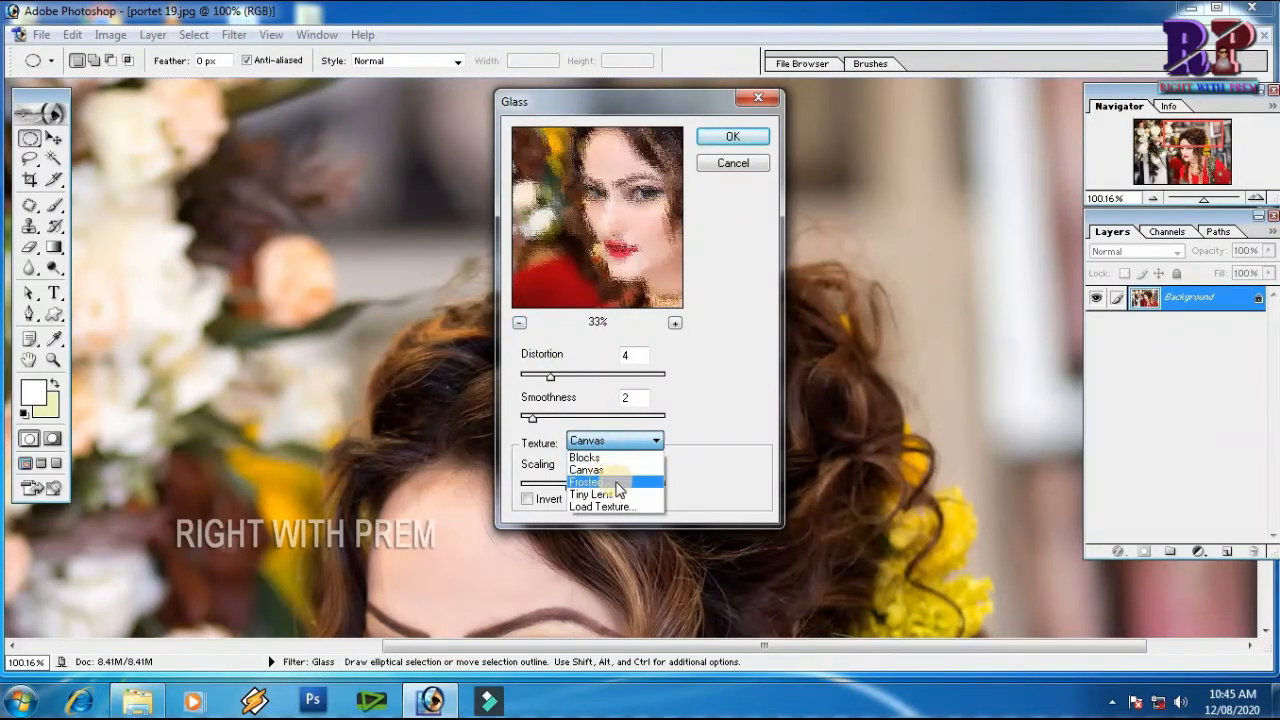
{"action": "left_click", "coordinate": [610, 480]}
{"action": "left_click", "coordinate": [610, 441]}
{"action": "left_click", "coordinate": [600, 500]}
{"action": "left_click_drag", "start_coordinate": [565, 383], "coordinate": [533, 418]}
Load clip's2 as the texture and apply the Glass filter with distortion 4, smoothness 2 and 100% scaling
{"action": "left_click", "coordinate": [598, 444]}
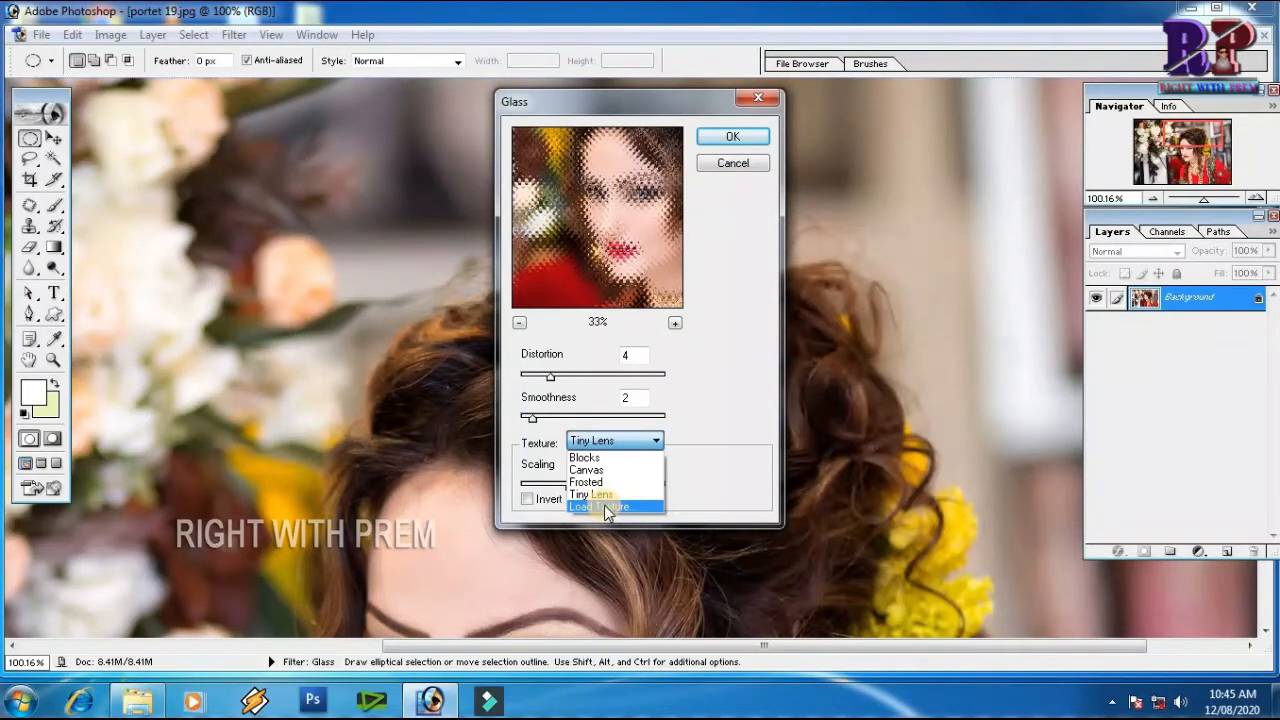
{"action": "left_click", "coordinate": [604, 505]}
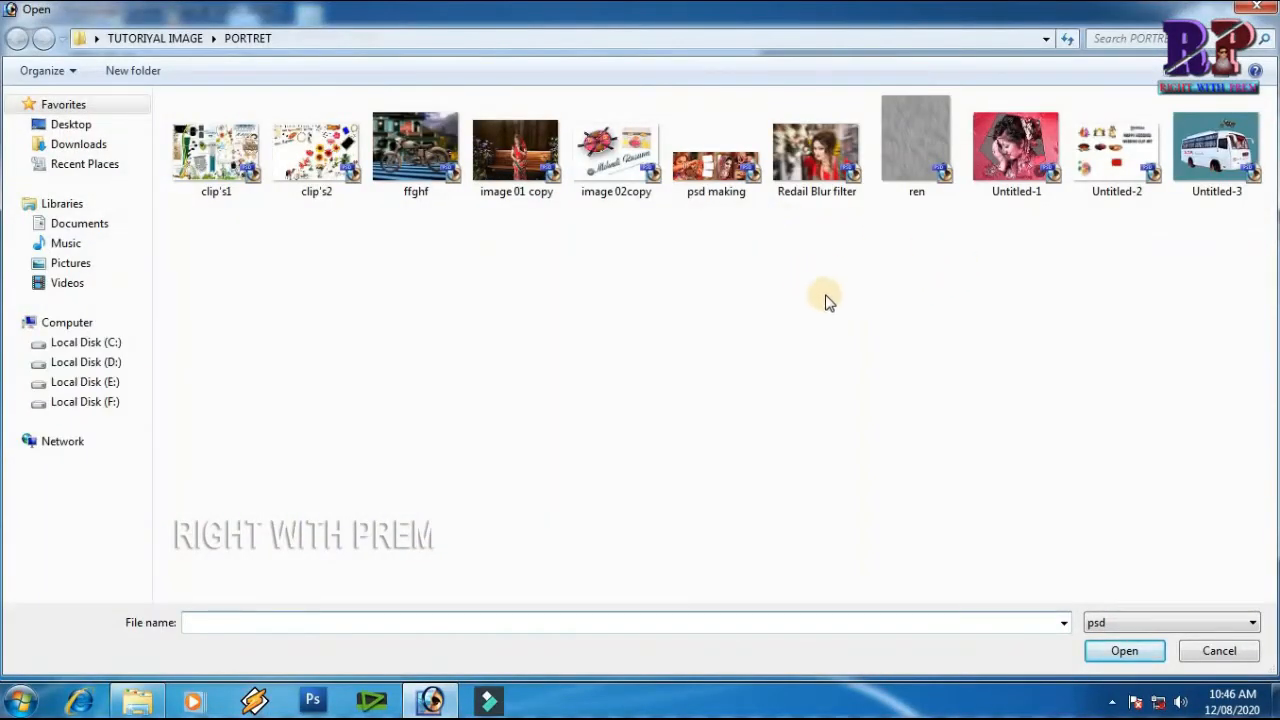
{"action": "left_click", "coordinate": [332, 170]}
{"action": "left_click", "coordinate": [1124, 650]}
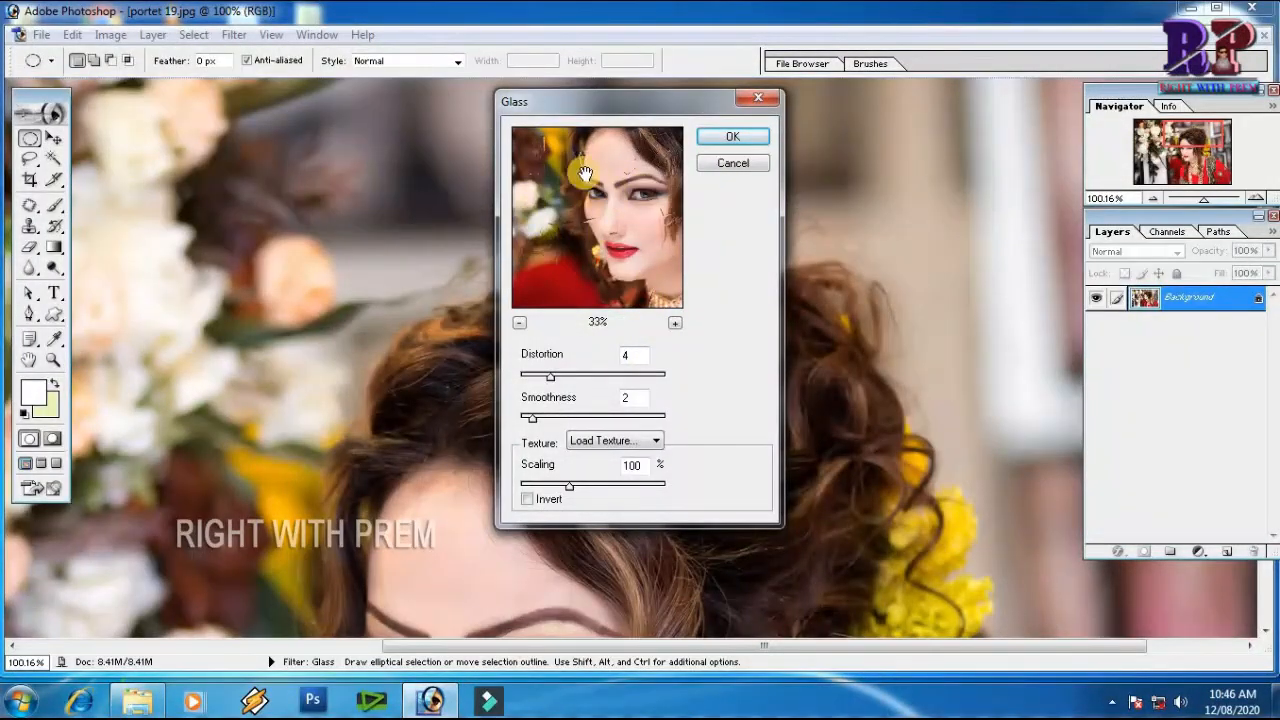
{"action": "left_click", "coordinate": [726, 139]}
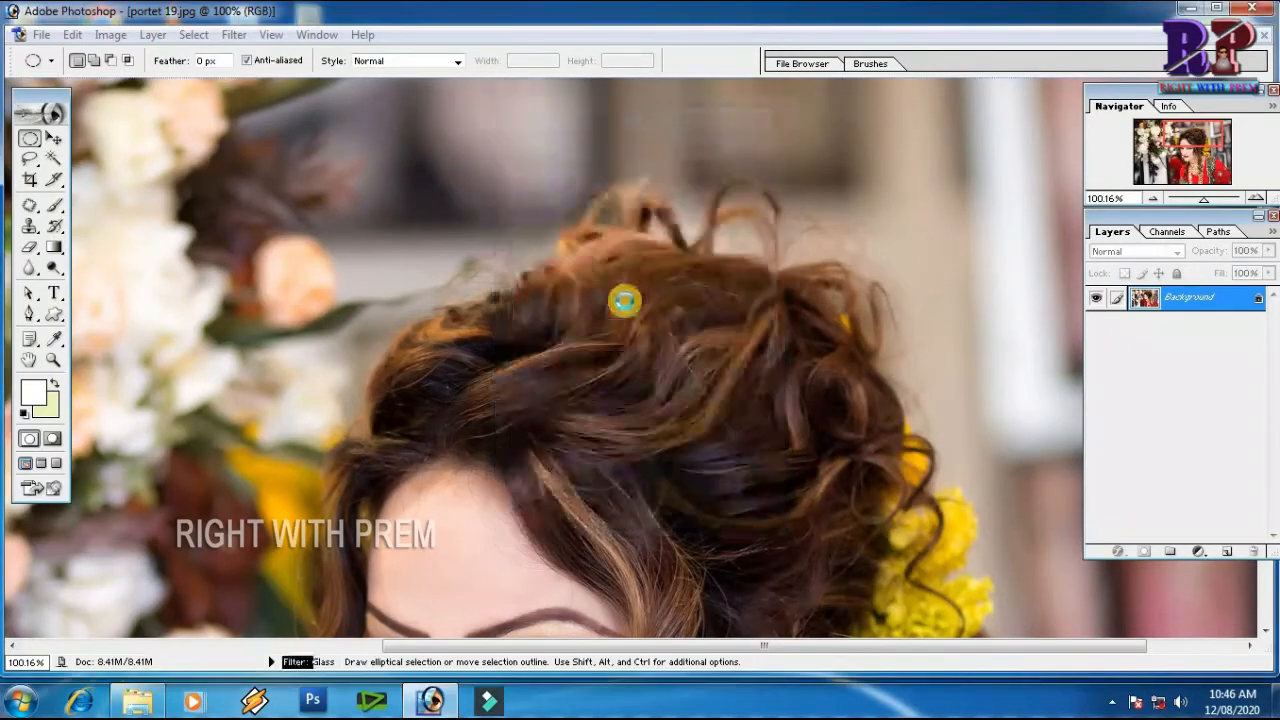
Inspect the custom-texture glass effect across the portrait at 50% zoom, and undo the Glass filter
{"action": "key", "text": "ctrl+minus"}
{"action": "key", "text": "ctrl+minus"}
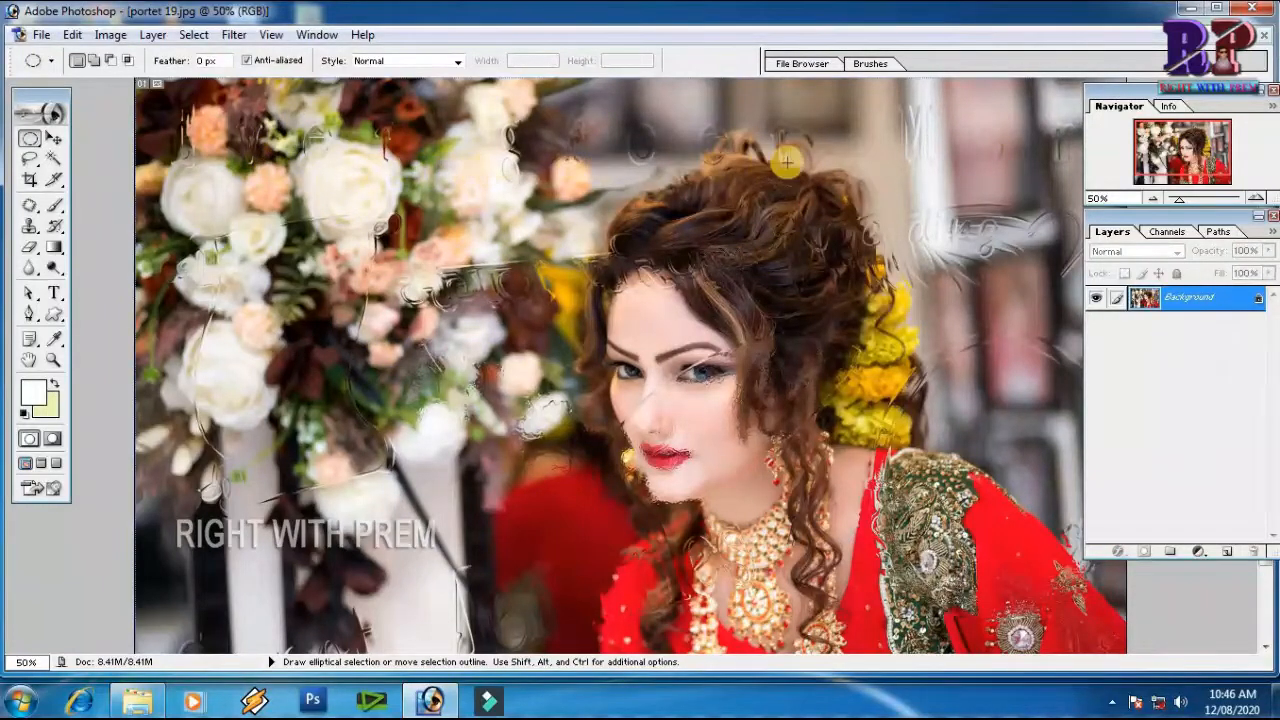
{"action": "key", "text": "space"}
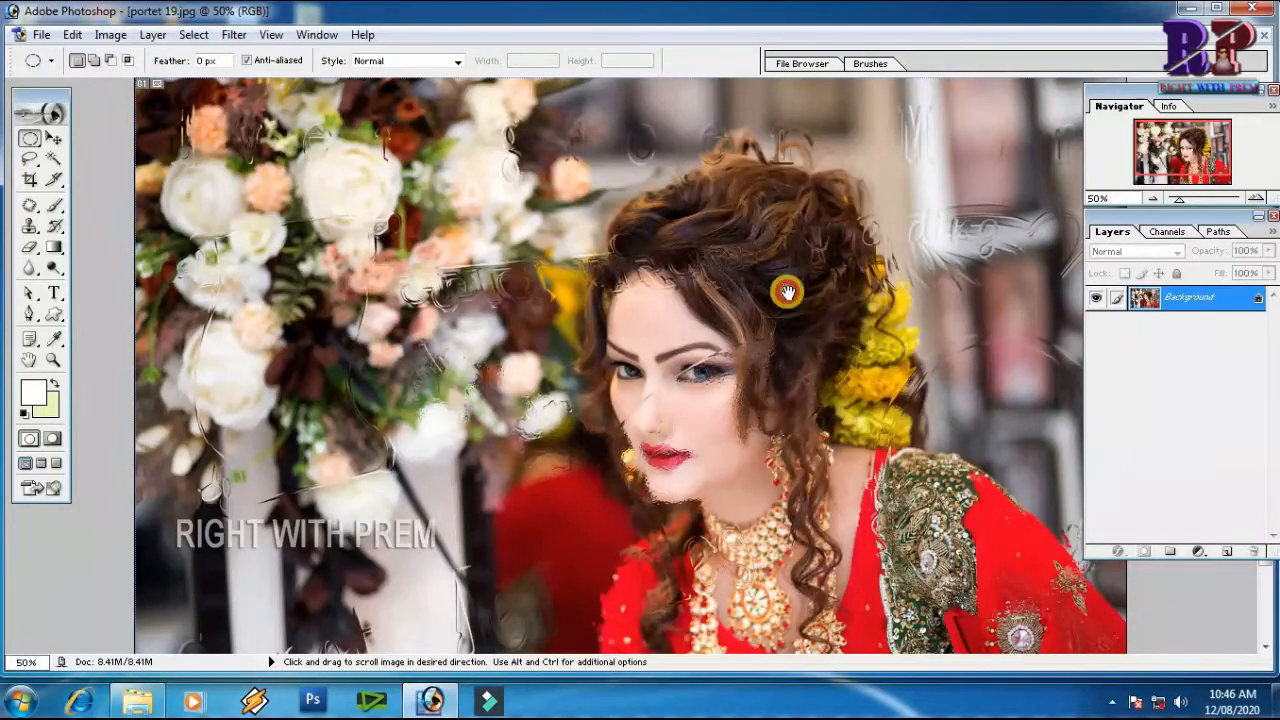
{"action": "left_click_drag", "start_coordinate": [787, 291], "coordinate": [787, 206]}
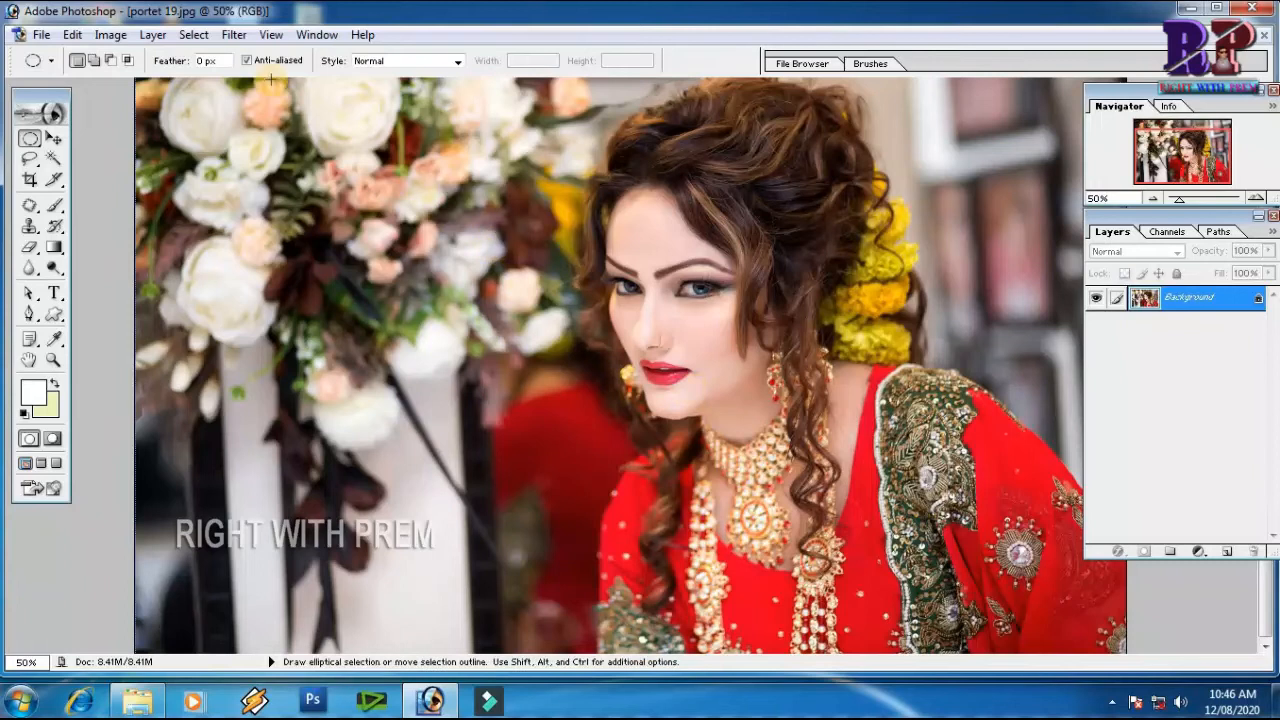
Apply the Ocean Ripple filter to the portrait with ripple size 6 and ripple magnitude 14
{"action": "left_click", "coordinate": [236, 38]}
{"action": "mouse_move", "coordinate": [255, 258]}
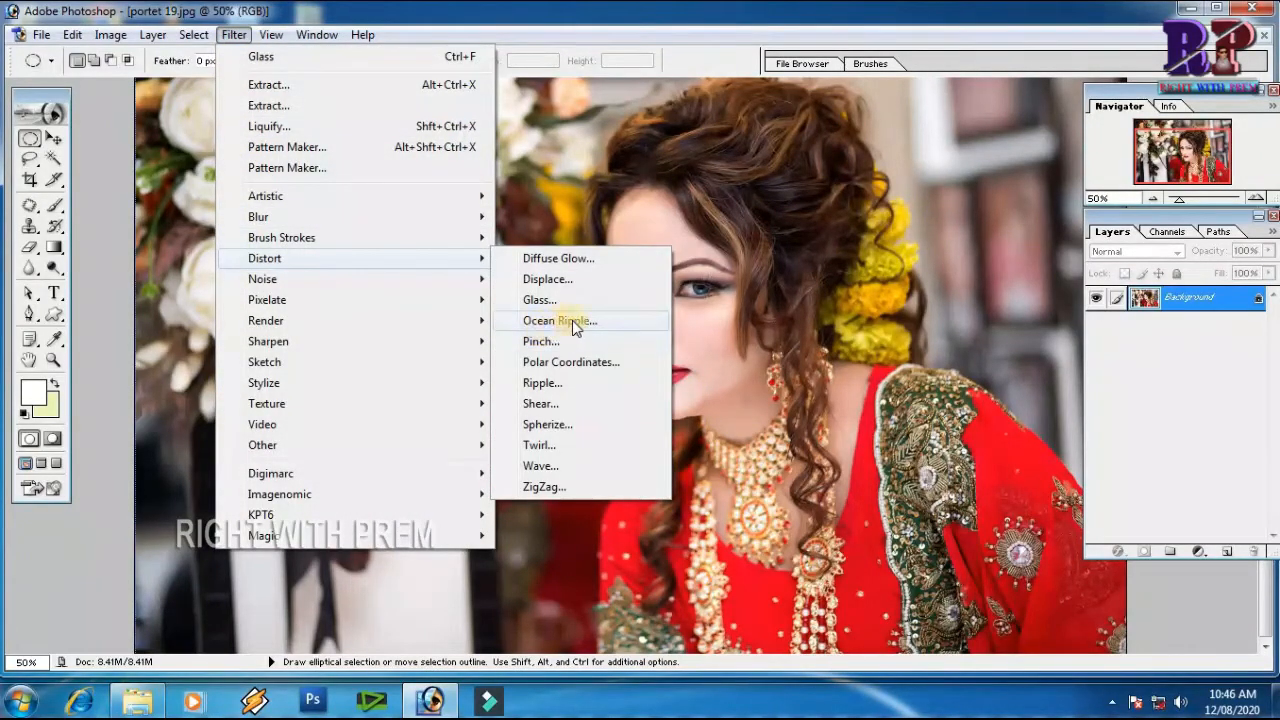
{"action": "left_click", "coordinate": [560, 321]}
{"action": "left_click_drag", "start_coordinate": [640, 234], "coordinate": [592, 270]}
{"action": "left_click", "coordinate": [567, 393]}
{"action": "left_click_drag", "start_coordinate": [586, 436], "coordinate": [597, 437]}
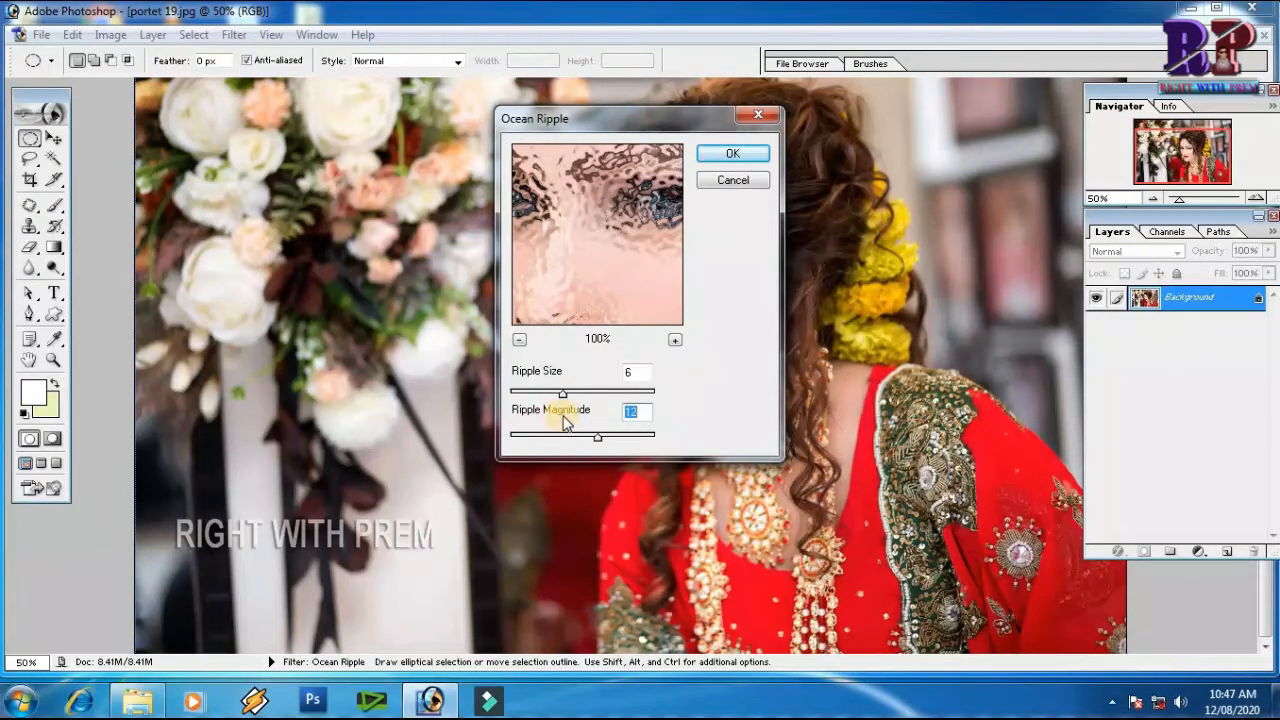
{"action": "left_click", "coordinate": [733, 155]}
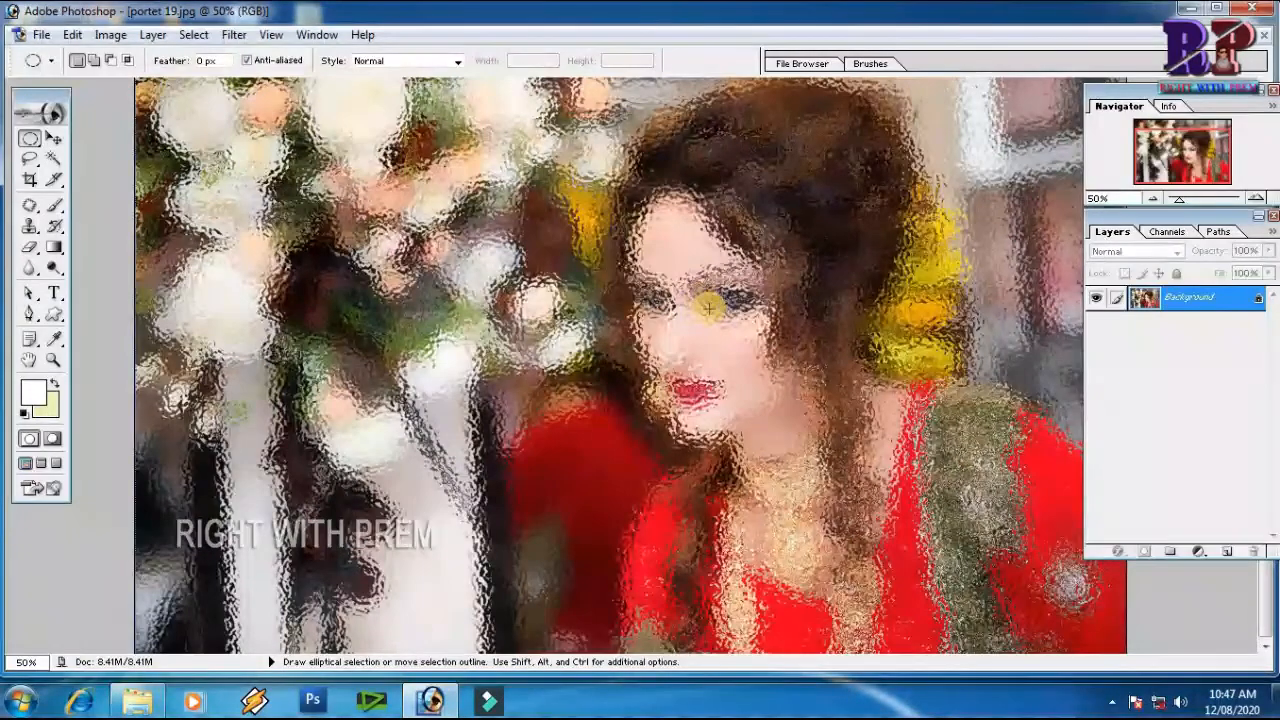
View the Ocean Ripple effect on the whole portrait, and undo the filter
{"action": "key", "text": "ctrl+minus"}
{"action": "key", "text": "ctrl+z"}
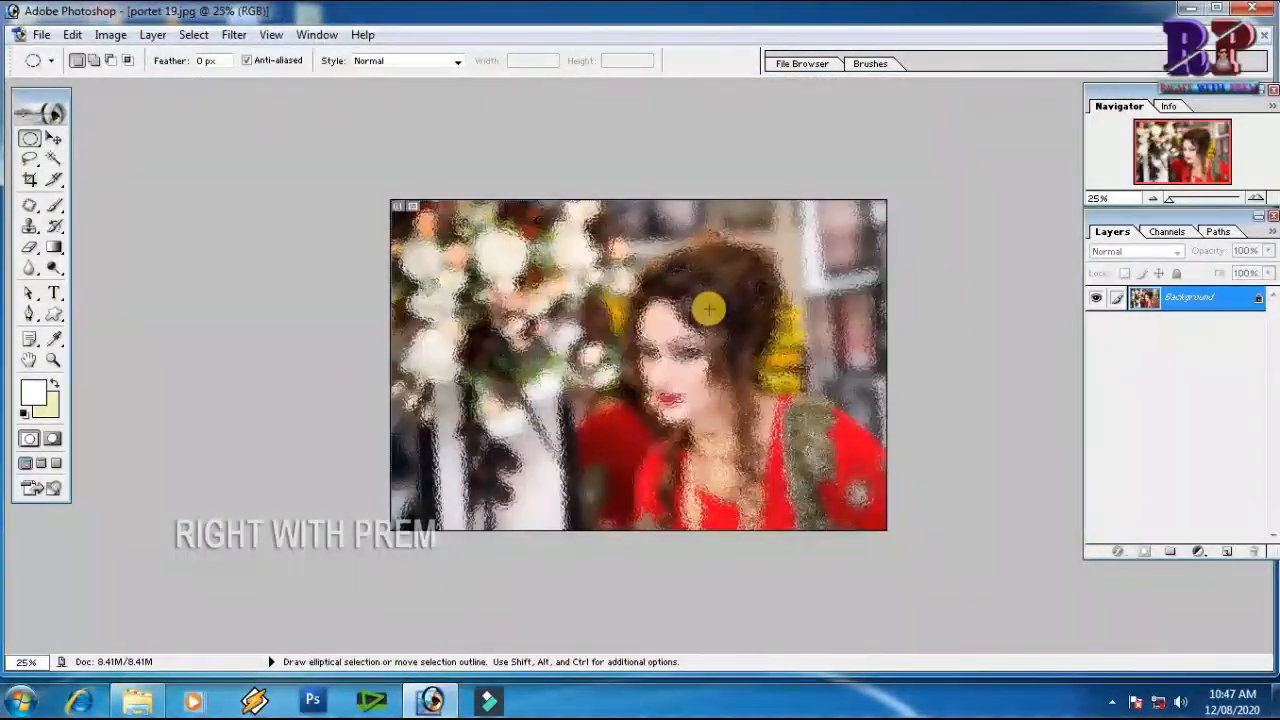
{"action": "key", "text": "ctrl+z"}
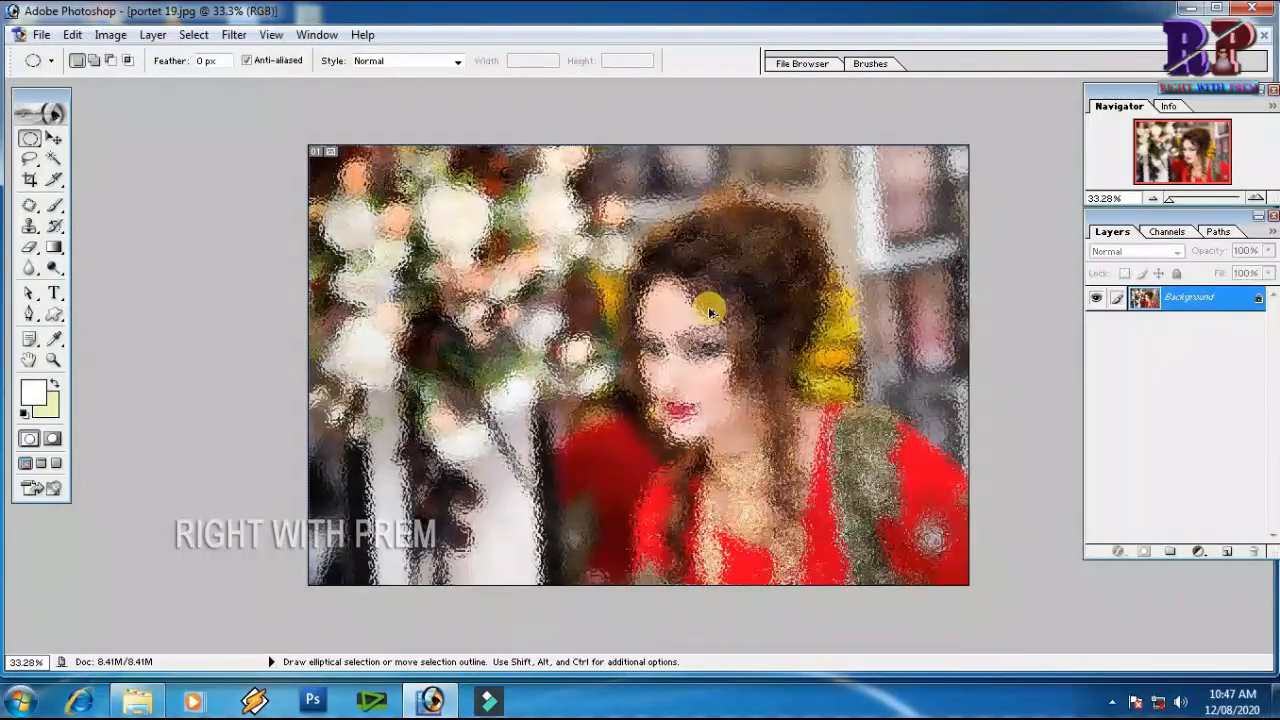
{"action": "key", "text": "ctrl+z"}
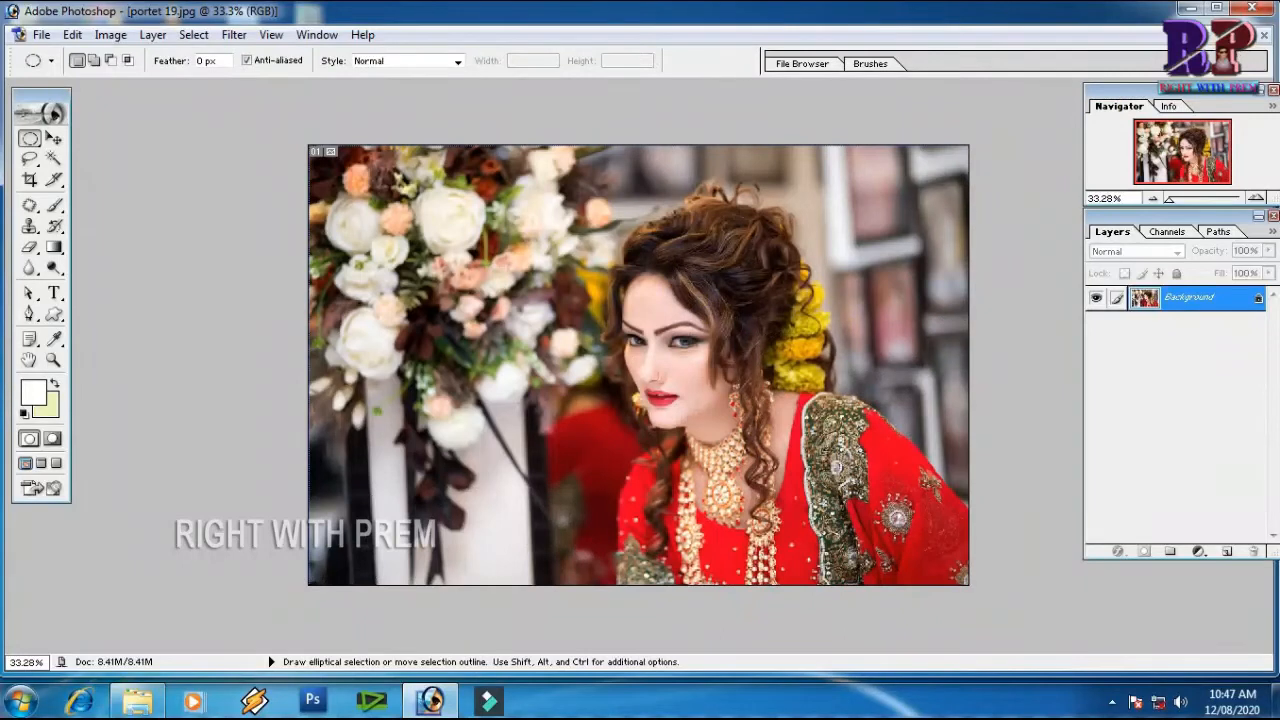
Apply the Polar Coordinates filter with Rectangular to Polar to the portrait, and undo it
{"action": "left_click", "coordinate": [234, 34]}
{"action": "mouse_move", "coordinate": [346, 263]}
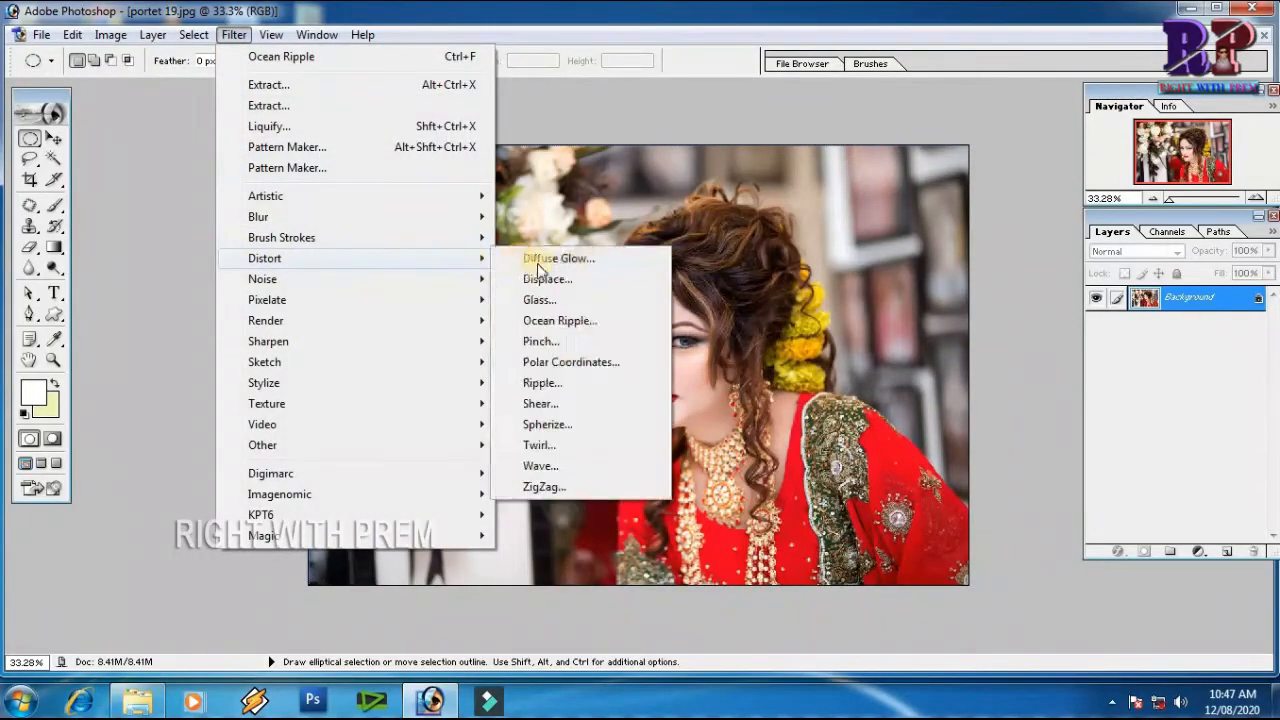
{"action": "left_click", "coordinate": [594, 365]}
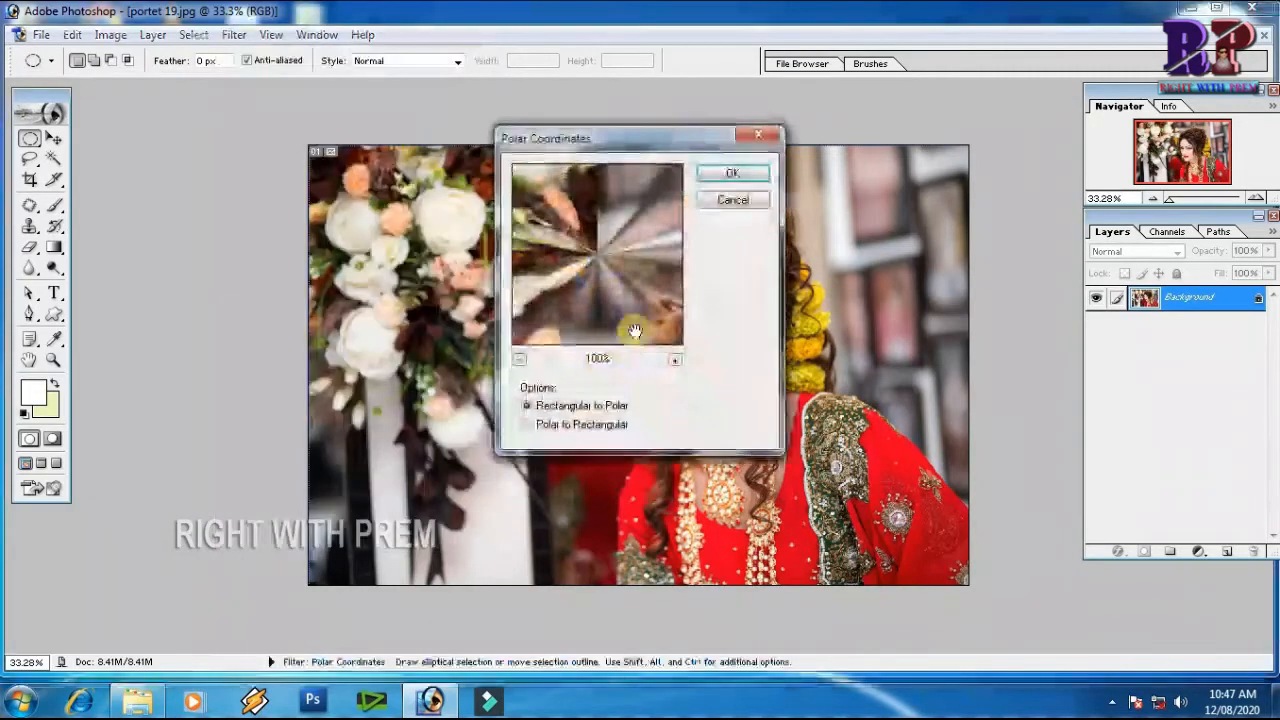
{"action": "left_click", "coordinate": [519, 360]}
{"action": "left_click", "coordinate": [731, 175]}
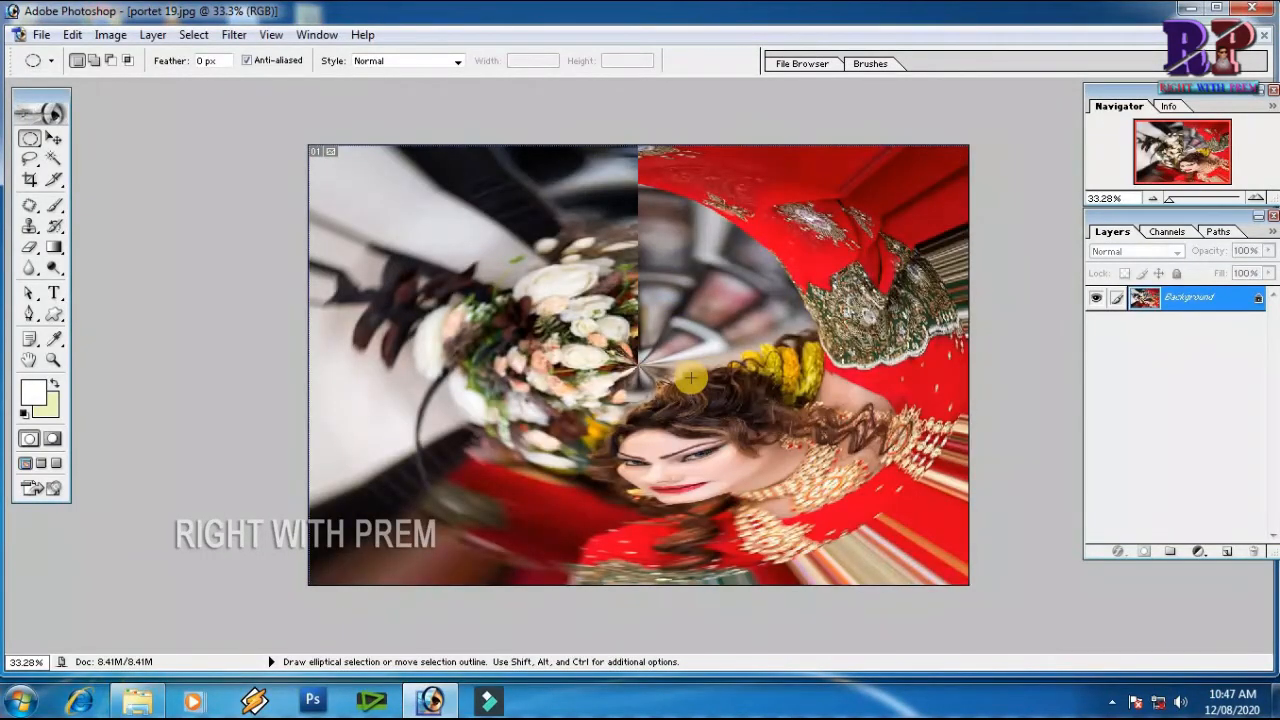
{"action": "key", "text": "ctrl+z"}
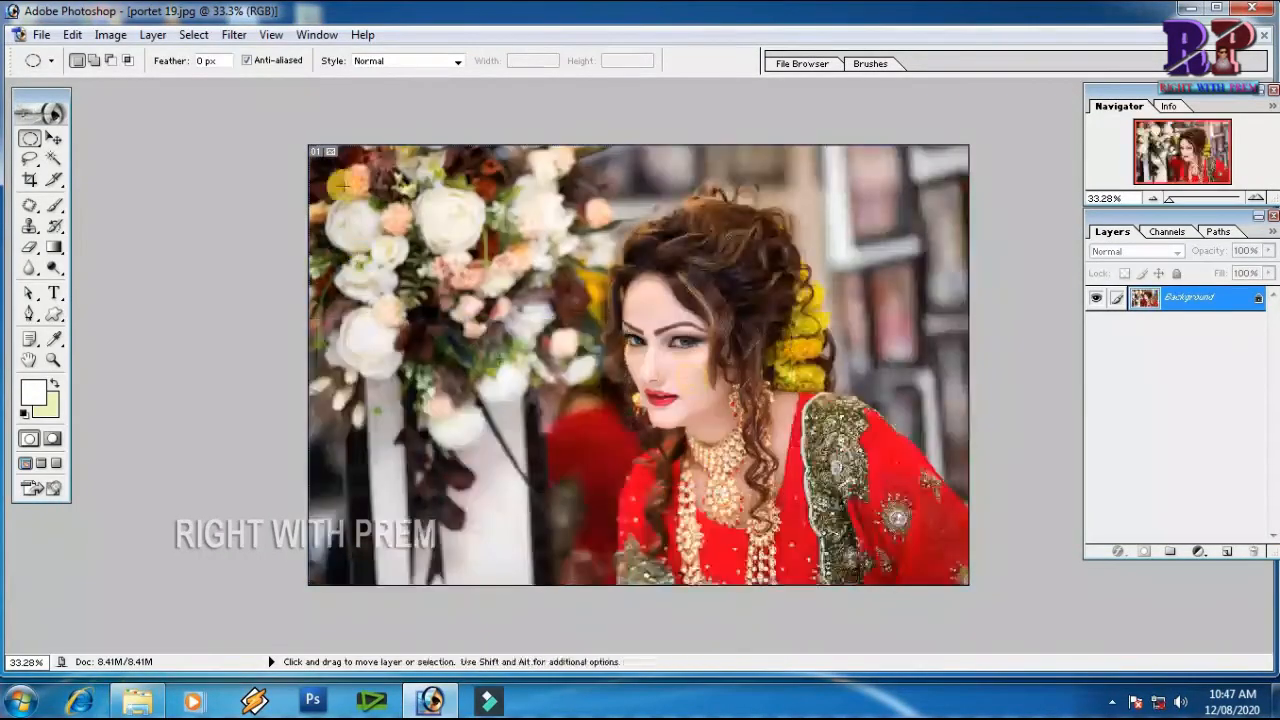
Preview the Ripple filter on the woman's face at 25% preview zoom, and cancel the filter
{"action": "left_click", "coordinate": [236, 38]}
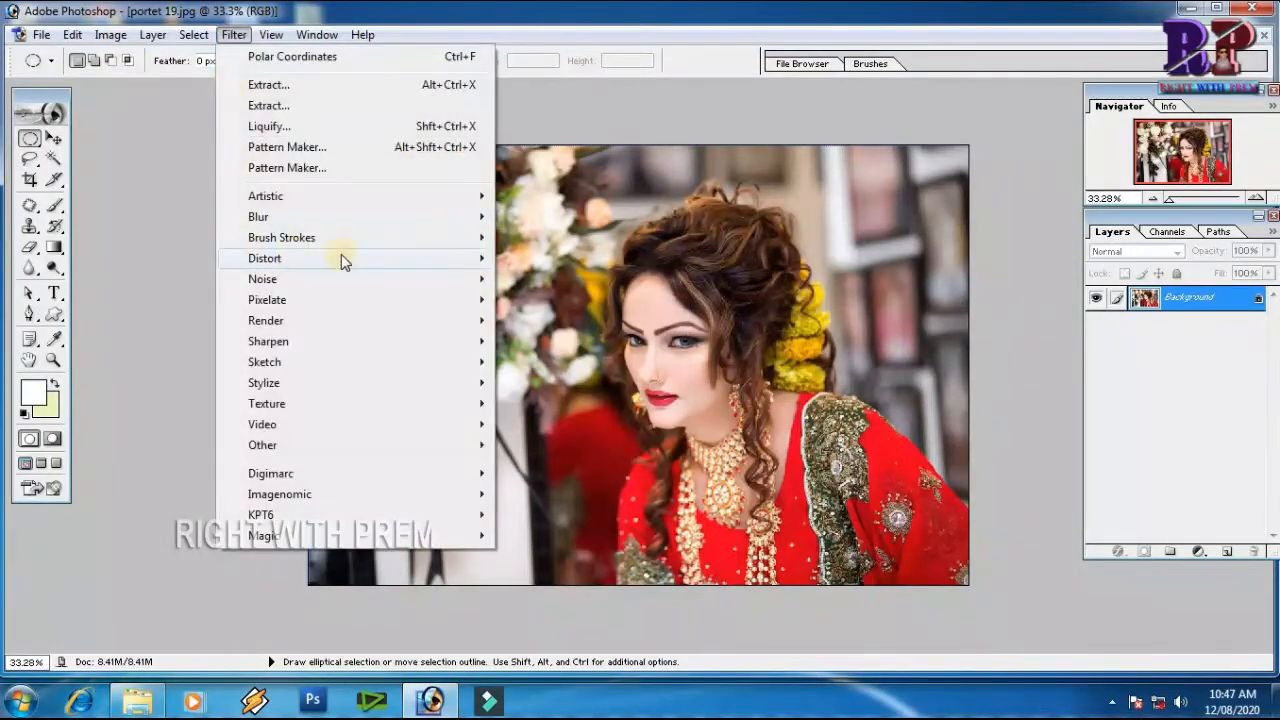
{"action": "mouse_move", "coordinate": [337, 258]}
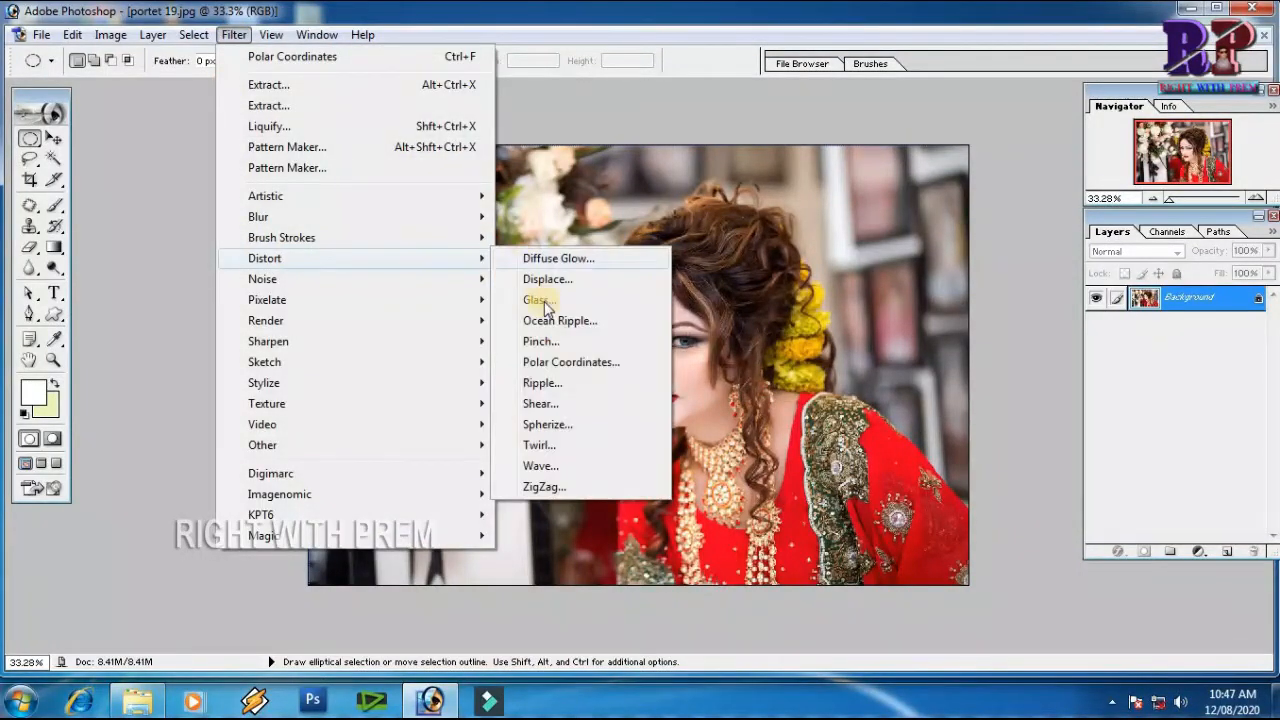
{"action": "left_click", "coordinate": [540, 383]}
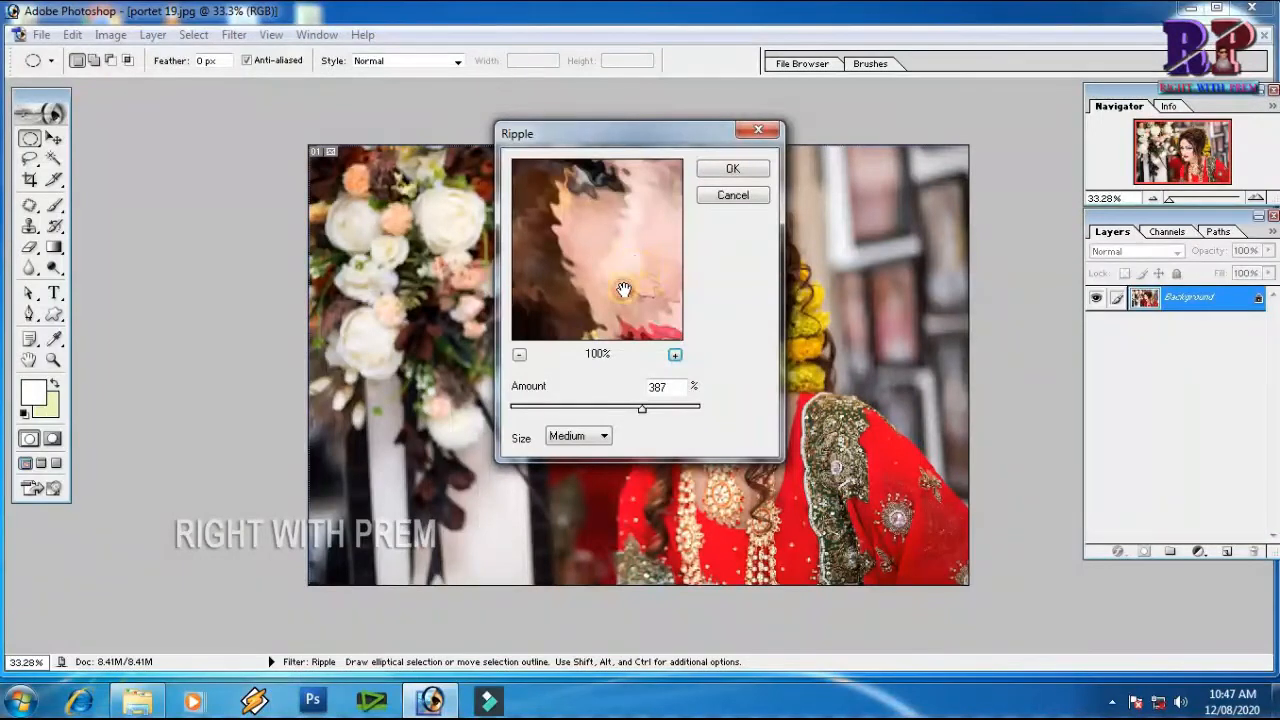
{"action": "left_click", "coordinate": [519, 355]}
{"action": "left_click", "coordinate": [519, 355]}
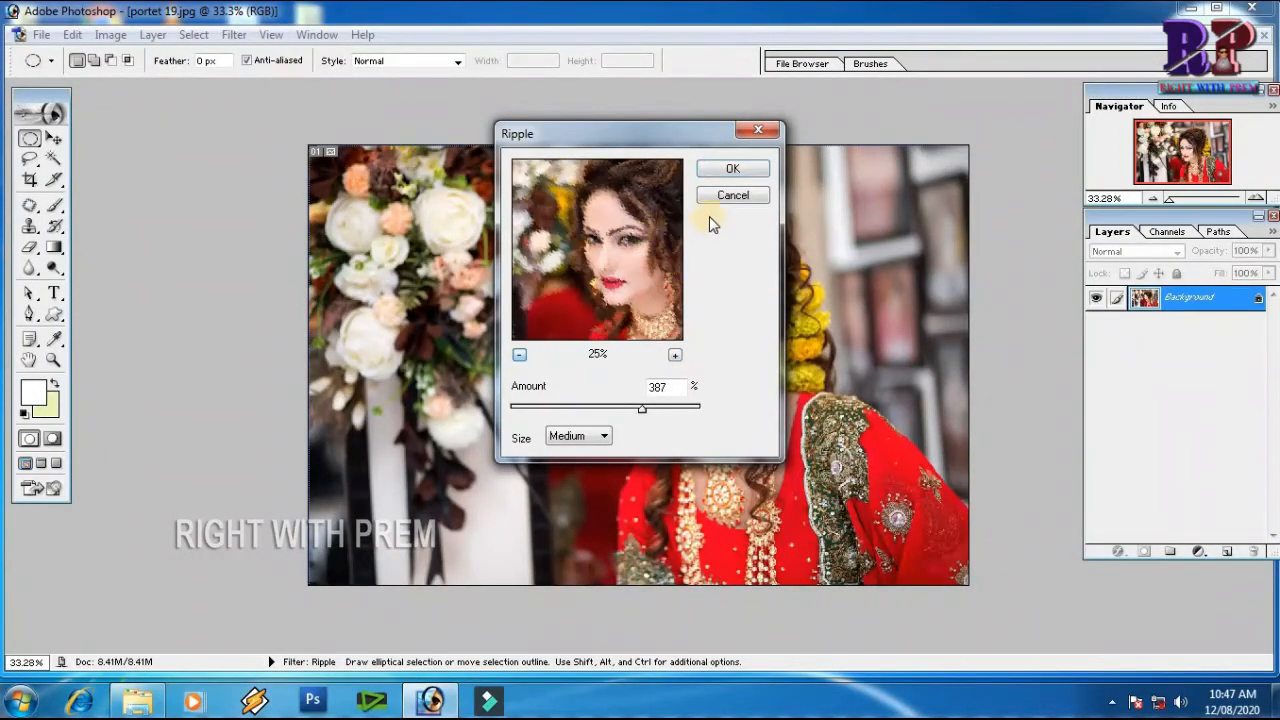
{"action": "left_click", "coordinate": [727, 196]}
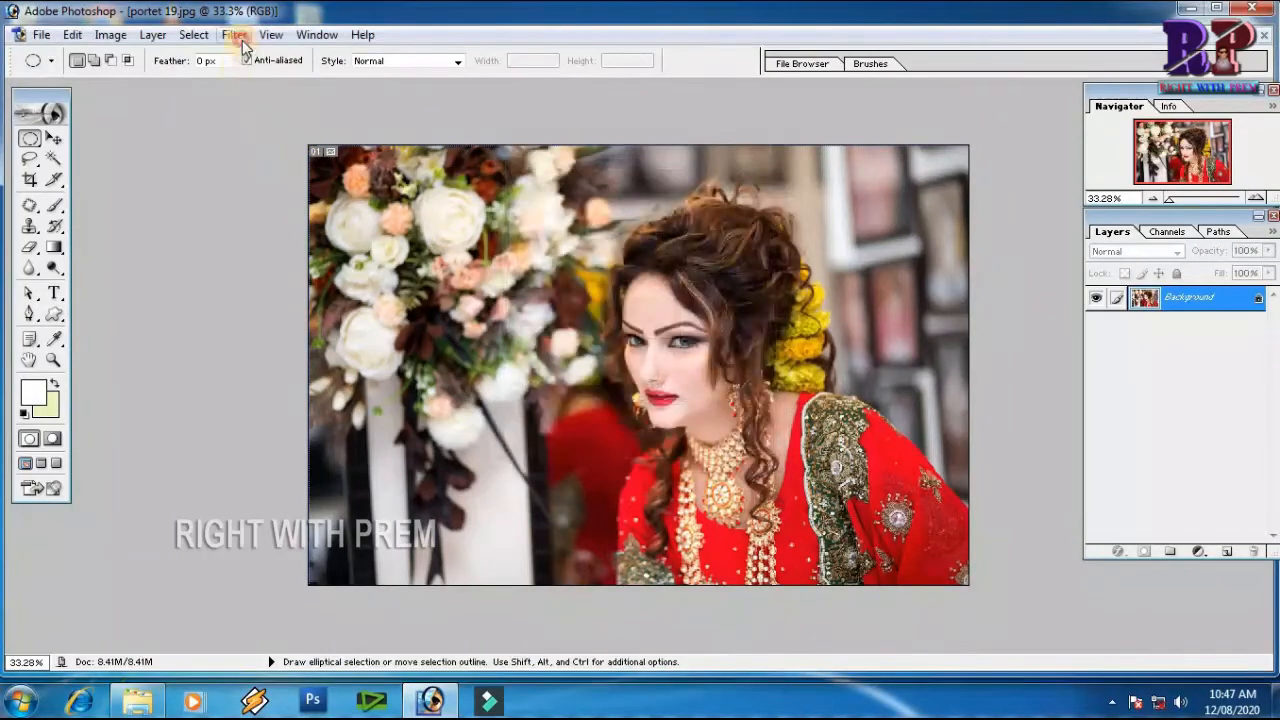
Apply the Shear filter with the wavy curve and Wrap Around to the portrait, and undo it
{"action": "left_click", "coordinate": [234, 34]}
{"action": "mouse_move", "coordinate": [264, 258]}
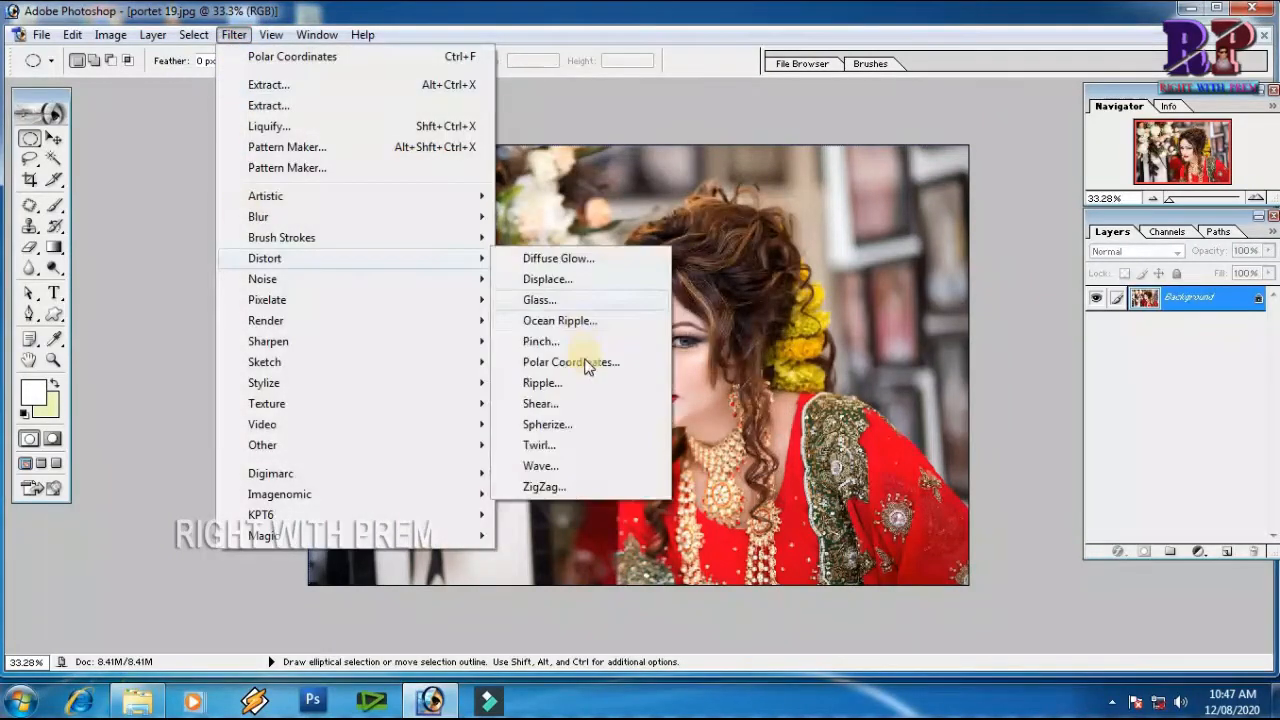
{"action": "left_click", "coordinate": [544, 404]}
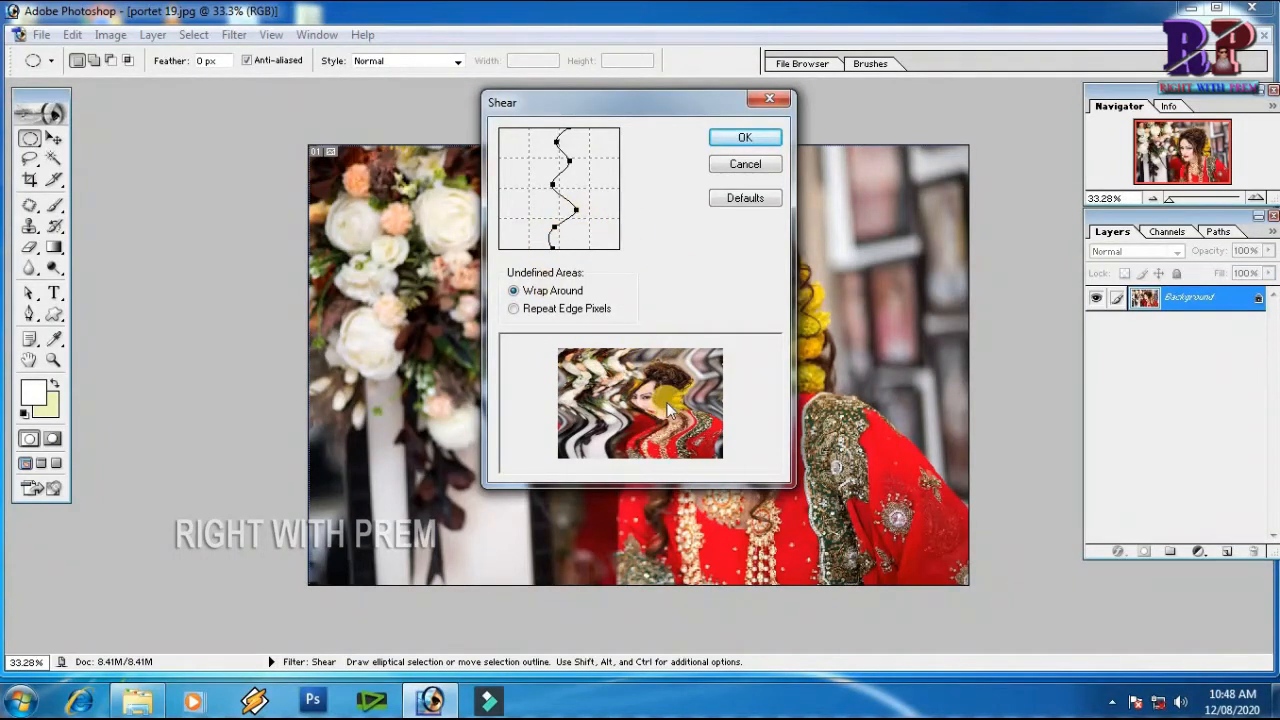
{"action": "left_click_drag", "start_coordinate": [686, 373], "coordinate": [622, 379]}
{"action": "left_click", "coordinate": [746, 142]}
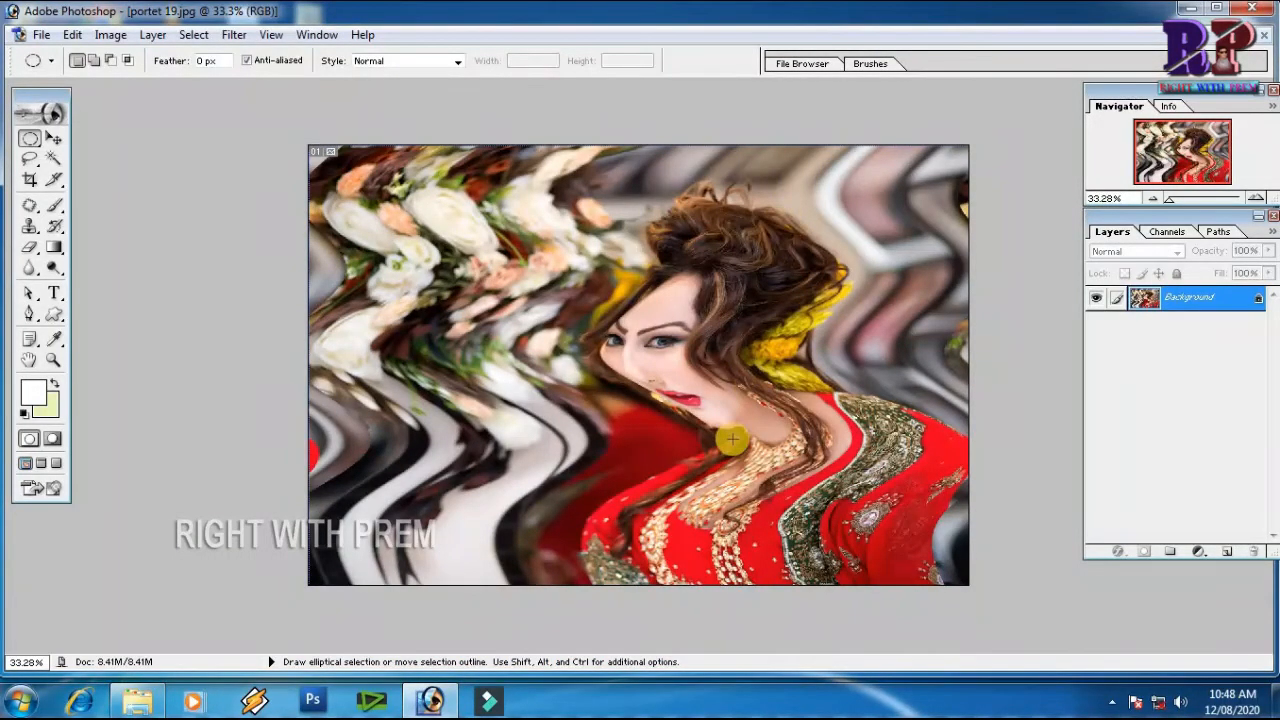
{"action": "key", "text": "ctrl+z"}
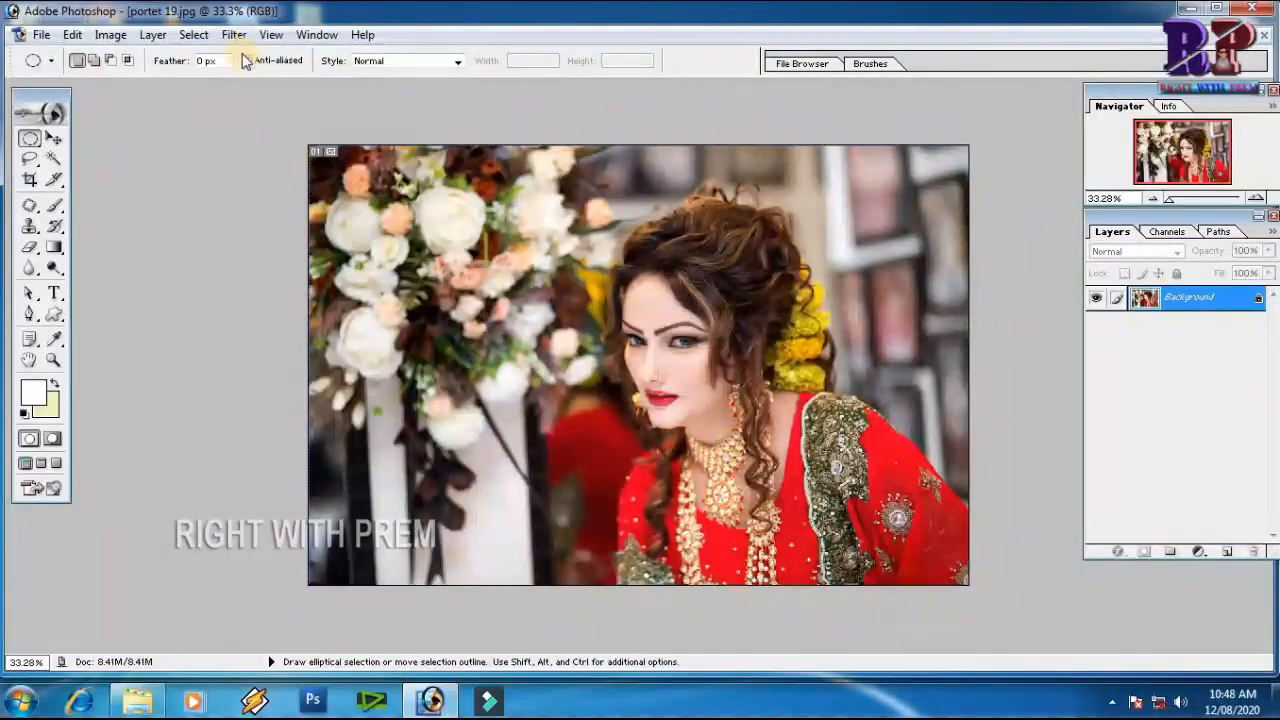
Apply the Shear filter to the portrait with a reset, redrawn S-shaped curve spanning opposite grid corners and Wrap Around, and undo it
{"action": "left_click", "coordinate": [235, 36]}
{"action": "mouse_move", "coordinate": [336, 258]}
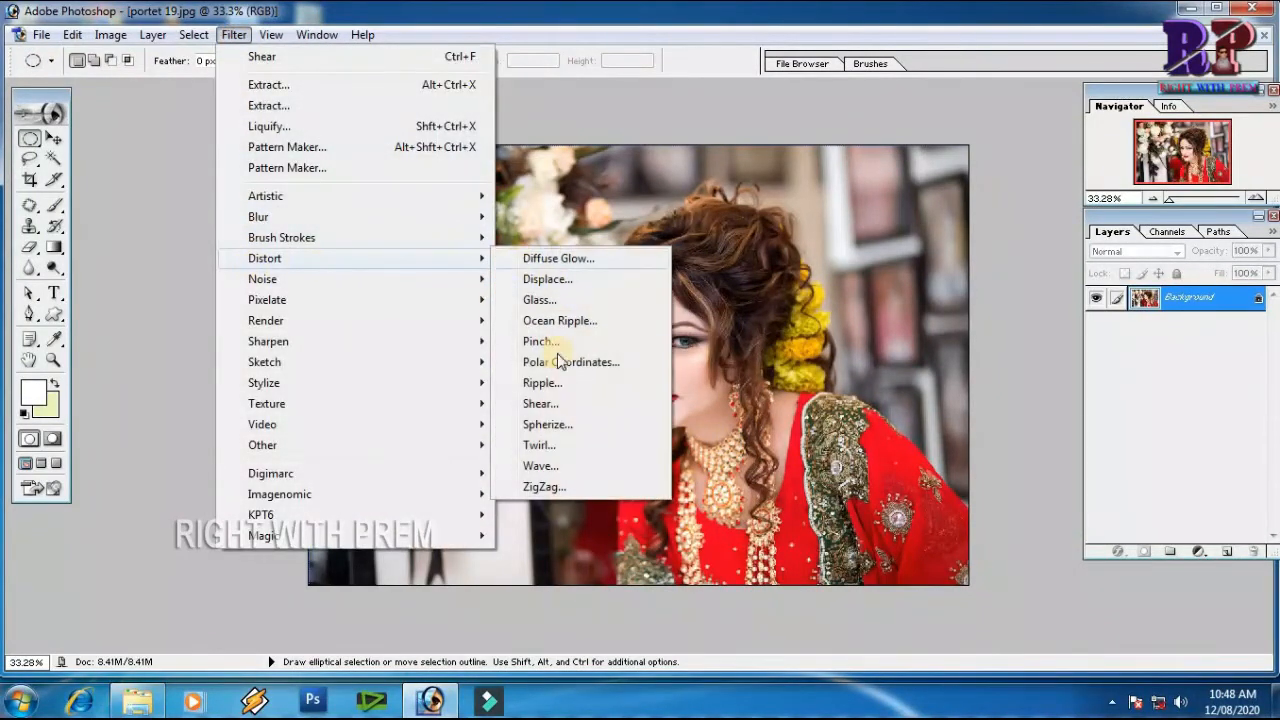
{"action": "left_click", "coordinate": [538, 403]}
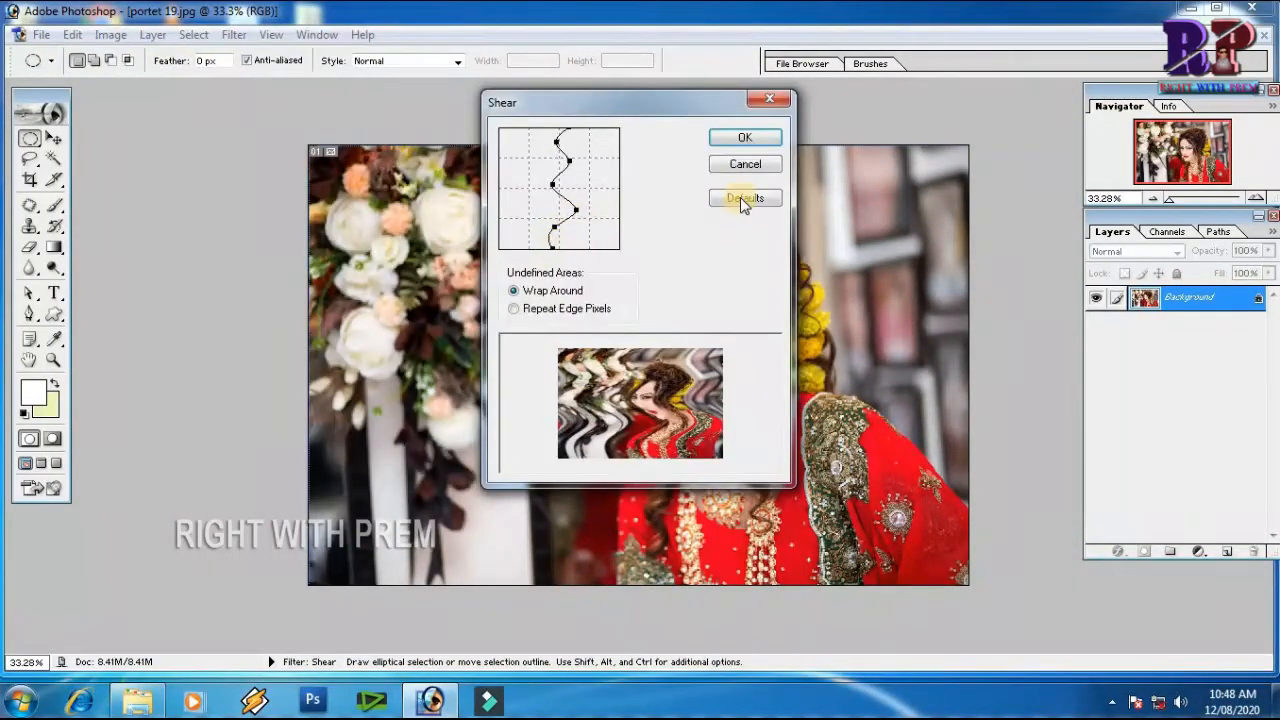
{"action": "left_click", "coordinate": [745, 198]}
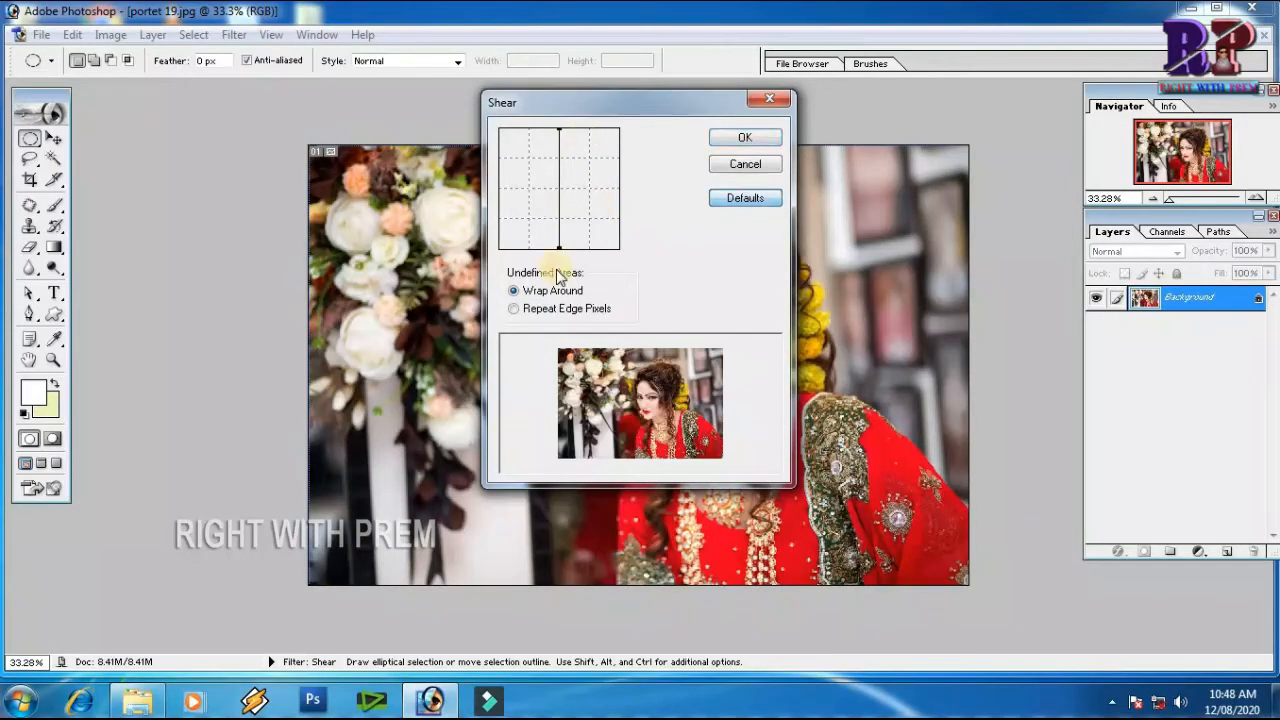
{"action": "mouse_move", "coordinate": [560, 160]}
{"action": "left_mouse_down"}
{"action": "mouse_move", "coordinate": [534, 155]}
{"action": "mouse_move", "coordinate": [554, 189]}
{"action": "mouse_move", "coordinate": [588, 192]}
{"action": "mouse_move", "coordinate": [531, 218]}
{"action": "left_mouse_up"}
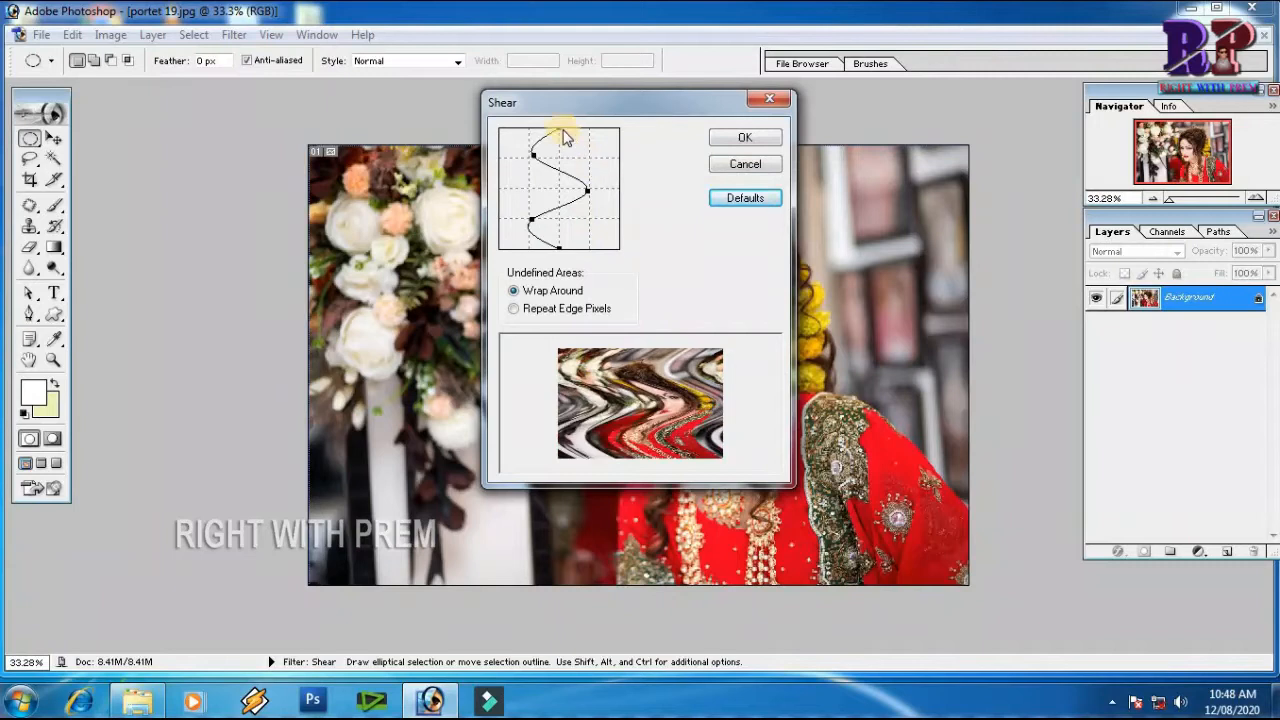
{"action": "left_click_drag", "start_coordinate": [561, 140], "coordinate": [500, 130]}
{"action": "left_click_drag", "start_coordinate": [553, 244], "coordinate": [620, 254]}
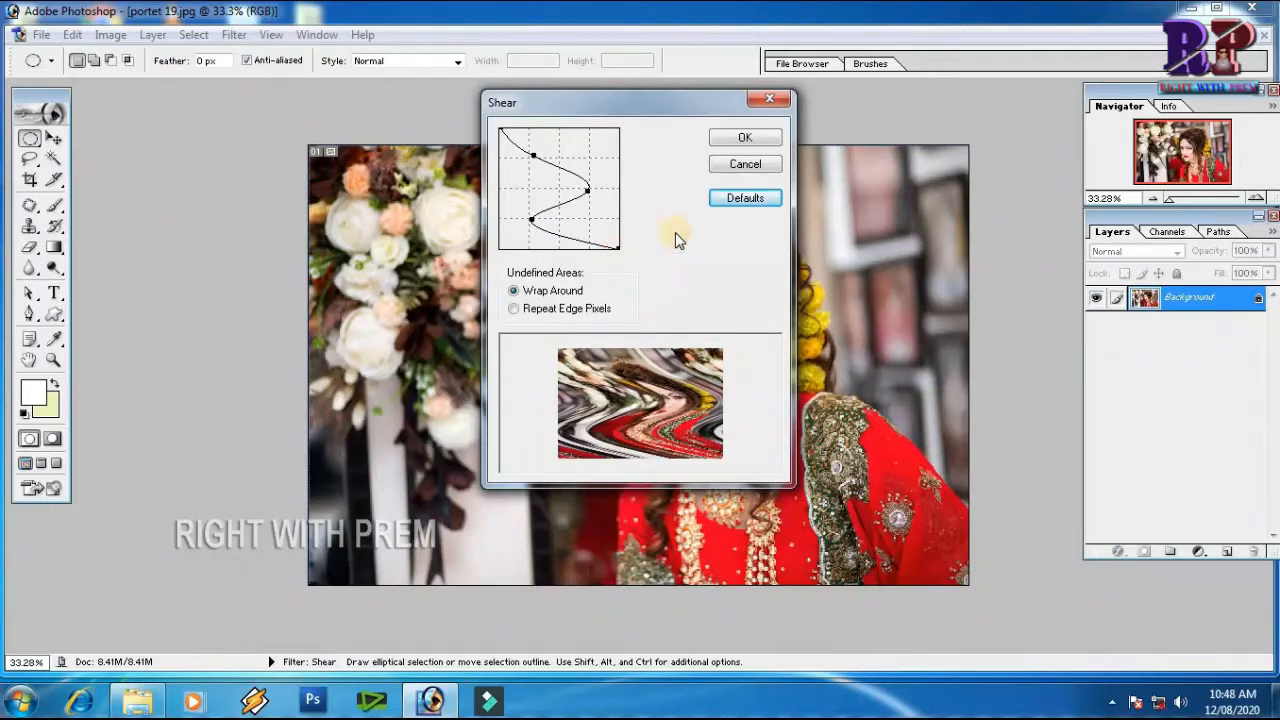
{"action": "left_click", "coordinate": [745, 139]}
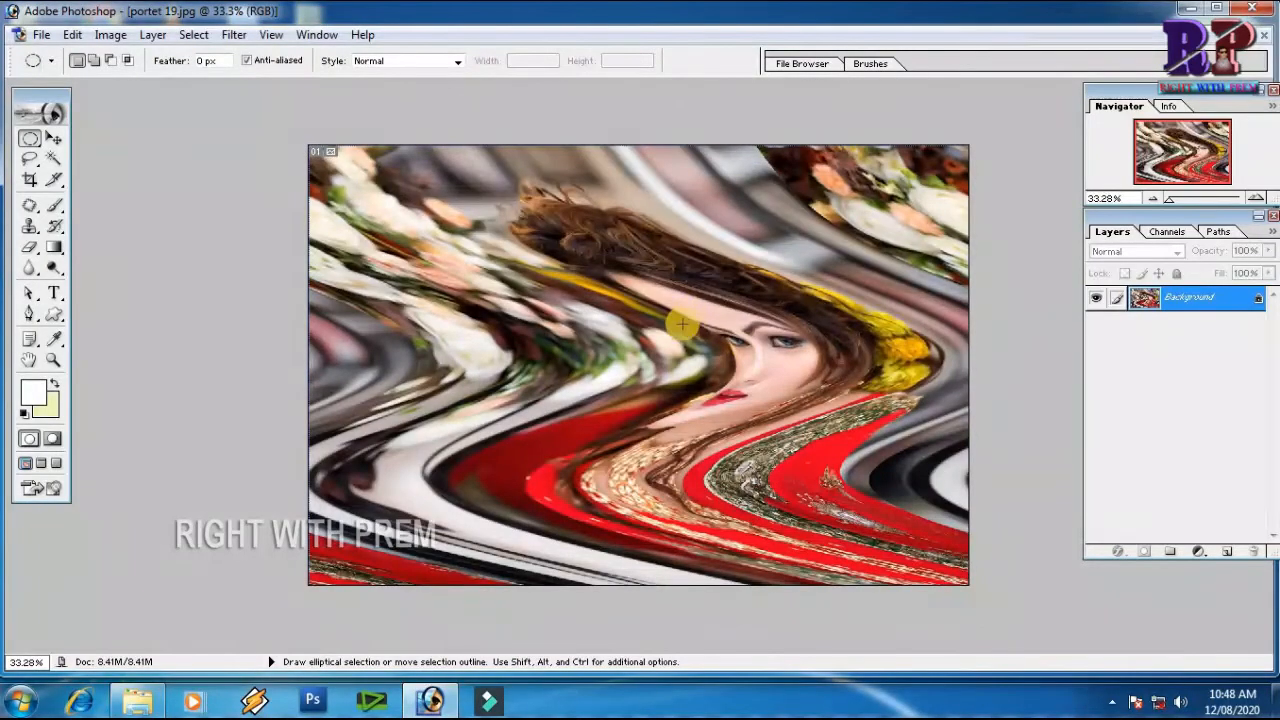
{"action": "key", "text": "ctrl+z"}
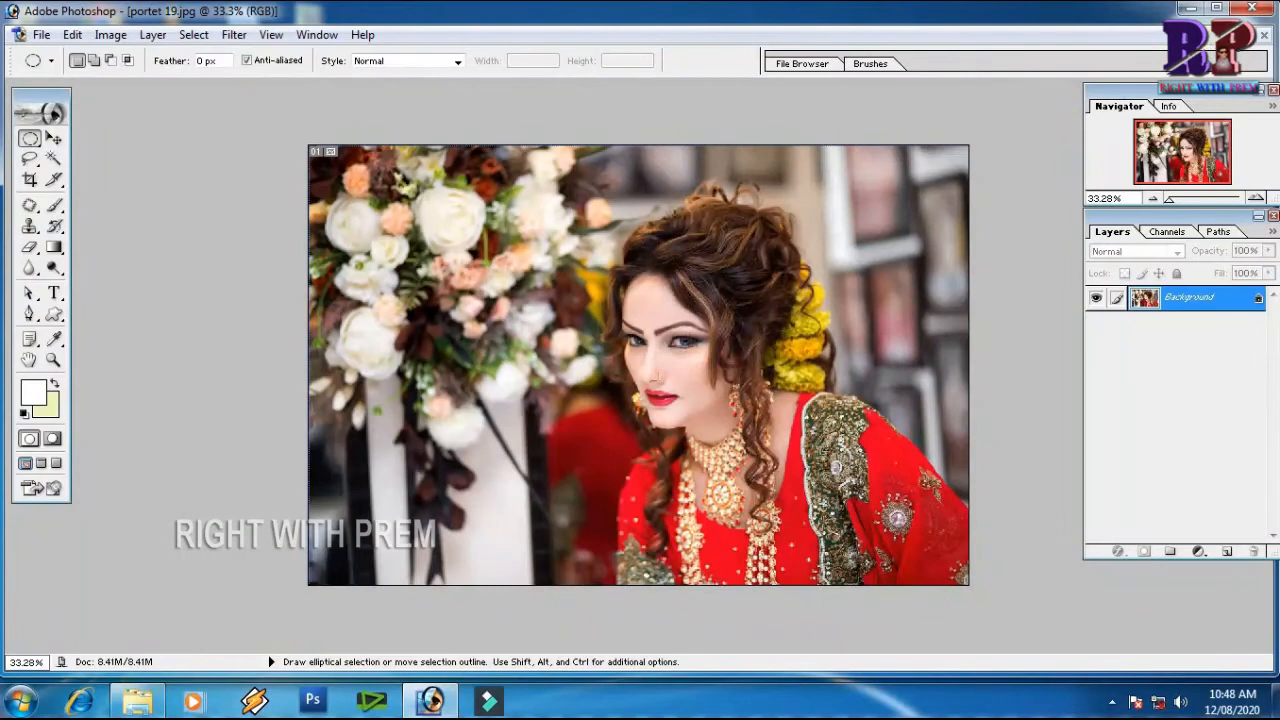
Open the B1 sunset image from the foto folder and maximize its window
{"action": "left_click", "coordinate": [1233, 35]}
{"action": "double_click", "coordinate": [509, 310]}
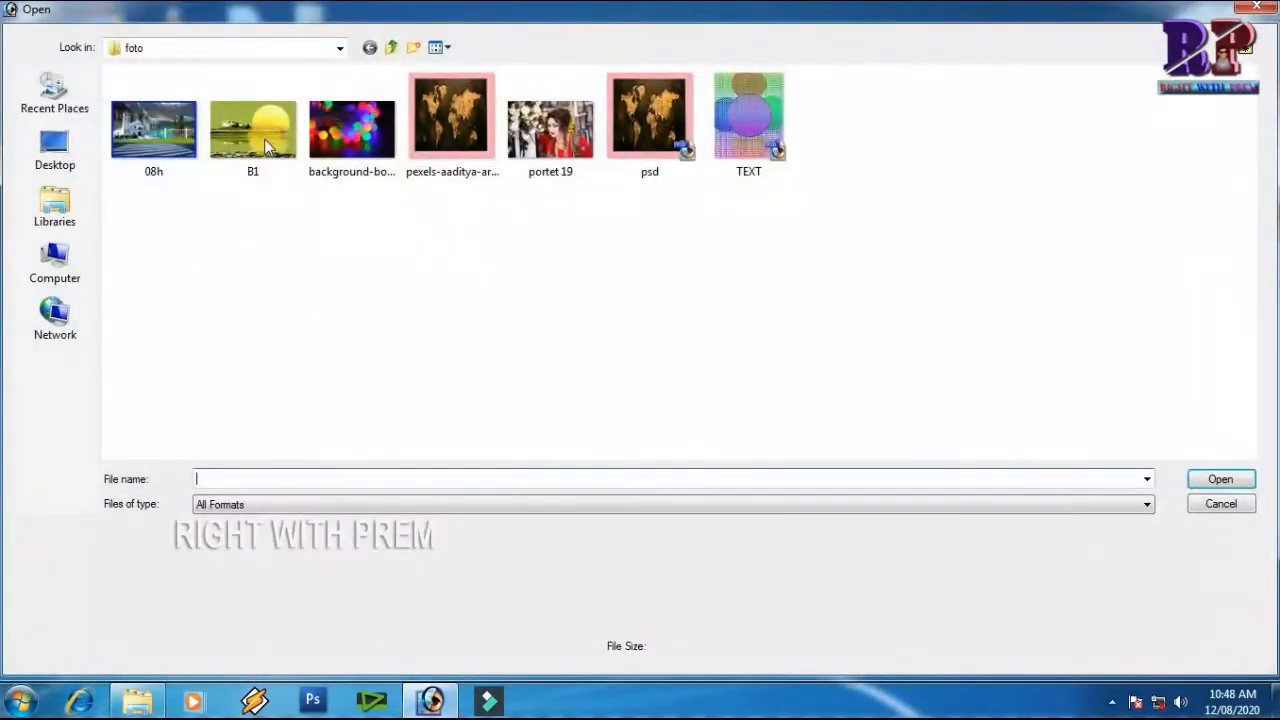
{"action": "left_click", "coordinate": [267, 147]}
{"action": "left_click", "coordinate": [1200, 480]}
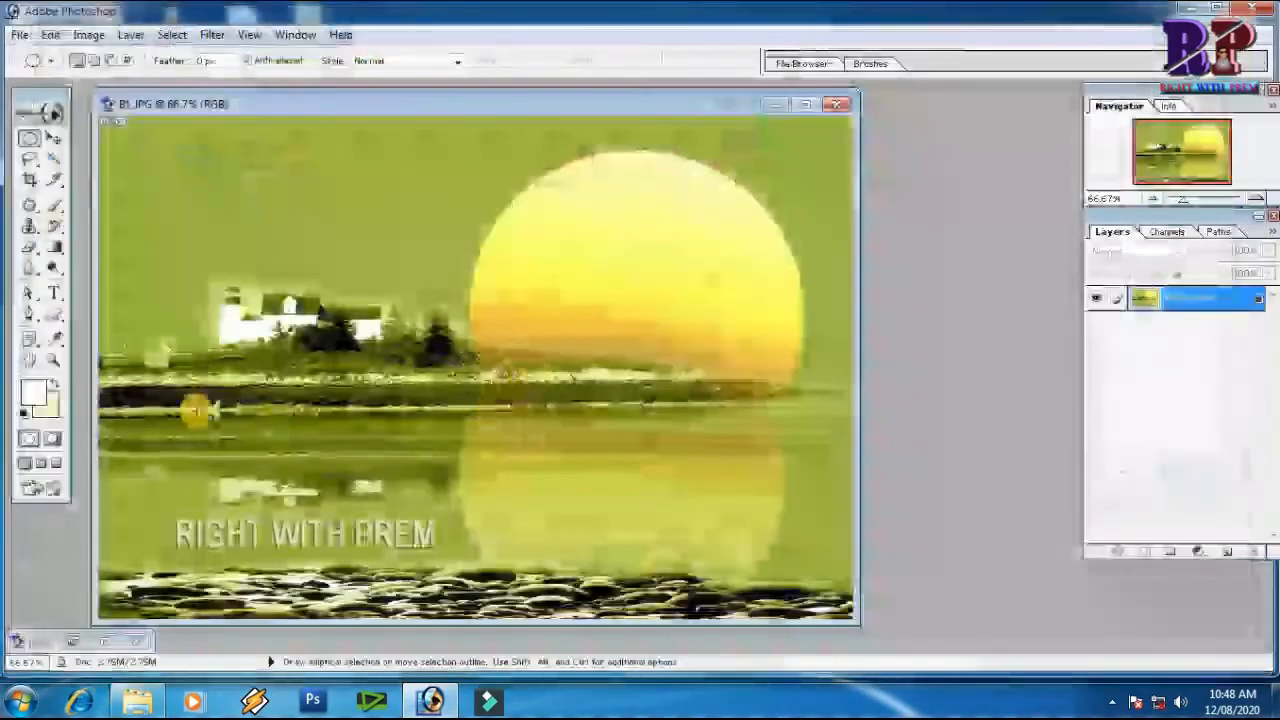
{"action": "double_click", "coordinate": [685, 104]}
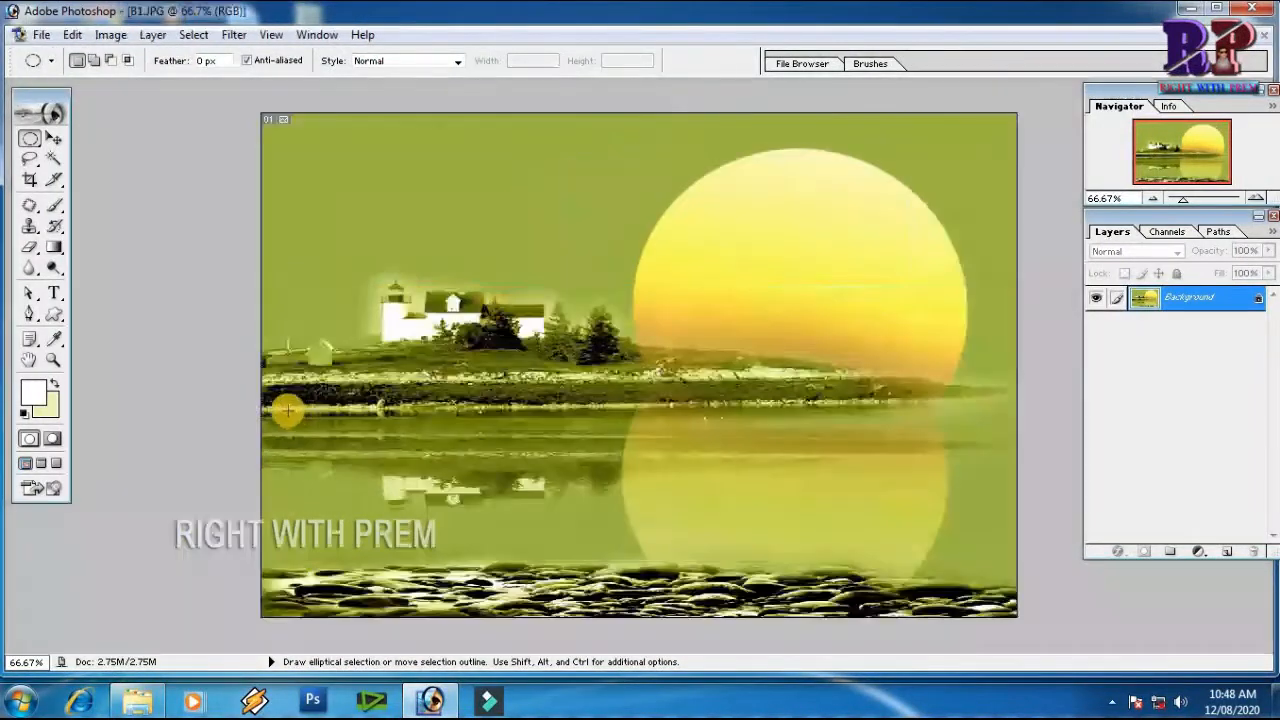
Select the water area below the shoreline across the full image width with the Rectangular Marquee tool
{"action": "left_click_drag", "start_coordinate": [823, 606], "coordinate": [938, 597]}
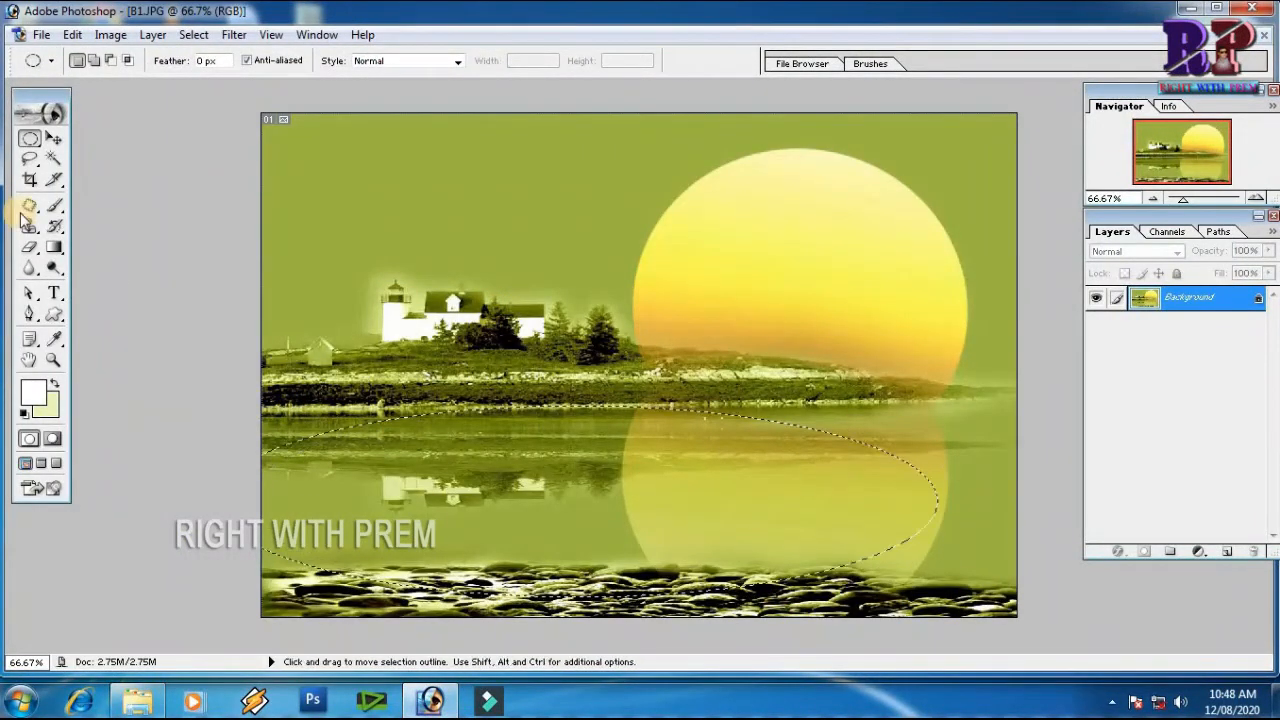
{"action": "right_click", "coordinate": [31, 143]}
{"action": "left_click", "coordinate": [100, 138]}
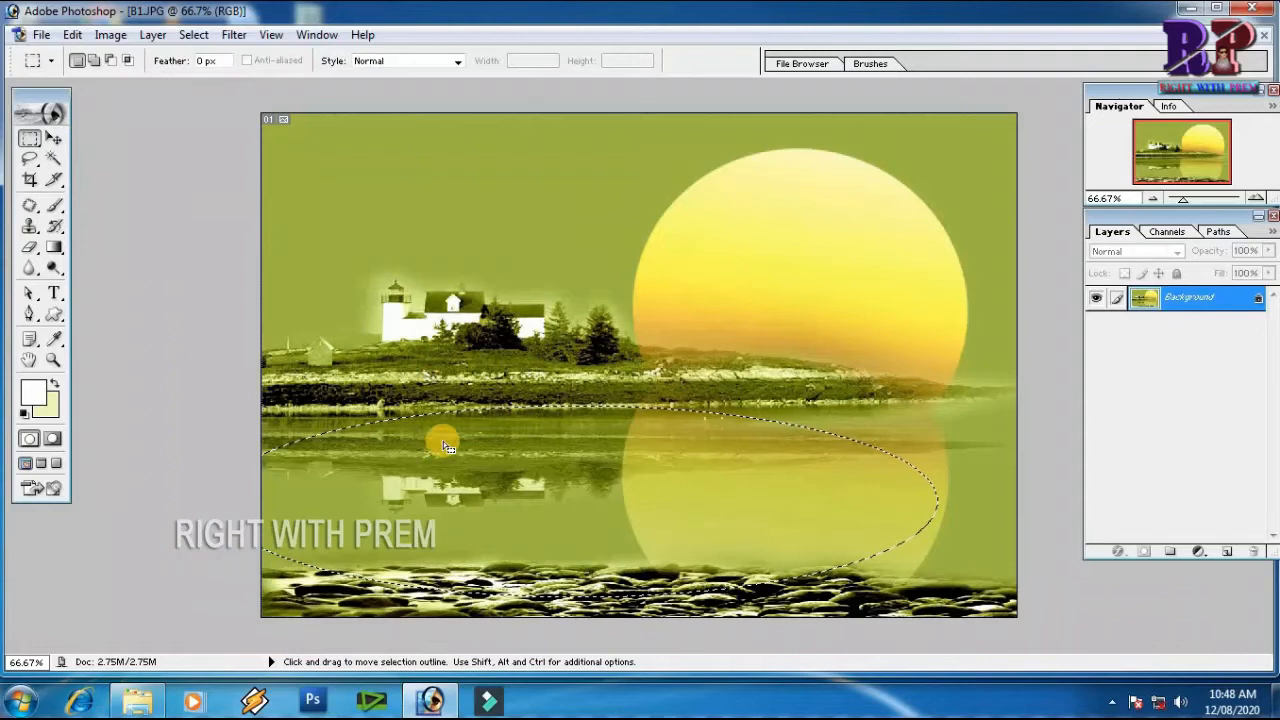
{"action": "left_click", "coordinate": [720, 555]}
{"action": "left_click_drag", "start_coordinate": [258, 410], "coordinate": [1040, 582]}
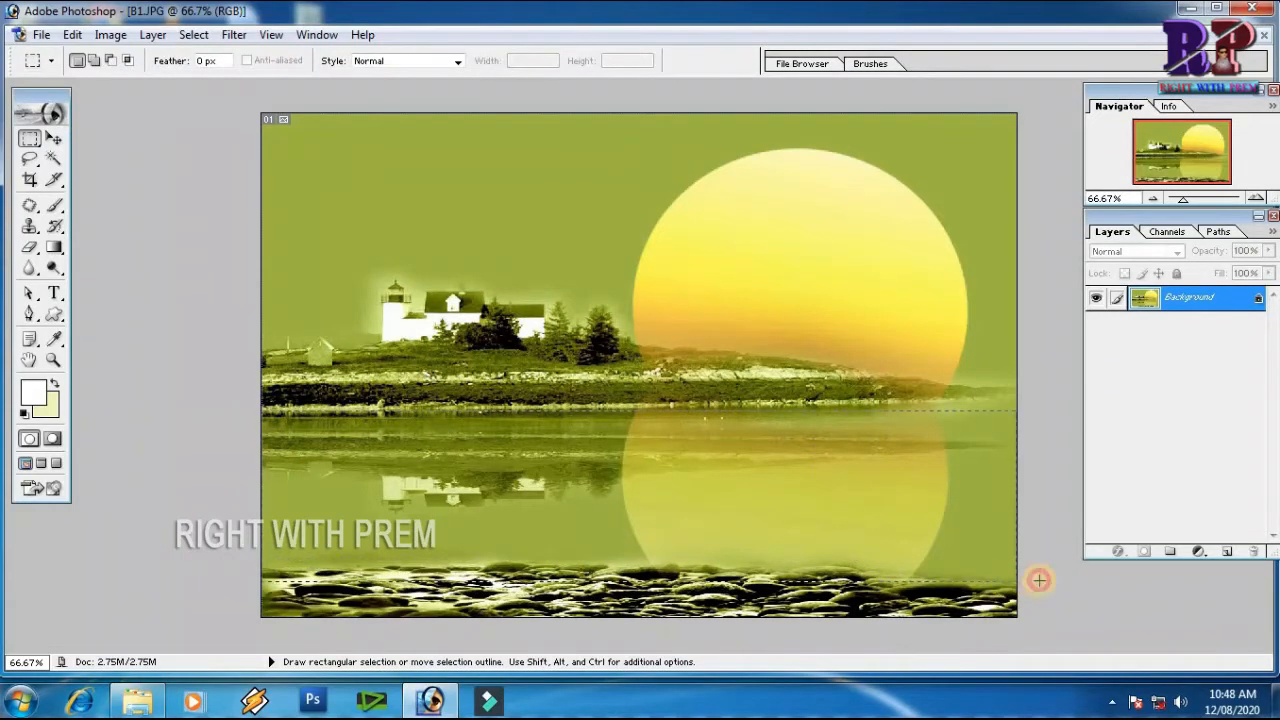
Feather the water selection by 33 pixels and copy it to a new layer
{"action": "right_click", "coordinate": [891, 353]}
{"action": "left_click", "coordinate": [857, 203]}
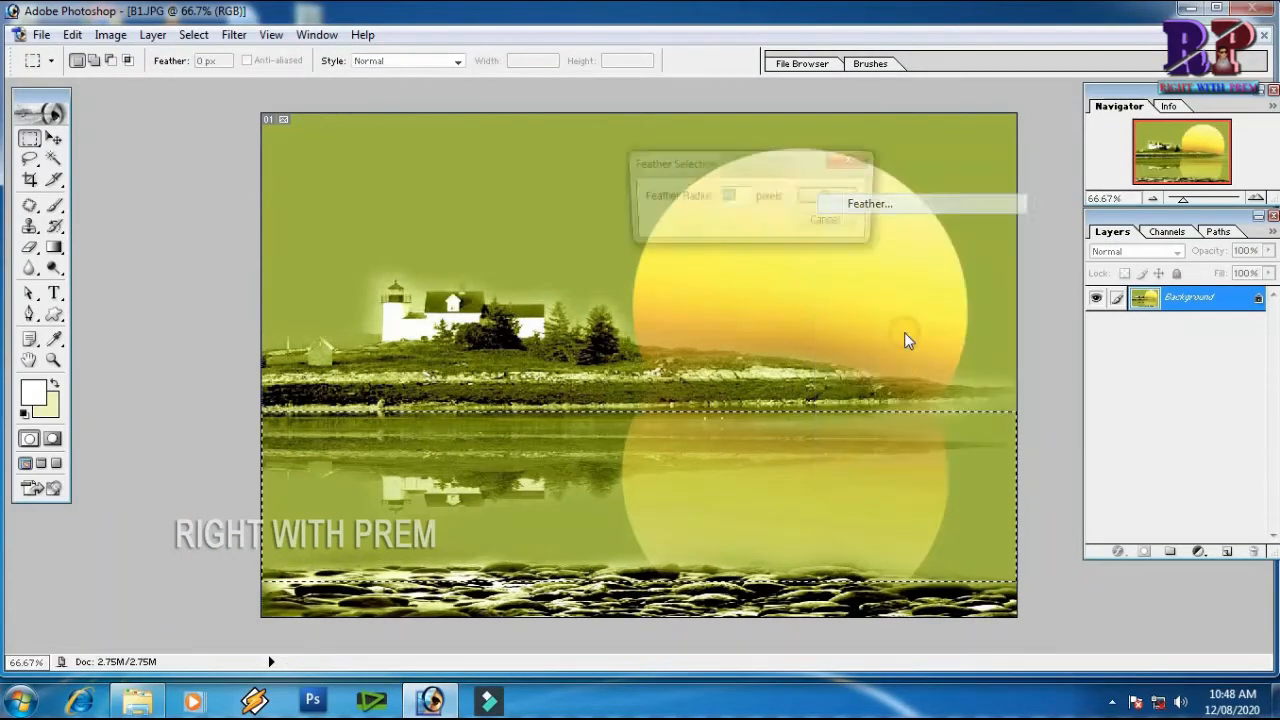
{"action": "type", "text": "30"}
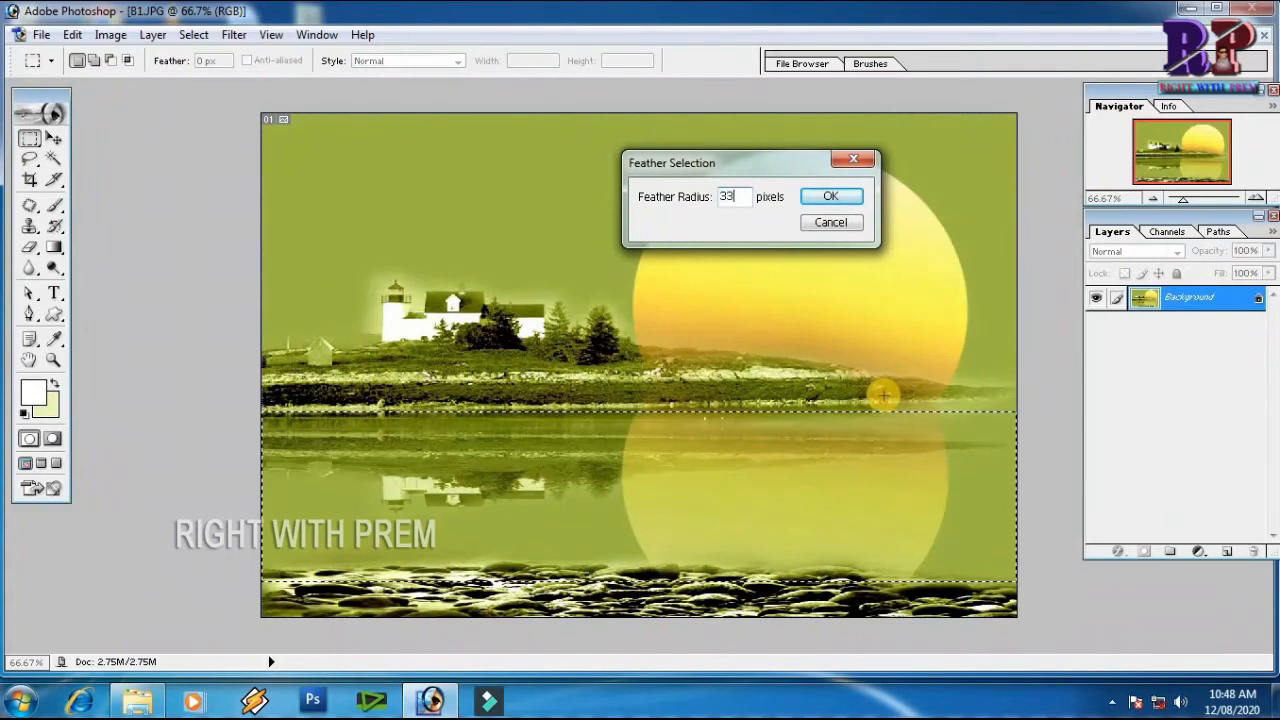
{"action": "key", "text": "Return"}
{"action": "key", "text": "ctrl+j"}
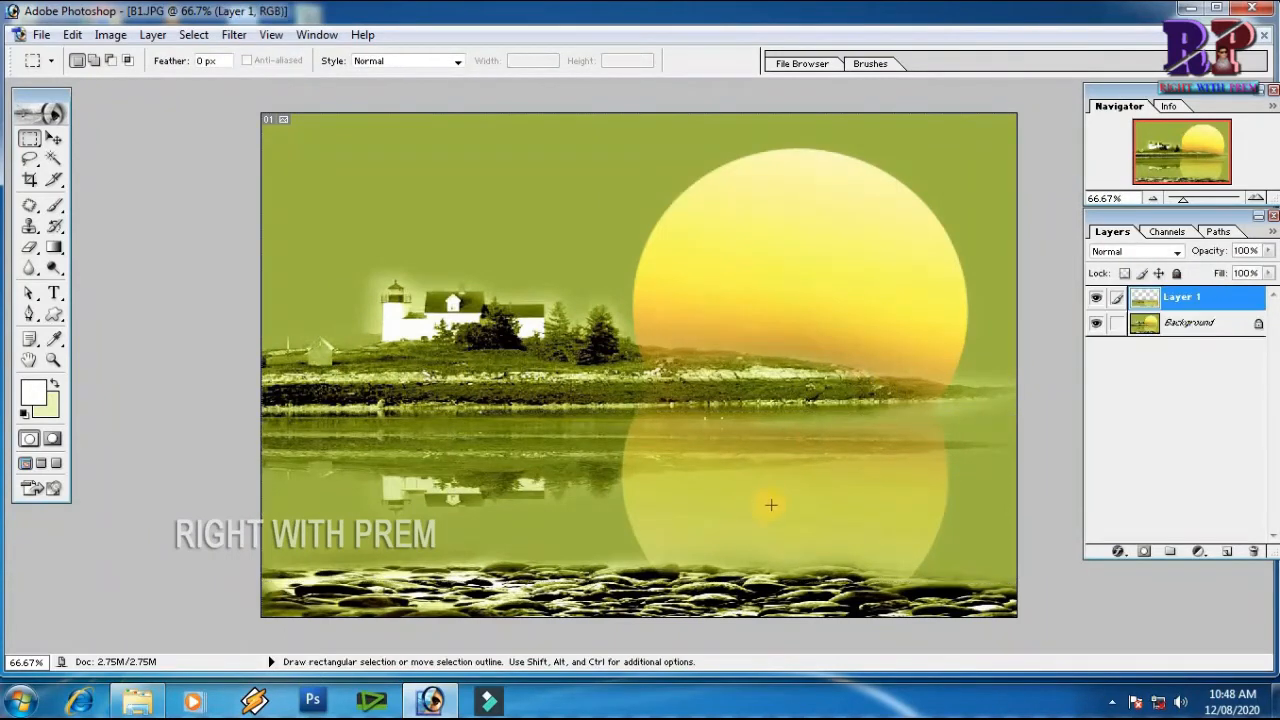
Hide the Background layer and apply the Shear filter with a gentle wavy curve and Wrap Around to the water layer
{"action": "left_click", "coordinate": [1094, 325]}
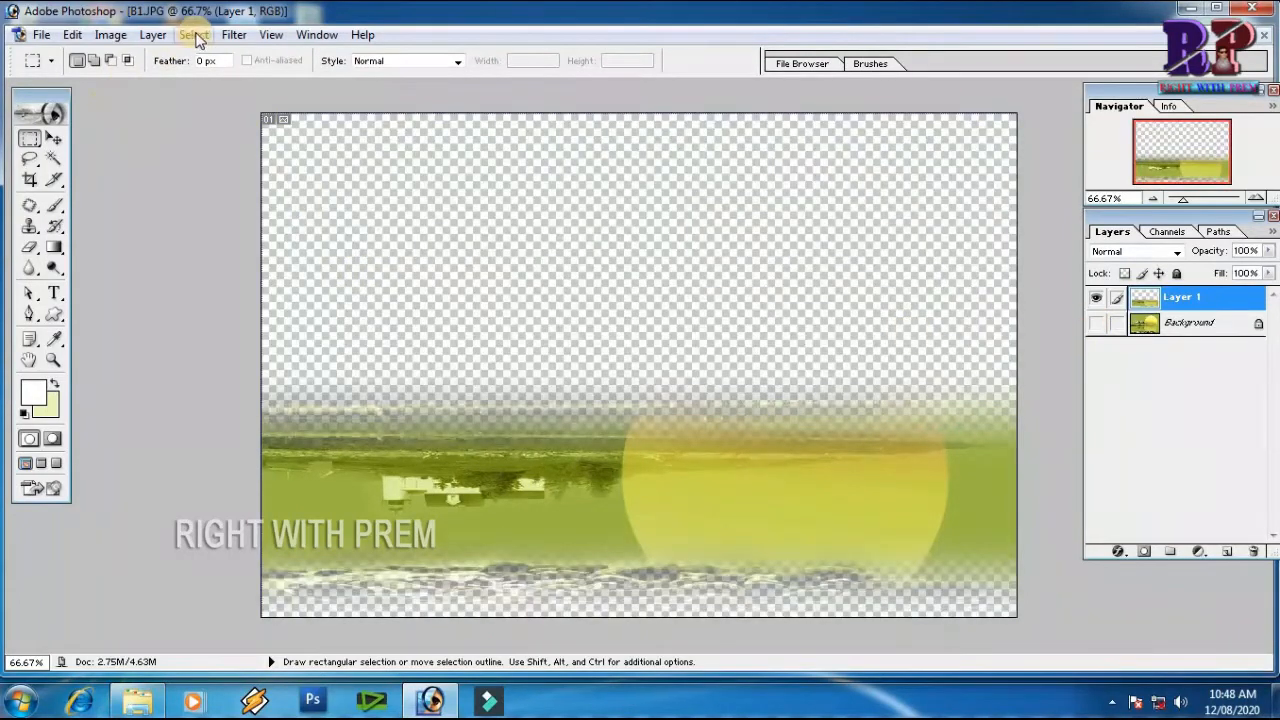
{"action": "left_click", "coordinate": [231, 36]}
{"action": "mouse_move", "coordinate": [326, 276]}
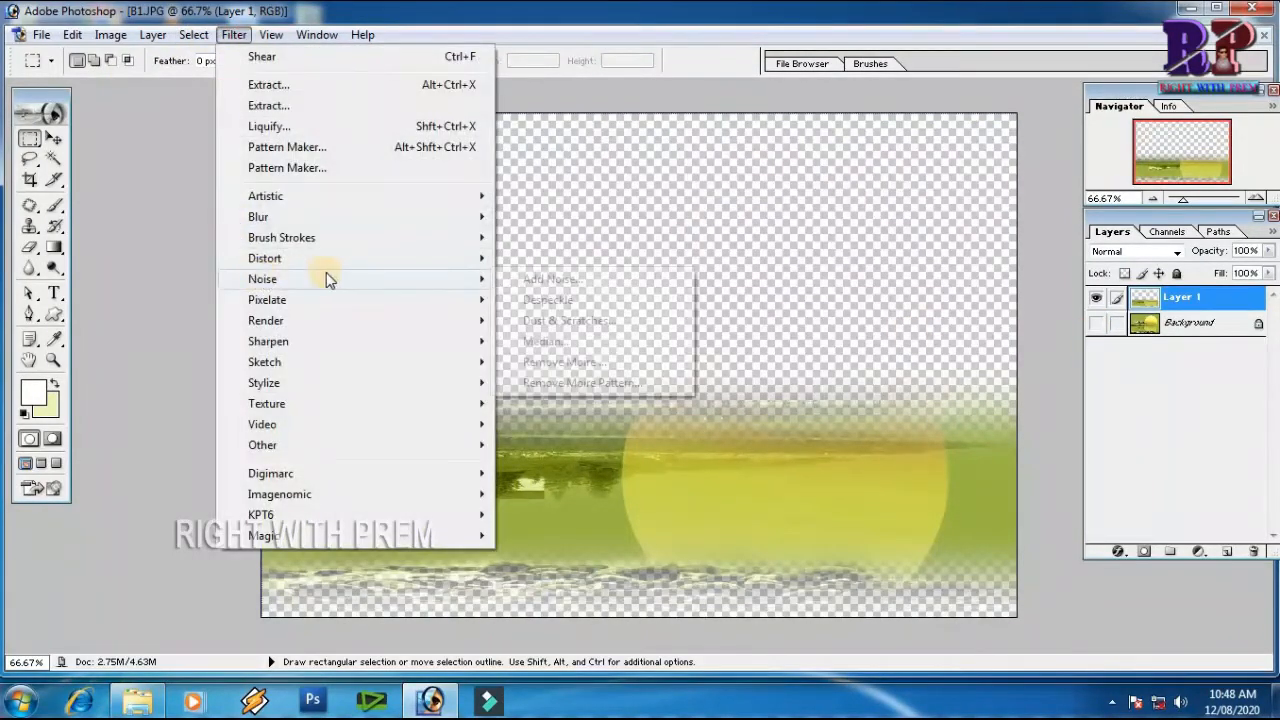
{"action": "mouse_move", "coordinate": [470, 258]}
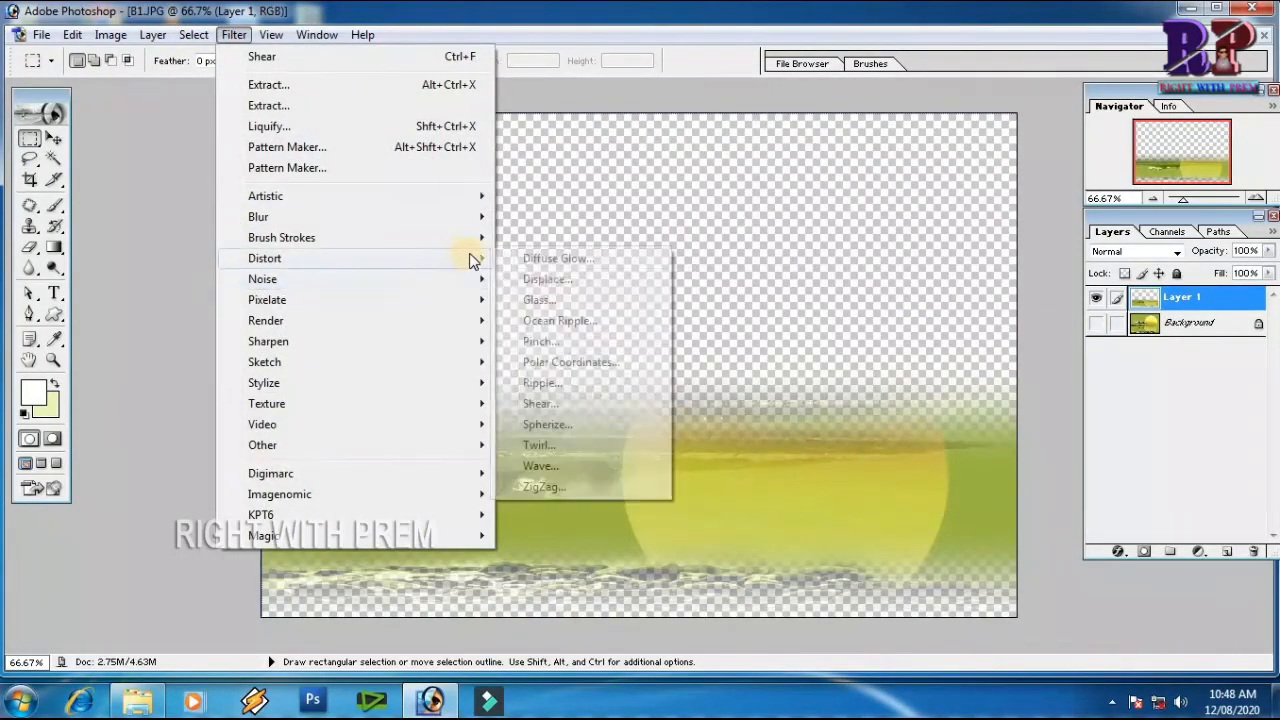
{"action": "left_click", "coordinate": [552, 405]}
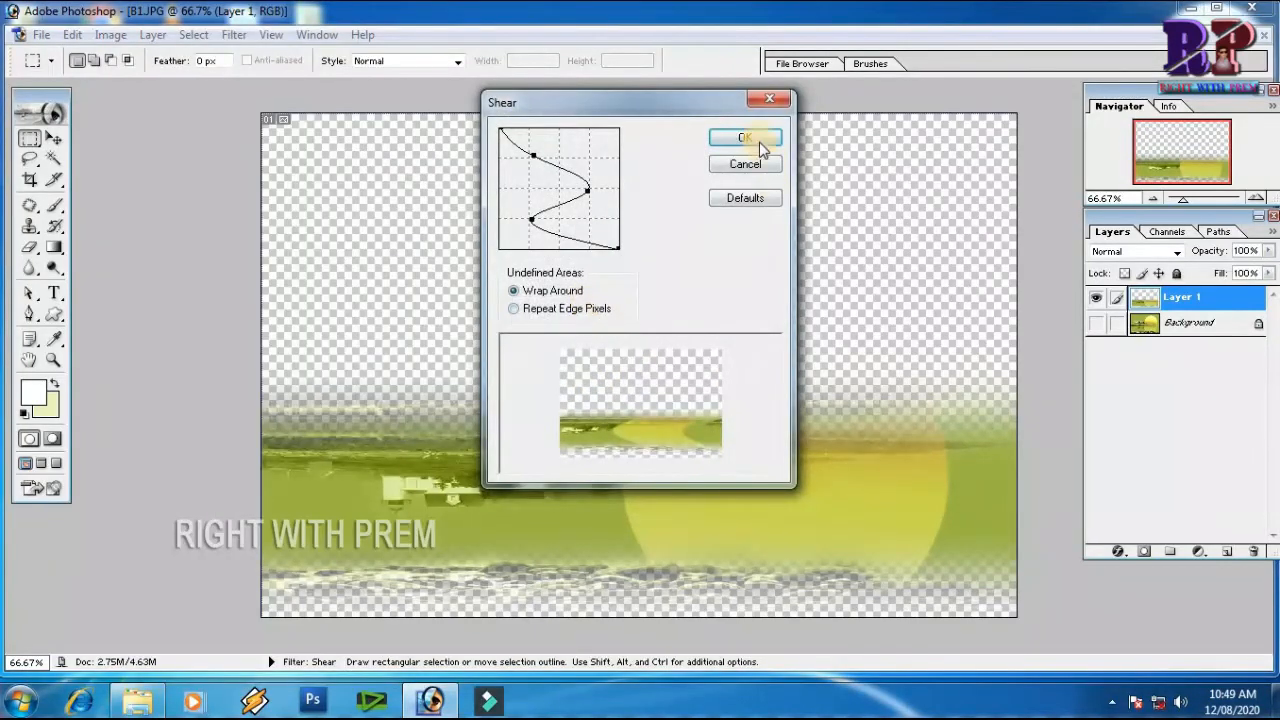
{"action": "left_click_drag", "start_coordinate": [521, 135], "coordinate": [566, 128]}
{"action": "left_click_drag", "start_coordinate": [588, 258], "coordinate": [569, 256]}
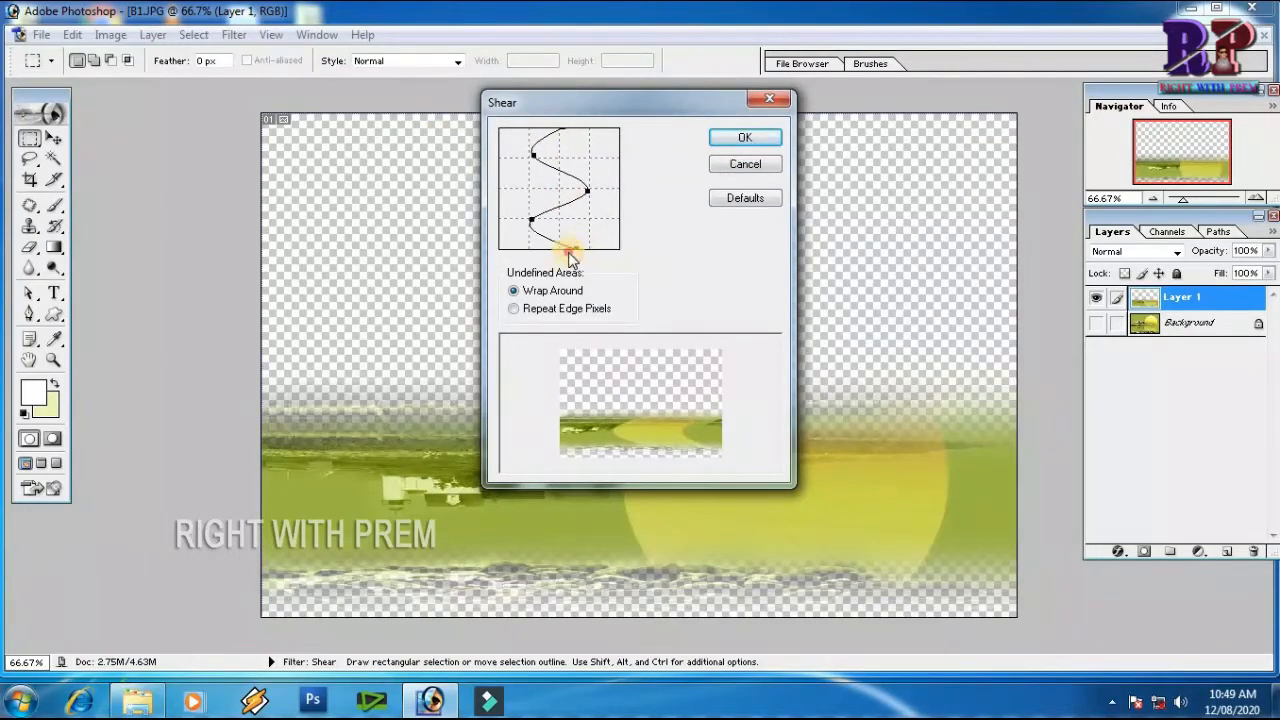
{"action": "left_click", "coordinate": [533, 219]}
{"action": "left_click_drag", "start_coordinate": [587, 190], "coordinate": [566, 186]}
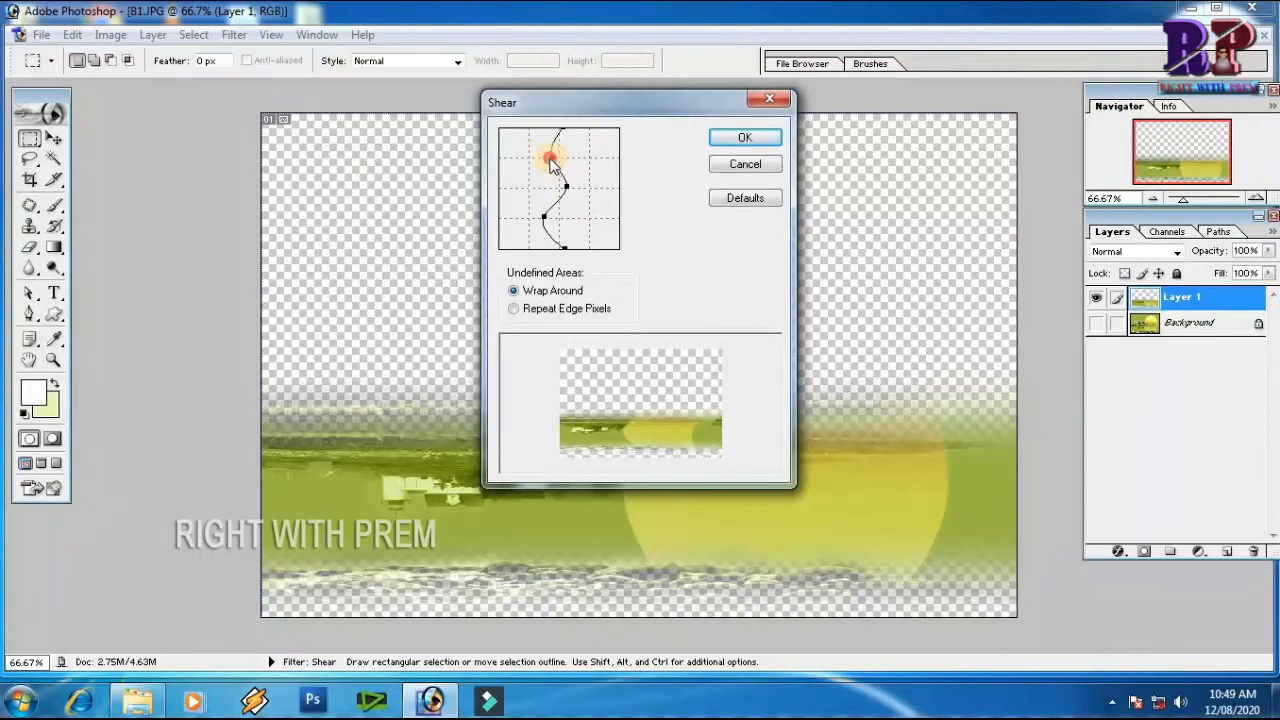
{"action": "left_click", "coordinate": [748, 139]}
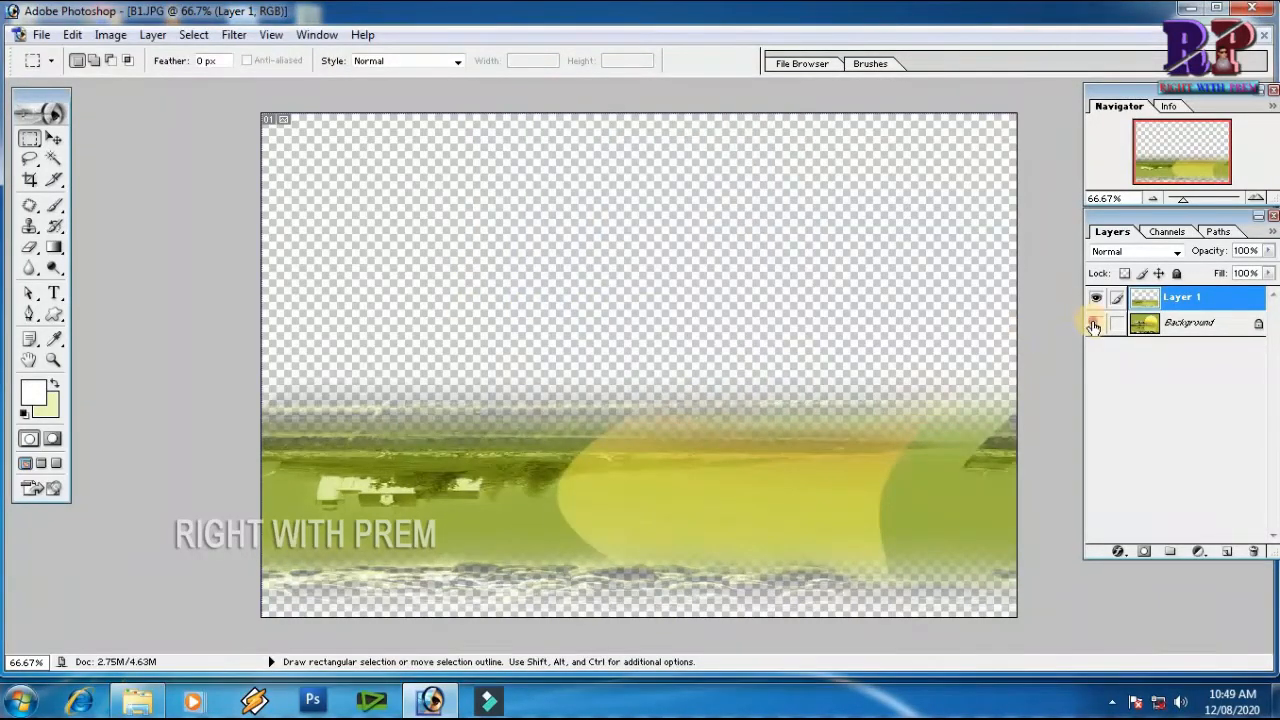
Show the Background layer and toggle the sheared water layer's visibility to compare the image with and without the effect
{"action": "left_click", "coordinate": [1095, 324]}
{"action": "left_click", "coordinate": [1096, 300]}
{"action": "left_click", "coordinate": [1096, 300]}
{"action": "left_click", "coordinate": [1096, 300]}
{"action": "left_click", "coordinate": [1096, 300]}
{"action": "left_click", "coordinate": [1096, 300]}
{"action": "left_click", "coordinate": [1096, 300]}
Undo the Shear filter on the water layer and delete that layer
{"action": "key", "text": "ctrl+z"}
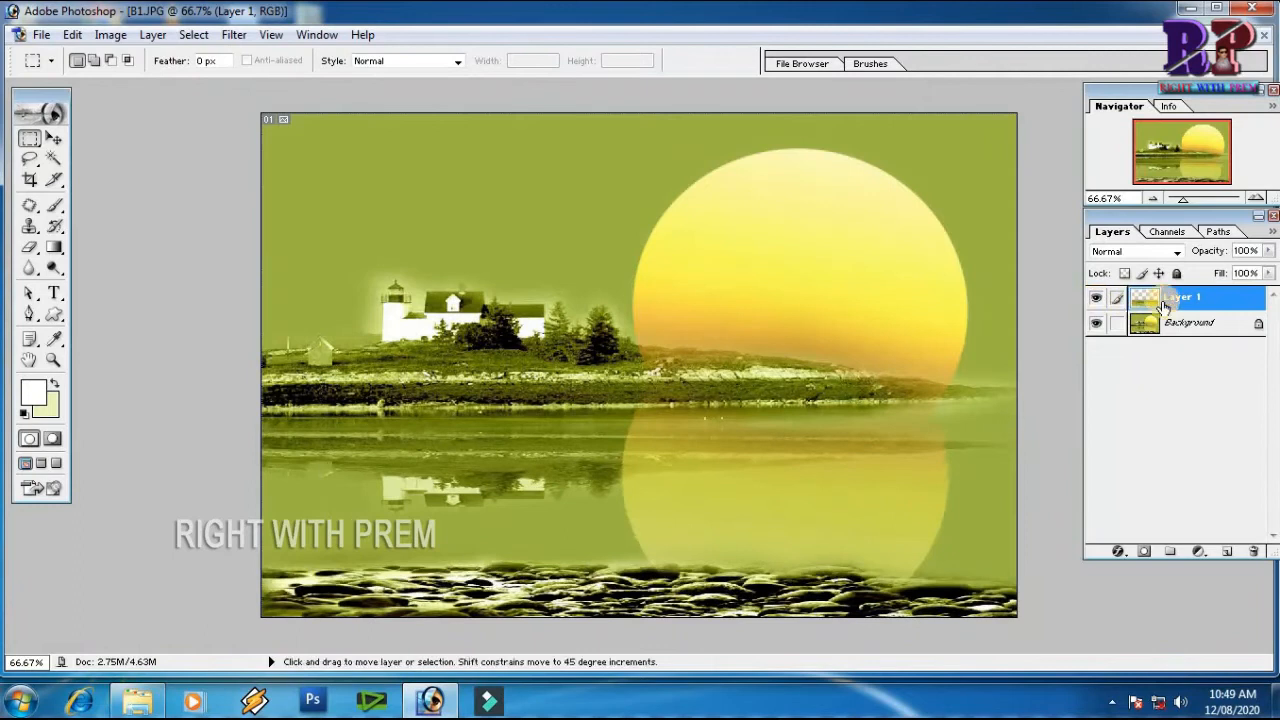
{"action": "left_click", "coordinate": [1256, 551]}
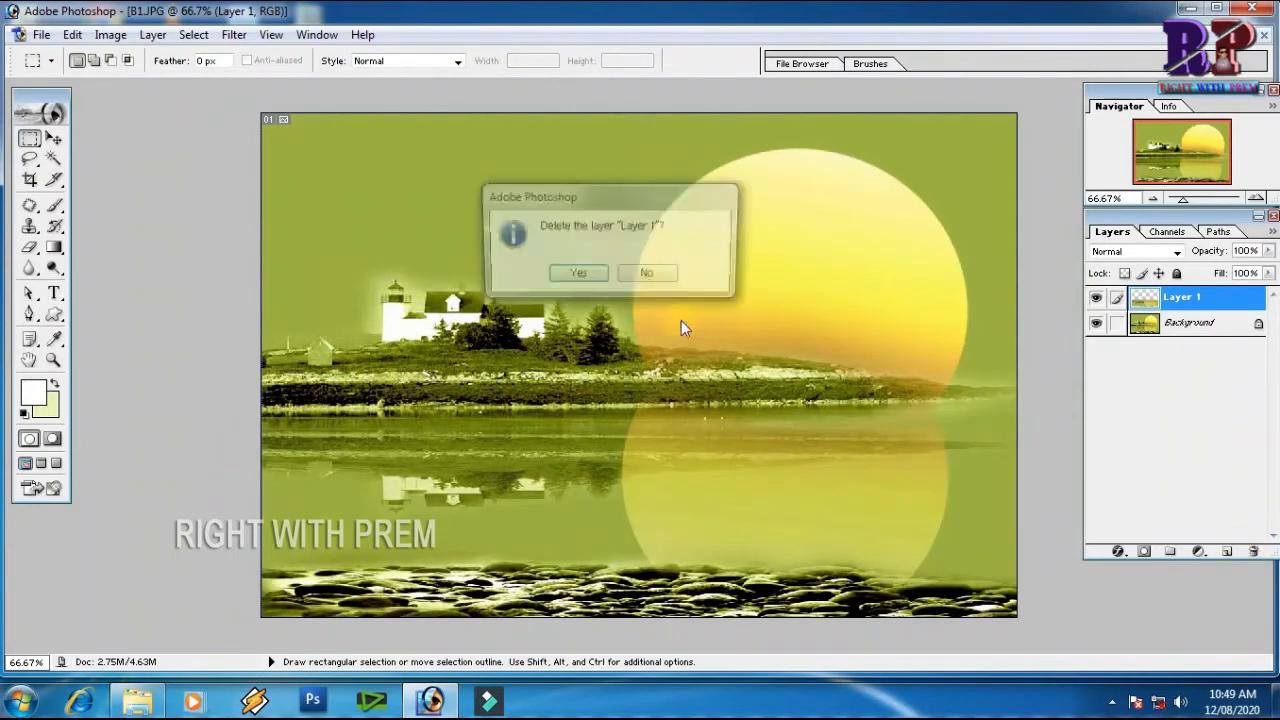
{"action": "left_click", "coordinate": [580, 275]}
Close the B1 image without saving its changes
{"action": "left_click", "coordinate": [234, 35]}
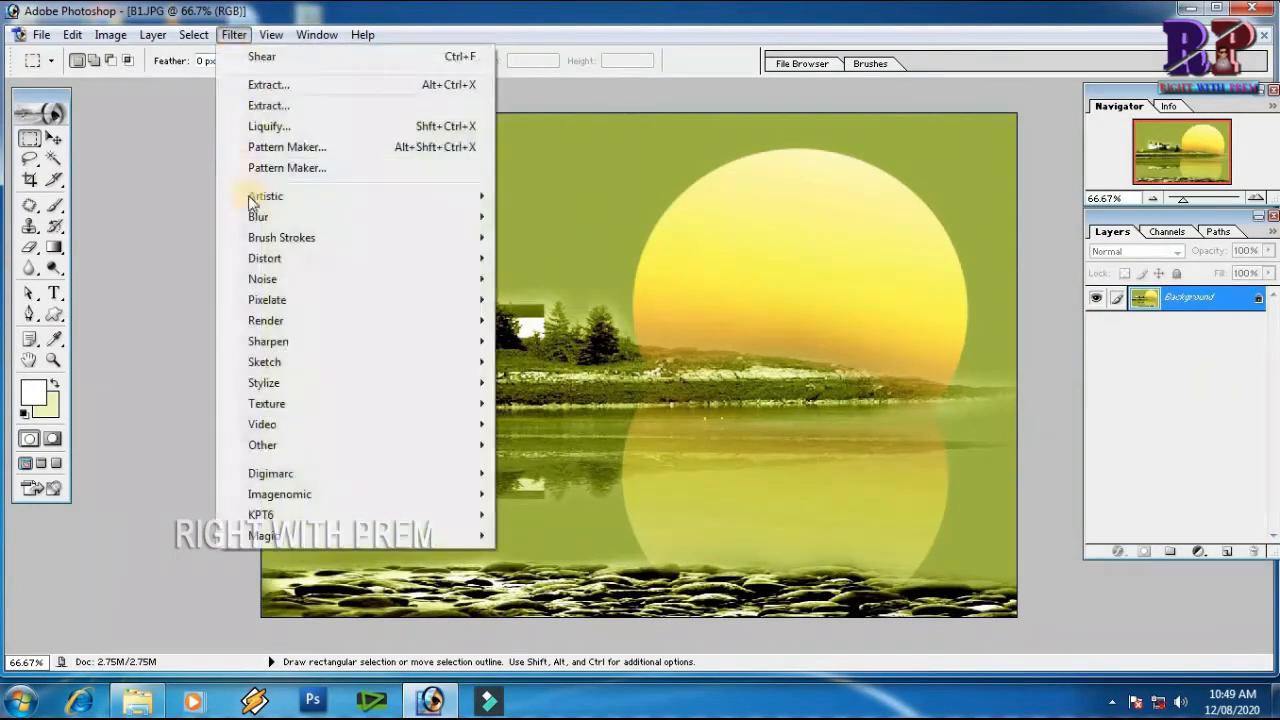
{"action": "mouse_move", "coordinate": [330, 258]}
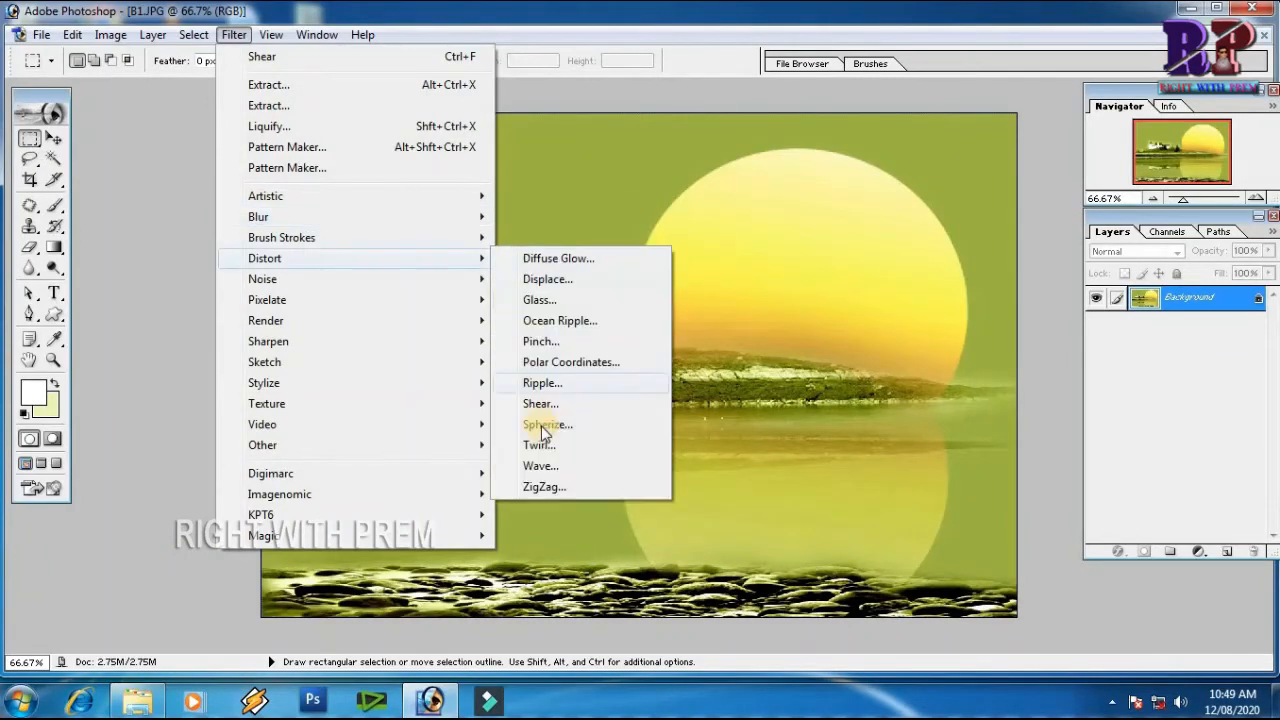
{"action": "left_click", "coordinate": [1264, 36]}
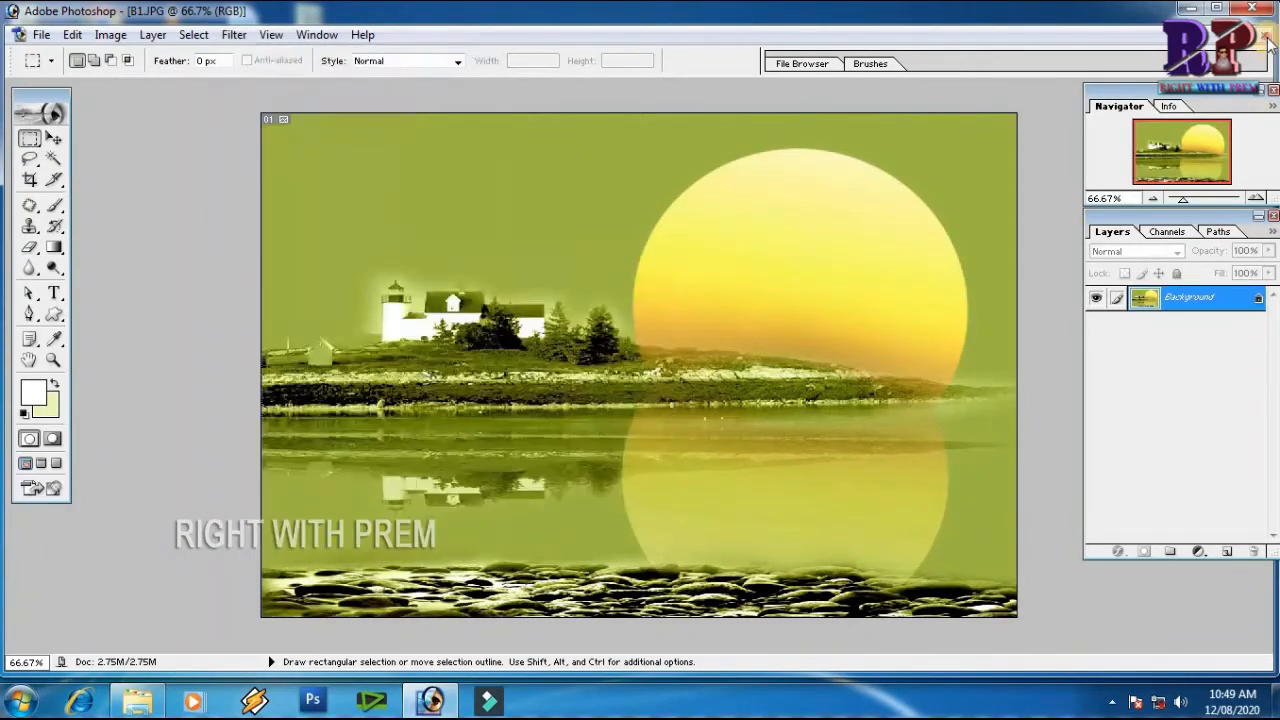
{"action": "left_click", "coordinate": [653, 283]}
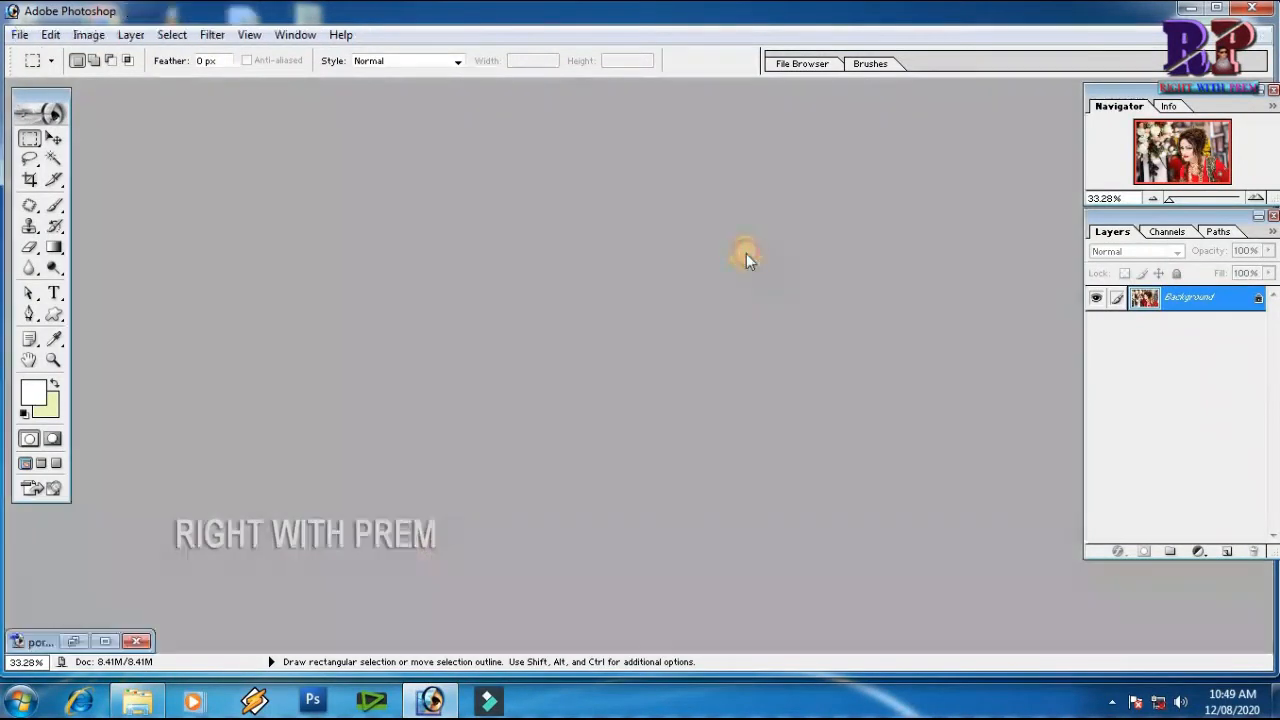
Open the world map image with the pink border from the foto folder and maximize its window
{"action": "double_click", "coordinate": [747, 253]}
{"action": "left_click", "coordinate": [436, 139]}
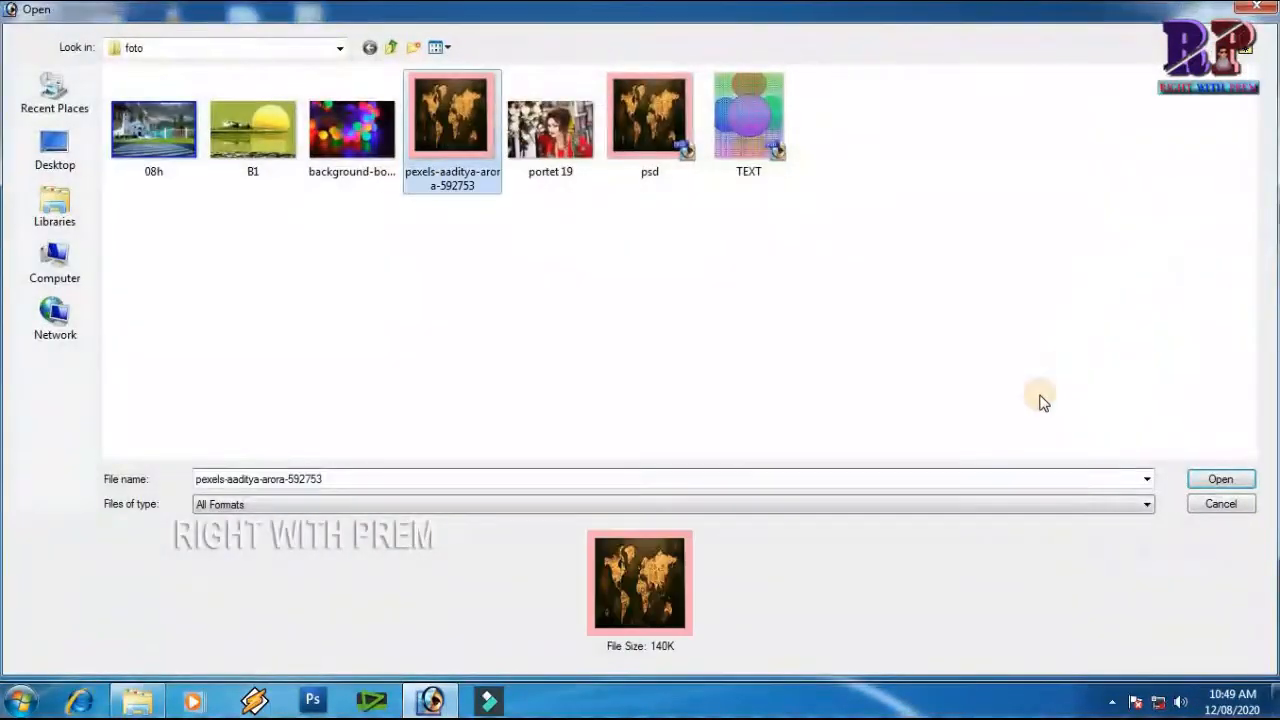
{"action": "left_click", "coordinate": [1214, 480]}
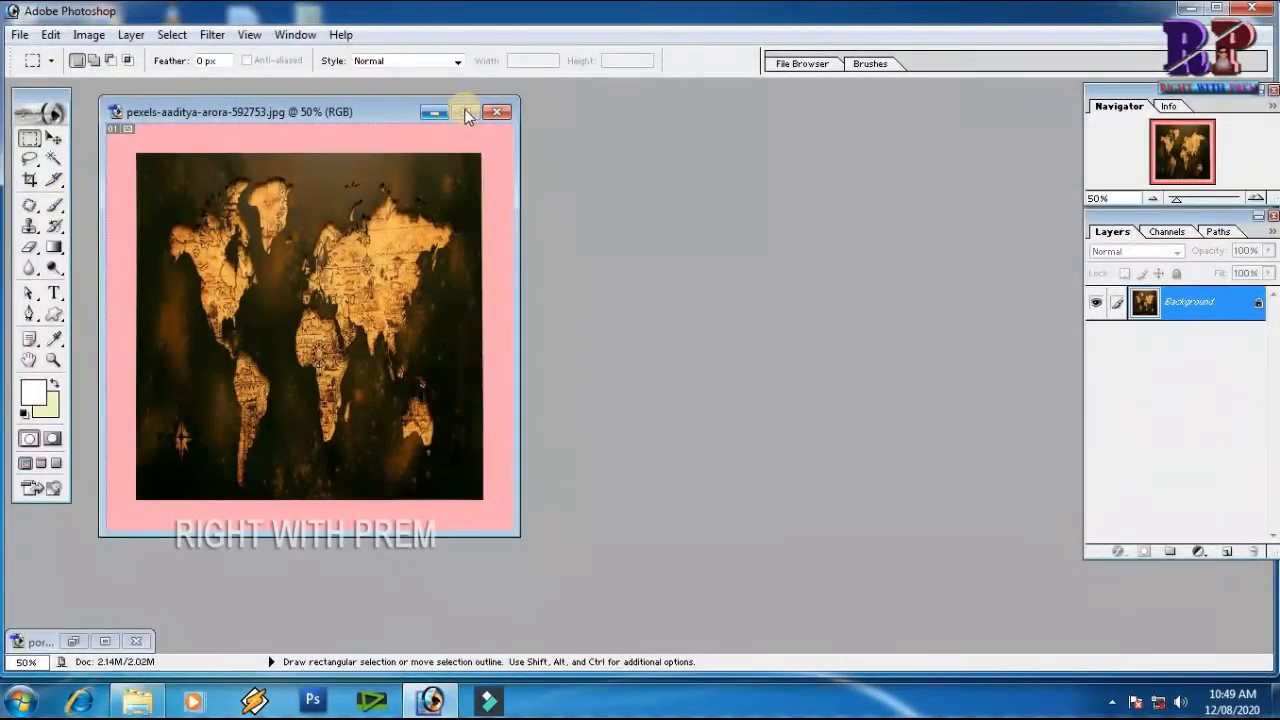
{"action": "left_click", "coordinate": [458, 114]}
Apply the Spherize filter twice to the world map at 100% in Normal mode, and undo the effect
{"action": "left_click", "coordinate": [234, 34]}
{"action": "mouse_move", "coordinate": [268, 260]}
{"action": "left_click", "coordinate": [544, 424]}
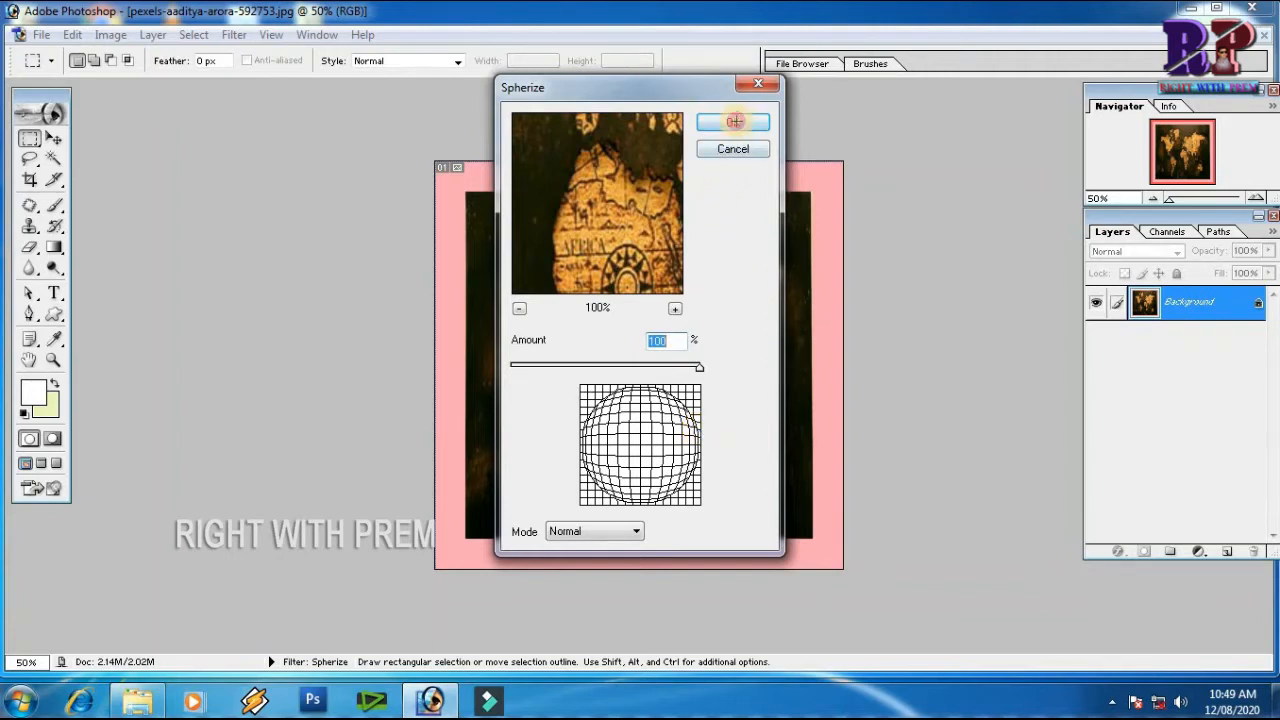
{"action": "left_click", "coordinate": [735, 121]}
{"action": "key", "text": "ctrl"}
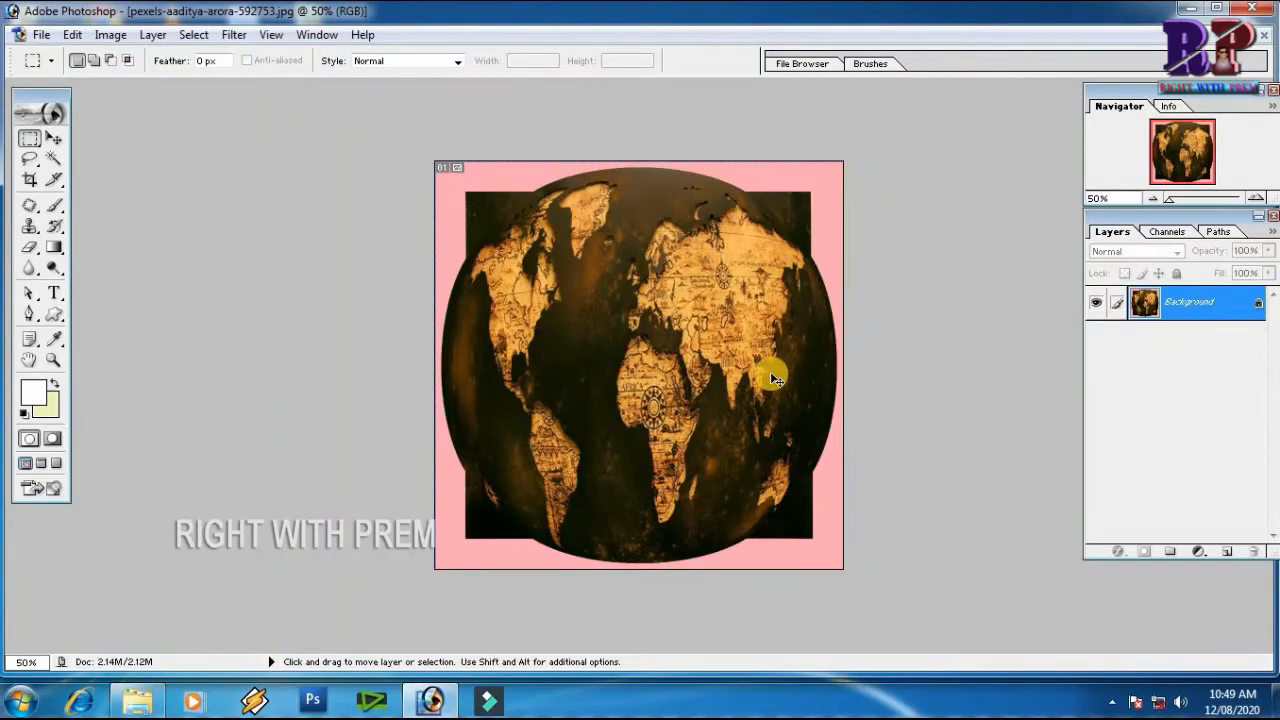
{"action": "key", "text": "ctrl+f"}
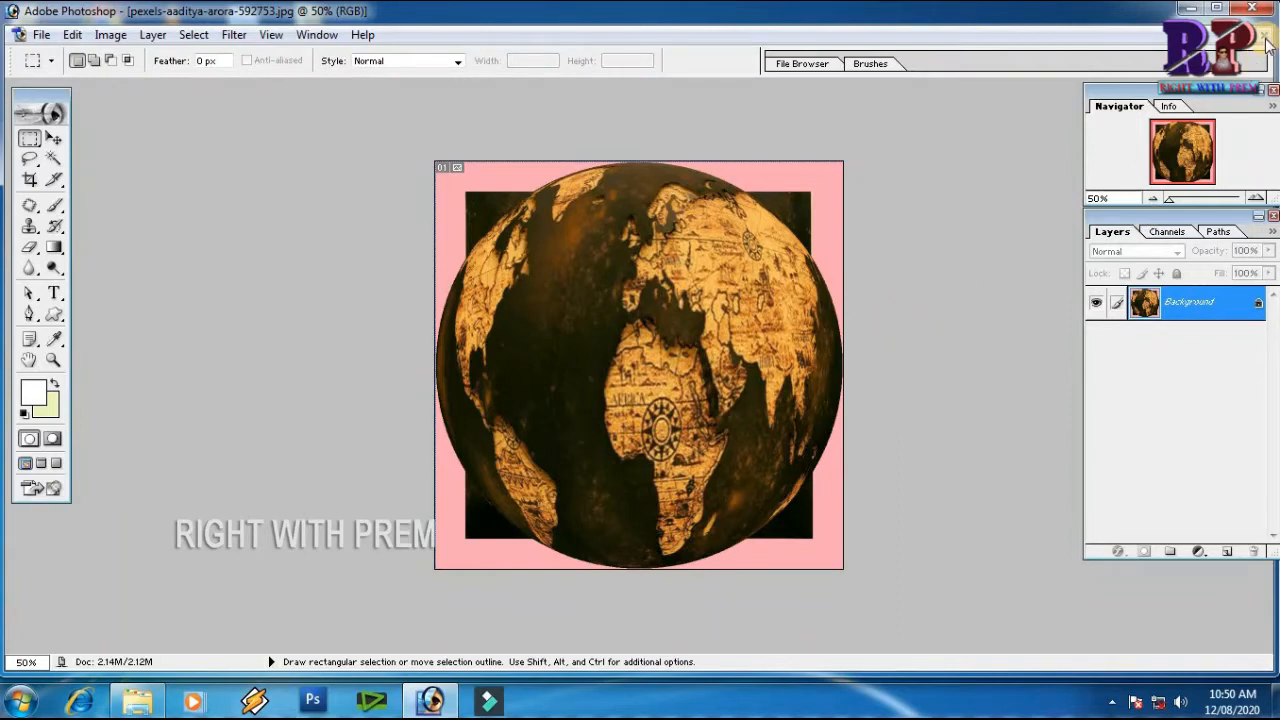
{"action": "key", "text": "ctrl+z"}
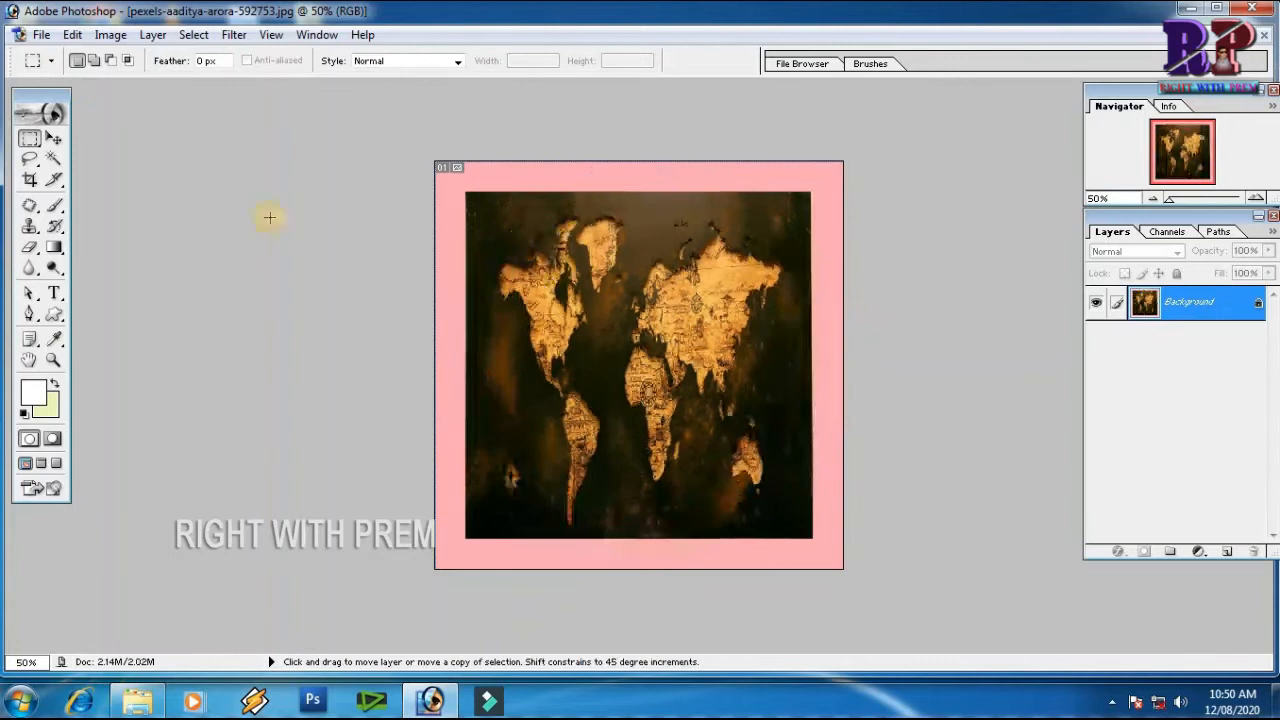
Apply the Twirl filter to the world map image with an angle of 648°
{"action": "left_click", "coordinate": [234, 34]}
{"action": "mouse_move", "coordinate": [389, 263]}
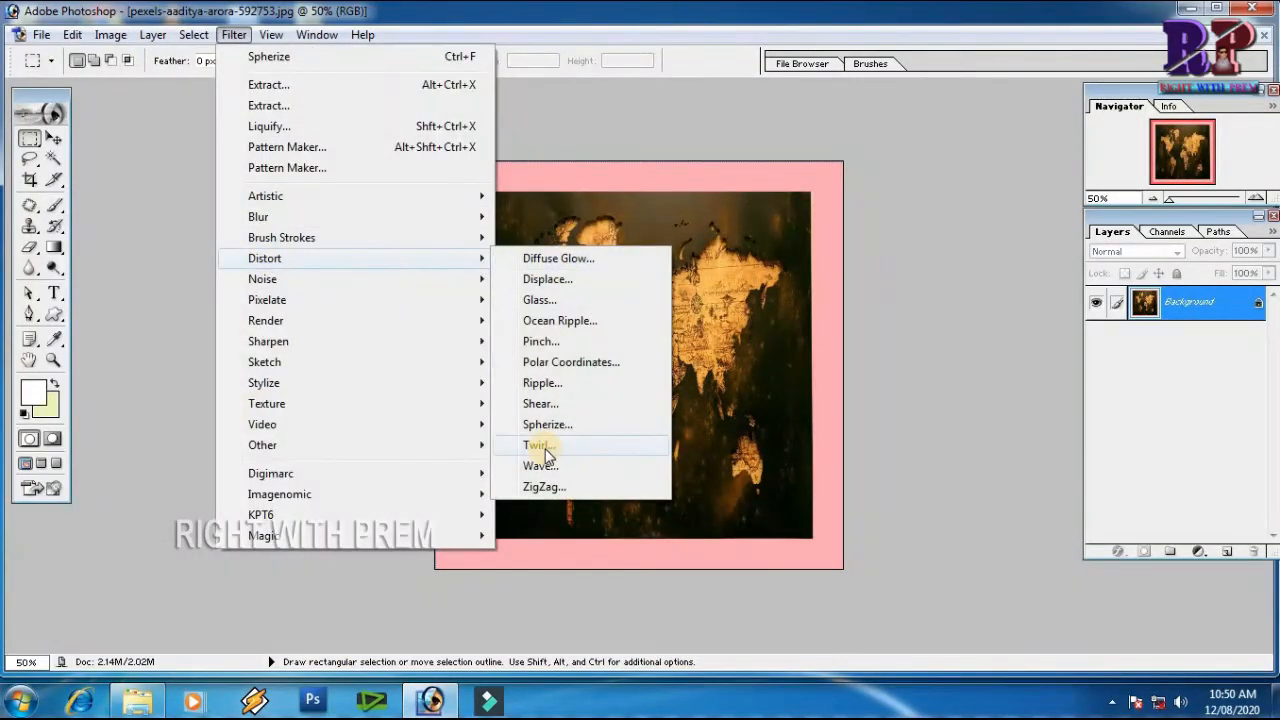
{"action": "left_click", "coordinate": [546, 453]}
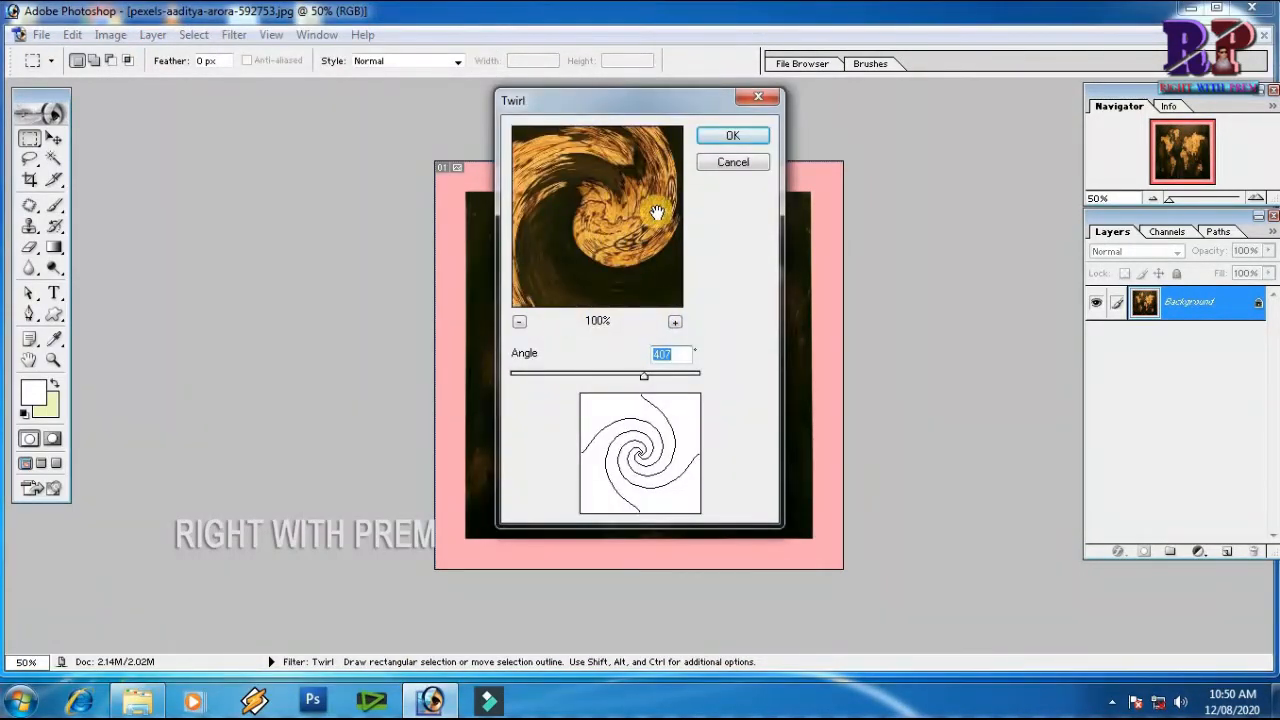
{"action": "left_click", "coordinate": [666, 375]}
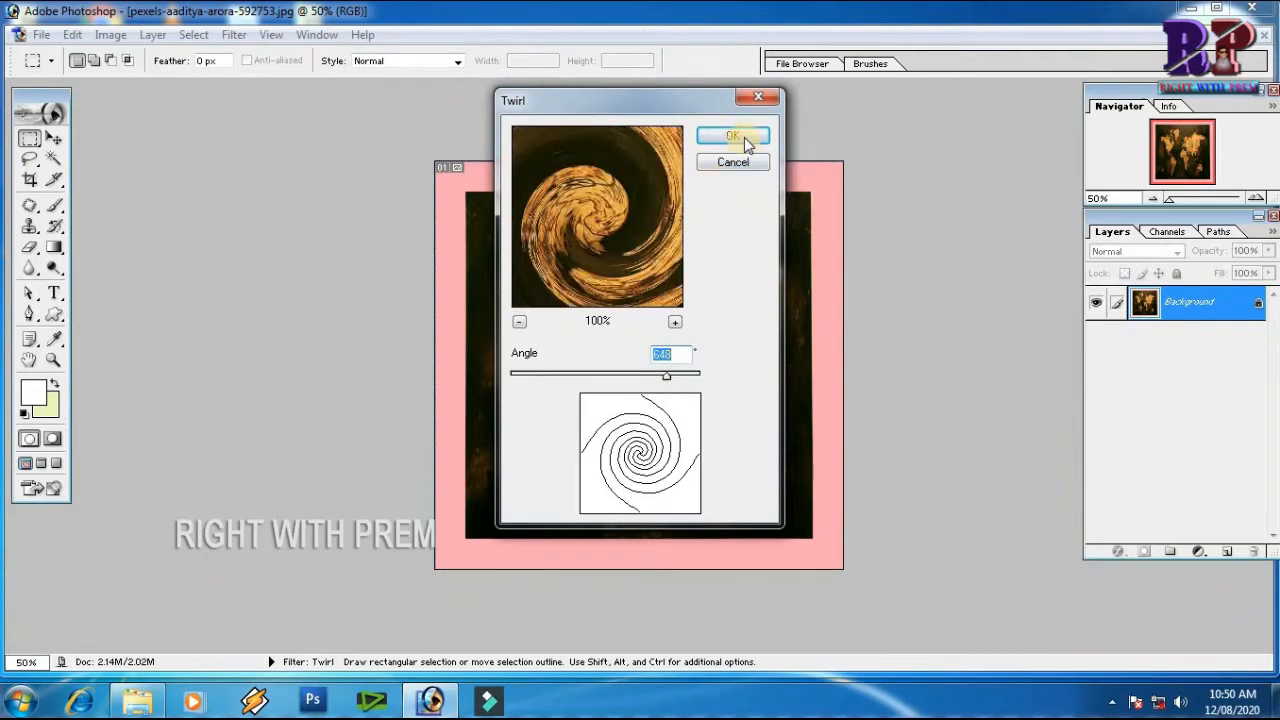
{"action": "left_click", "coordinate": [744, 137]}
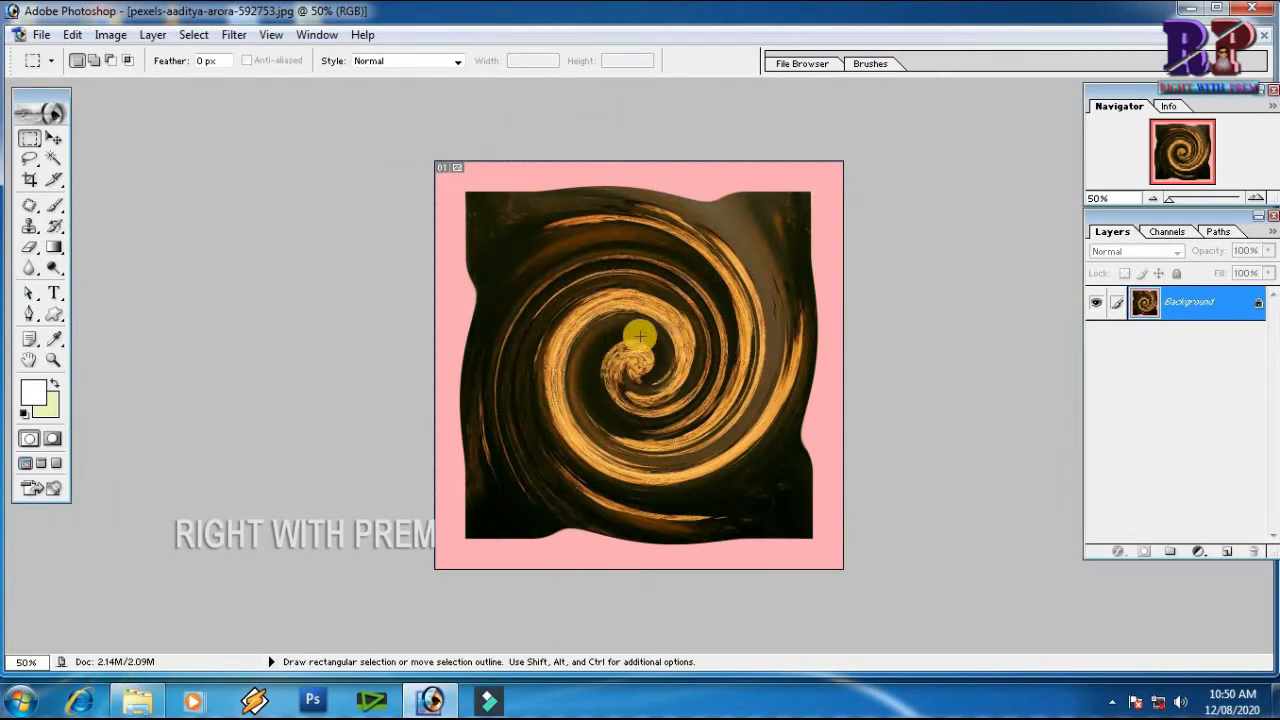
Select the pink border with the Magic Wand, invert the selection and copy the twirled artwork to a new layer
{"action": "key", "text": "w"}
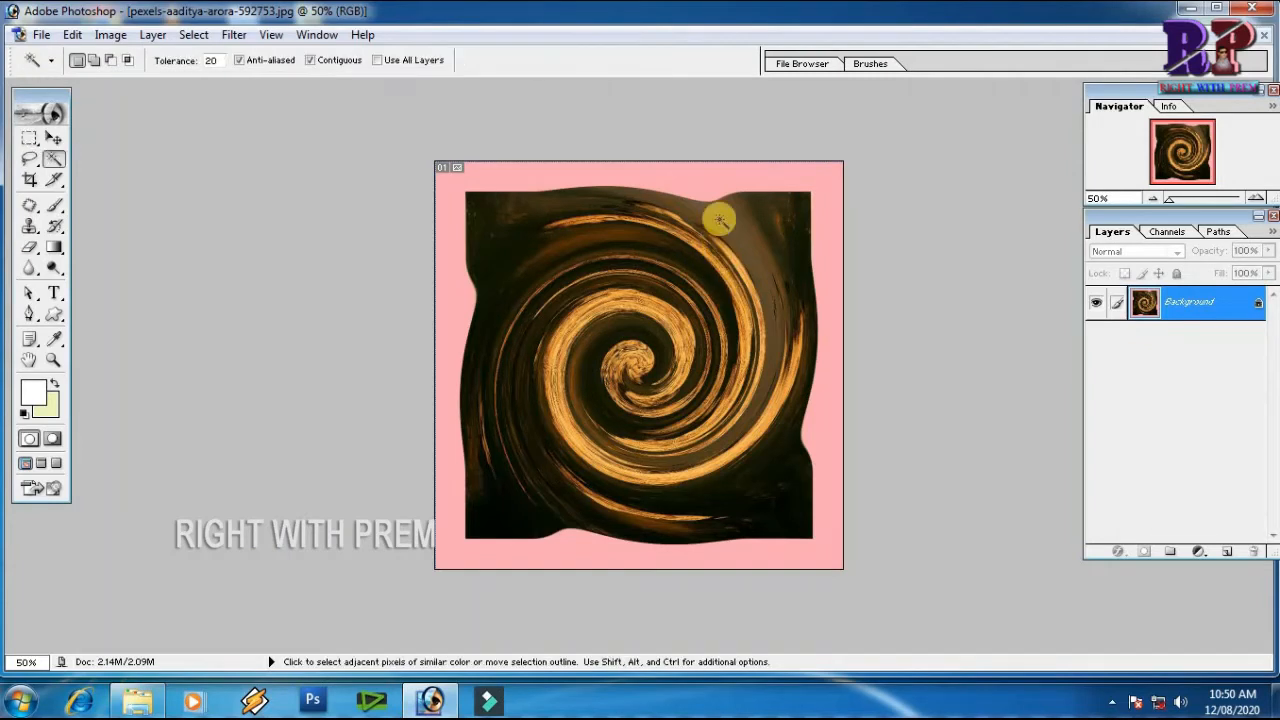
{"action": "left_click", "coordinate": [704, 182]}
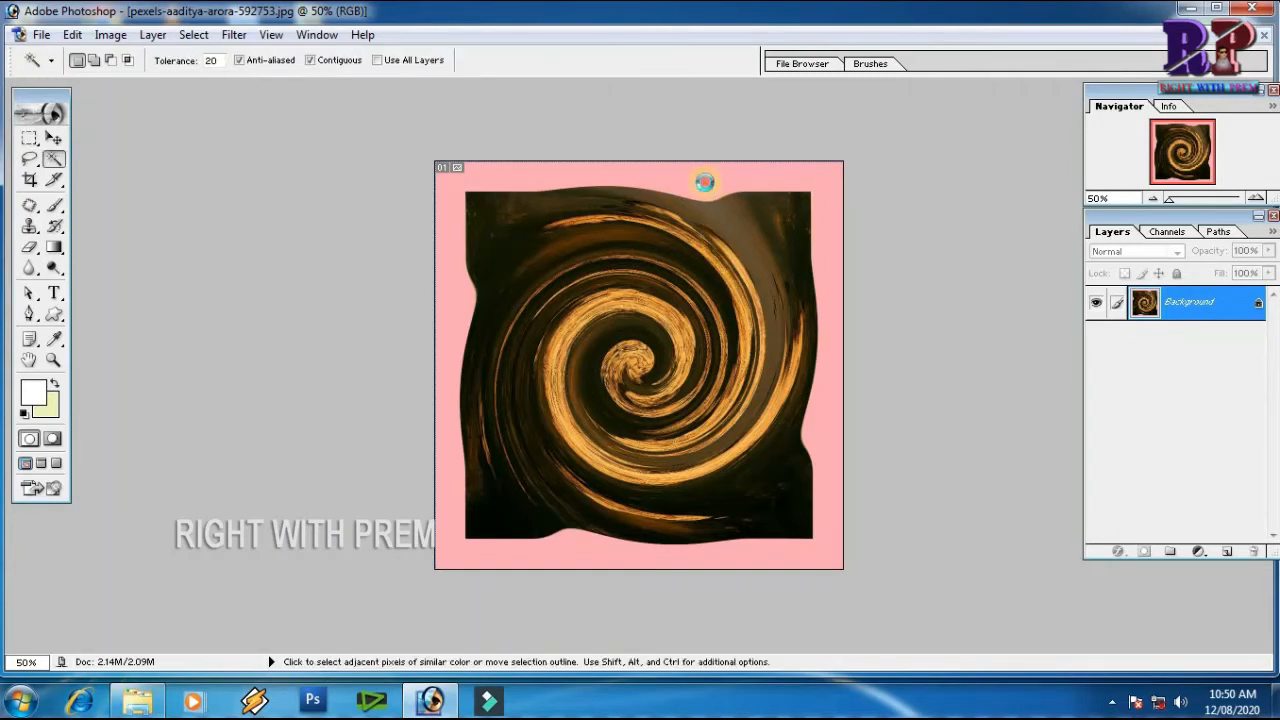
{"action": "right_click", "coordinate": [728, 230]}
{"action": "left_click", "coordinate": [806, 380]}
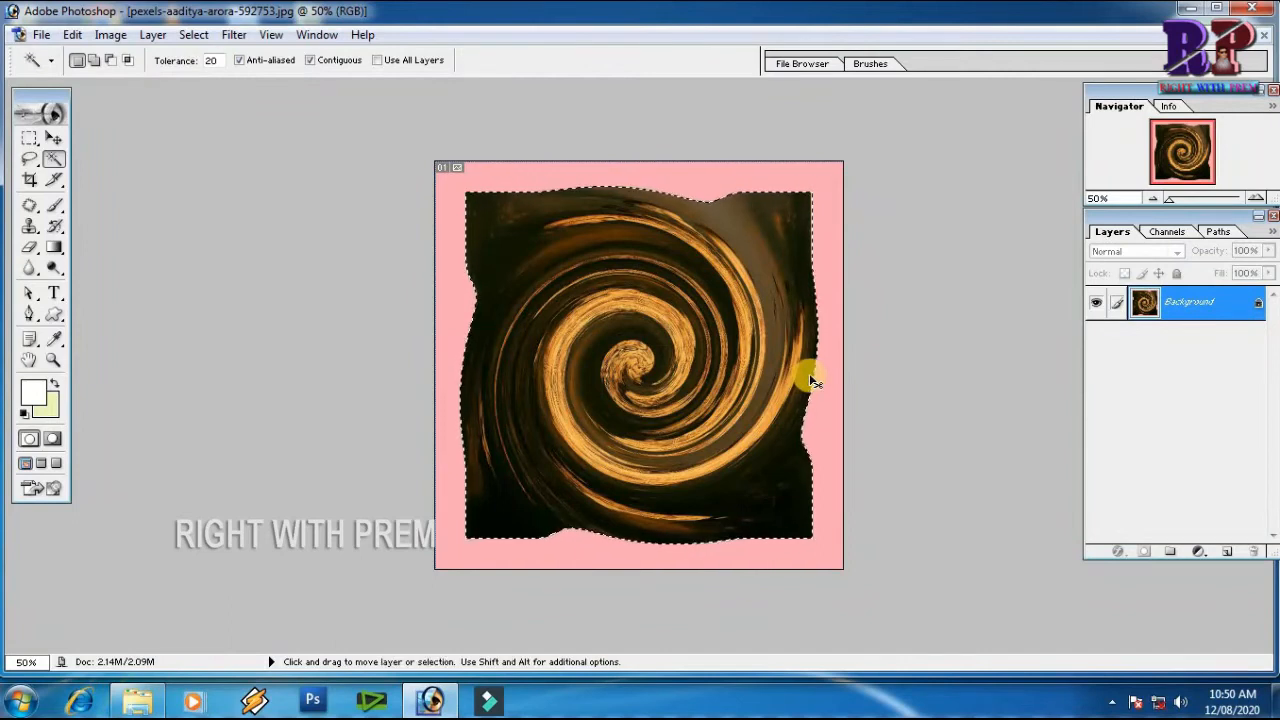
{"action": "key", "text": "ctrl+j"}
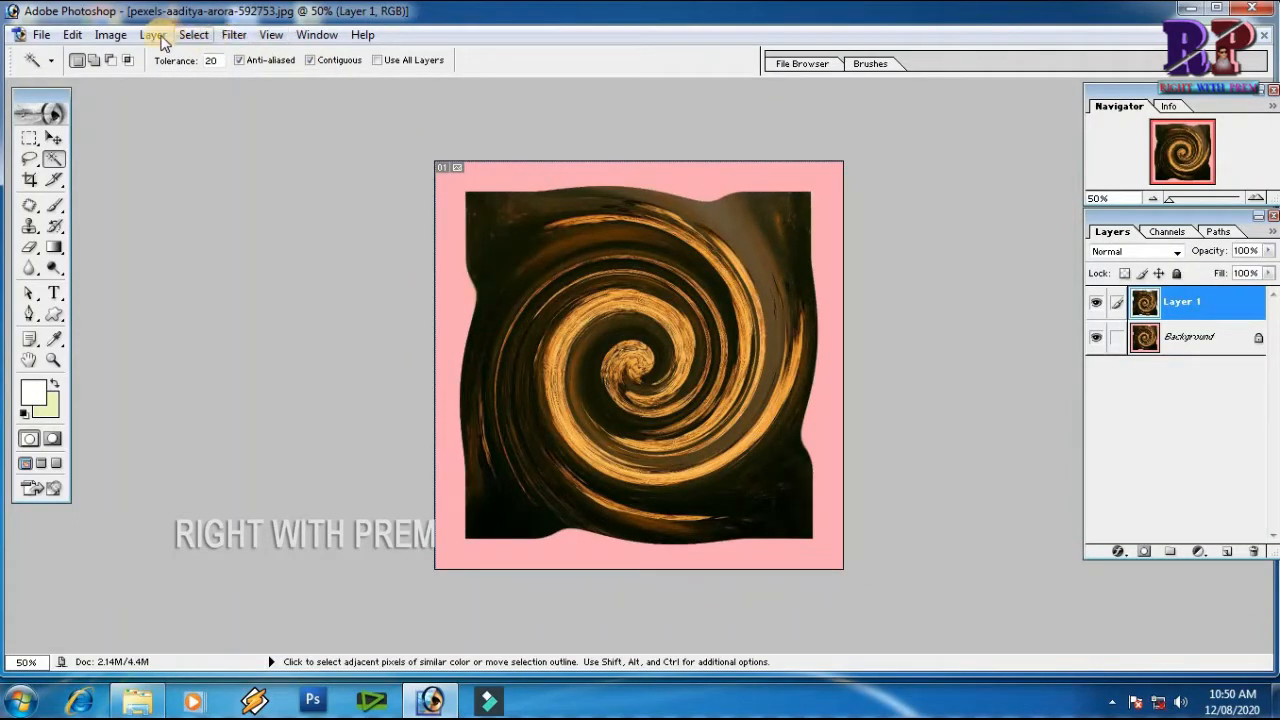
Apply a red Color Overlay at 100% opacity to Layer 1 and hide the Background layer
{"action": "left_click", "coordinate": [153, 35]}
{"action": "mouse_move", "coordinate": [249, 147]}
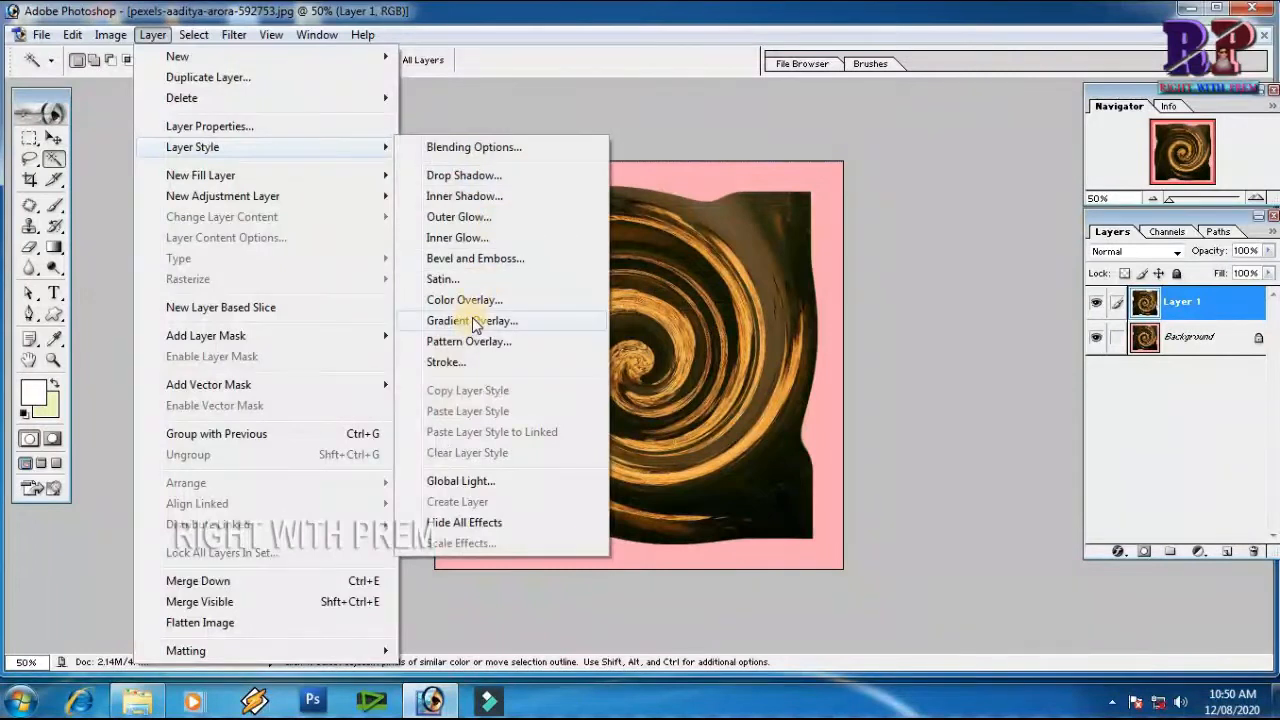
{"action": "left_click", "coordinate": [508, 302]}
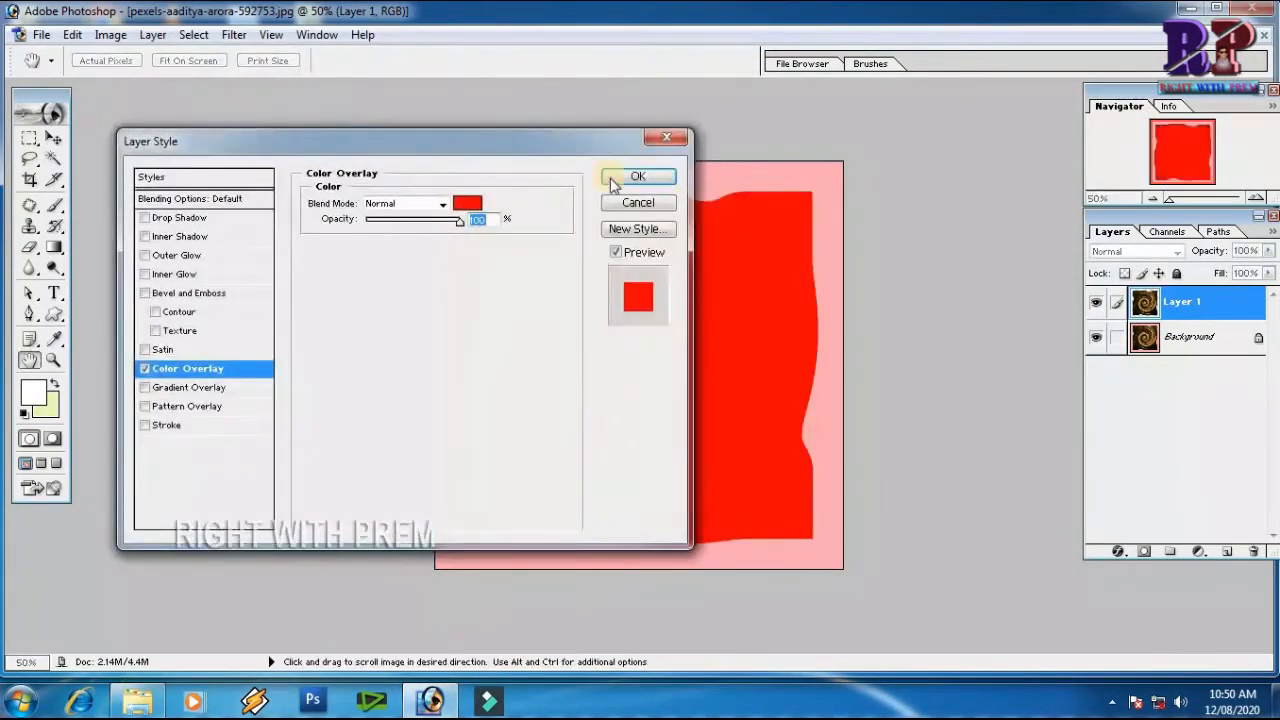
{"action": "left_click", "coordinate": [633, 181]}
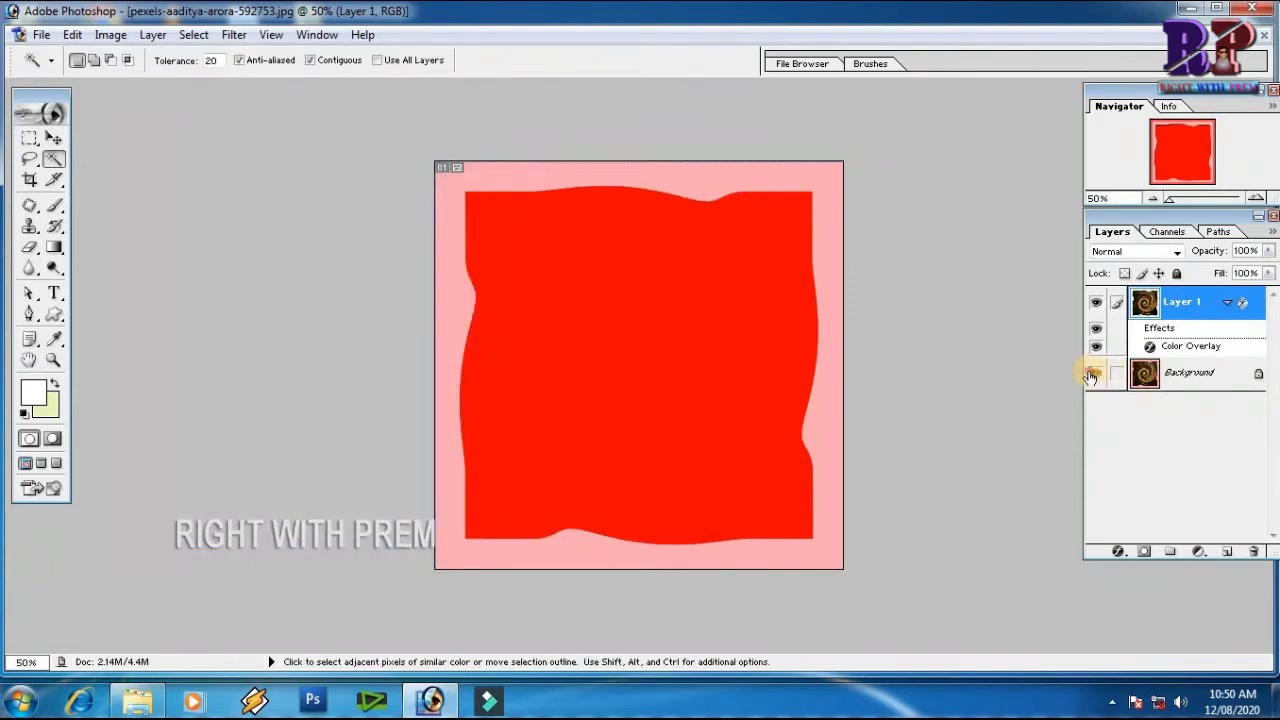
{"action": "left_click", "coordinate": [1095, 373]}
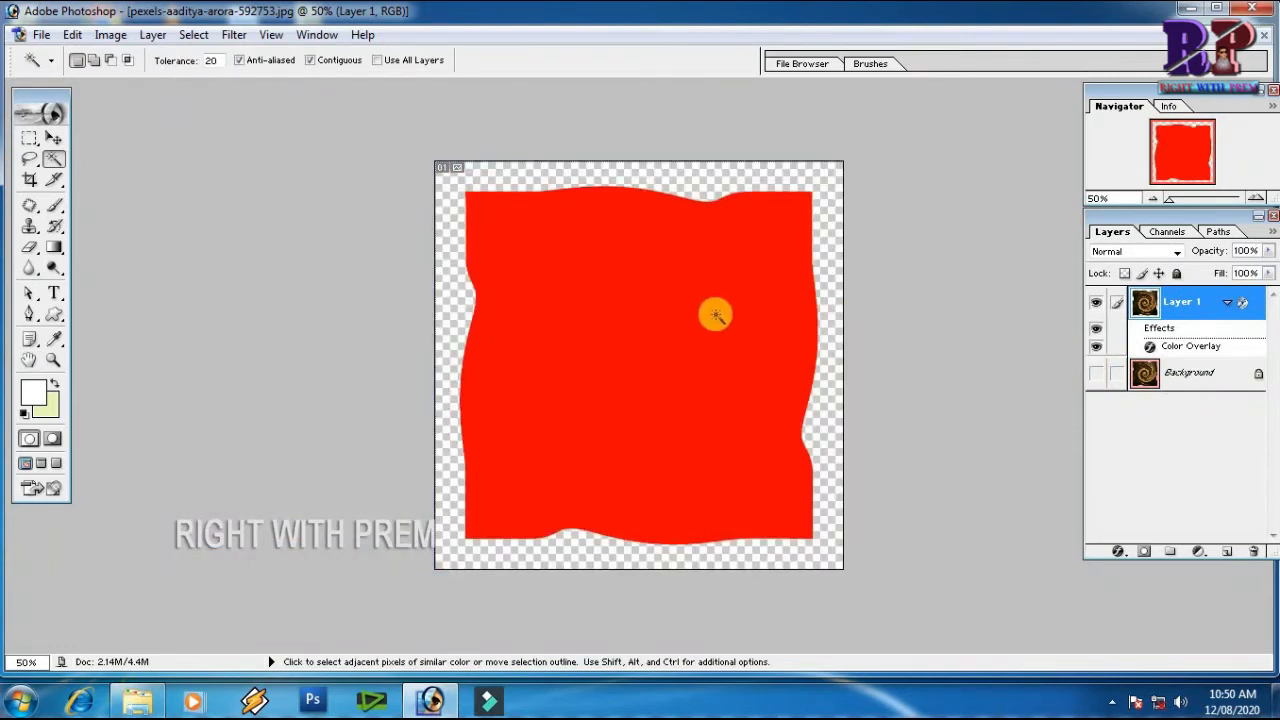
Add a thicker inside Stroke in turquoise (00FFC0) to Layer 1
{"action": "left_click", "coordinate": [154, 35]}
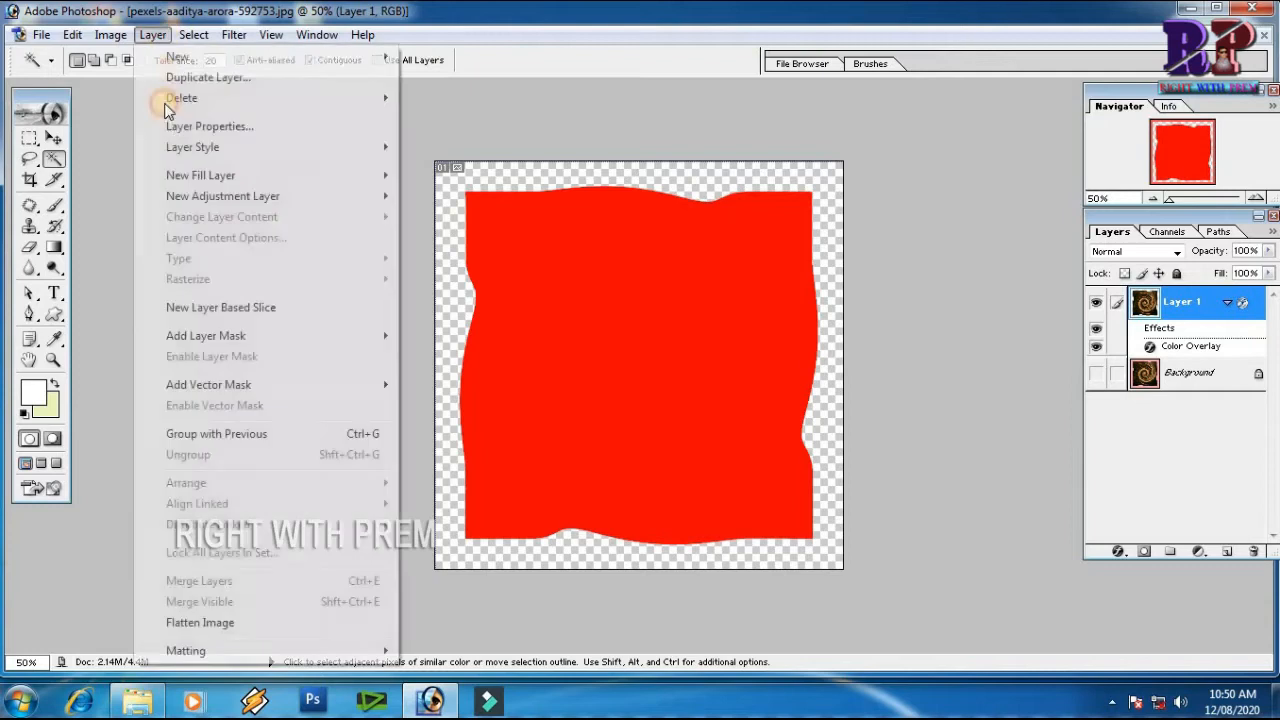
{"action": "mouse_move", "coordinate": [292, 147]}
{"action": "left_click", "coordinate": [461, 370]}
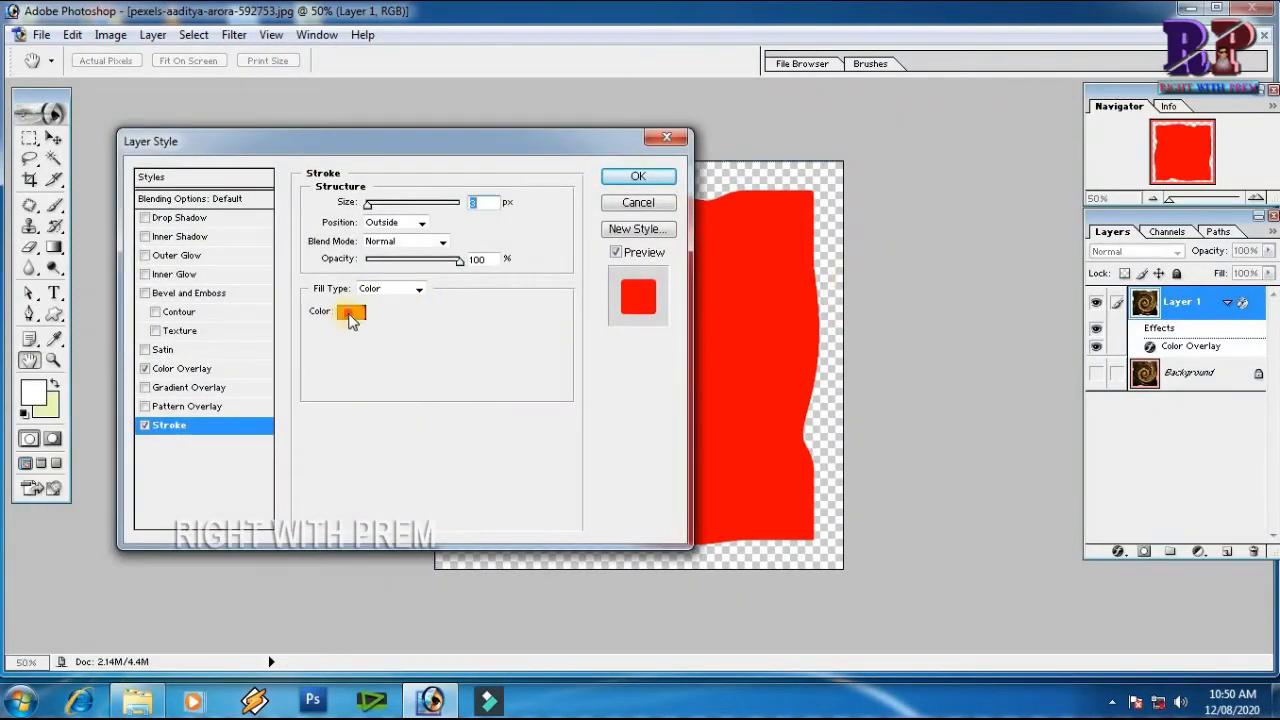
{"action": "left_click", "coordinate": [351, 313]}
{"action": "left_click", "coordinate": [1005, 558]}
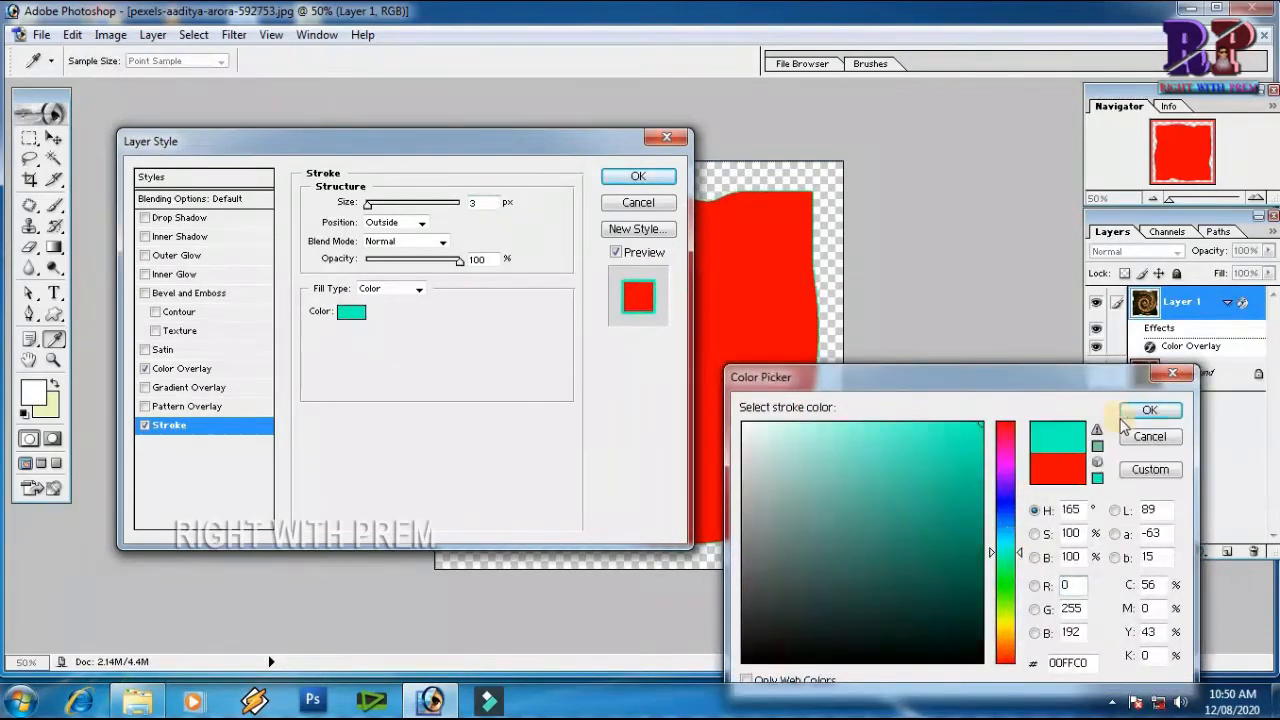
{"action": "left_click", "coordinate": [1149, 410]}
{"action": "left_click", "coordinate": [396, 224]}
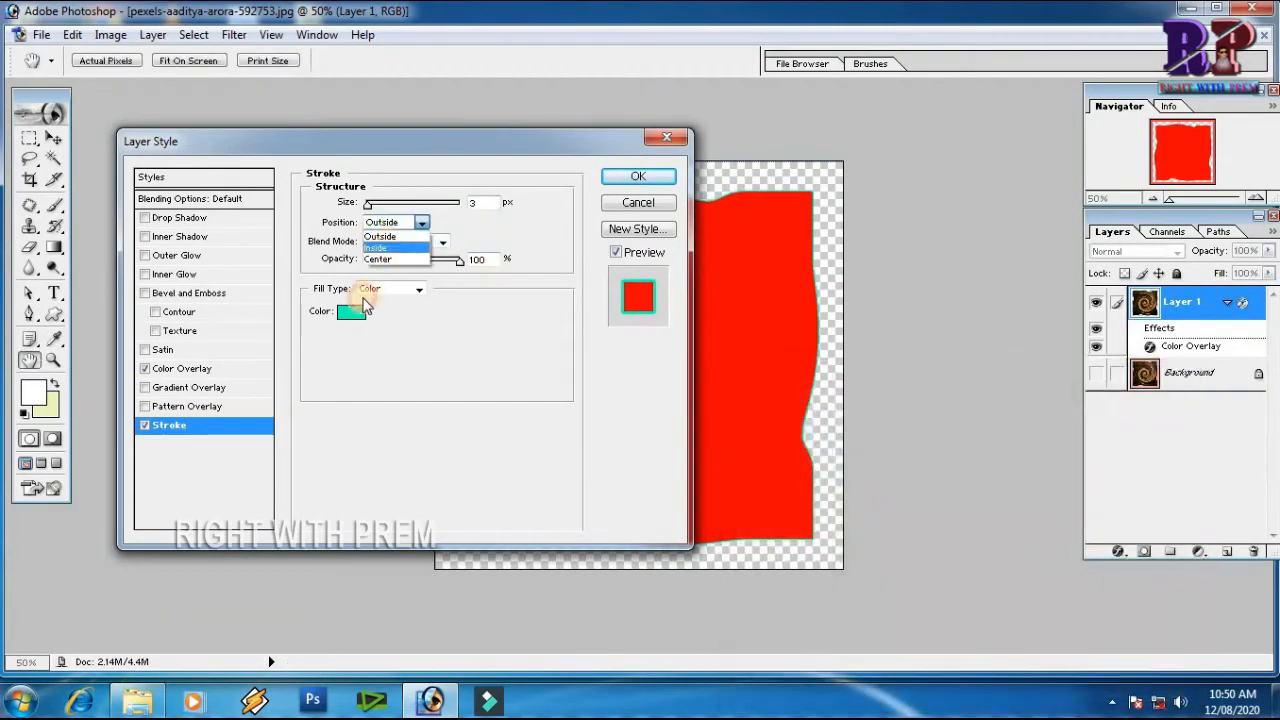
{"action": "left_click", "coordinate": [375, 243]}
{"action": "left_click_drag", "start_coordinate": [369, 204], "coordinate": [376, 204]}
{"action": "left_click", "coordinate": [608, 176]}
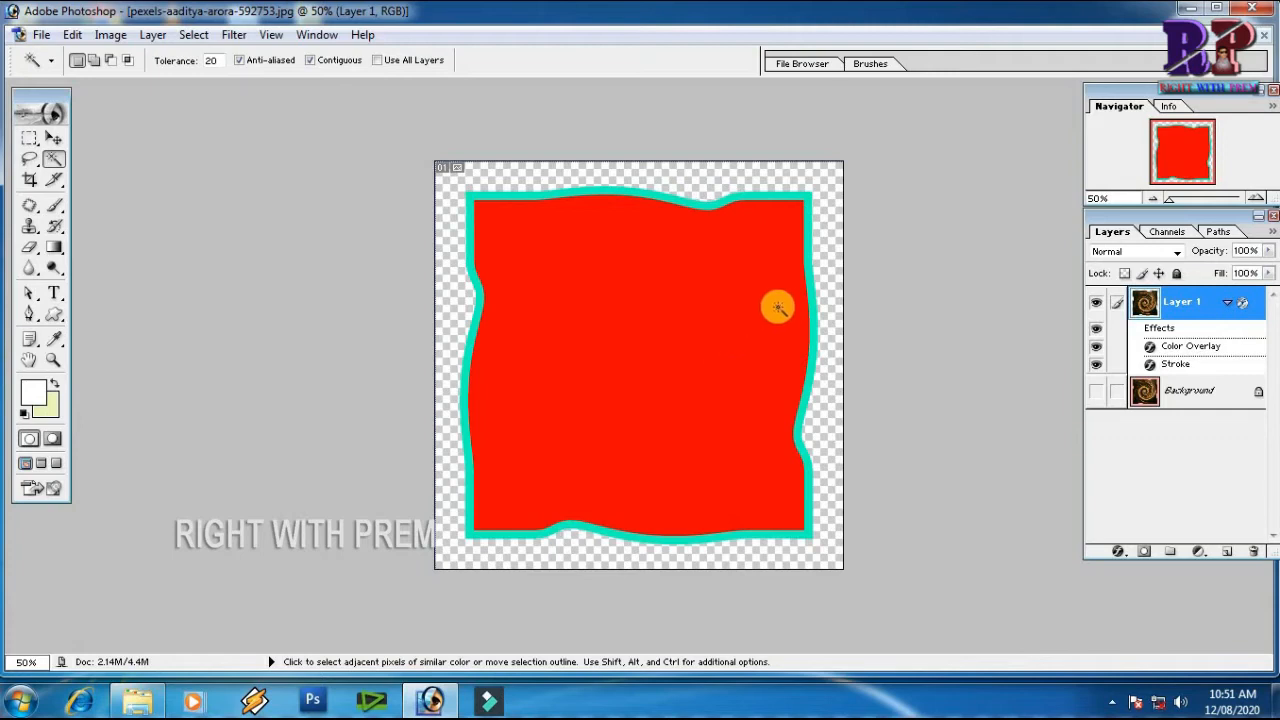
Undo the layer styles, the copied layer, the selection and the Twirl effect on the world map
{"action": "key", "text": "ctrl+z"}
{"action": "key", "text": "ctrl+alt+z"}
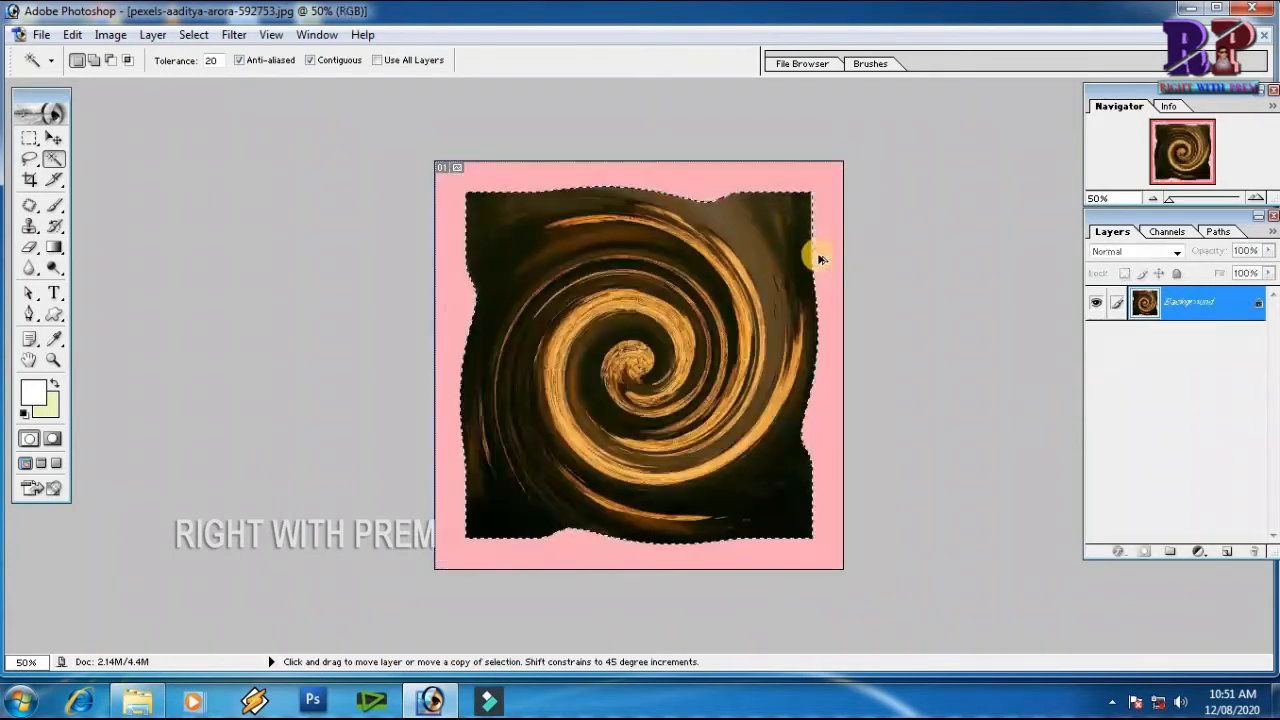
{"action": "key", "text": "ctrl+alt+z"}
Close the world map image without saving and open the TEXT file from the foto folder
{"action": "left_click", "coordinate": [1264, 36]}
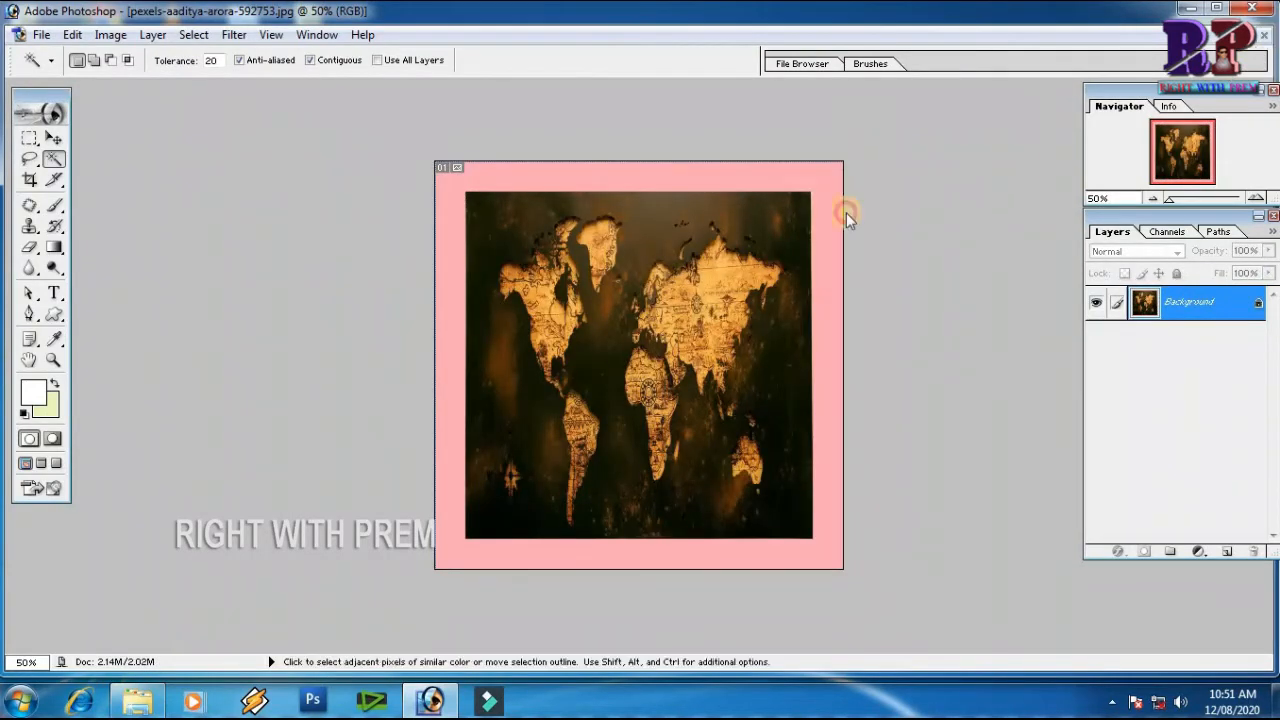
{"action": "left_click", "coordinate": [646, 275]}
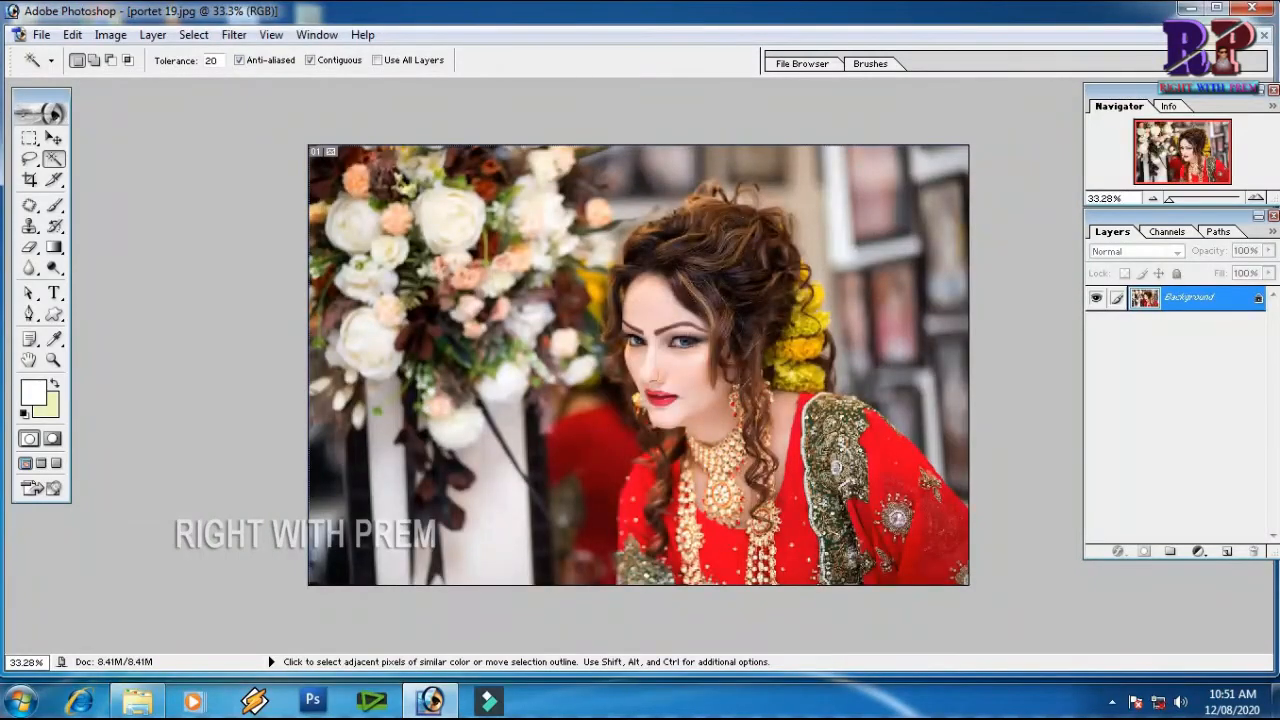
{"action": "key", "text": "ctrl+w"}
{"action": "double_click", "coordinate": [764, 264]}
{"action": "left_click", "coordinate": [749, 125]}
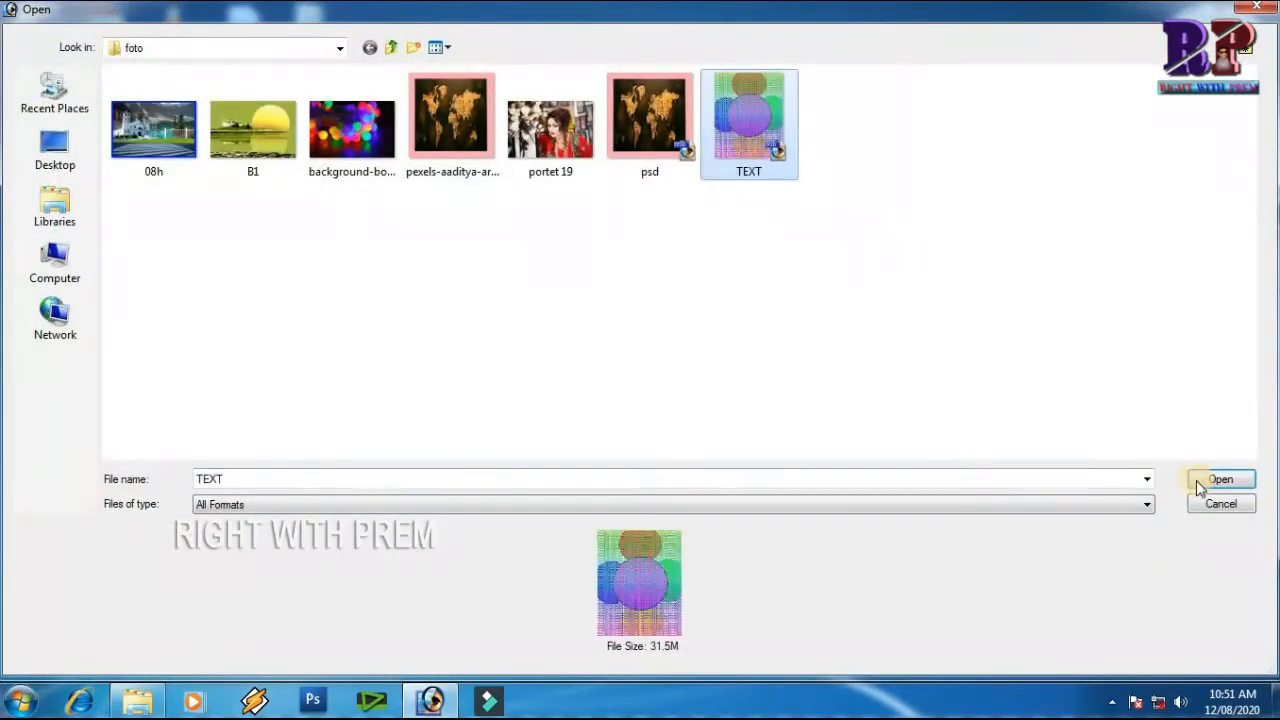
{"action": "left_click", "coordinate": [1200, 487]}
Show only the Background layer with the coloured circles, maximize the TEXT.psd window and make Background the active layer
{"action": "left_click", "coordinate": [1096, 302]}
{"action": "left_click", "coordinate": [1096, 372]}
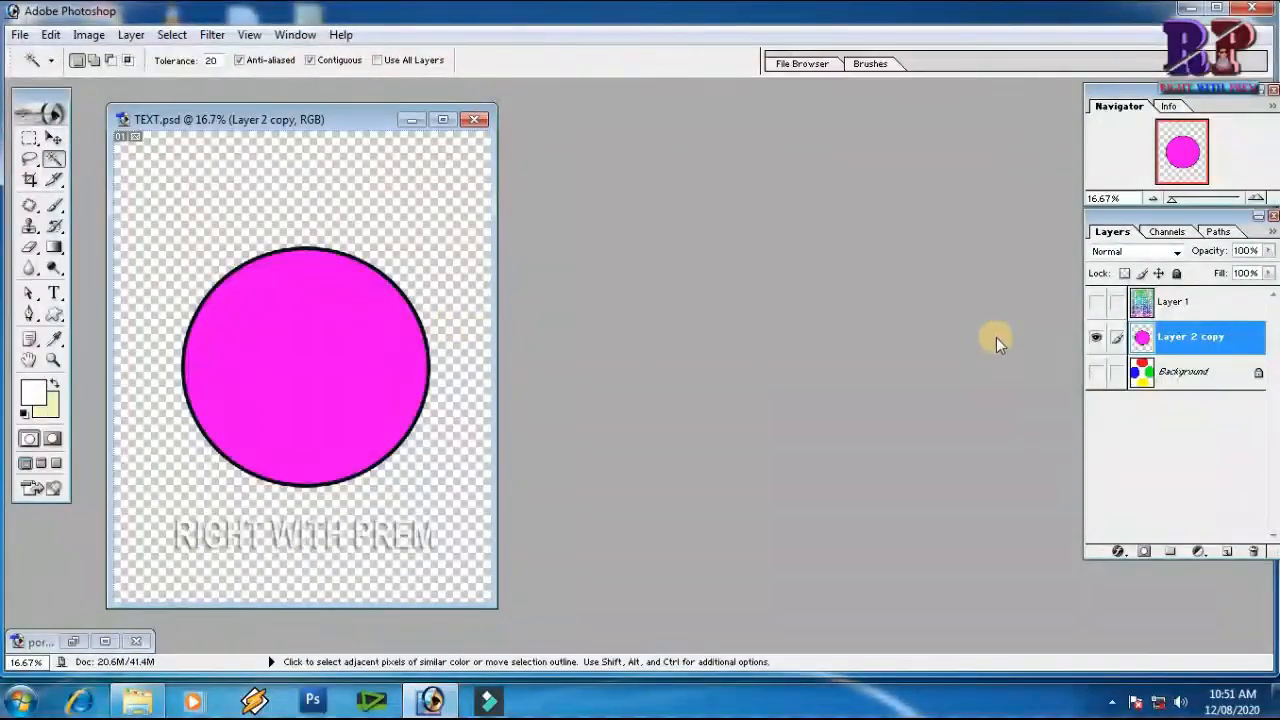
{"action": "left_click", "coordinate": [1096, 374], "text": "alt"}
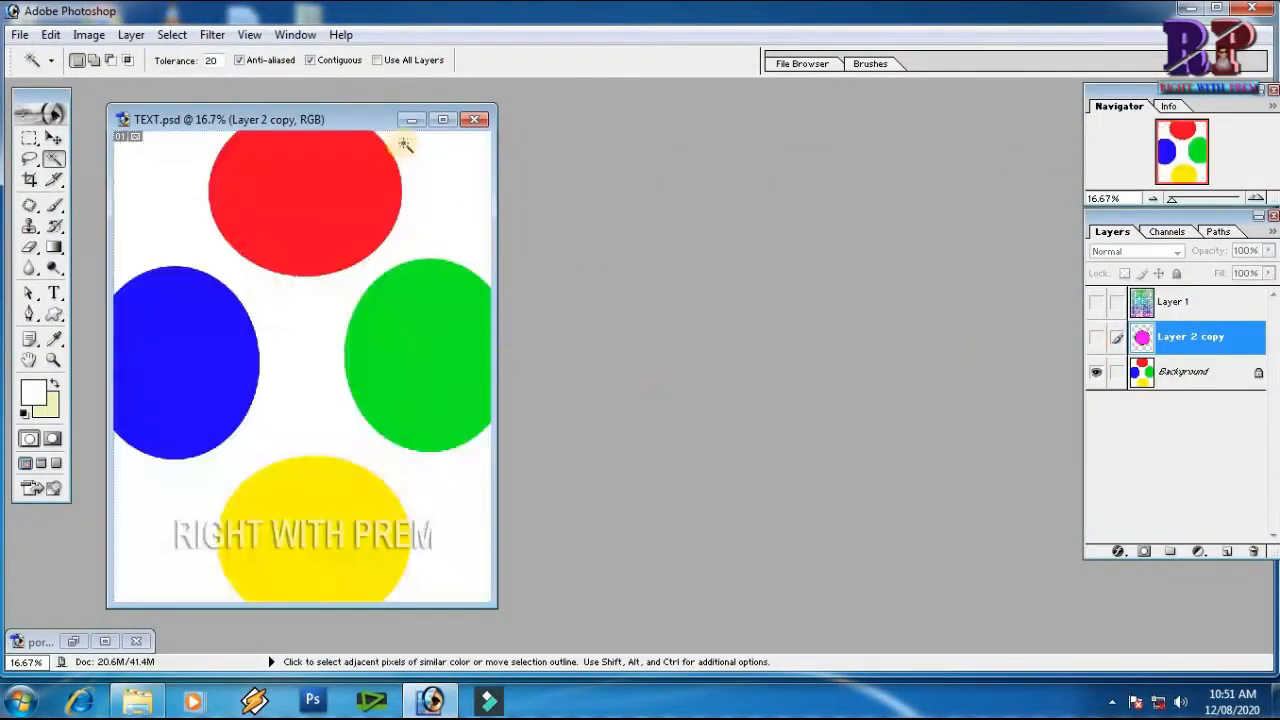
{"action": "left_click", "coordinate": [443, 119]}
{"action": "left_click", "coordinate": [234, 34]}
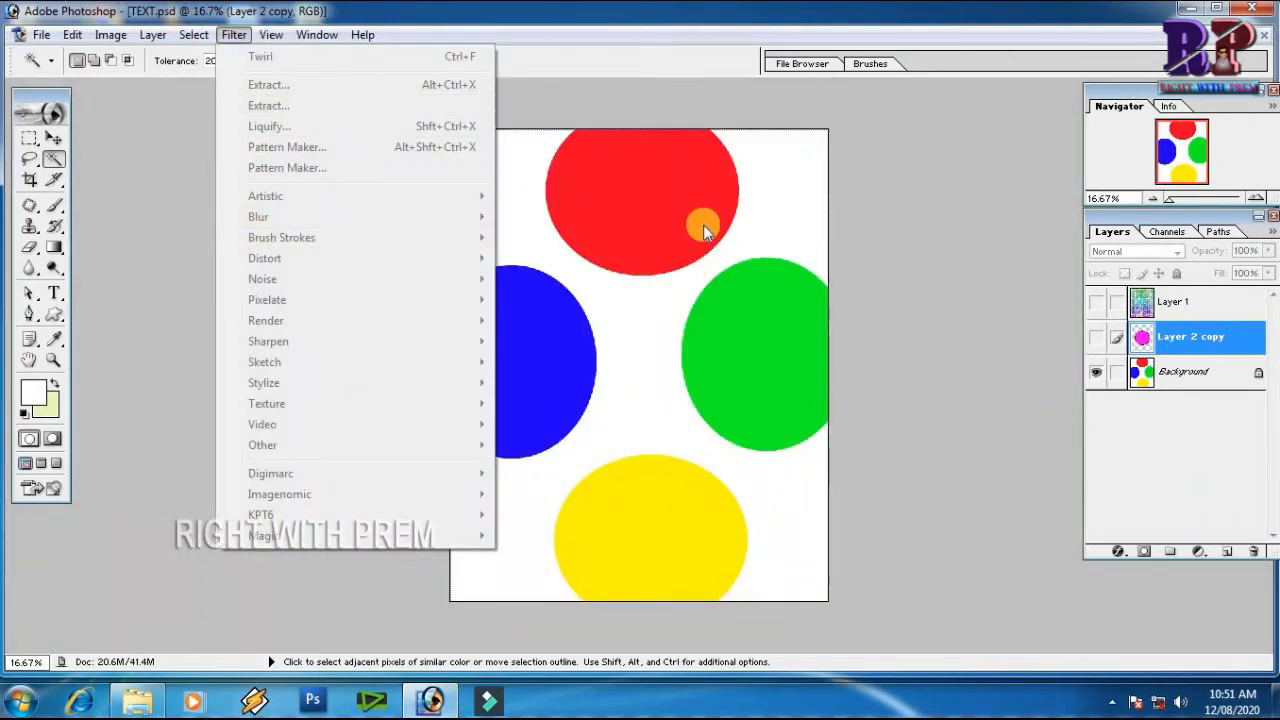
{"action": "left_click", "coordinate": [1191, 377]}
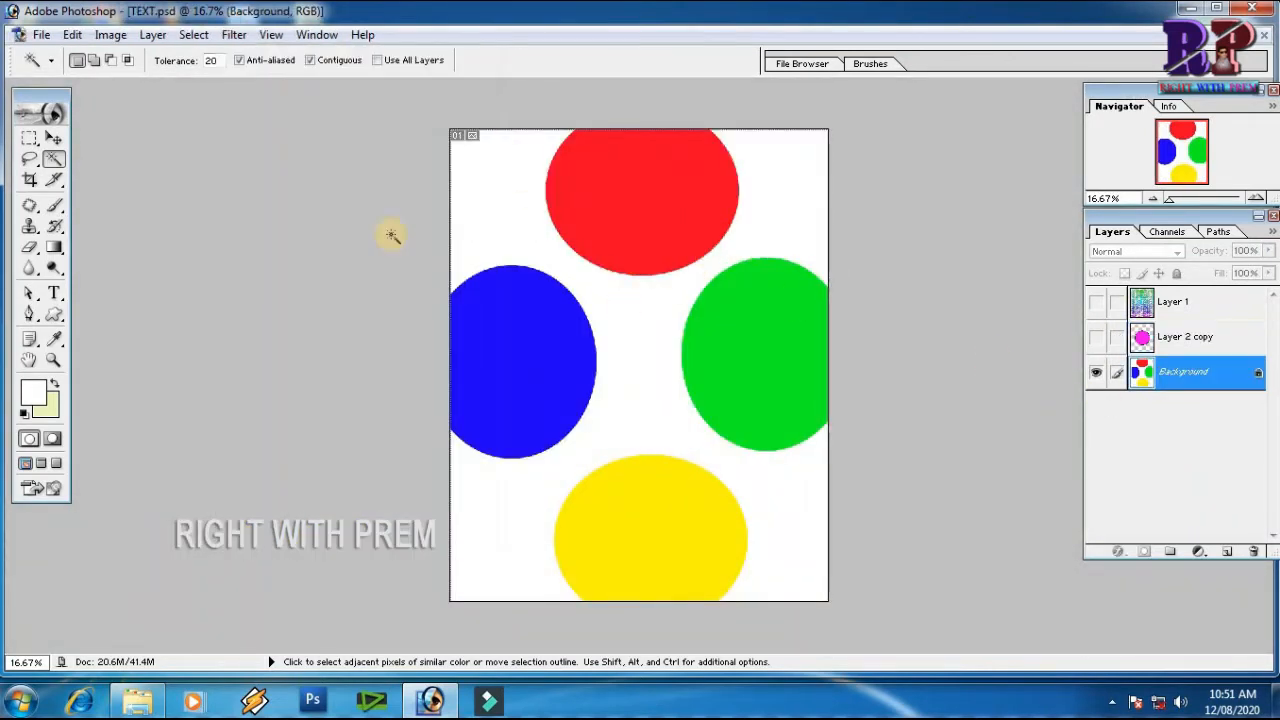
Apply the Twirl filter to the coloured circles with an angle of 316°
{"action": "left_click", "coordinate": [231, 35]}
{"action": "mouse_move", "coordinate": [400, 258]}
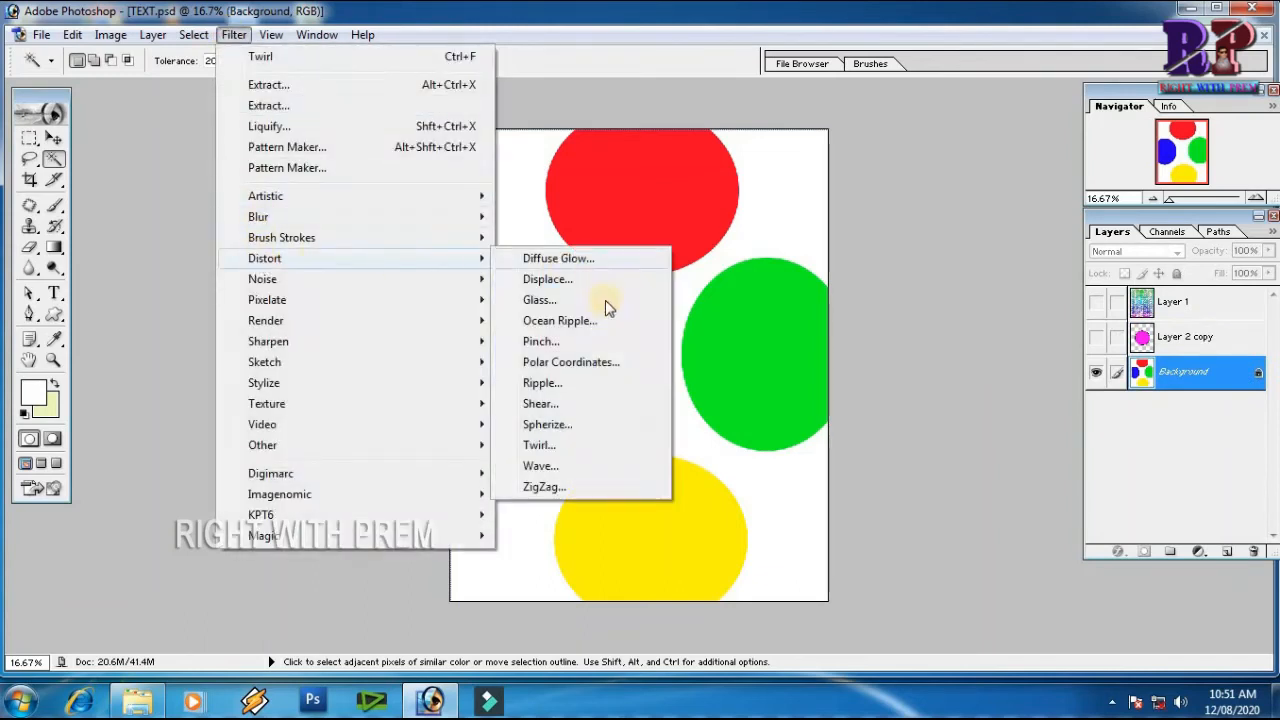
{"action": "left_click", "coordinate": [551, 446]}
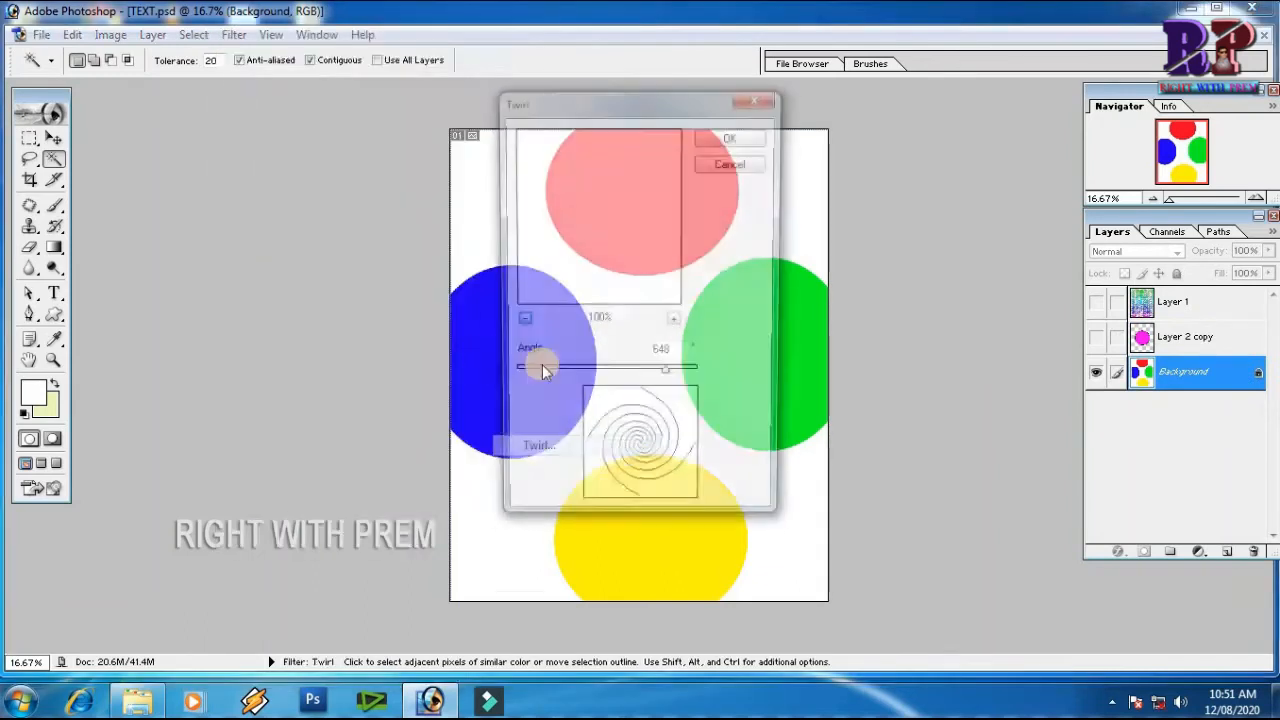
{"action": "left_click_drag", "start_coordinate": [665, 374], "coordinate": [636, 385]}
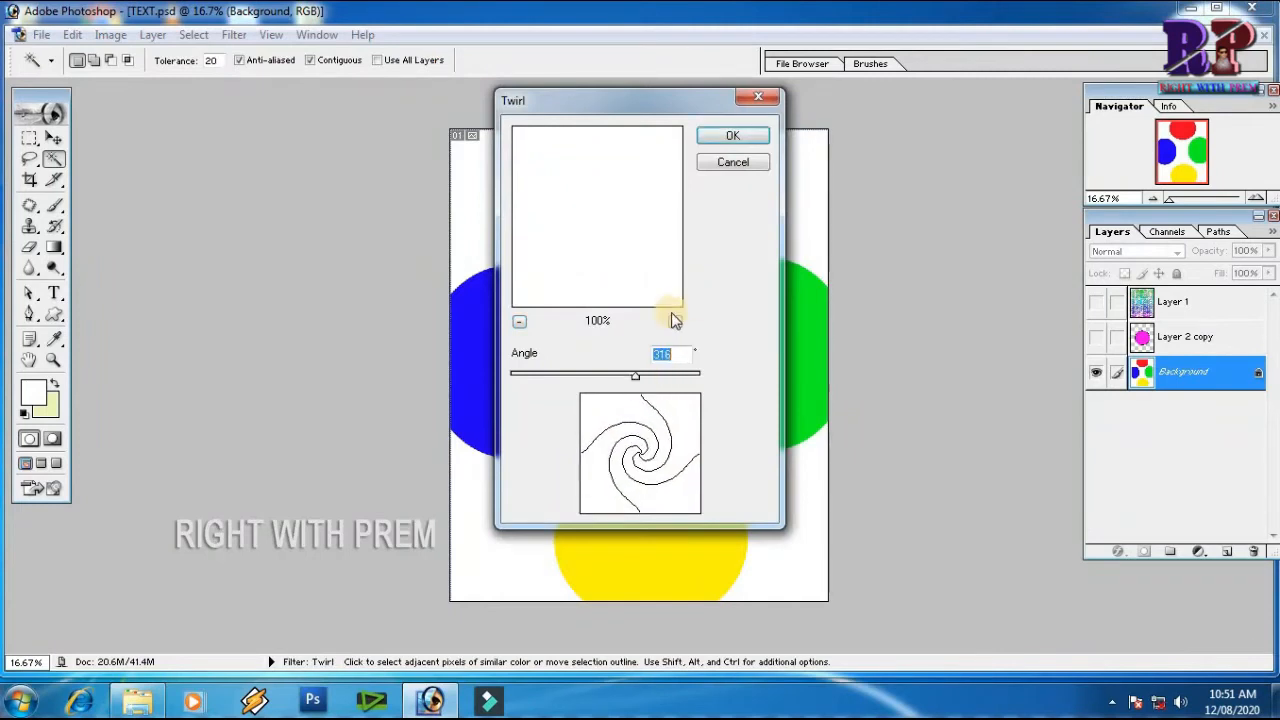
{"action": "left_click", "coordinate": [740, 137]}
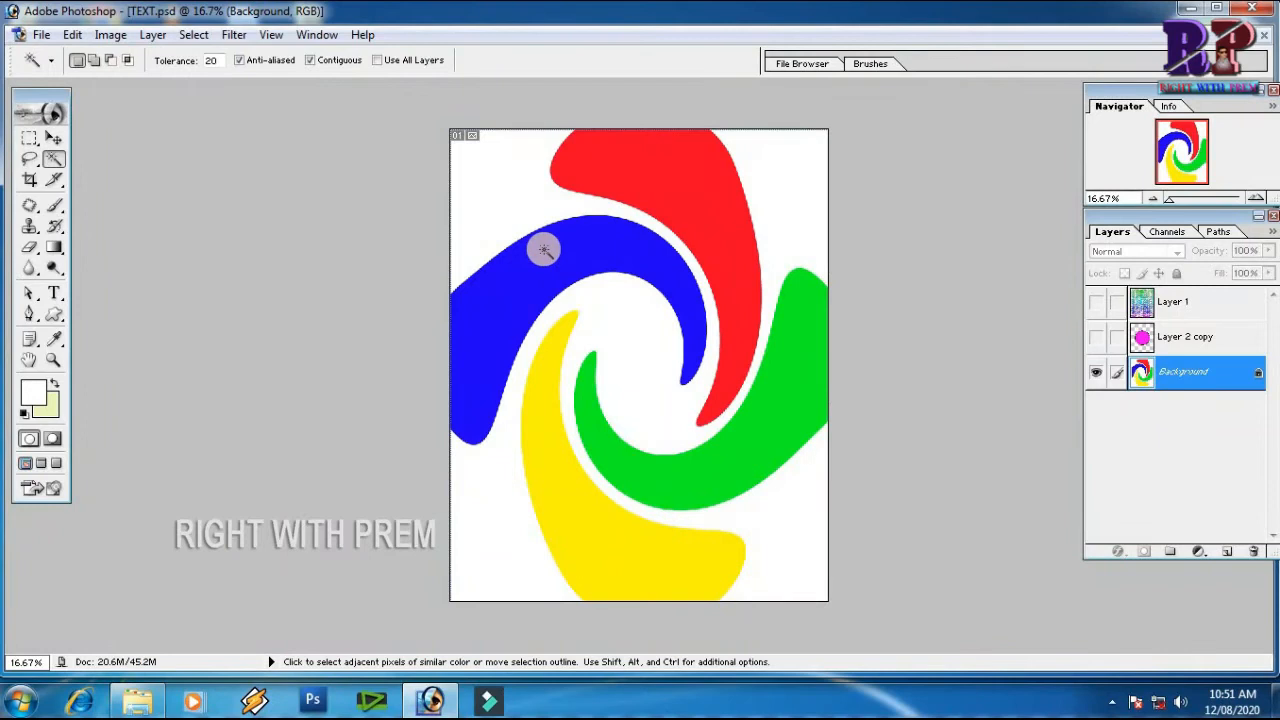
Reapply the same Twirl filter six more times to the coloured circles to tighten the spiral
{"action": "key", "text": "ctrl+f"}
{"action": "key", "text": "ctrl+f"}
{"action": "key", "text": "ctrl+f"}
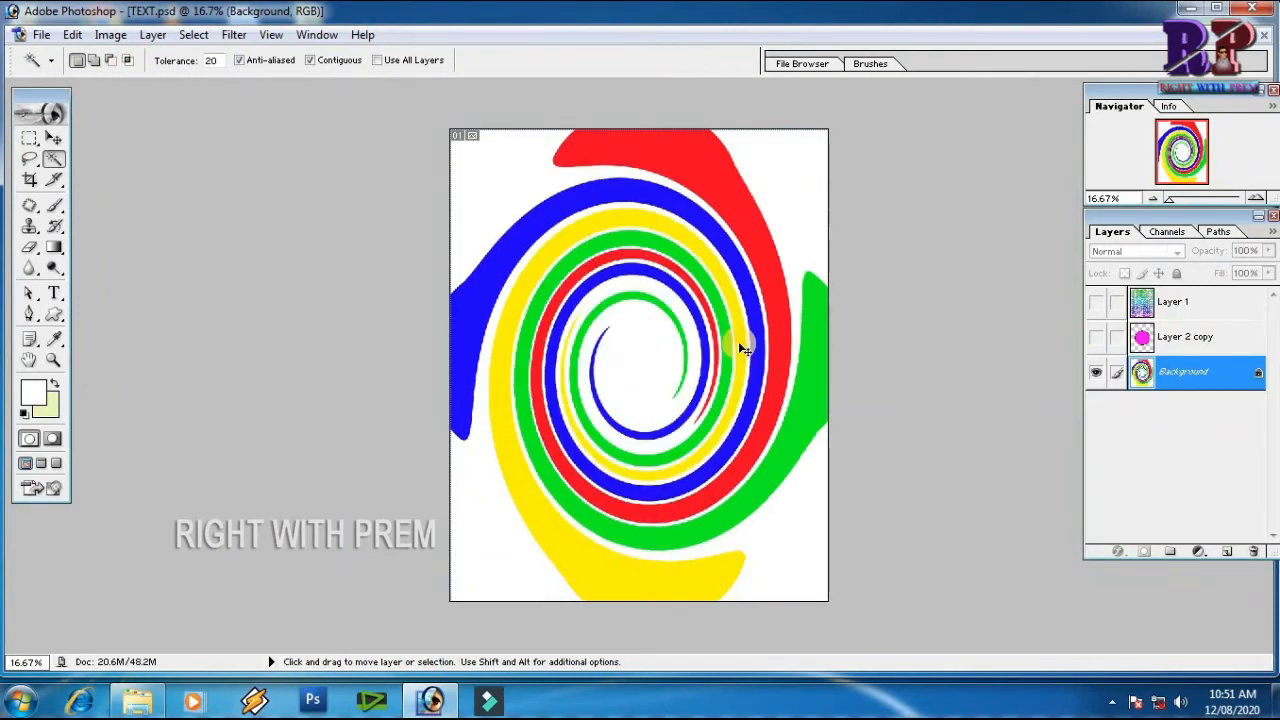
{"action": "key", "text": "ctrl+f"}
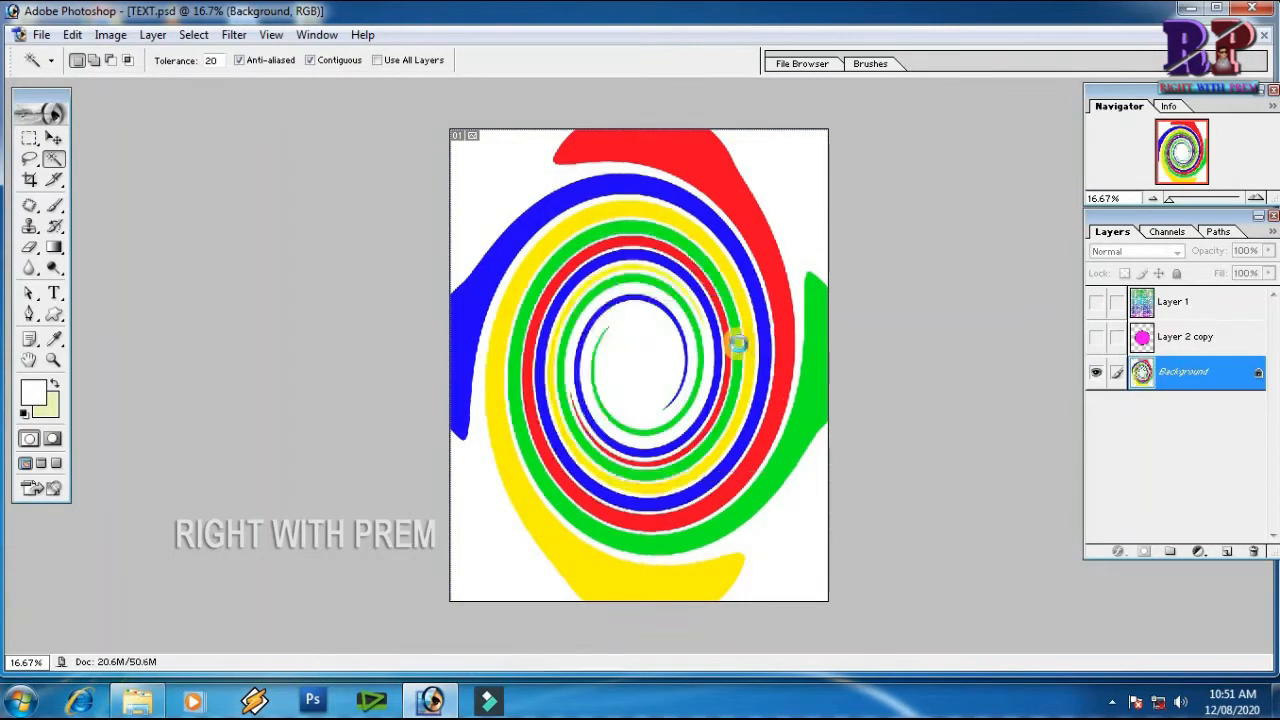
{"action": "key", "text": "ctrl+f"}
{"action": "key", "text": "ctrl+f"}
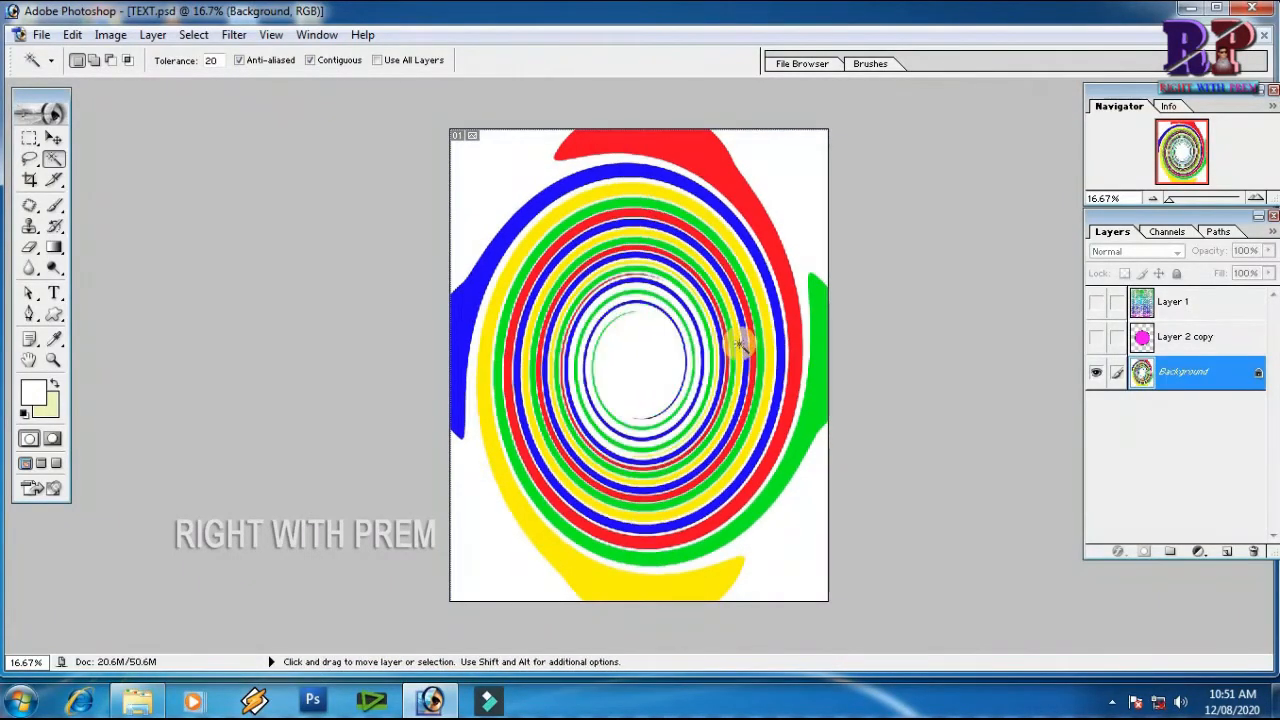
Undo all the Twirl applications on the coloured circles
{"action": "key", "text": "ctrl+alt+z"}
{"action": "key", "text": "ctrl+alt+z"}
{"action": "key", "text": "ctrl+alt+z"}
{"action": "key", "text": "ctrl+alt+z"}
{"action": "key", "text": "ctrl+alt+z"}
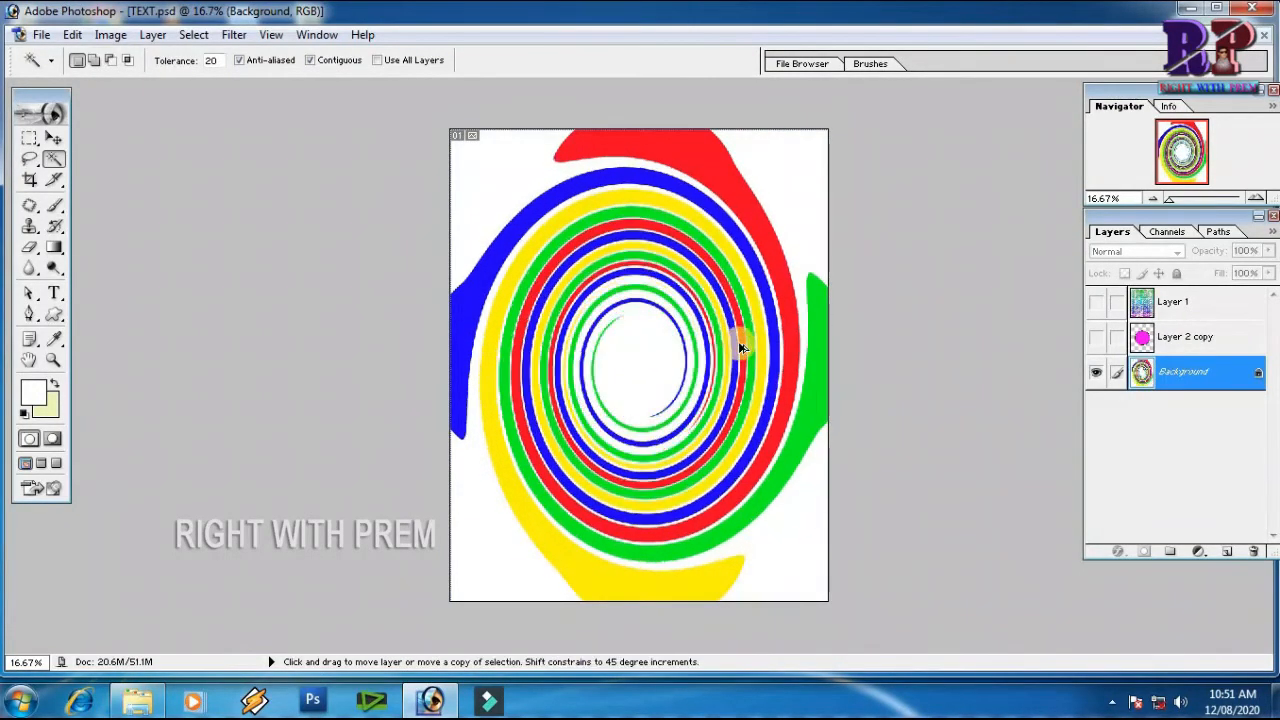
{"action": "key", "text": "ctrl+alt+z"}
{"action": "key", "text": "ctrl+alt+z"}
{"action": "key", "text": "ctrl+alt+z"}
{"action": "key", "text": "ctrl+alt+z"}
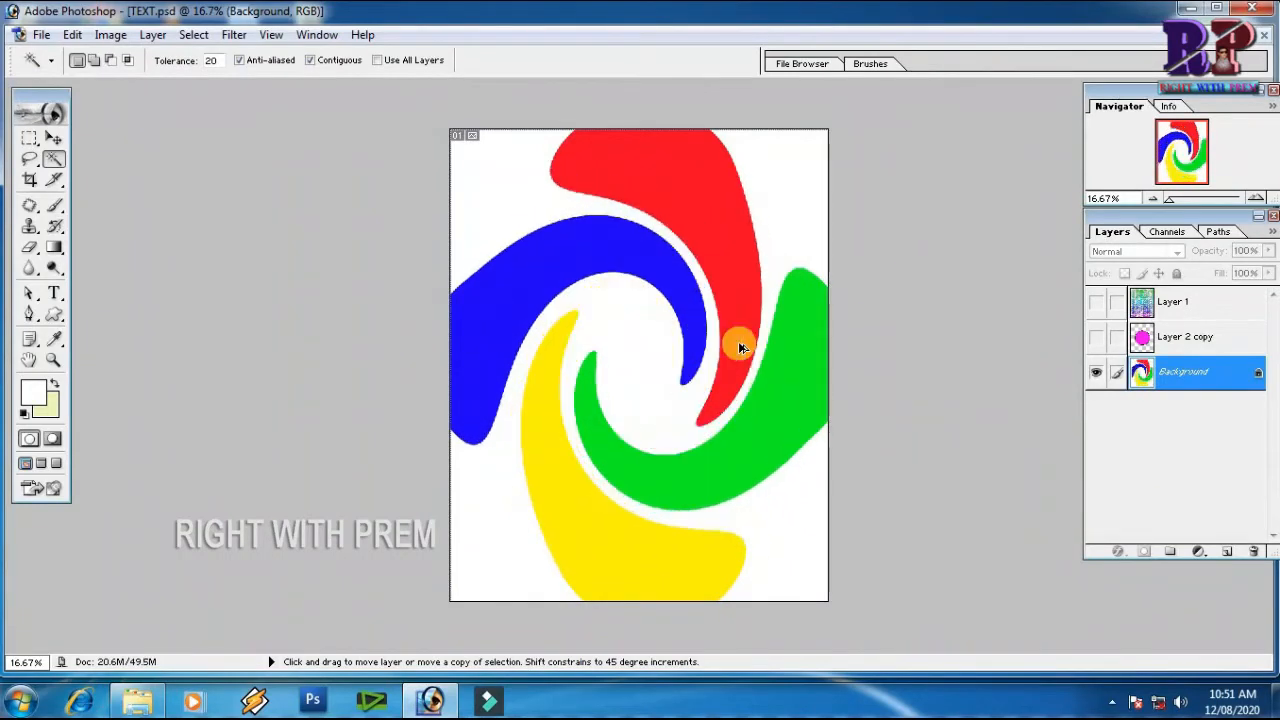
Apply the Twirl filter to the coloured circles with an angle of 949°
{"action": "left_click", "coordinate": [234, 34]}
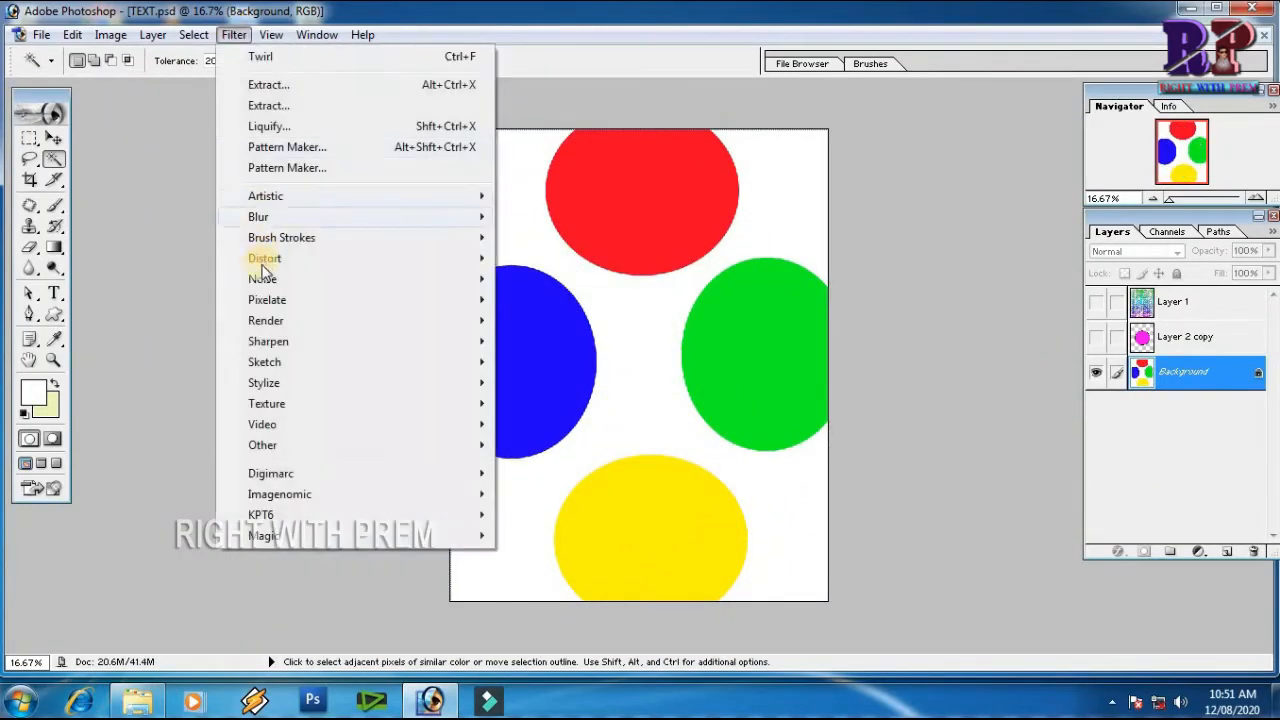
{"action": "mouse_move", "coordinate": [492, 268]}
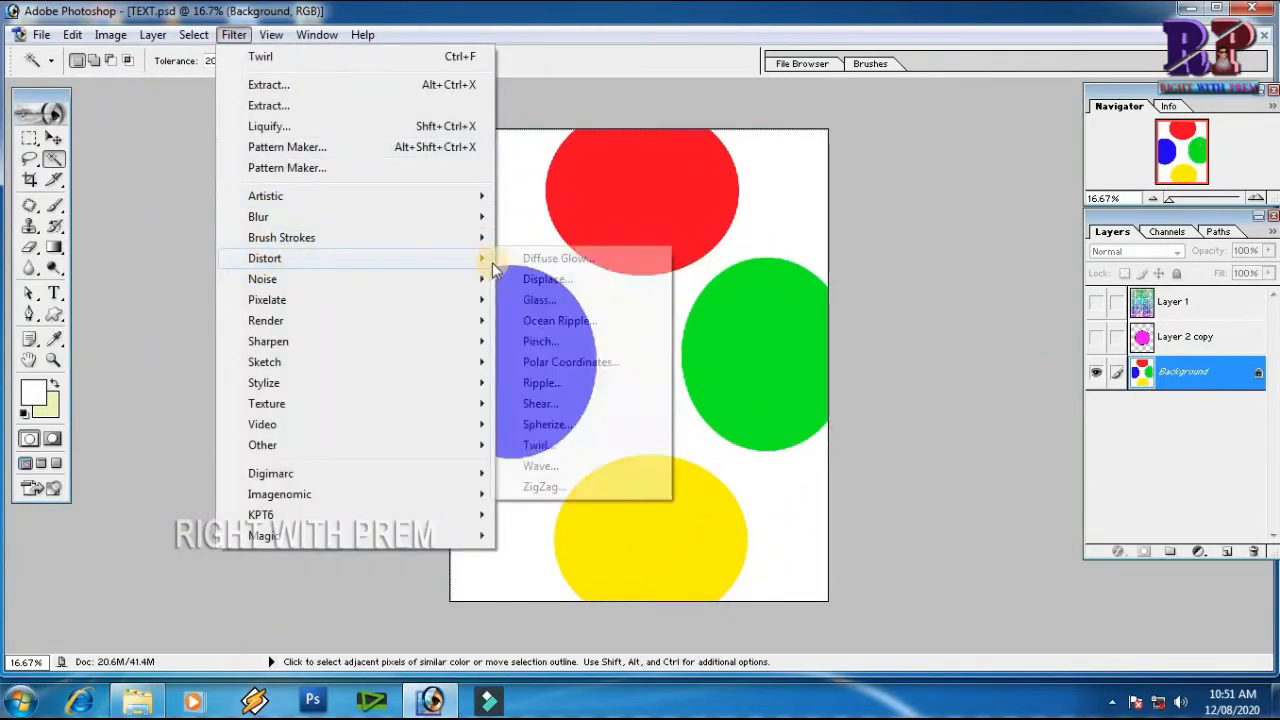
{"action": "left_click", "coordinate": [555, 449]}
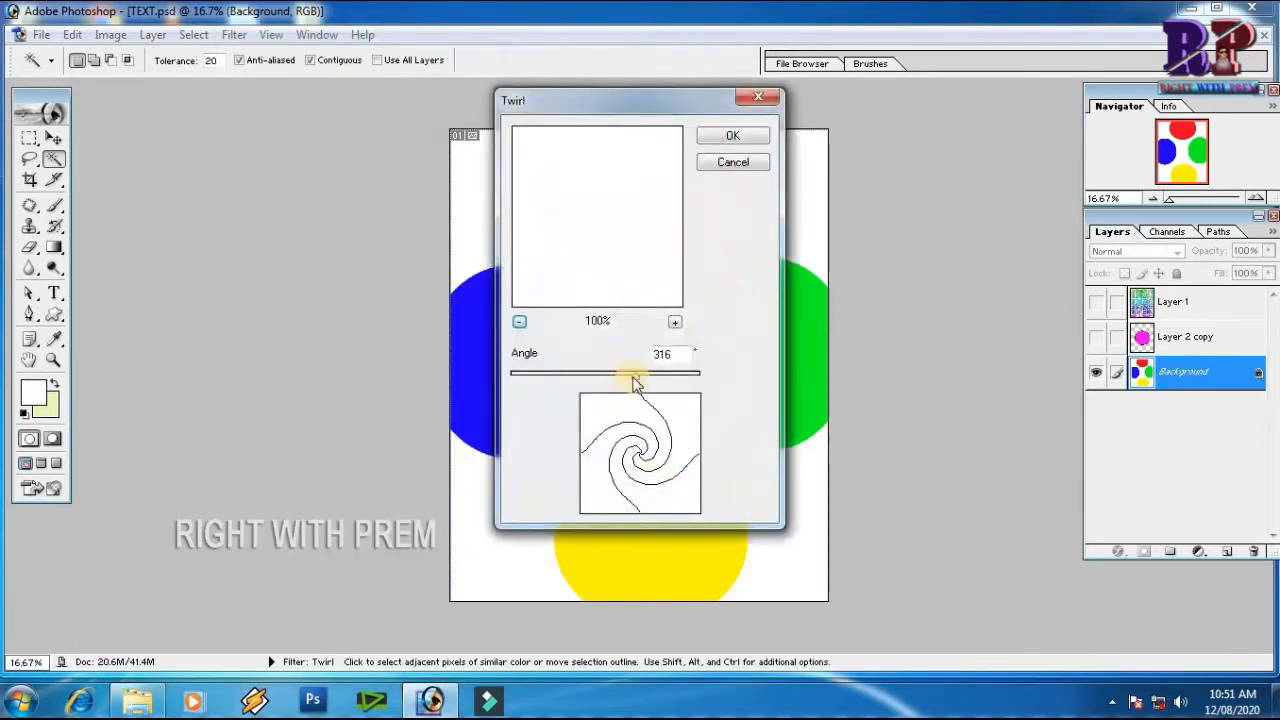
{"action": "left_click_drag", "start_coordinate": [651, 378], "coordinate": [694, 380]}
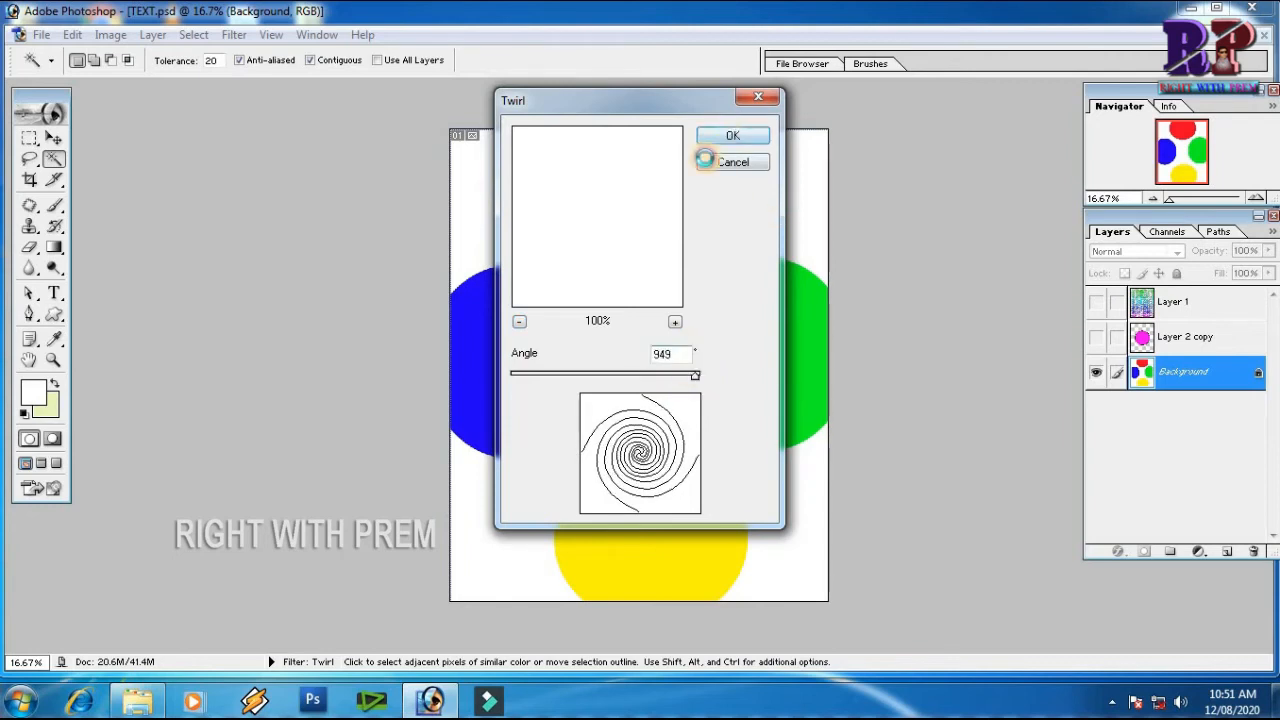
{"action": "left_click", "coordinate": [740, 137]}
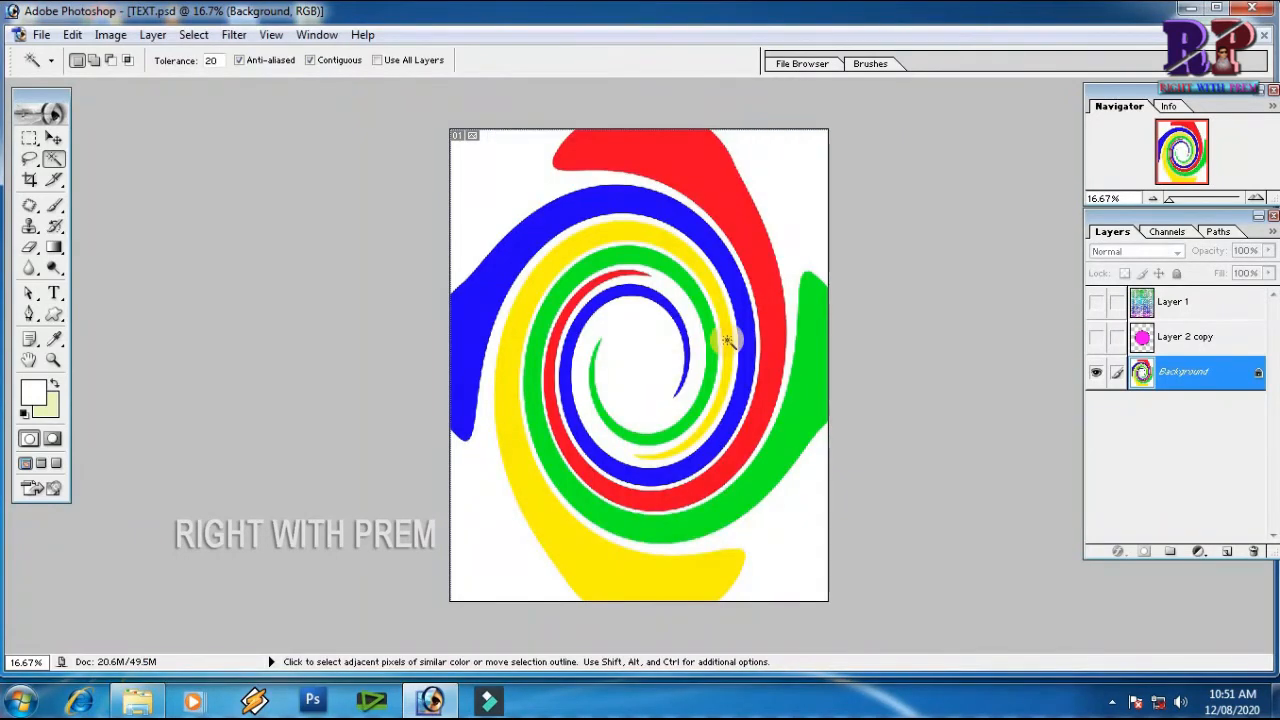
Reapply the same Twirl filter repeatedly to the coloured circles to wind them into fine concentric rings
{"action": "key", "text": "ctrl"}
{"action": "key", "text": "ctrl+f"}
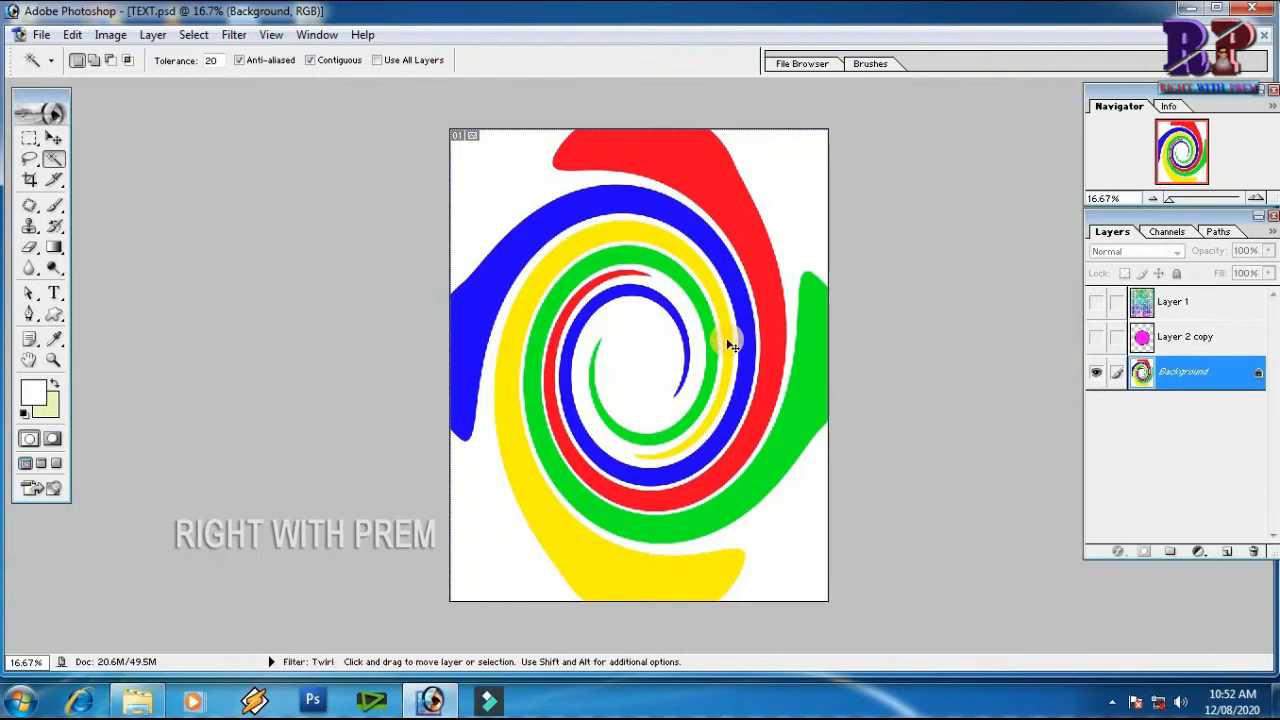
{"action": "key", "text": "ctrl+f"}
{"action": "key", "text": "ctrl+f"}
{"action": "key", "text": "ctrl+f"}
{"action": "key", "text": "ctrl+f"}
{"action": "key", "text": "ctrl+f"}
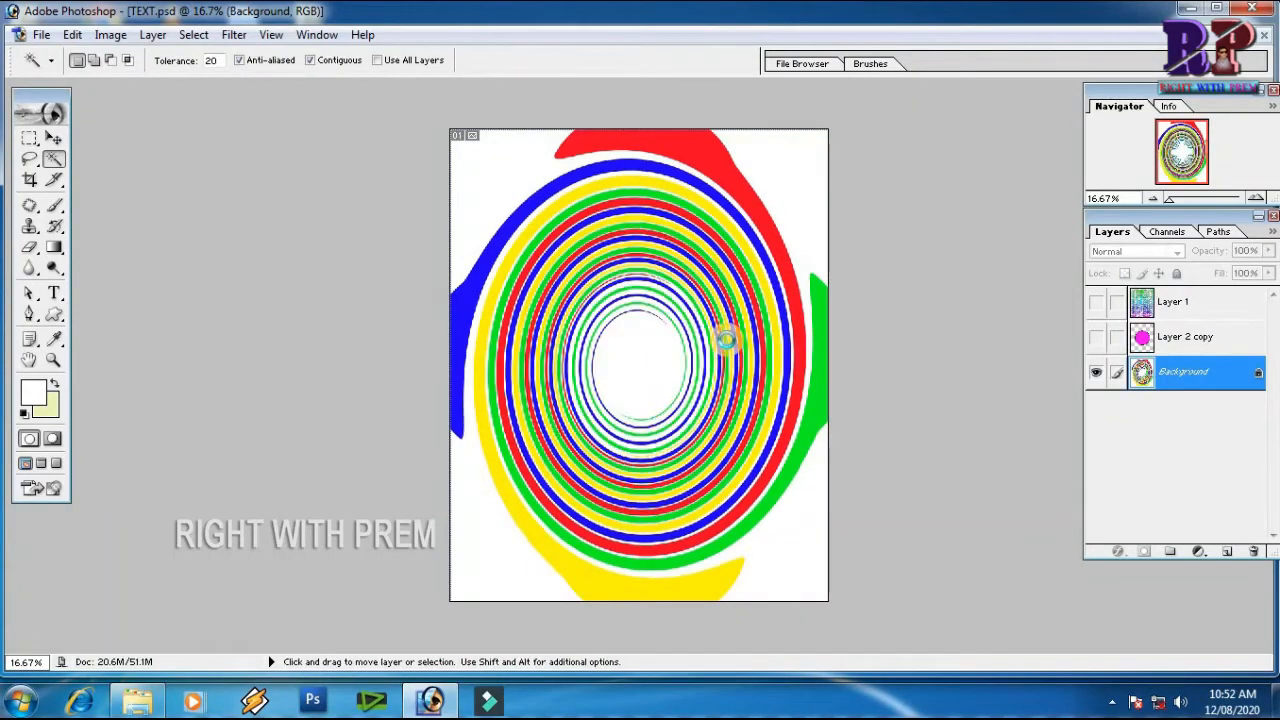
{"action": "key", "text": "ctrl+f"}
{"action": "key", "text": "ctrl+f"}
{"action": "key", "text": "ctrl+f"}
{"action": "key", "text": "ctrl+f"}
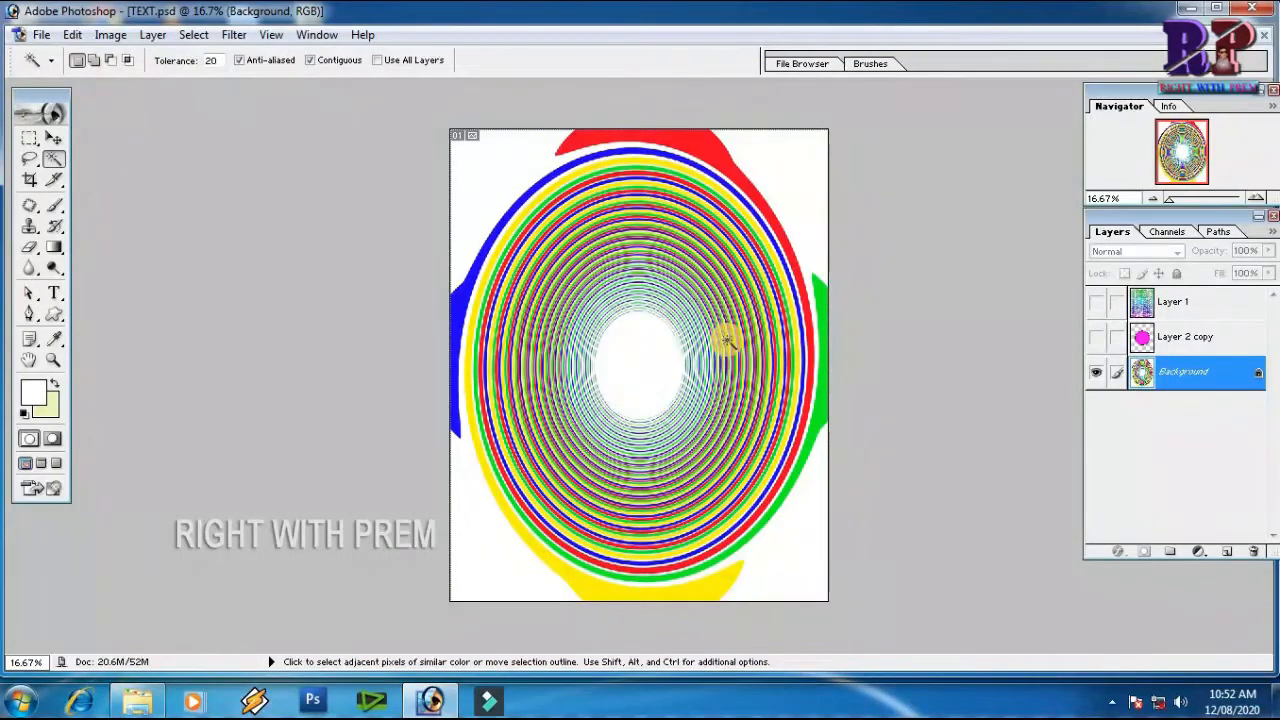
{"action": "key", "text": "ctrl+f"}
{"action": "key", "text": "ctrl+f"}
{"action": "key", "text": "ctrl+f"}
{"action": "key", "text": "ctrl+f"}
{"action": "key", "text": "ctrl+f"}
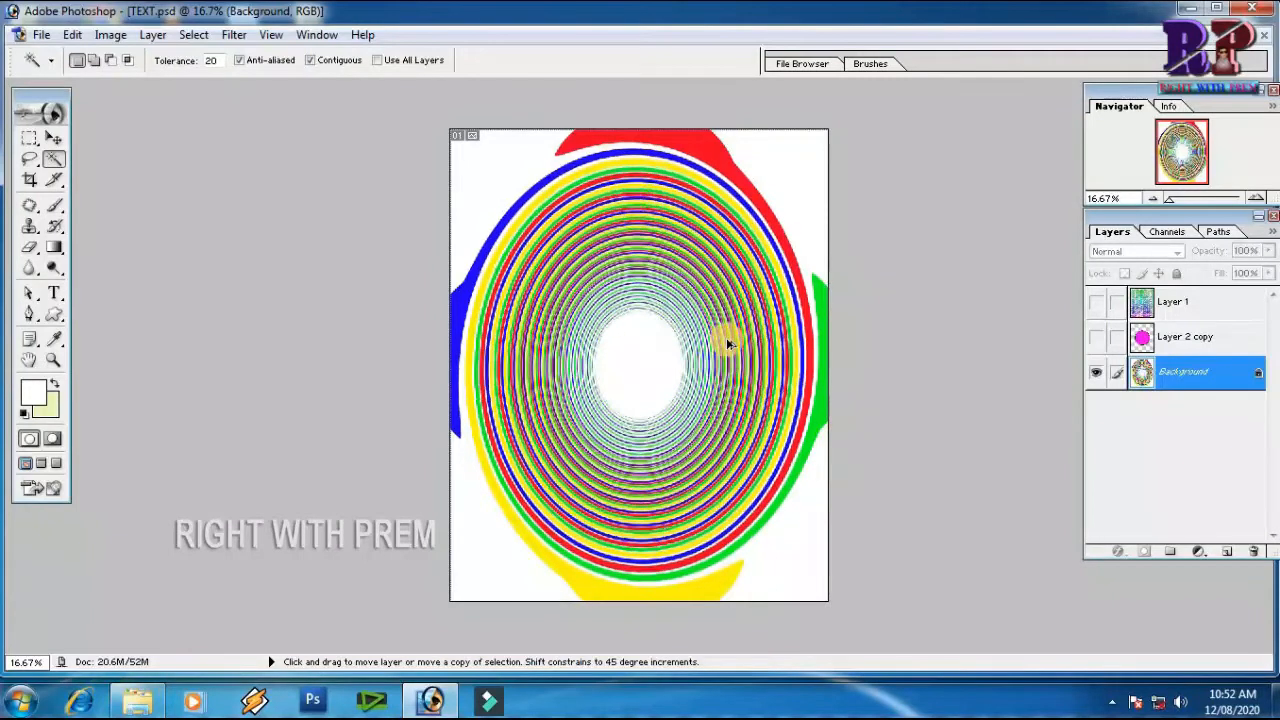
Undo every 949° Twirl application on the coloured circles
{"action": "key", "text": "ctrl+alt+z"}
{"action": "key", "text": "ctrl+alt+z"}
{"action": "key", "text": "ctrl+alt+z"}
{"action": "key", "text": "ctrl+alt+z"}
{"action": "key", "text": "ctrl+alt+z"}
{"action": "key", "text": "ctrl+alt+z"}
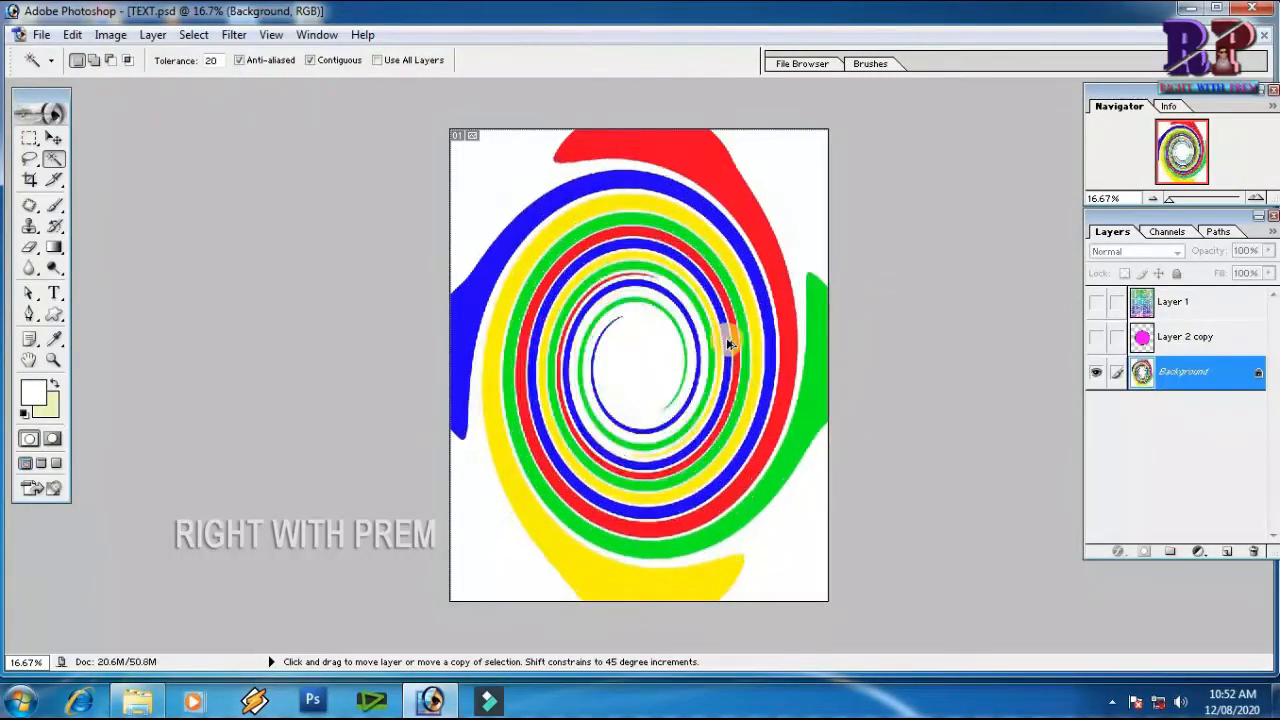
Start the Wave filter on the coloured circles with 20 generators and a wavelength of 20 to 132
{"action": "left_click", "coordinate": [234, 34]}
{"action": "mouse_move", "coordinate": [256, 259]}
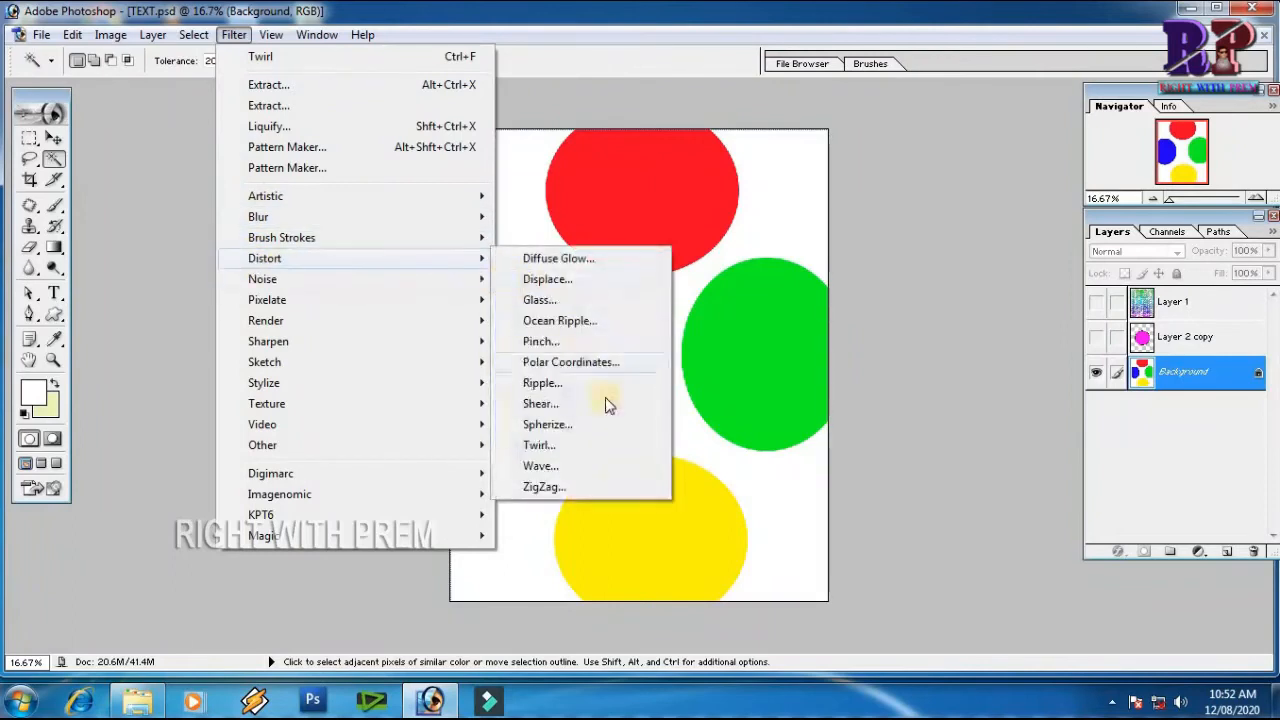
{"action": "left_click", "coordinate": [541, 466]}
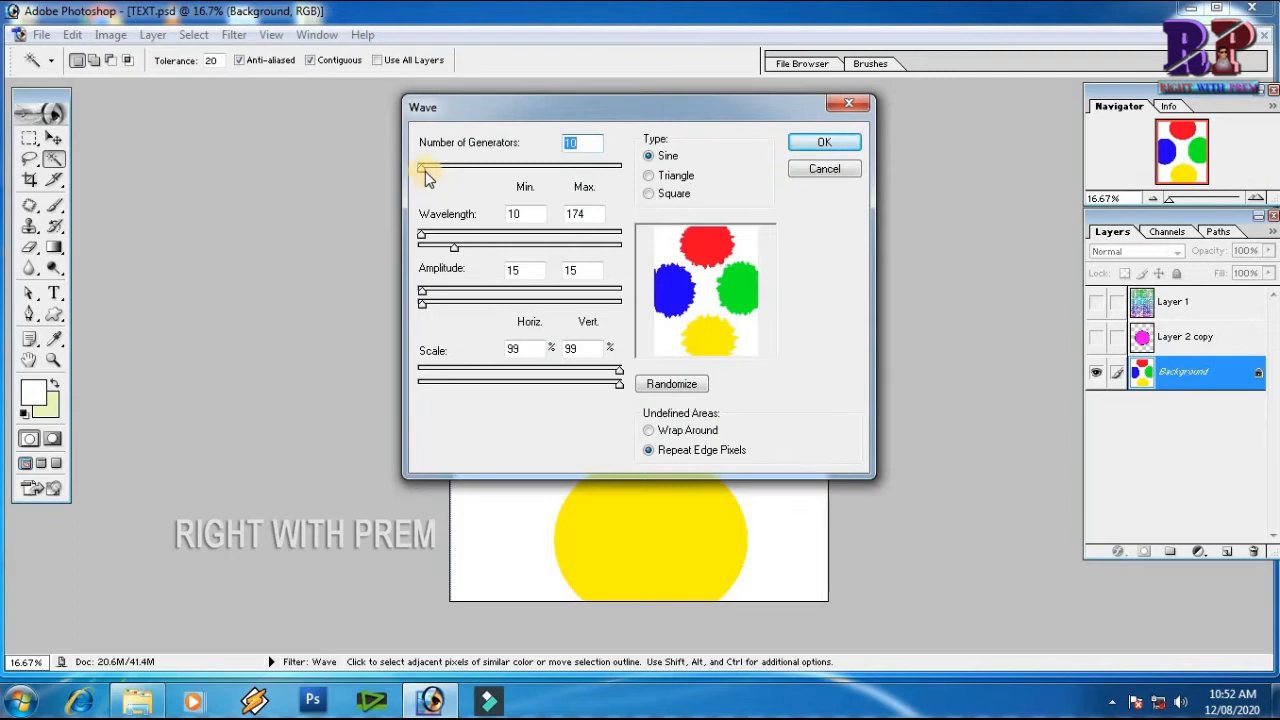
{"action": "left_click_drag", "start_coordinate": [425, 171], "coordinate": [407, 218]}
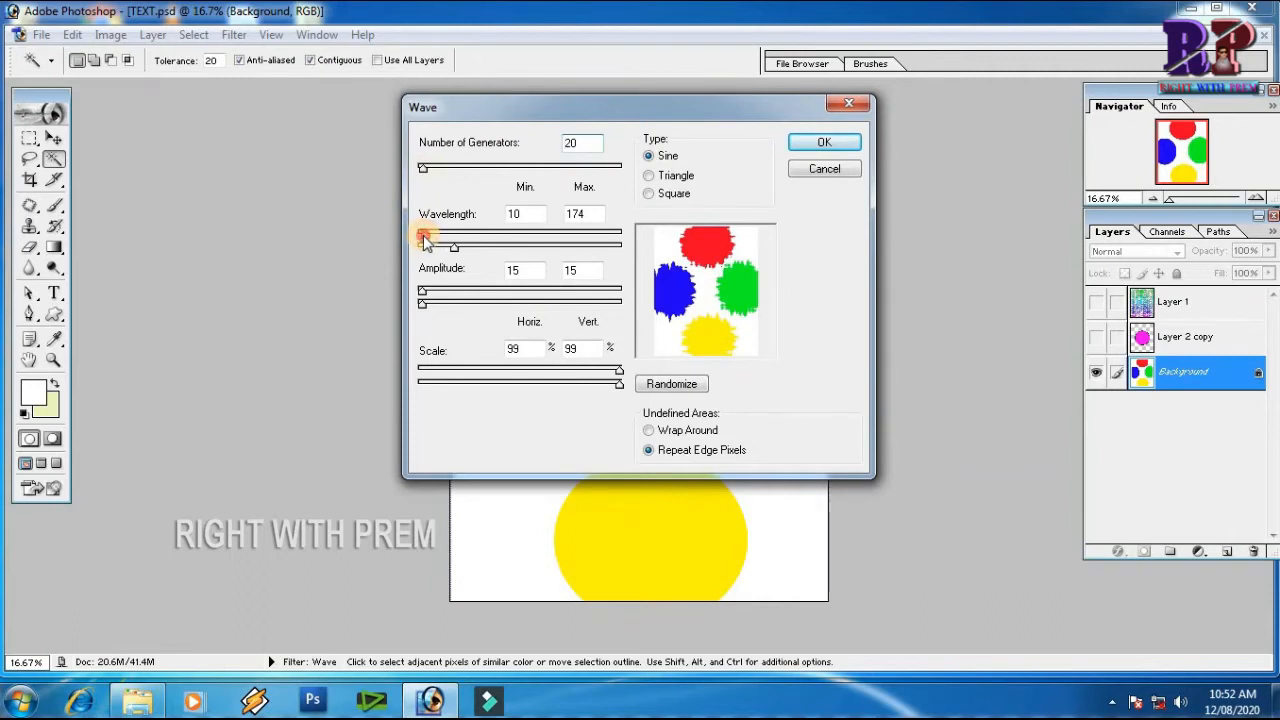
{"action": "left_click_drag", "start_coordinate": [424, 236], "coordinate": [446, 248]}
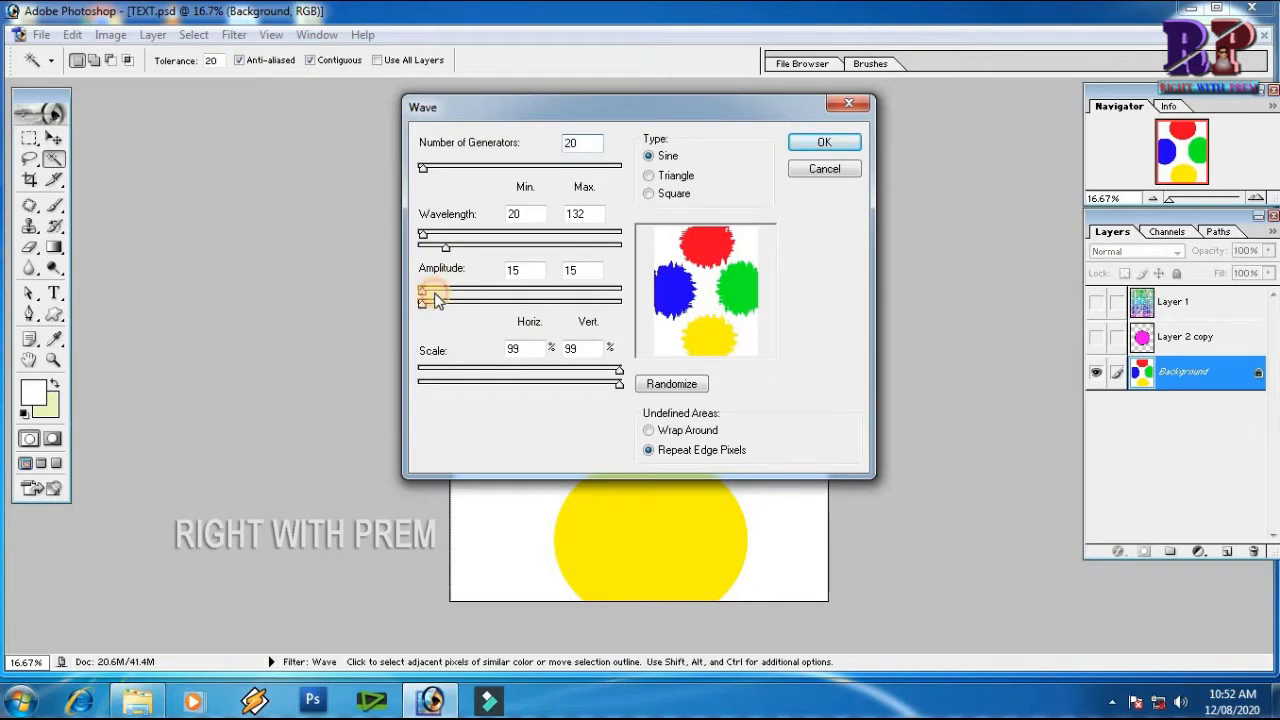
Set the wave's maximum amplitude to 38, choose Repeat Edge Pixels for undefined areas and apply the filter
{"action": "left_click_drag", "start_coordinate": [426, 303], "coordinate": [428, 303]}
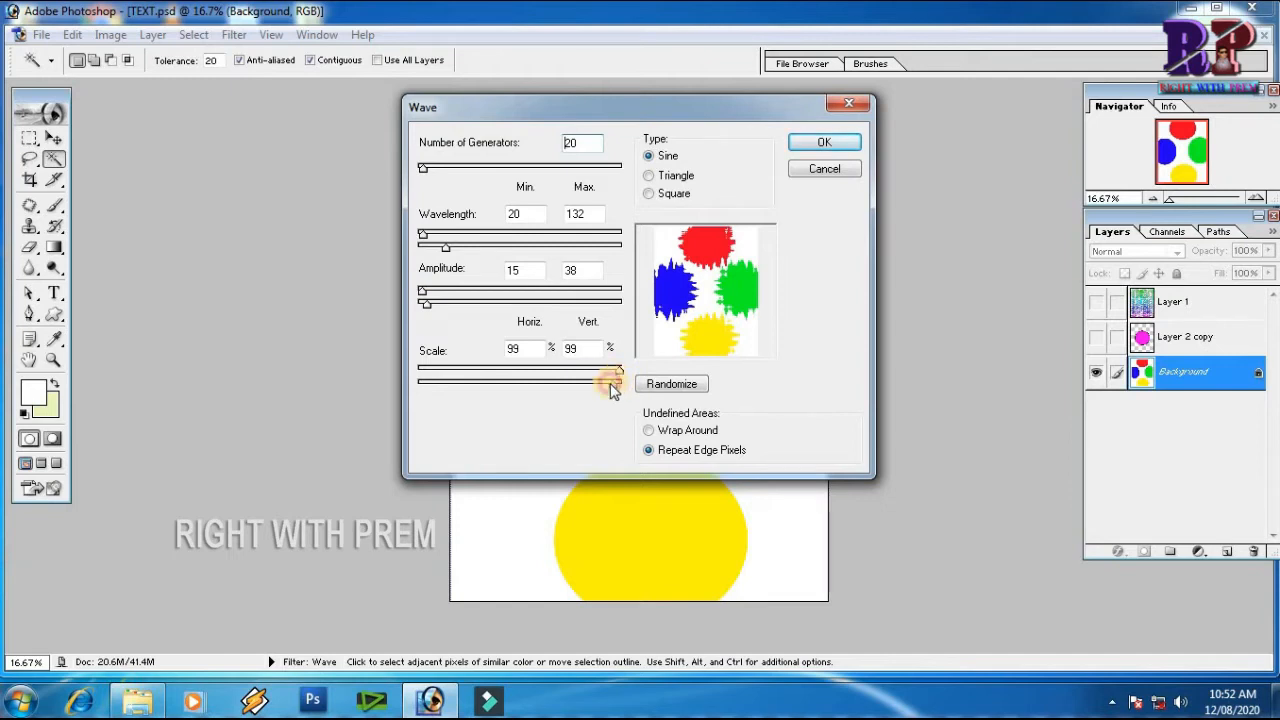
{"action": "left_click", "coordinate": [650, 432]}
{"action": "left_click", "coordinate": [650, 452]}
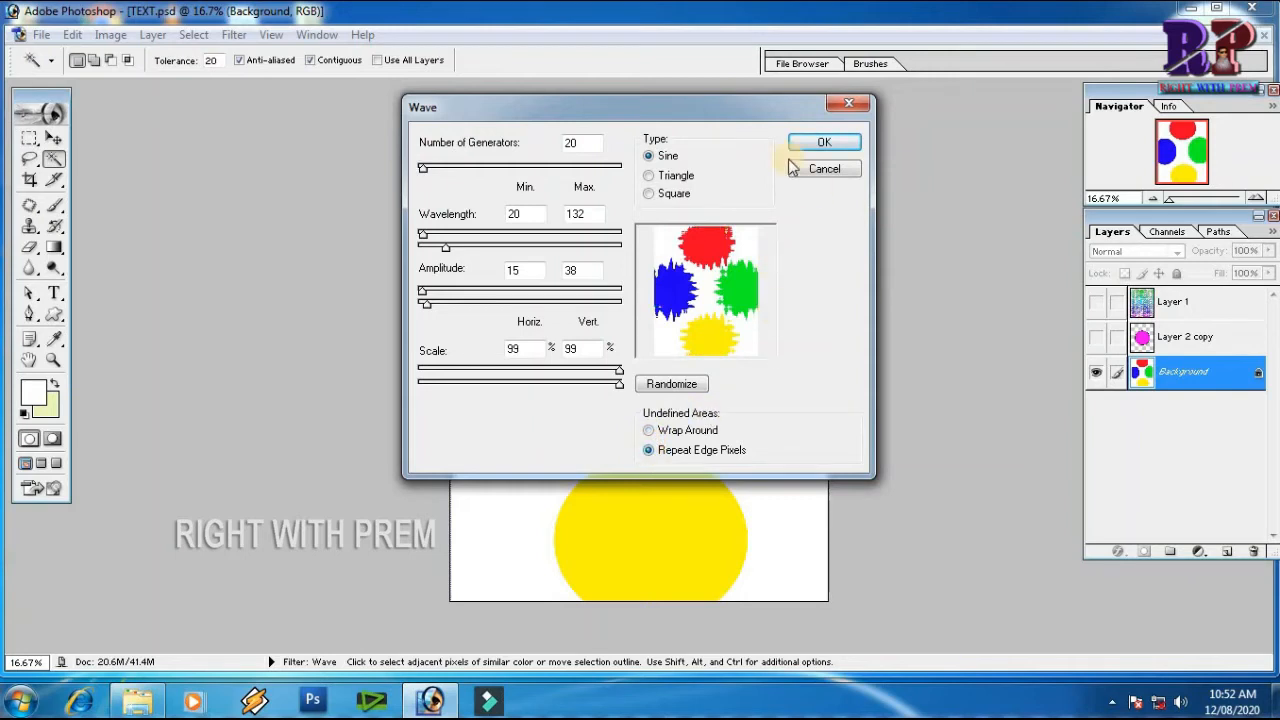
{"action": "left_click", "coordinate": [822, 144]}
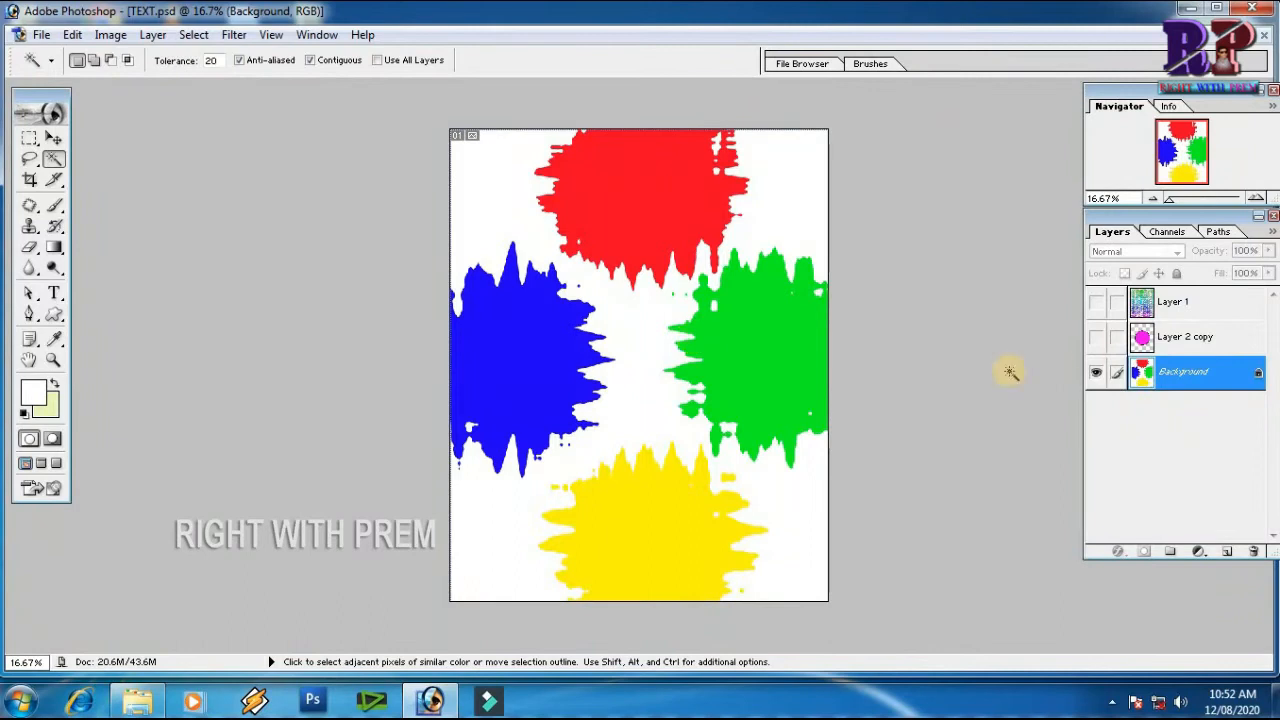
Hide the Background layer, show Layer 2 copy with the magenta circle and make it the active layer
{"action": "left_click", "coordinate": [1096, 372]}
{"action": "left_click", "coordinate": [1096, 337]}
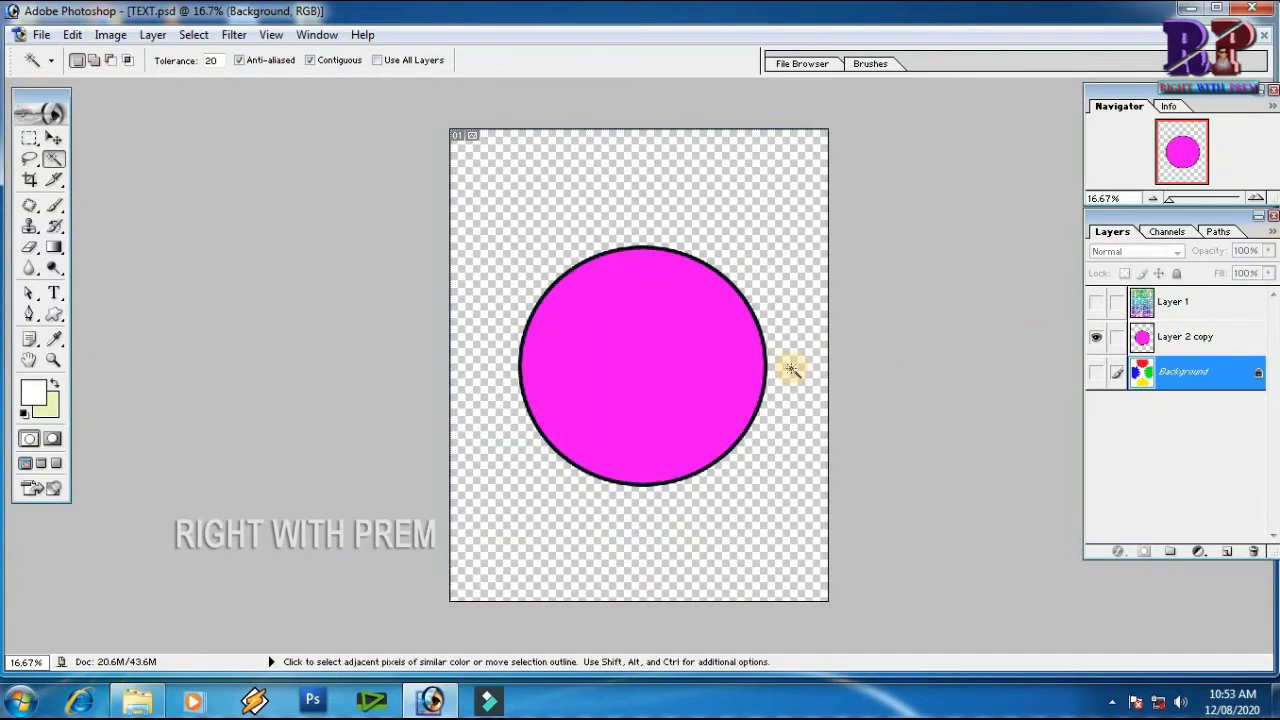
{"action": "left_click", "coordinate": [1195, 337]}
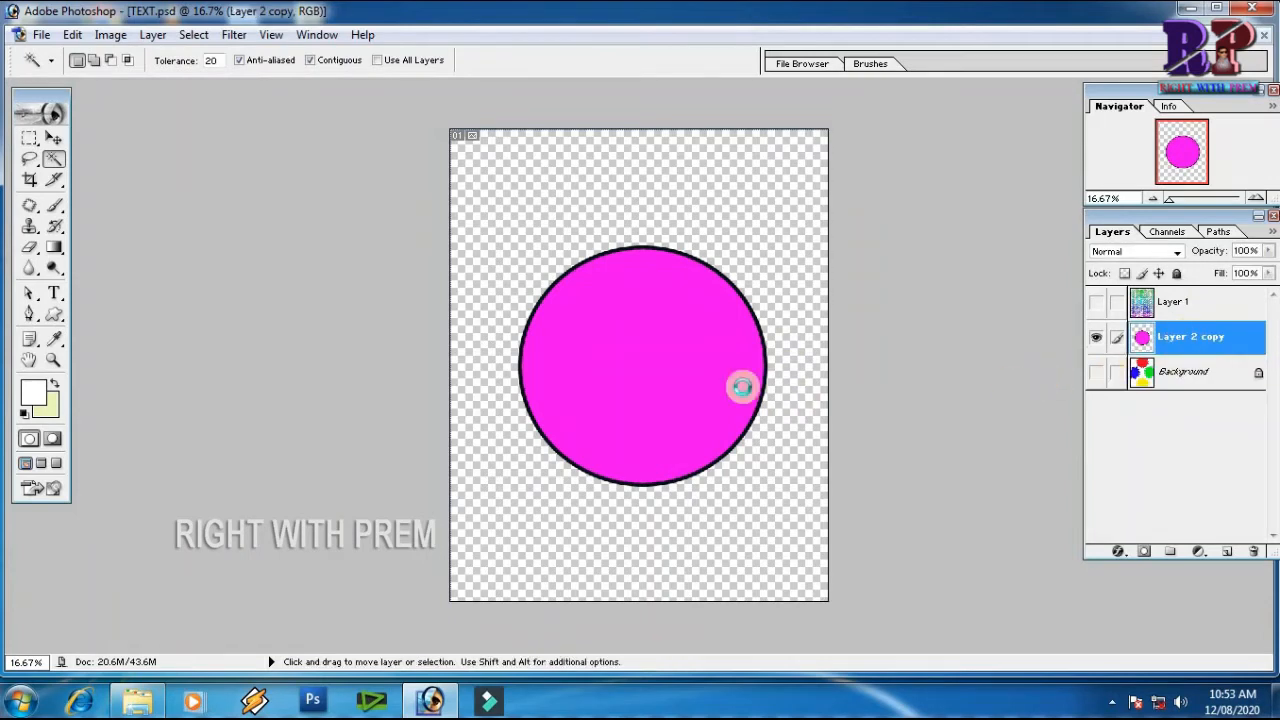
Apply the last Wave filter several times to the magenta circle to break up its edge
{"action": "key", "text": "ctrl+f"}
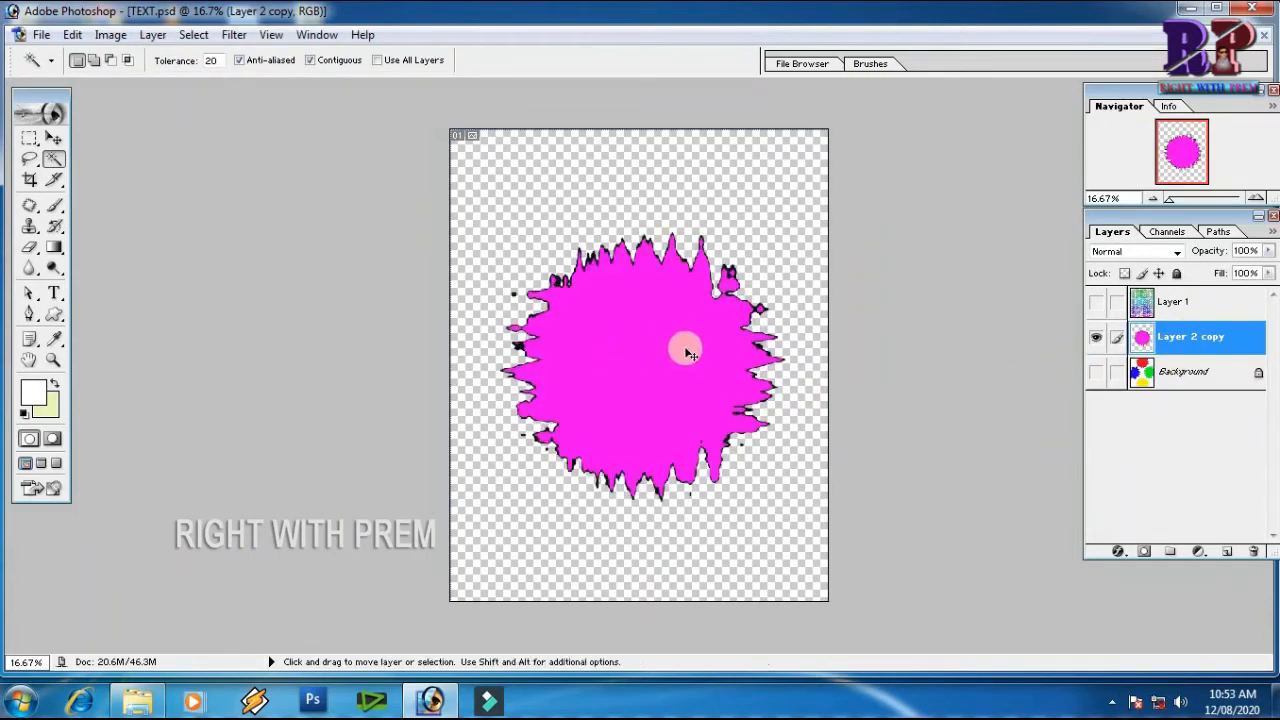
{"action": "key", "text": "ctrl+f"}
{"action": "key", "text": "ctrl+f"}
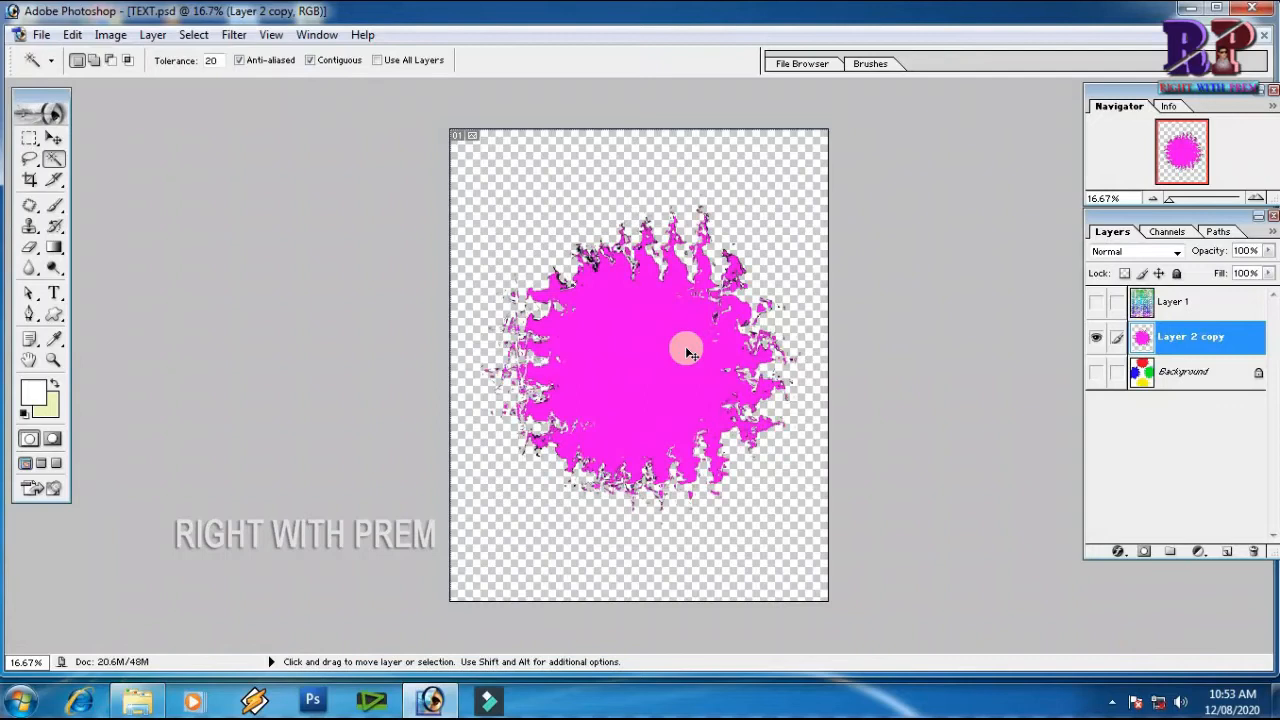
{"action": "key", "text": "ctrl+f"}
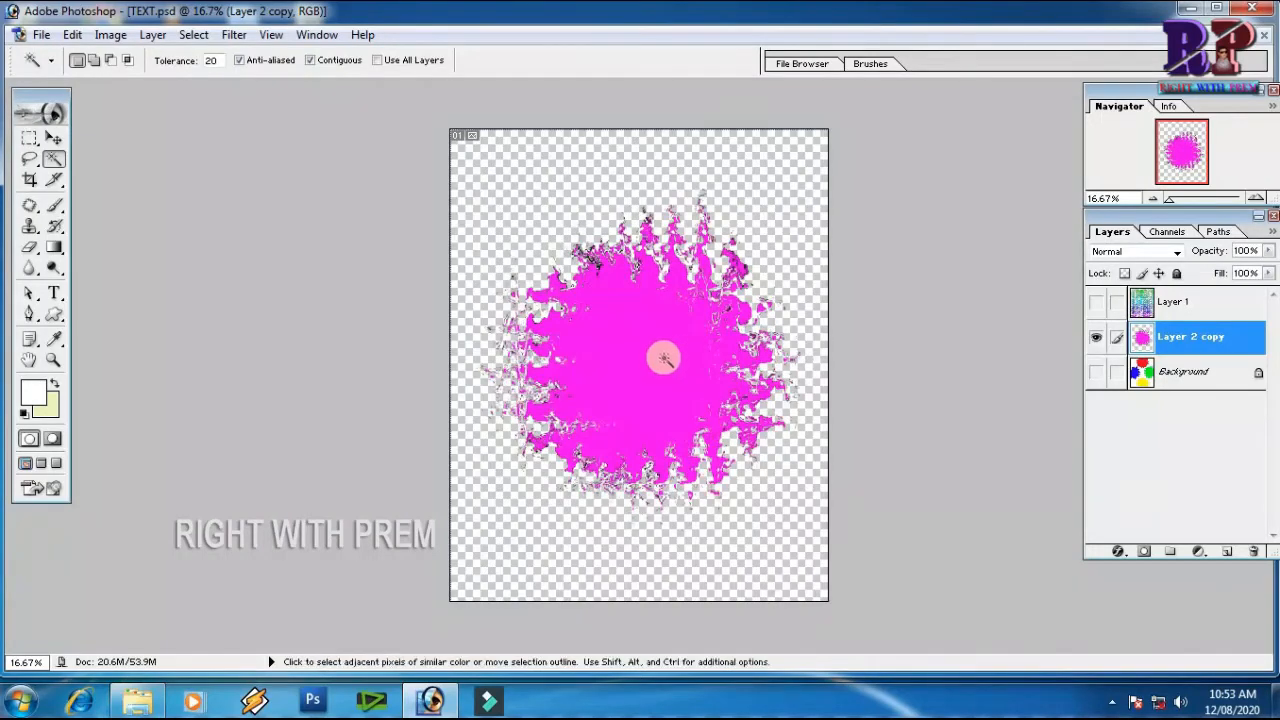
{"action": "key", "text": "ctrl+f"}
{"action": "key", "text": "ctrl+f"}
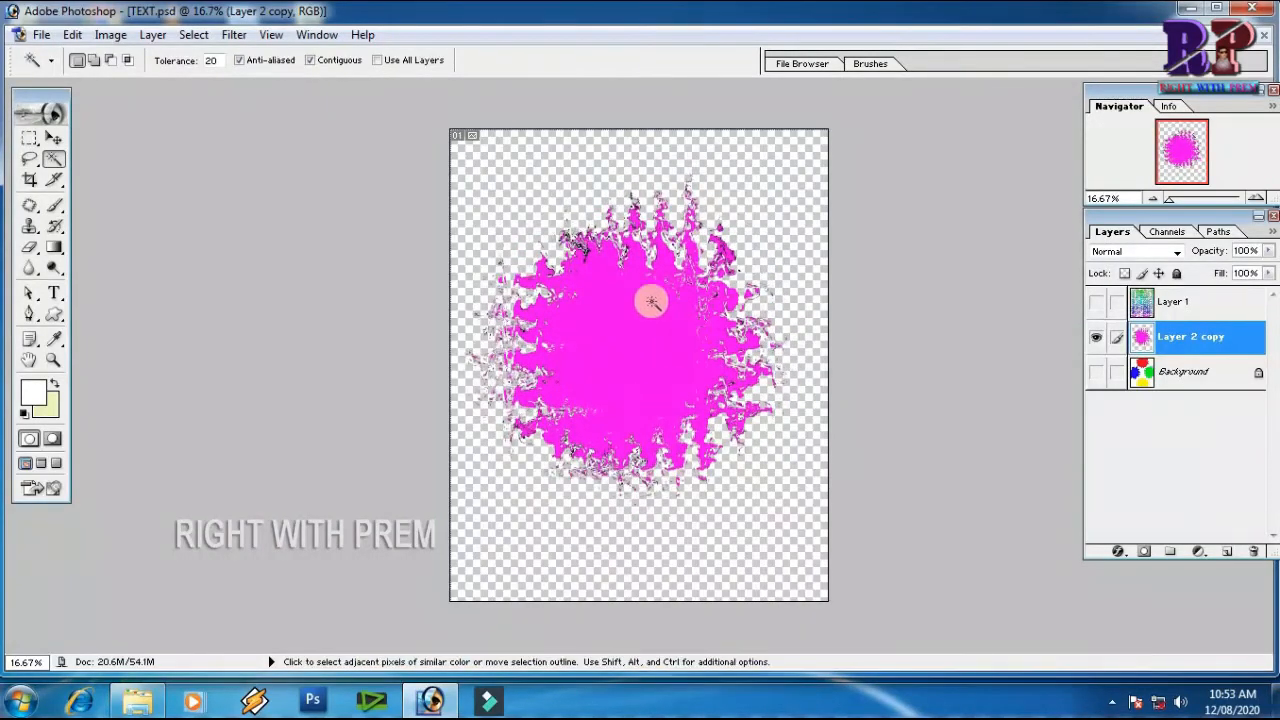
Undo all Wave applications on the magenta and coloured circles, with the Background layer shown again
{"action": "key", "text": "ctrl+alt+z"}
{"action": "key", "text": "ctrl+alt+z"}
{"action": "key", "text": "ctrl+alt+z"}
{"action": "key", "text": "ctrl+alt+z"}
{"action": "key", "text": "ctrl+alt+z"}
{"action": "key", "text": "ctrl+alt+z"}
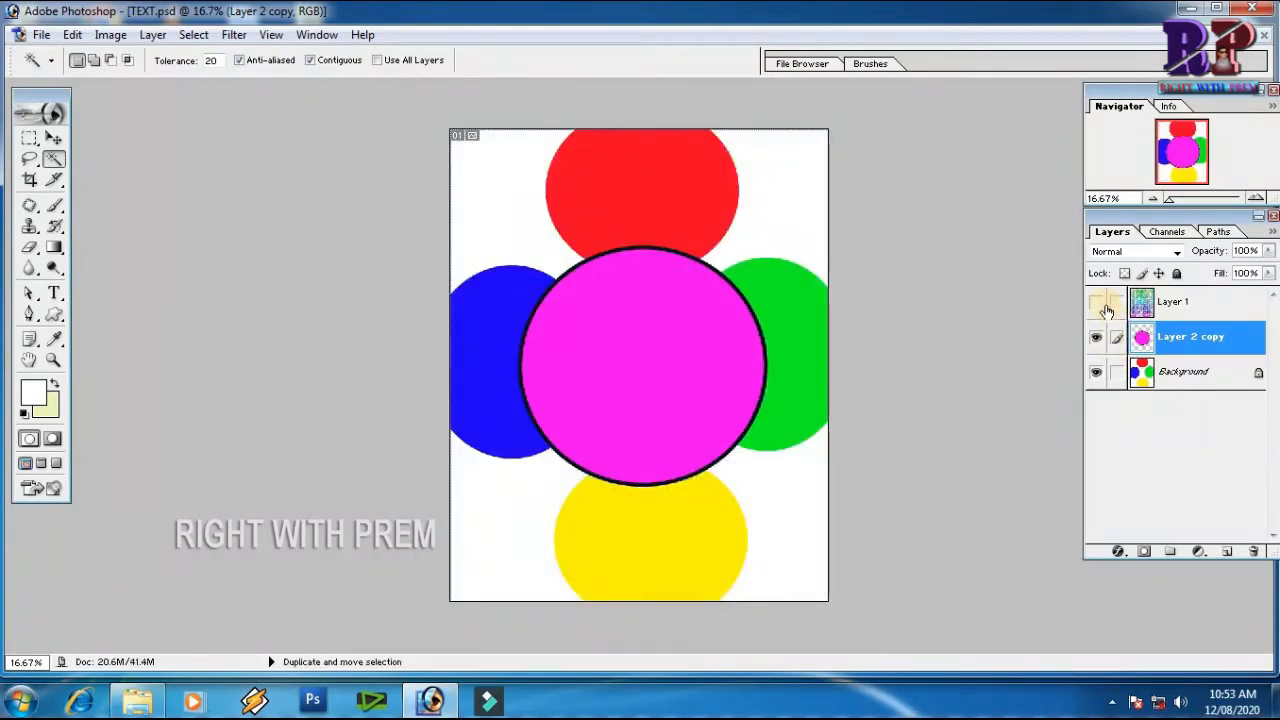
Apply the ZigZag filter to the magenta circle with amount 77%, 11 ridges and Around center style, and repeat it once
{"action": "left_click", "coordinate": [247, 40]}
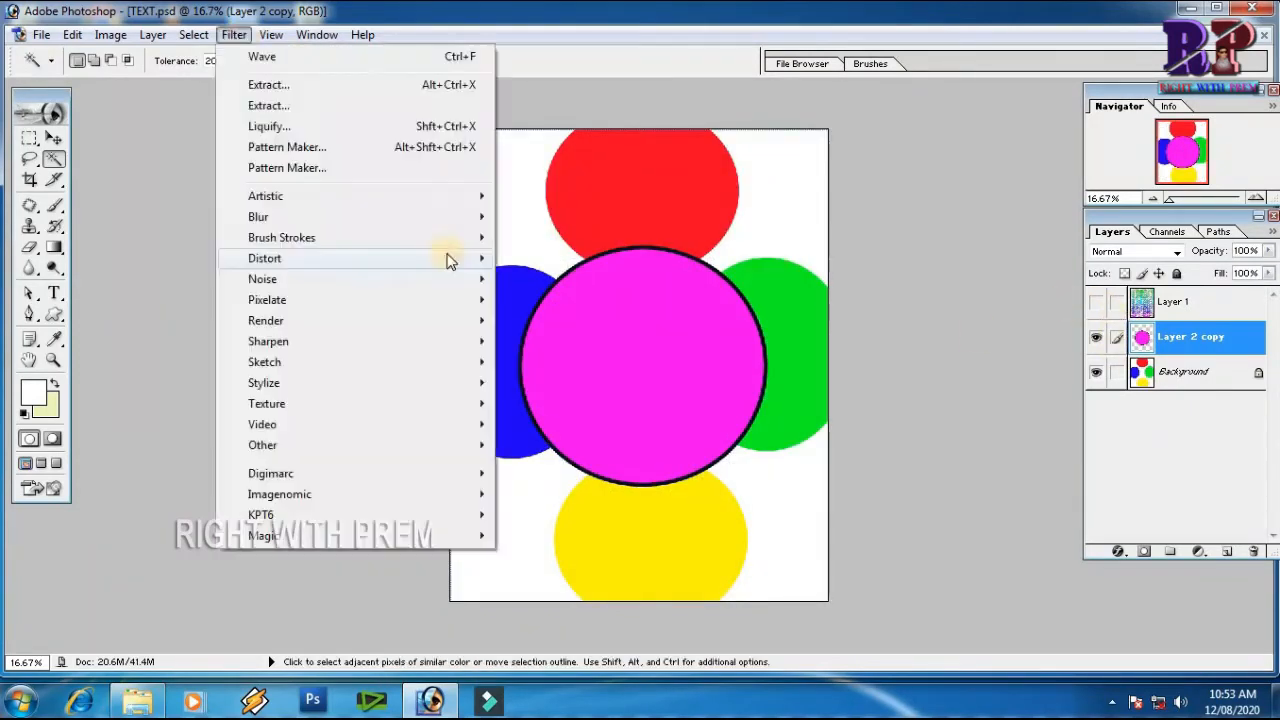
{"action": "mouse_move", "coordinate": [449, 258]}
{"action": "left_click", "coordinate": [563, 492]}
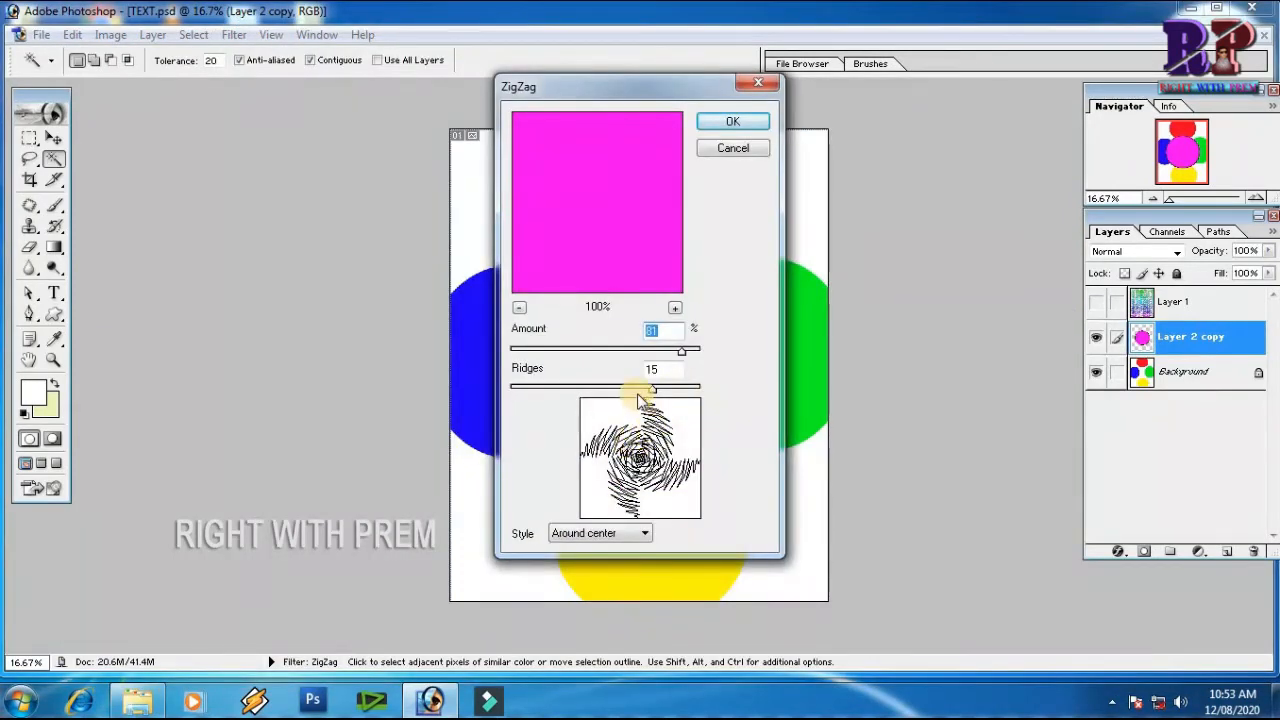
{"action": "left_click_drag", "start_coordinate": [651, 386], "coordinate": [614, 388]}
{"action": "mouse_move", "coordinate": [686, 358]}
{"action": "left_mouse_down"}
{"action": "mouse_move", "coordinate": [620, 337]}
{"action": "mouse_move", "coordinate": [679, 340]}
{"action": "left_mouse_up"}
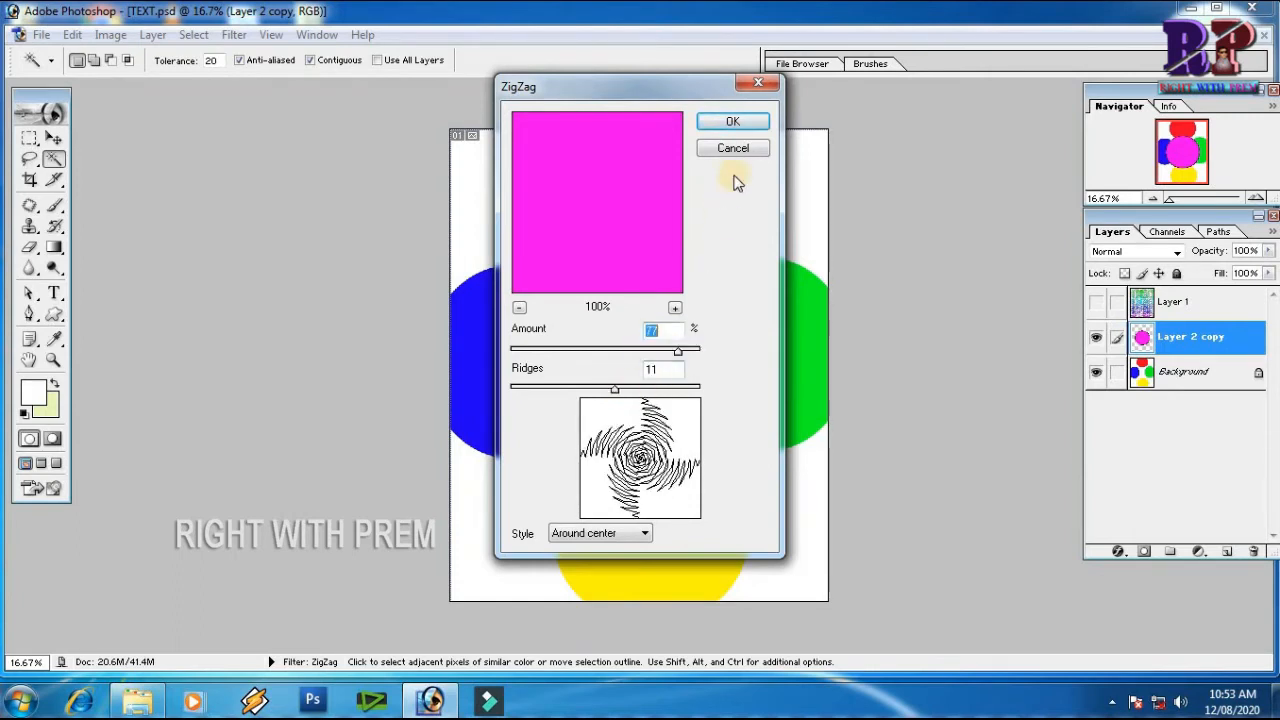
{"action": "left_click", "coordinate": [736, 122]}
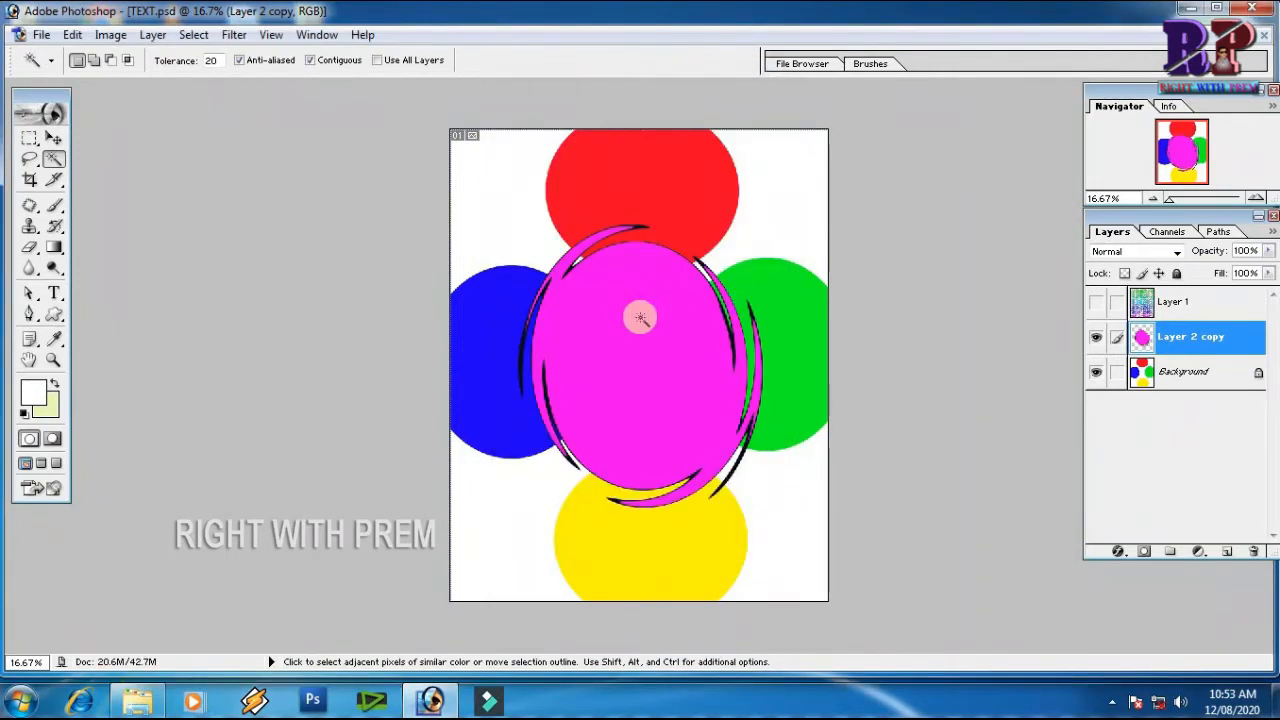
{"action": "key", "text": "ctrl+f"}
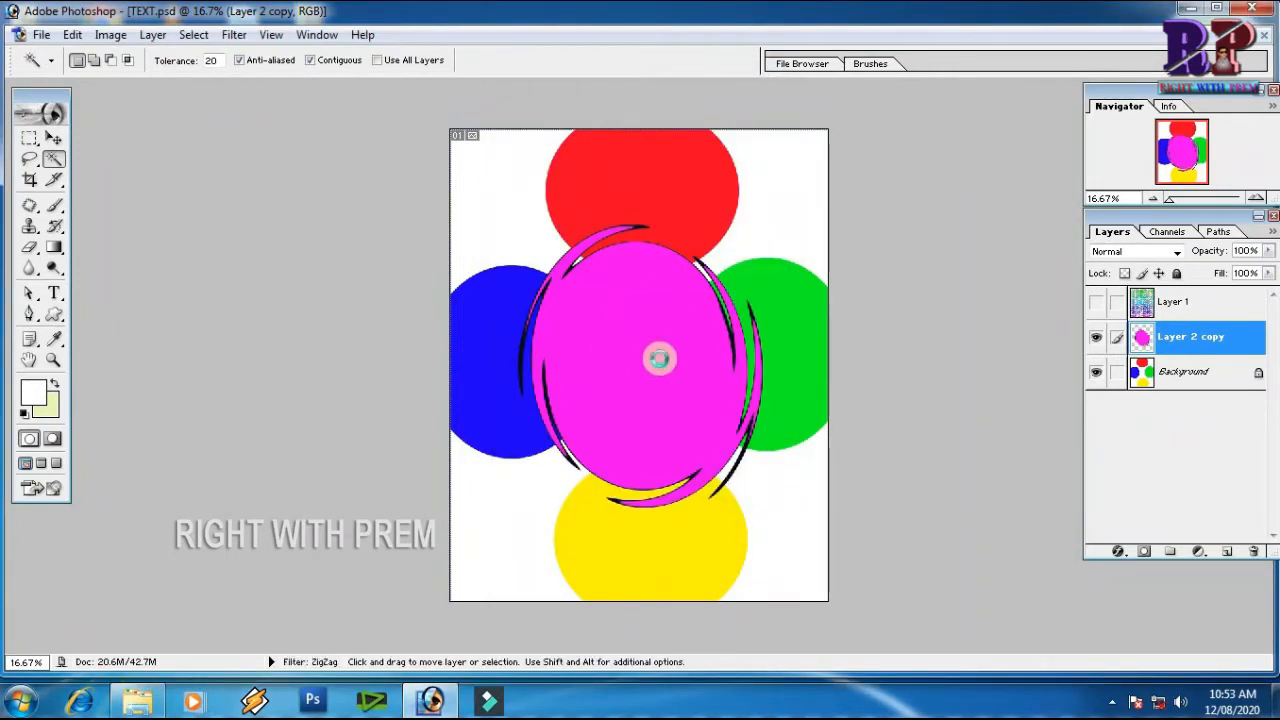
Hide the Background layer and undo the ZigZag applications and a small trial move of the magenta circle
{"action": "left_click", "coordinate": [1097, 373]}
{"action": "key", "text": "ctrl+z"}
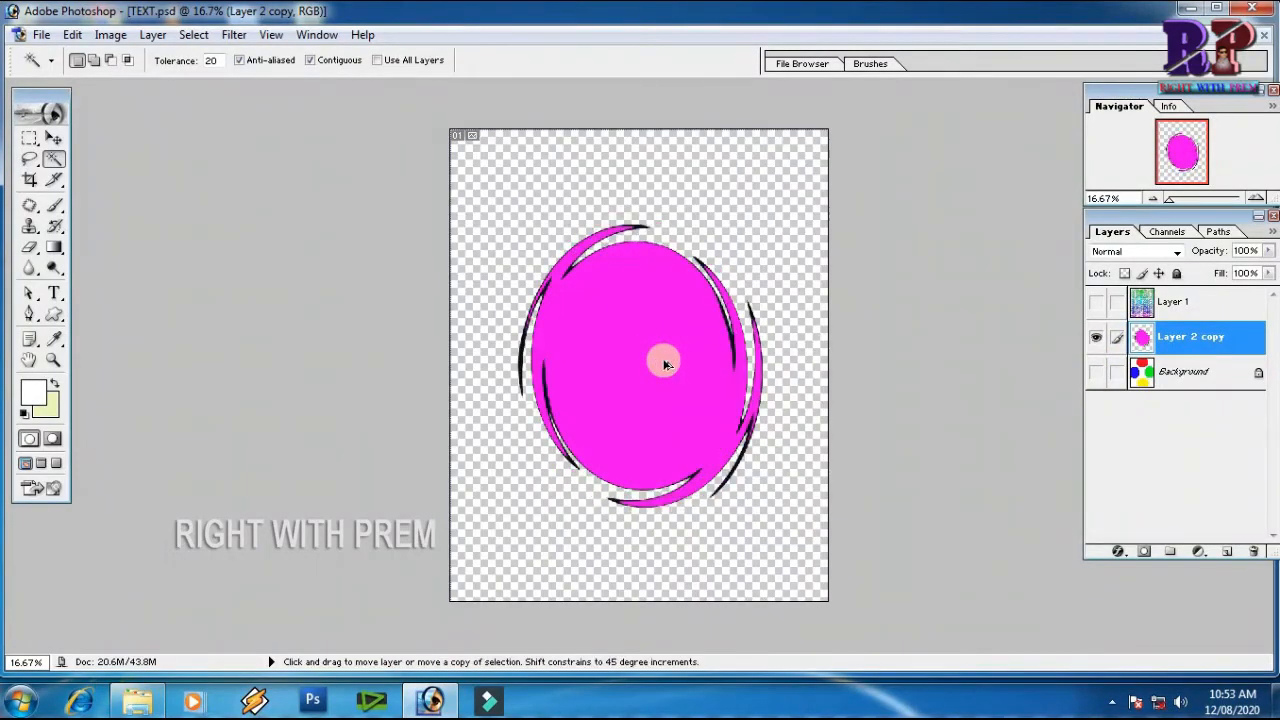
{"action": "left_click_drag", "start_coordinate": [652, 377], "coordinate": [642, 351]}
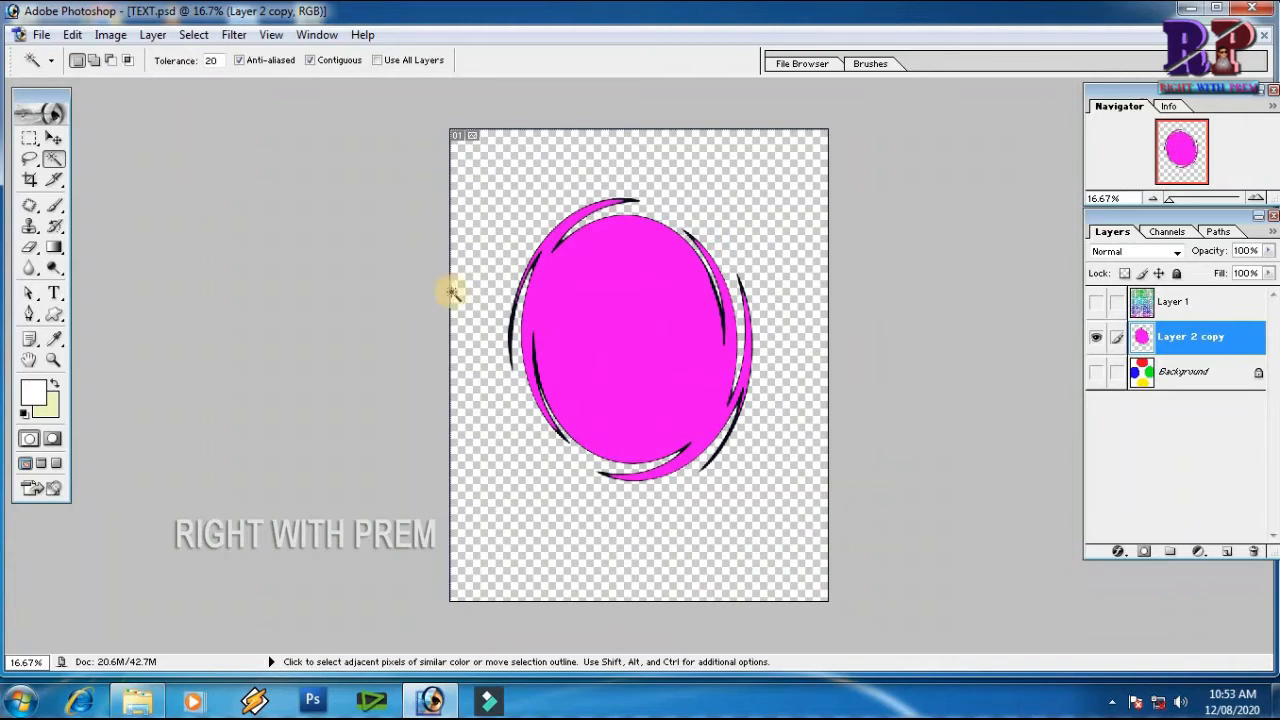
{"action": "key", "text": "ctrl+z"}
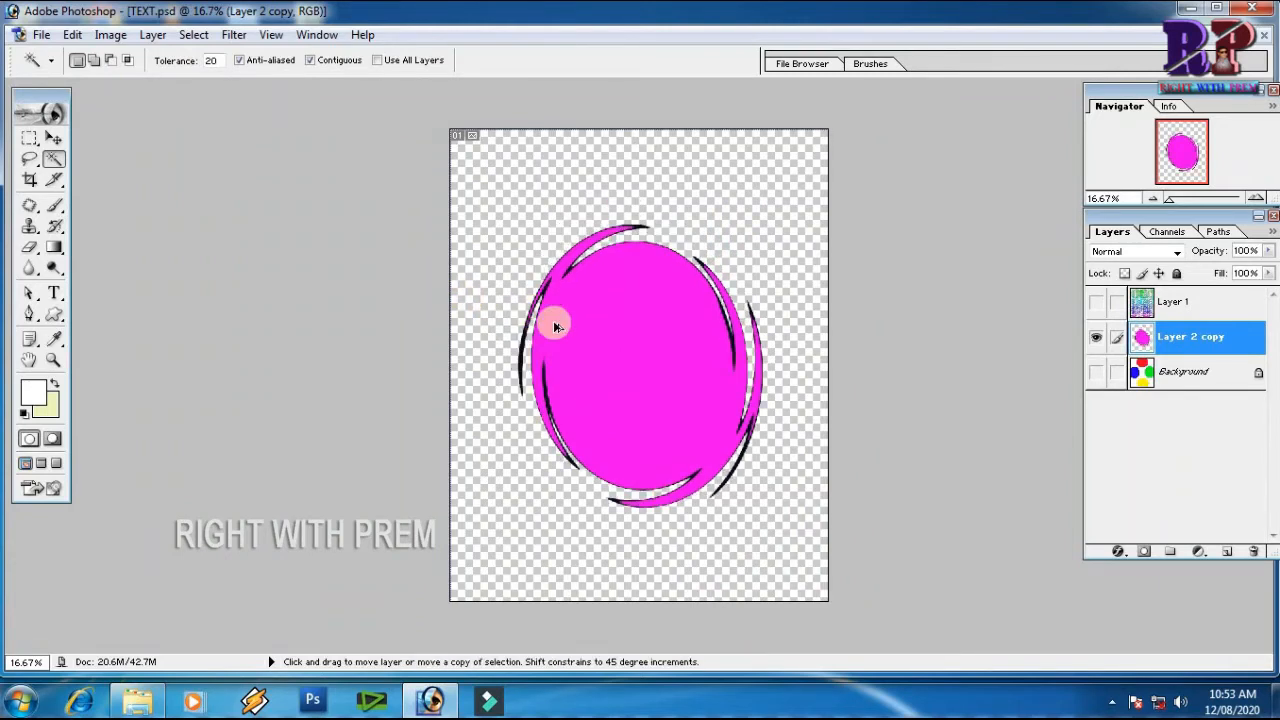
{"action": "key", "text": "ctrl+alt+z"}
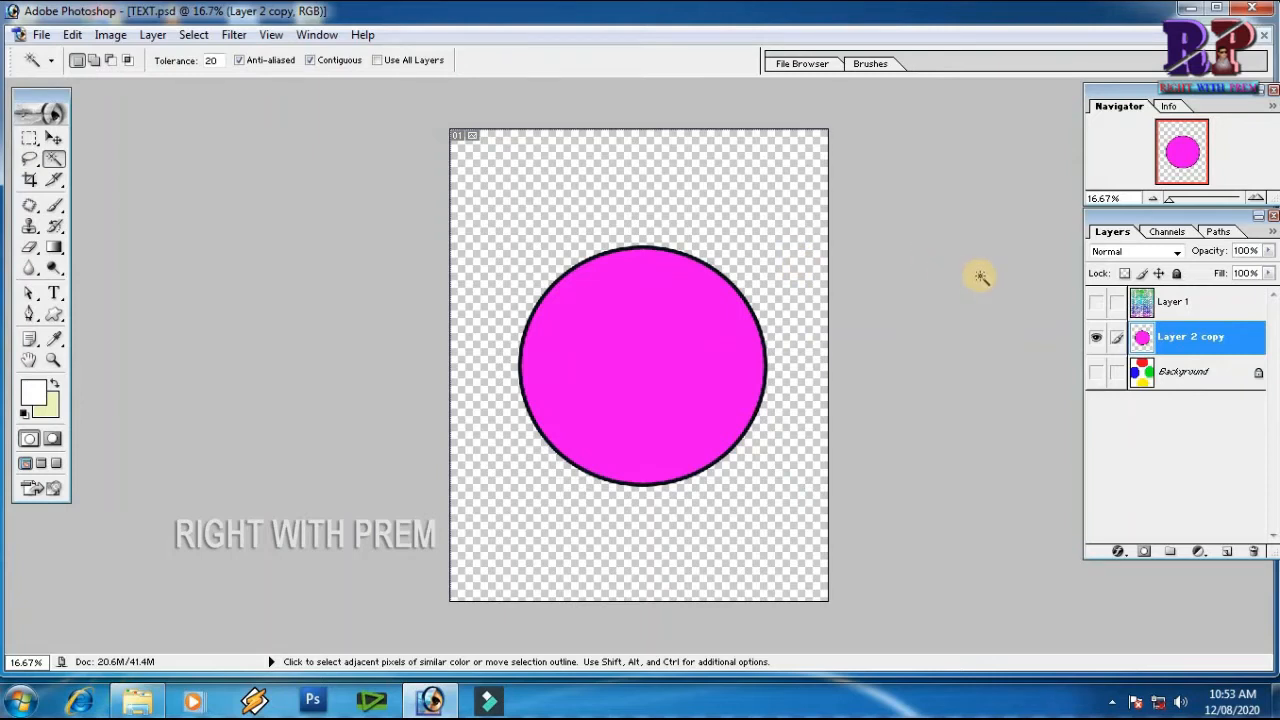
{"action": "left_click", "coordinate": [228, 40]}
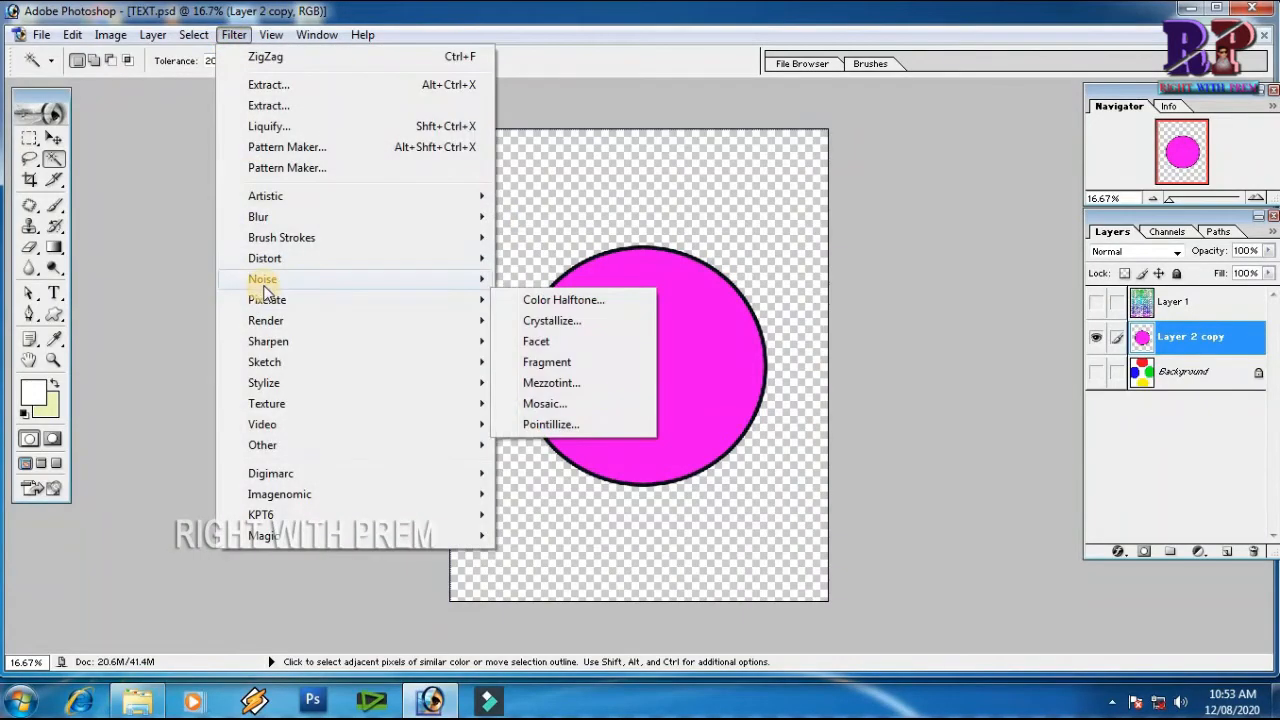
{"action": "mouse_move", "coordinate": [420, 262]}
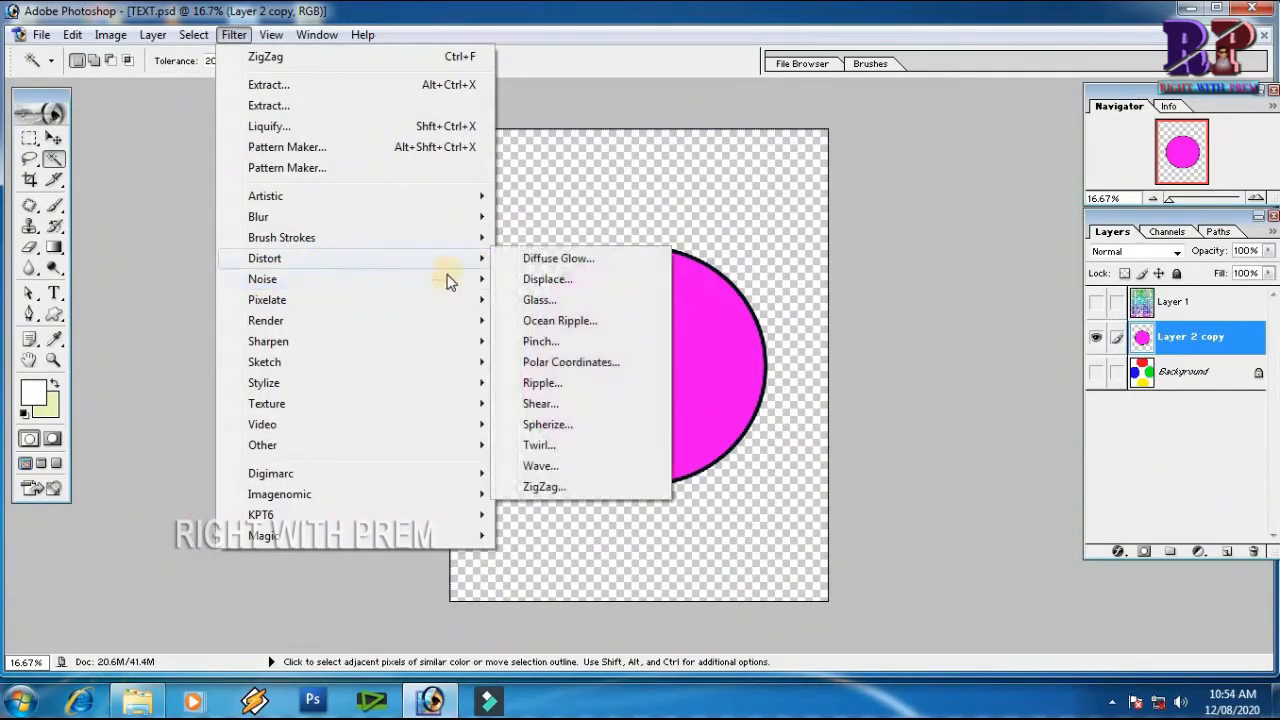
{"action": "mouse_move", "coordinate": [450, 280]}
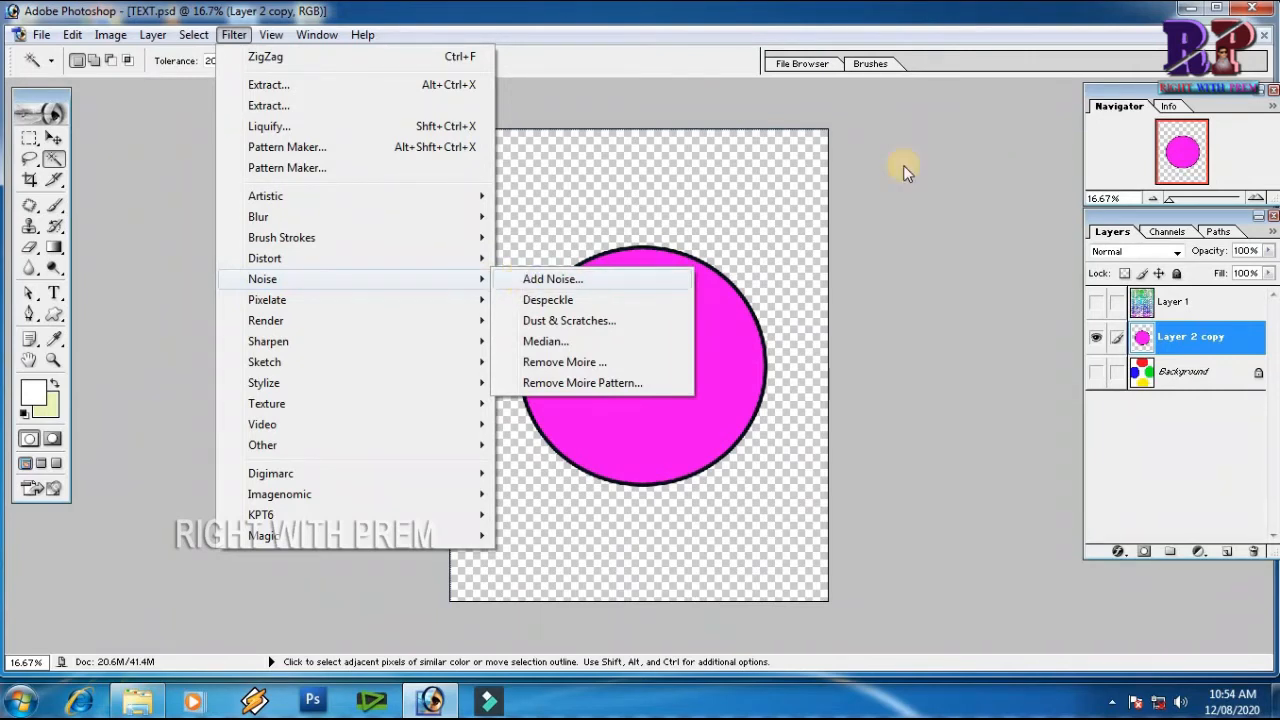
Close the TEXT.psd circle document and bring up the portrait portet 19.jpg
{"action": "left_click", "coordinate": [1263, 35]}
{"action": "left_click", "coordinate": [648, 277]}
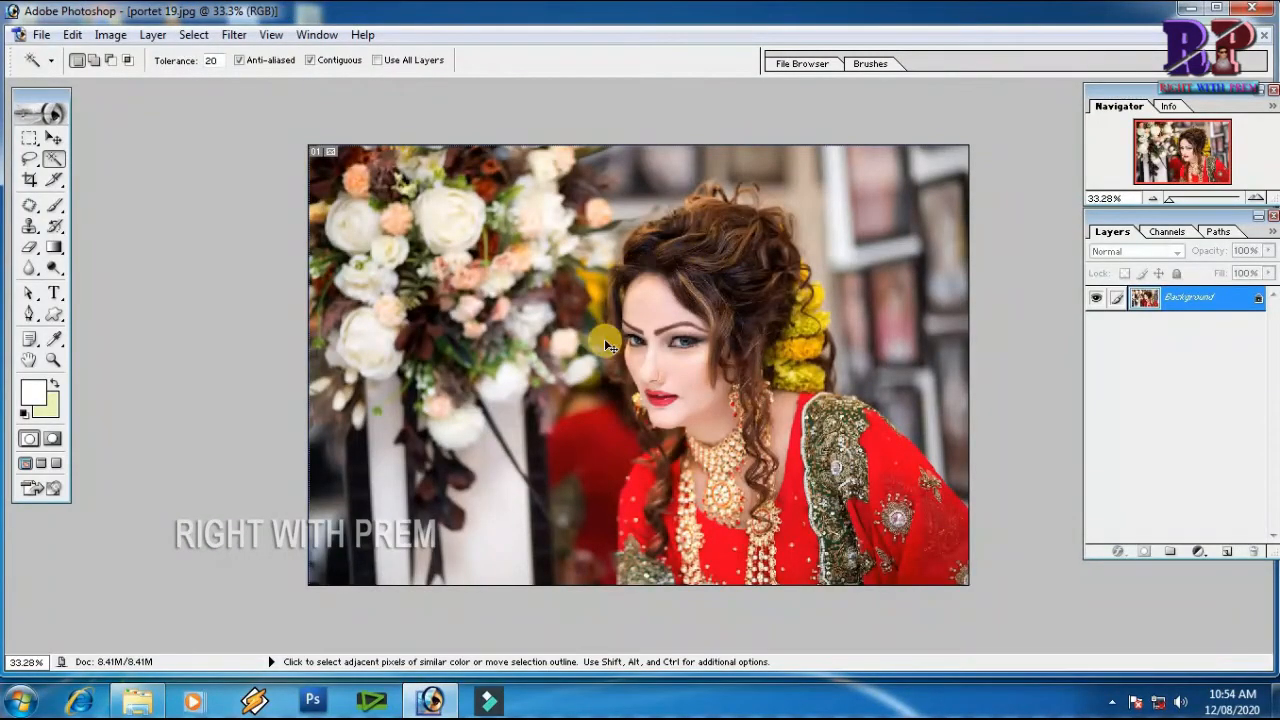
Darken the portrait and strengthen its contrast with a Levels adjustment, checking the effect on the cheek skin
{"action": "key", "text": "z"}
{"action": "left_click_drag", "start_coordinate": [612, 337], "coordinate": [768, 429]}
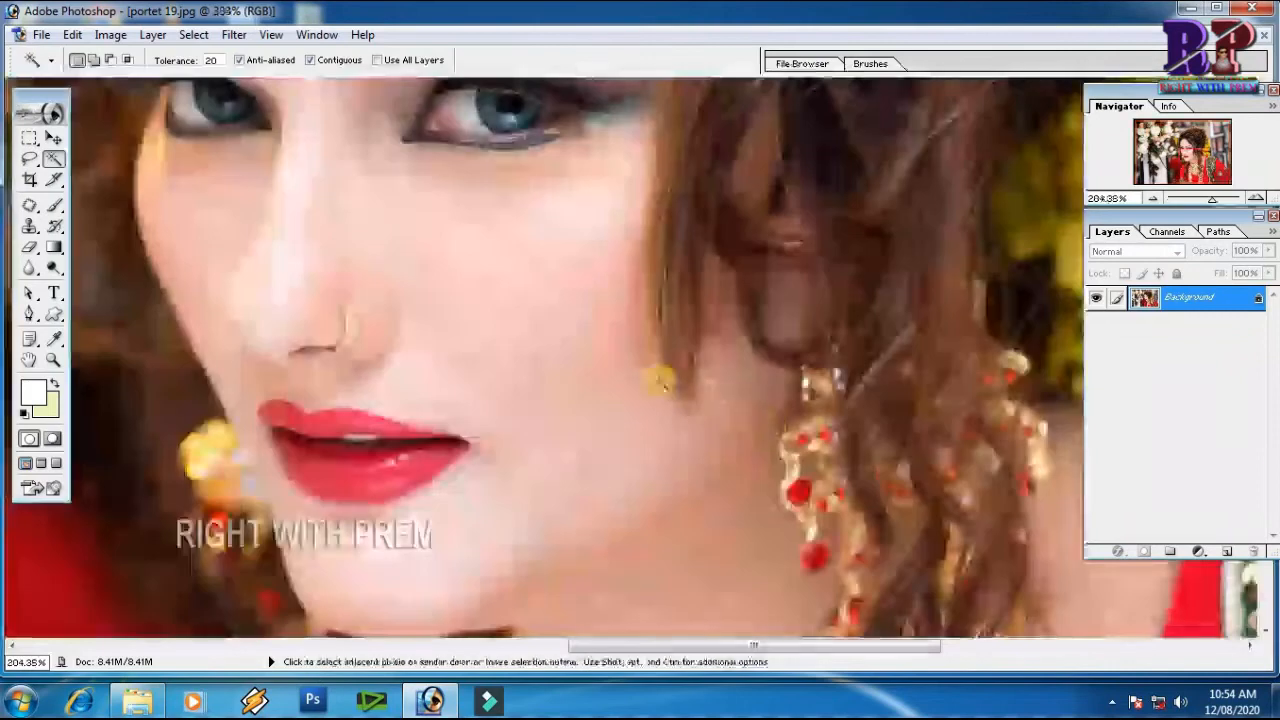
{"action": "left_click_drag", "start_coordinate": [609, 360], "coordinate": [617, 342]}
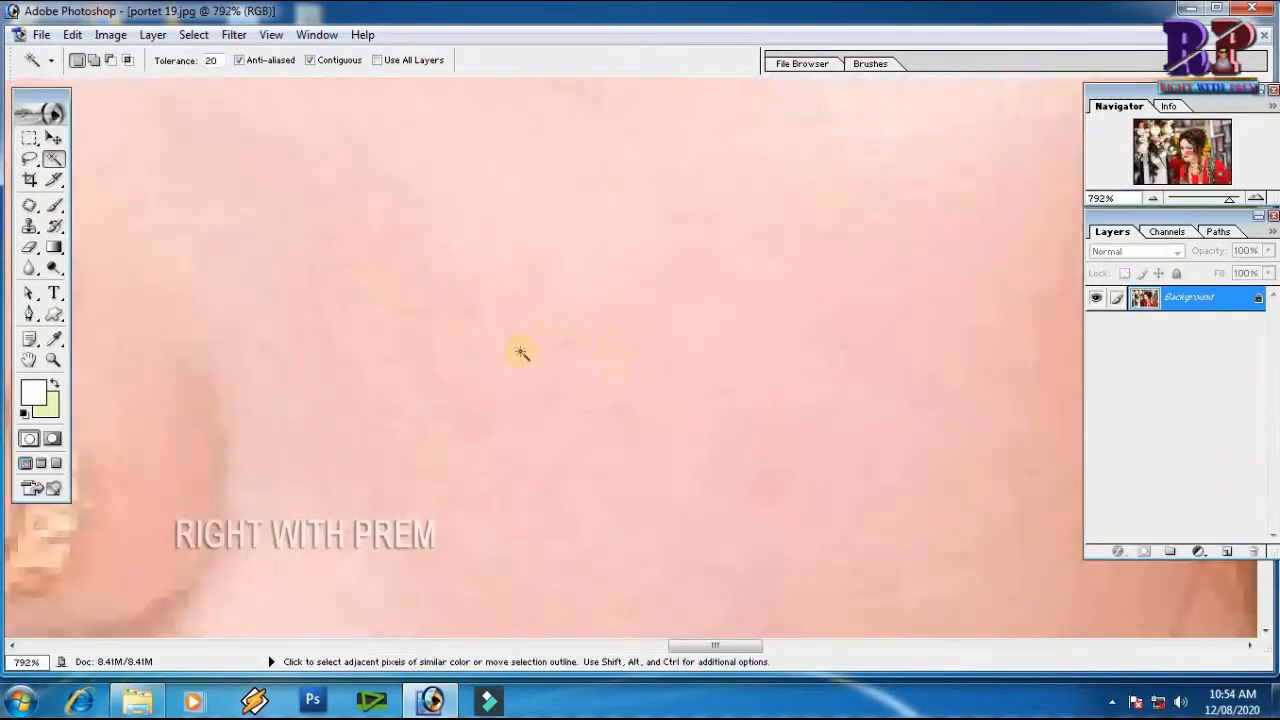
{"action": "key", "text": "ctrl+l"}
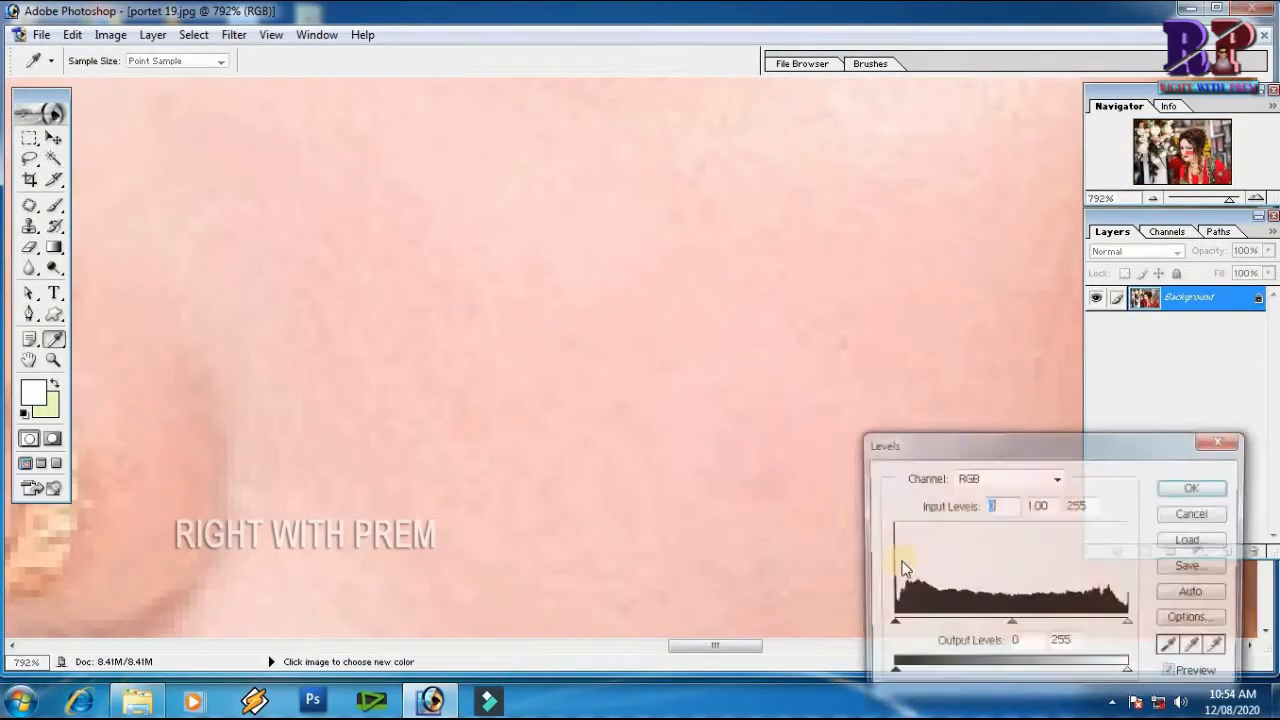
{"action": "left_click_drag", "start_coordinate": [903, 628], "coordinate": [963, 628]}
{"action": "left_click_drag", "start_coordinate": [1048, 624], "coordinate": [1124, 627]}
{"action": "key", "text": "Return"}
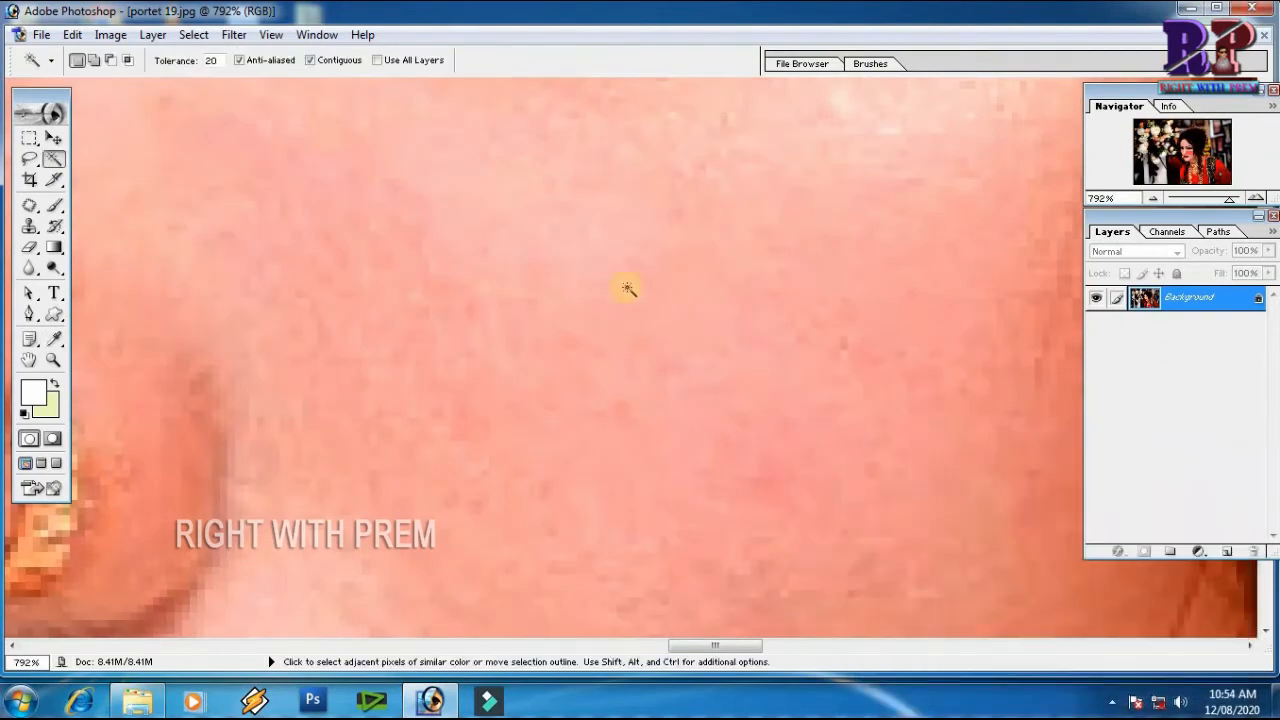
Apply the Add Noise filter to the portrait with amount 12.5% and Uniform distribution, and inspect the grain around the nose
{"action": "left_click", "coordinate": [234, 35]}
{"action": "mouse_move", "coordinate": [310, 285]}
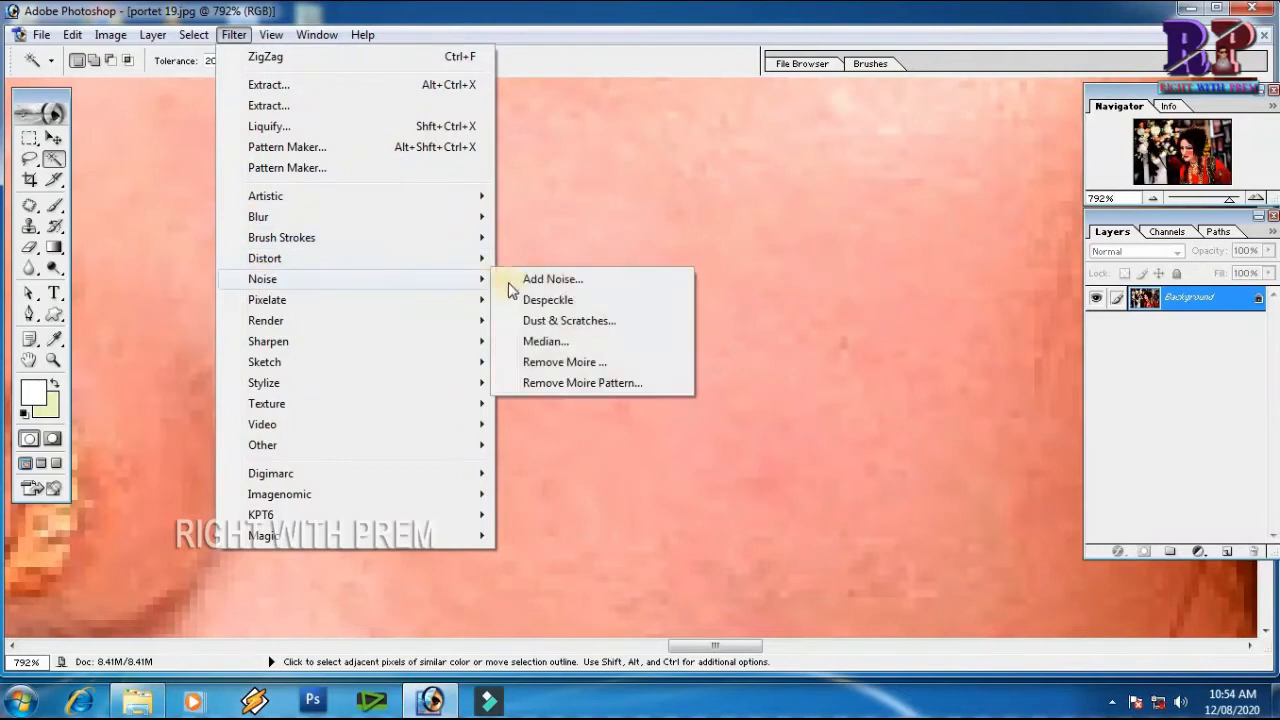
{"action": "left_click", "coordinate": [565, 280]}
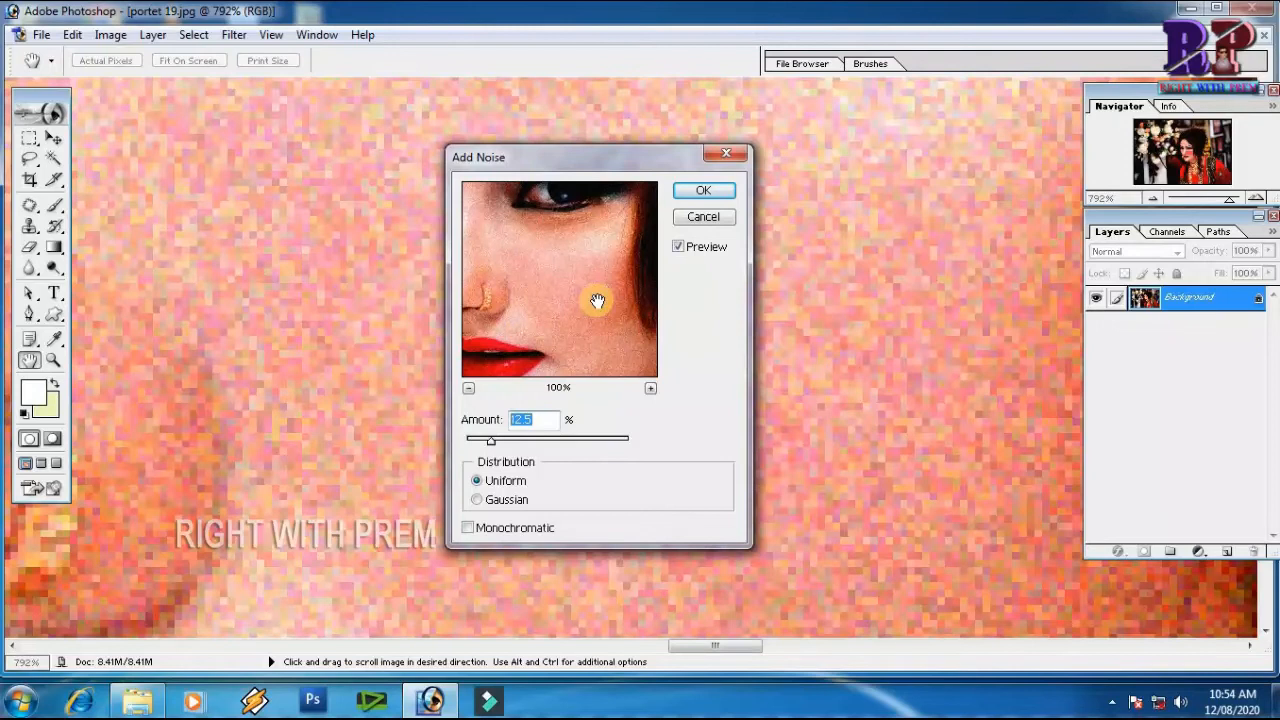
{"action": "left_click_drag", "start_coordinate": [489, 337], "coordinate": [568, 333]}
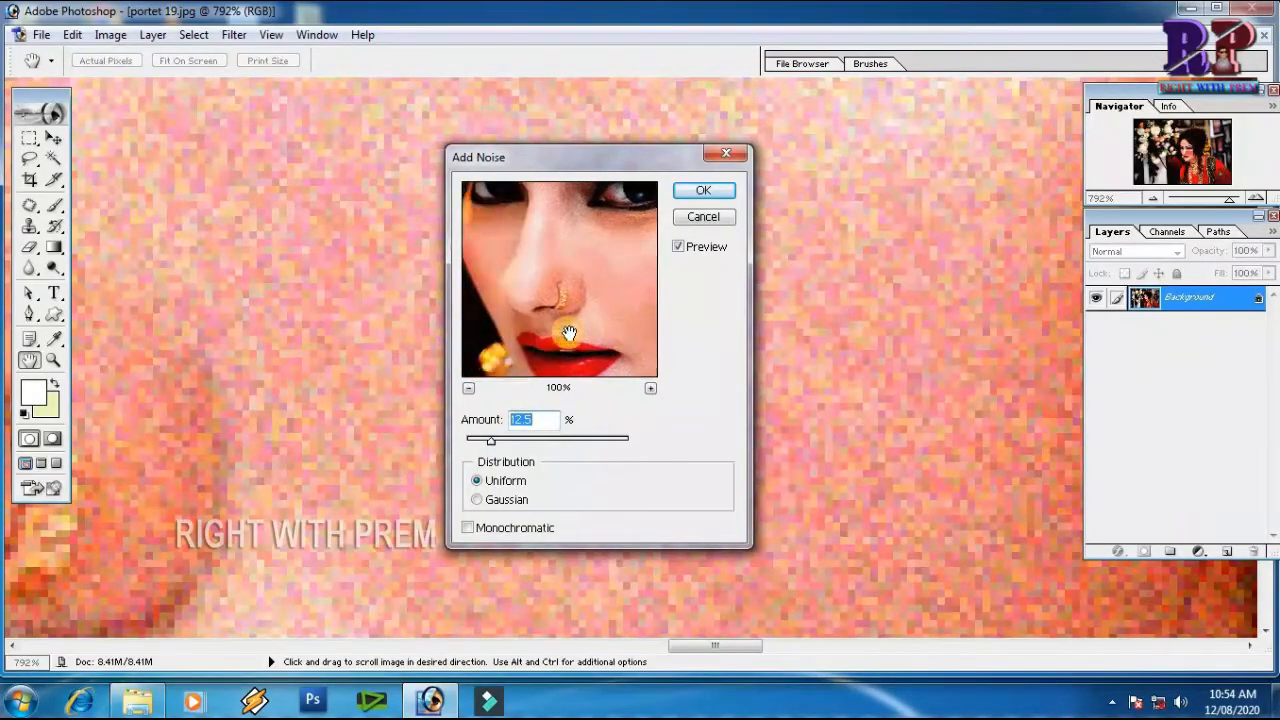
{"action": "left_click", "coordinate": [710, 190]}
{"action": "key", "text": "w"}
{"action": "key", "text": "space"}
{"action": "left_click_drag", "start_coordinate": [478, 310], "coordinate": [843, 220]}
{"action": "left_click_drag", "start_coordinate": [475, 368], "coordinate": [646, 311]}
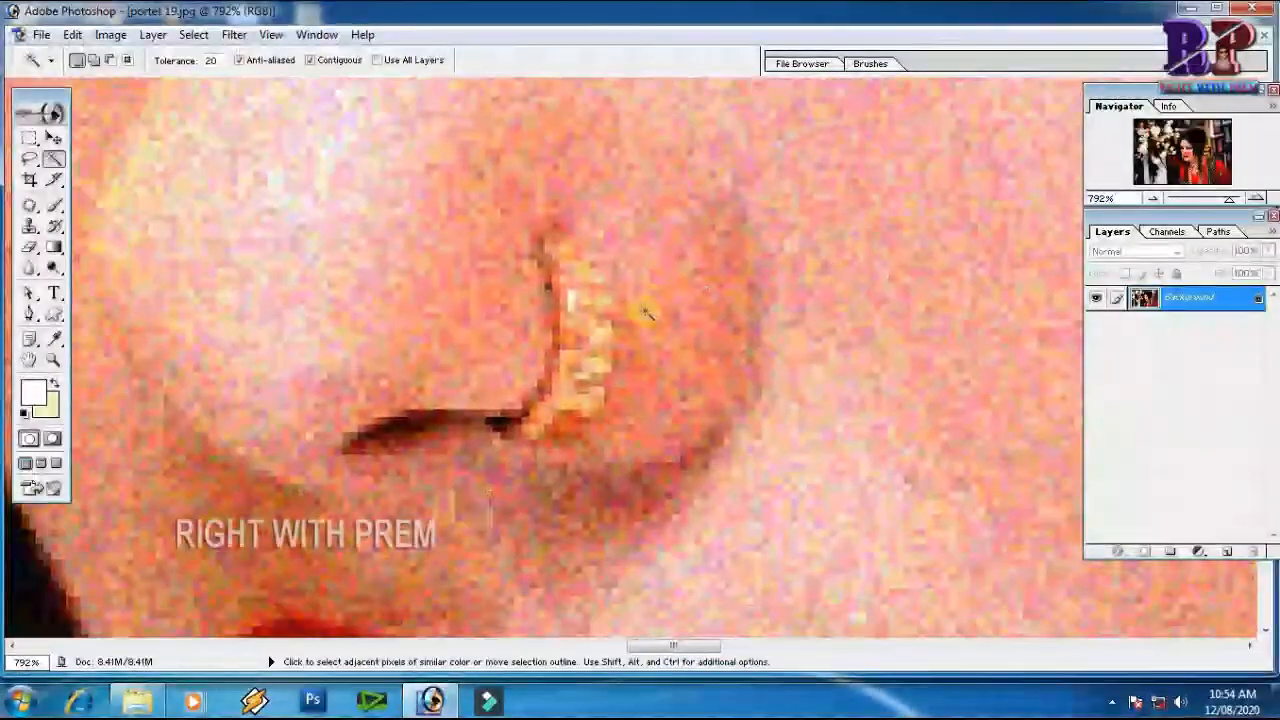
{"action": "scroll", "coordinate": [646, 316], "scroll_direction": "down", "scroll_amount": 5}
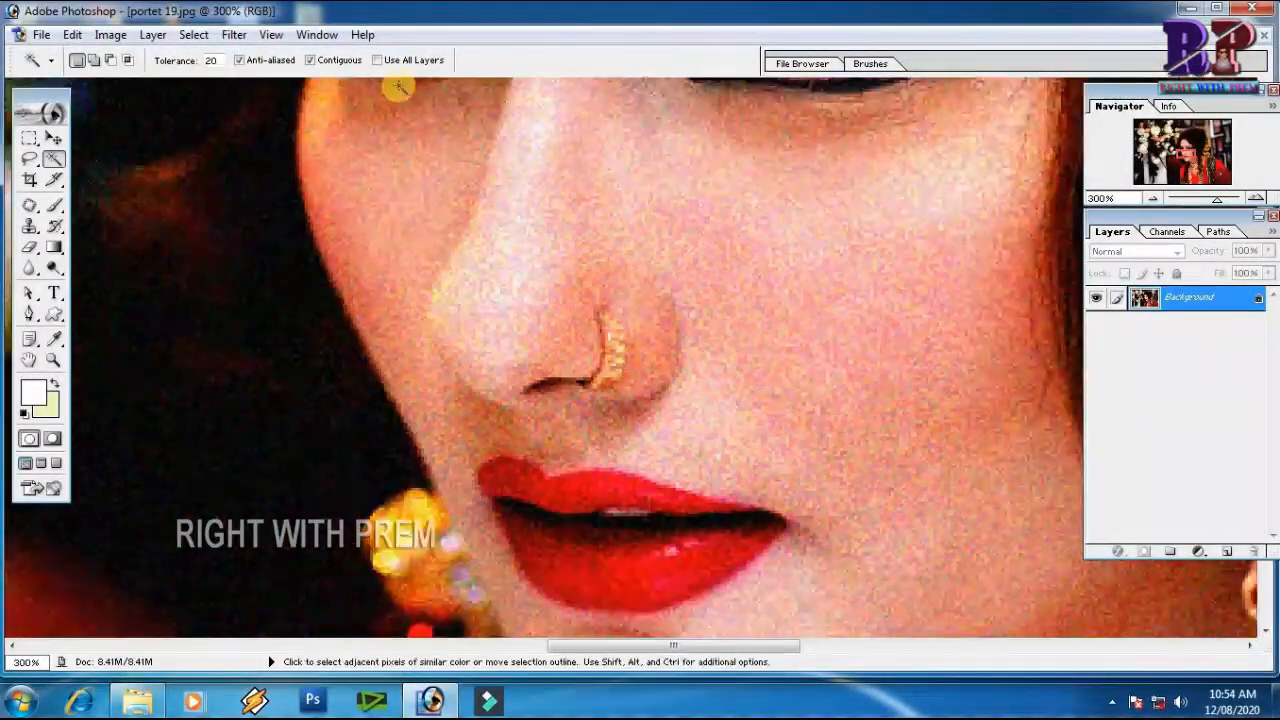
Apply the Dust & Scratches filter to the whole portrait with a radius of 5 pixels and a threshold of 5 levels
{"action": "left_click", "coordinate": [238, 37]}
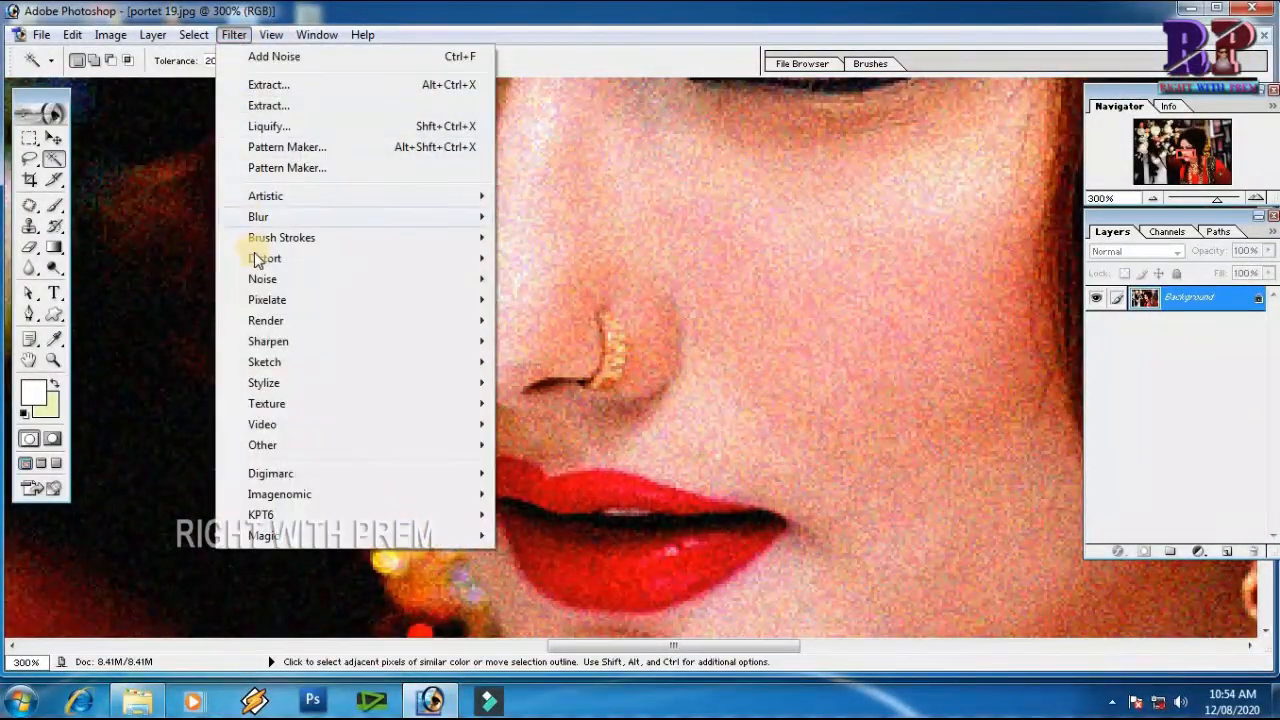
{"action": "mouse_move", "coordinate": [408, 288]}
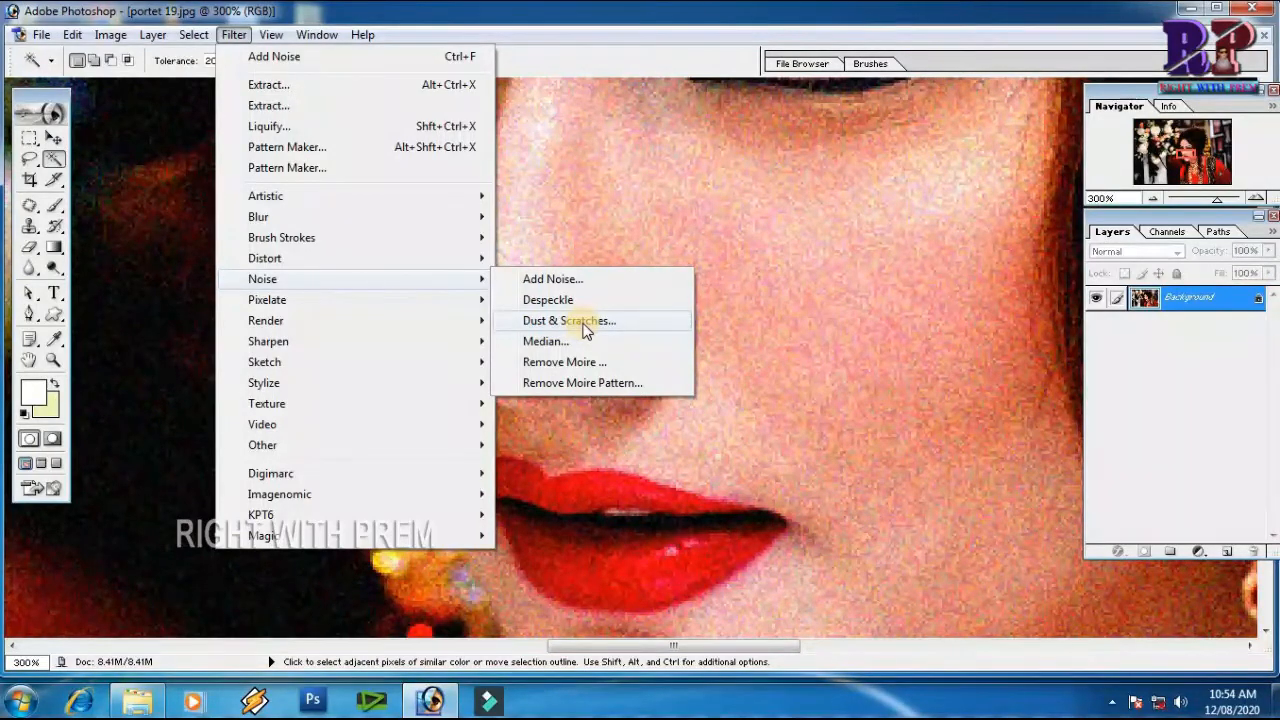
{"action": "left_click", "coordinate": [585, 321]}
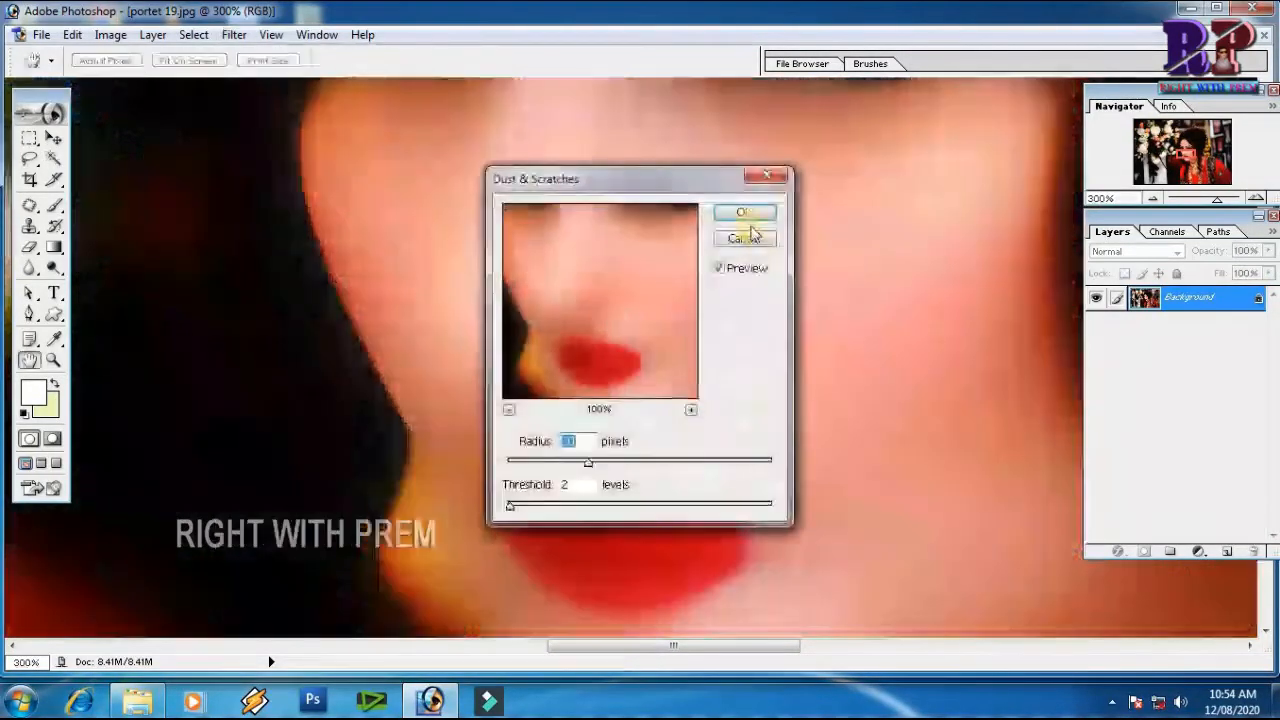
{"action": "left_click_drag", "start_coordinate": [586, 462], "coordinate": [526, 463]}
{"action": "left_click_drag", "start_coordinate": [511, 506], "coordinate": [514, 506]}
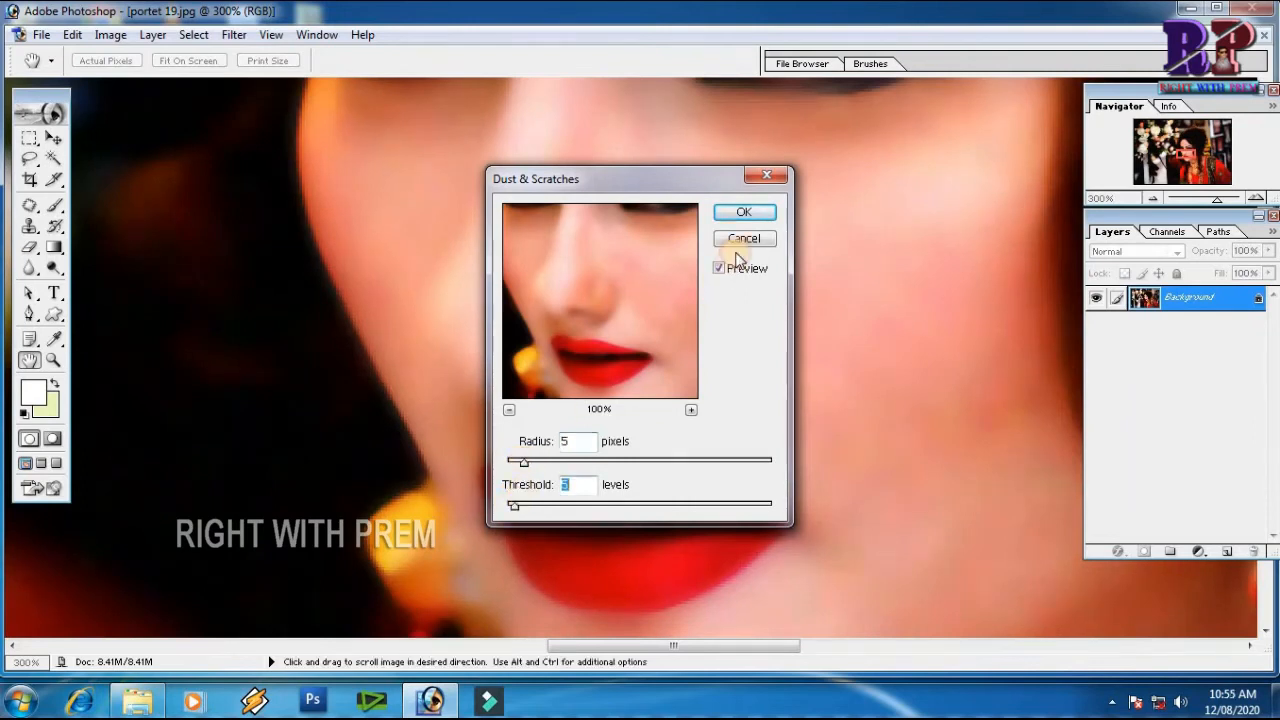
{"action": "left_click", "coordinate": [744, 211]}
{"action": "key", "text": "w"}
{"action": "key", "text": "ctrl+minus"}
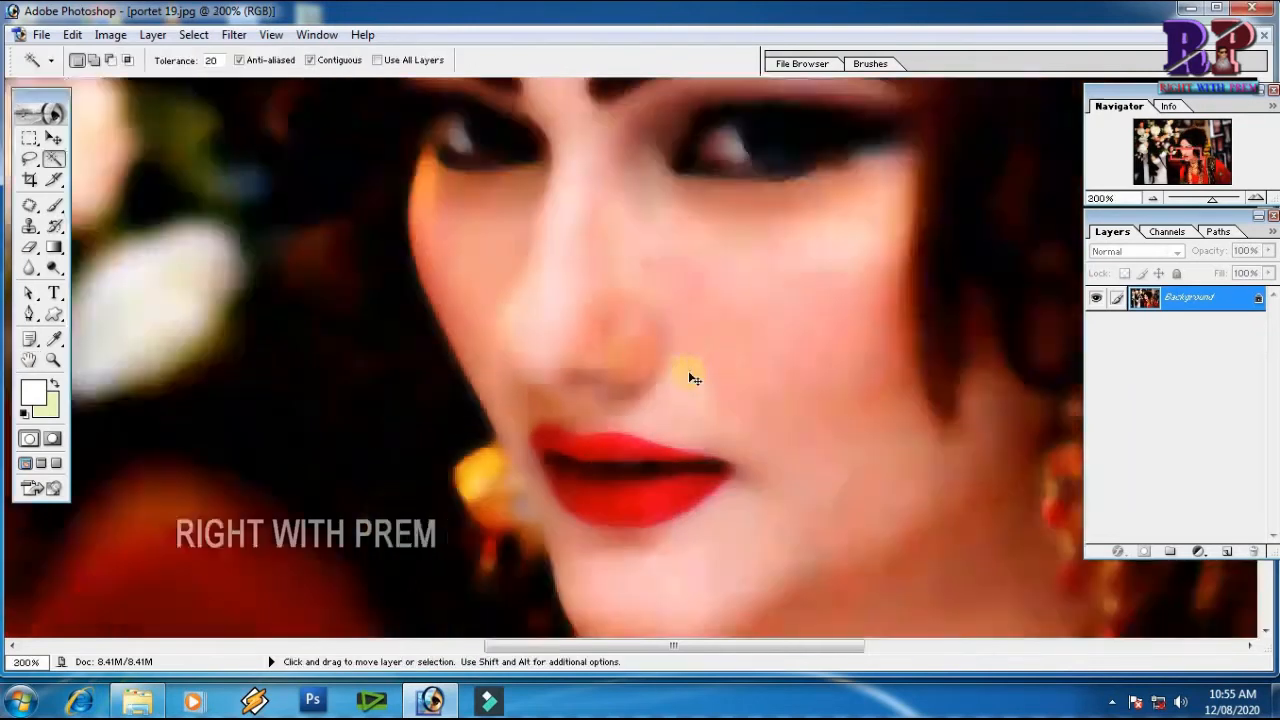
{"action": "key", "text": "ctrl+minus"}
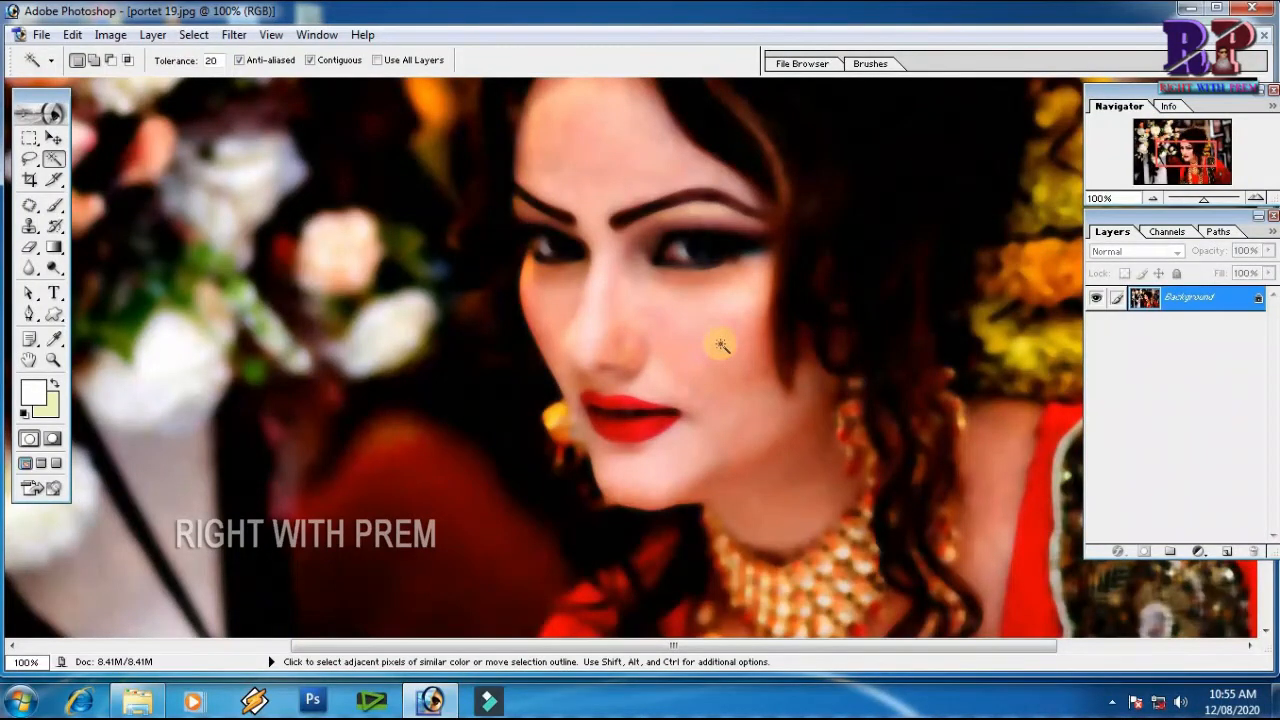
Compare the portrait with and without the Dust & Scratches filter, and leave the filter undone
{"action": "key", "text": "ctrl+z"}
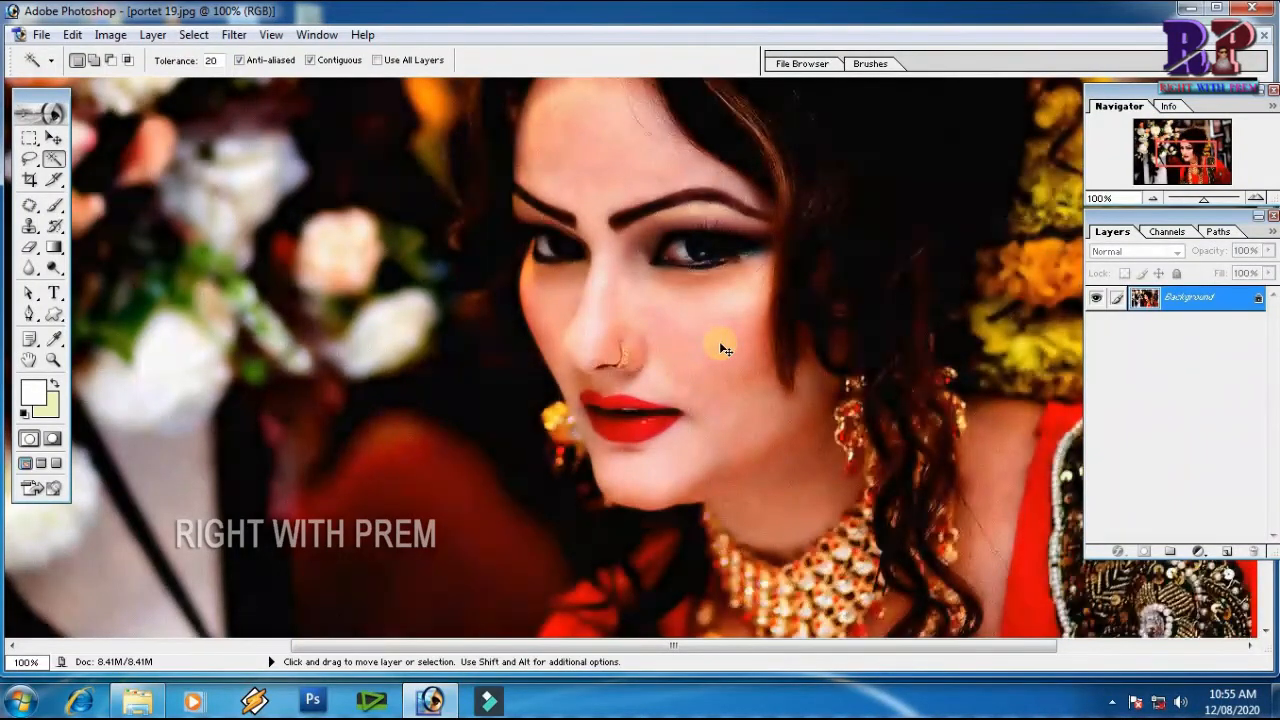
{"action": "key", "text": "ctrl+z"}
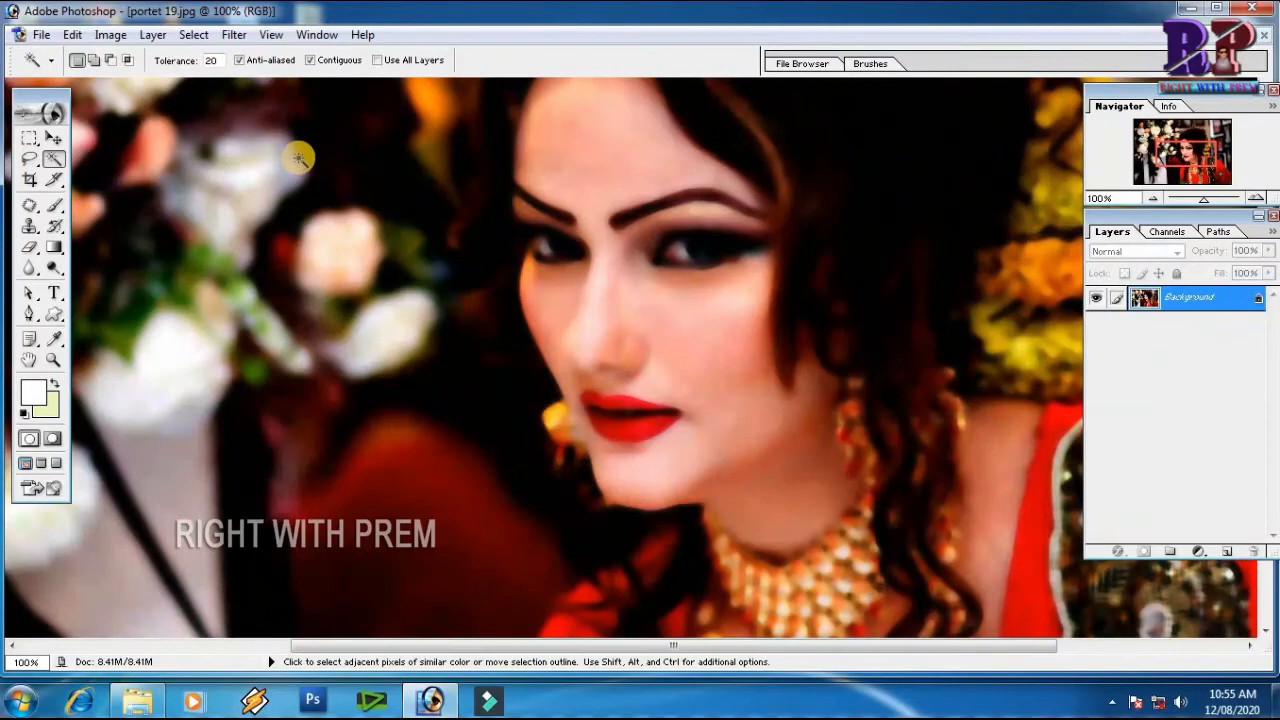
{"action": "key", "text": "ctrl+z"}
Try Dust & Scratches on the whole portrait with radius 4 pixels and threshold 2 levels, and cancel it
{"action": "left_click", "coordinate": [236, 34]}
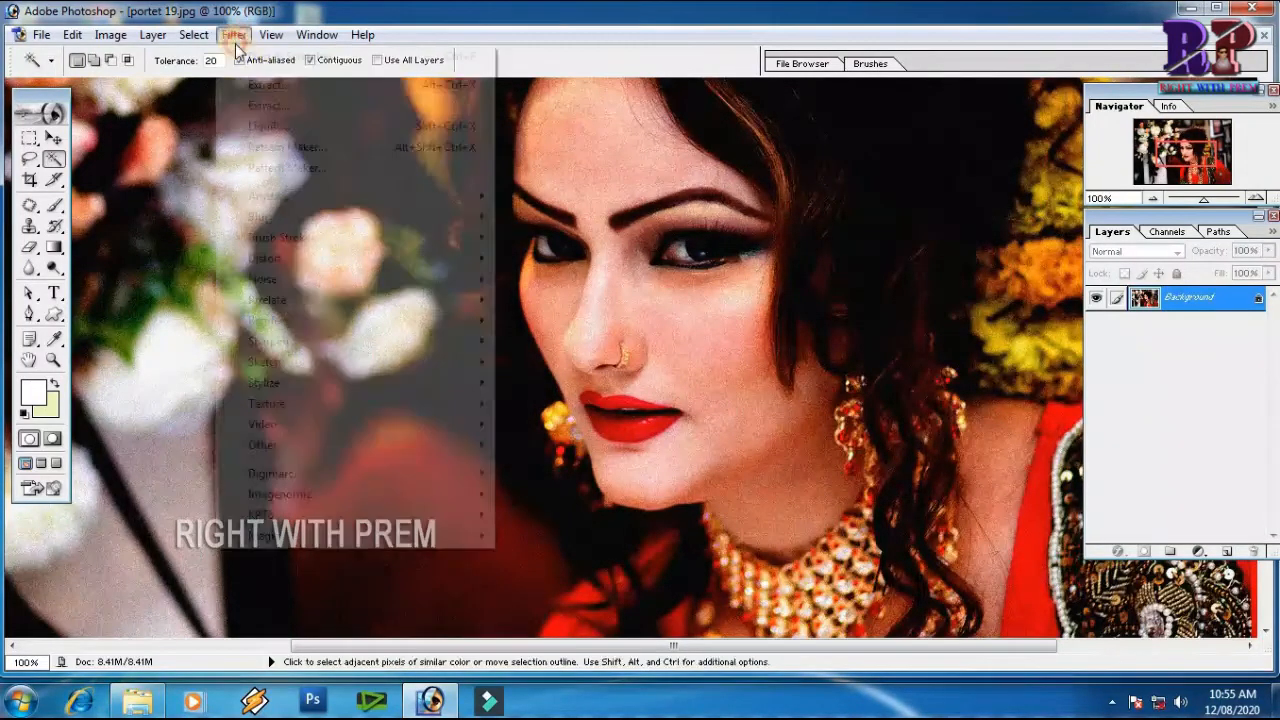
{"action": "mouse_move", "coordinate": [292, 279]}
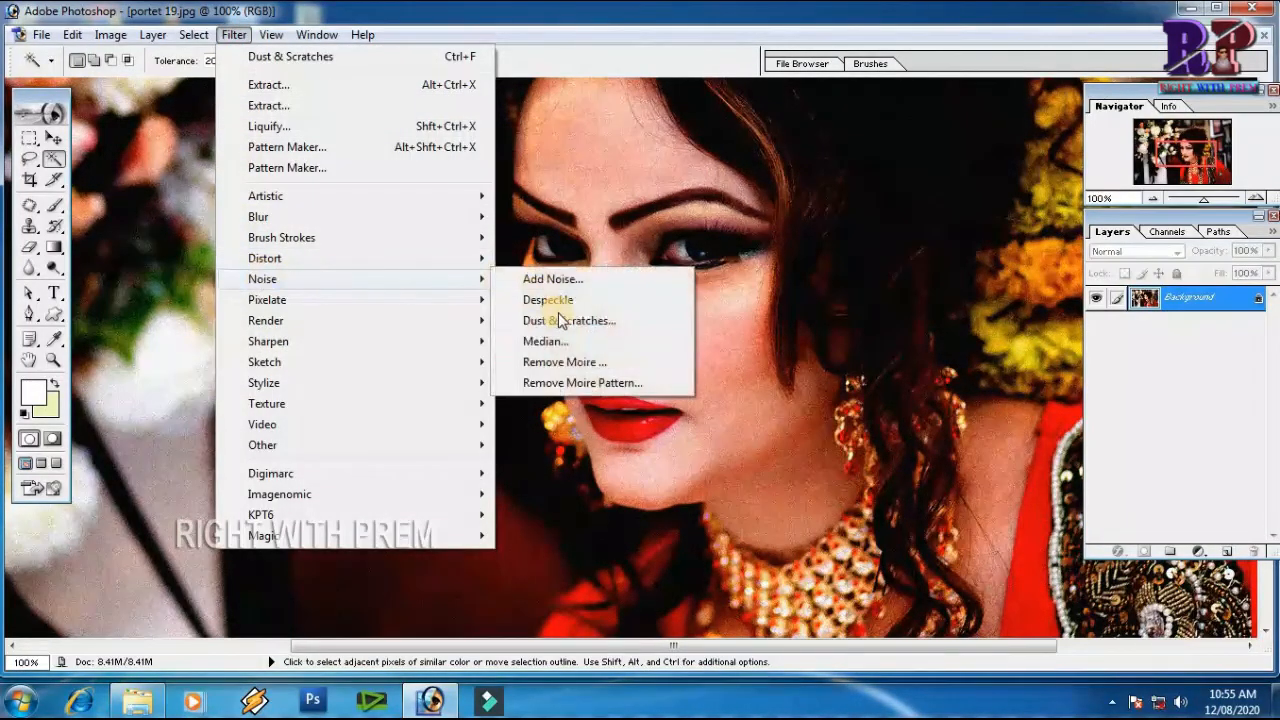
{"action": "left_click", "coordinate": [567, 325]}
{"action": "left_click_drag", "start_coordinate": [666, 186], "coordinate": [988, 238]}
{"action": "left_click_drag", "start_coordinate": [840, 514], "coordinate": [831, 514]}
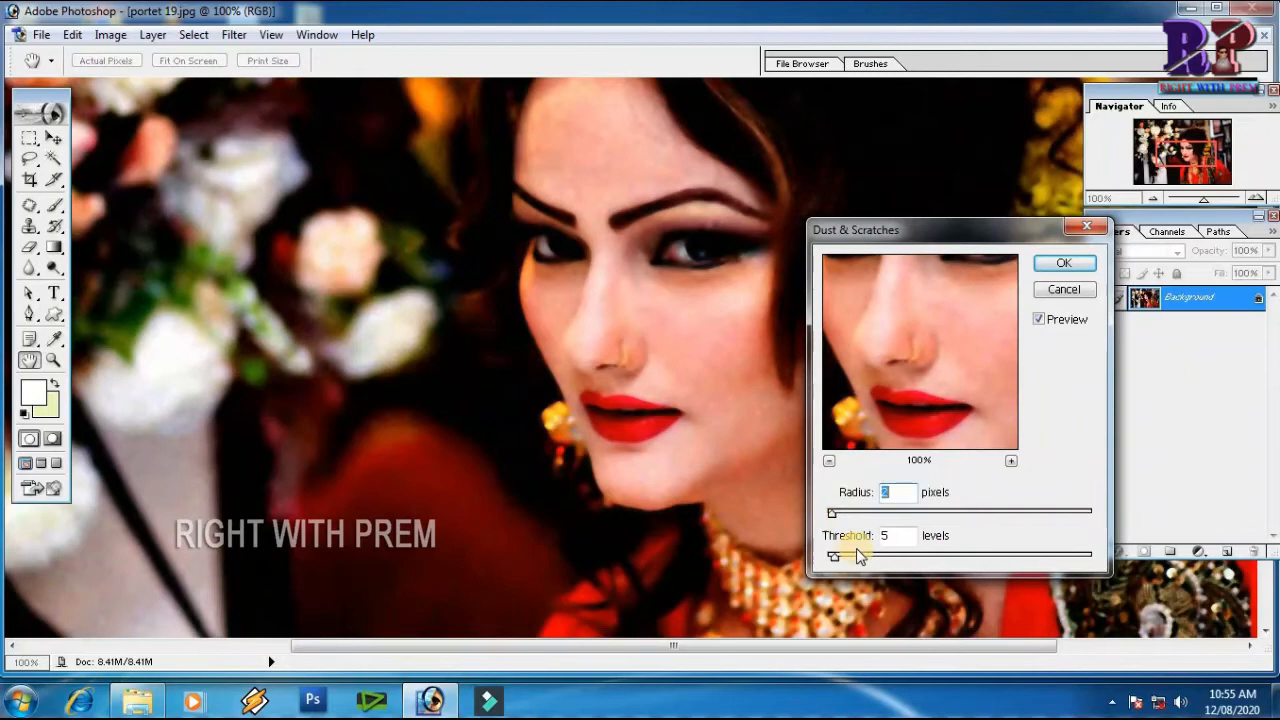
{"action": "mouse_move", "coordinate": [834, 562]}
{"action": "left_mouse_down"}
{"action": "mouse_move", "coordinate": [910, 556]}
{"action": "mouse_move", "coordinate": [829, 563]}
{"action": "left_mouse_up"}
{"action": "left_click_drag", "start_coordinate": [832, 515], "coordinate": [844, 520]}
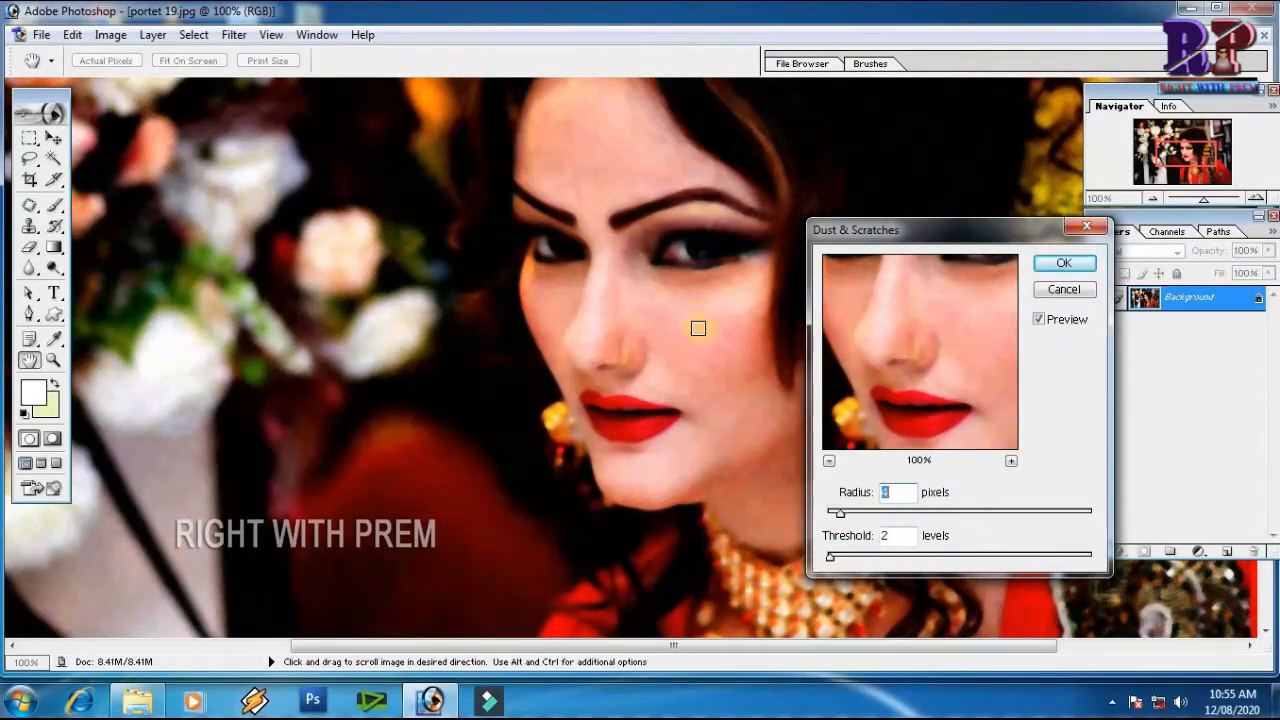
{"action": "left_click", "coordinate": [1060, 291]}
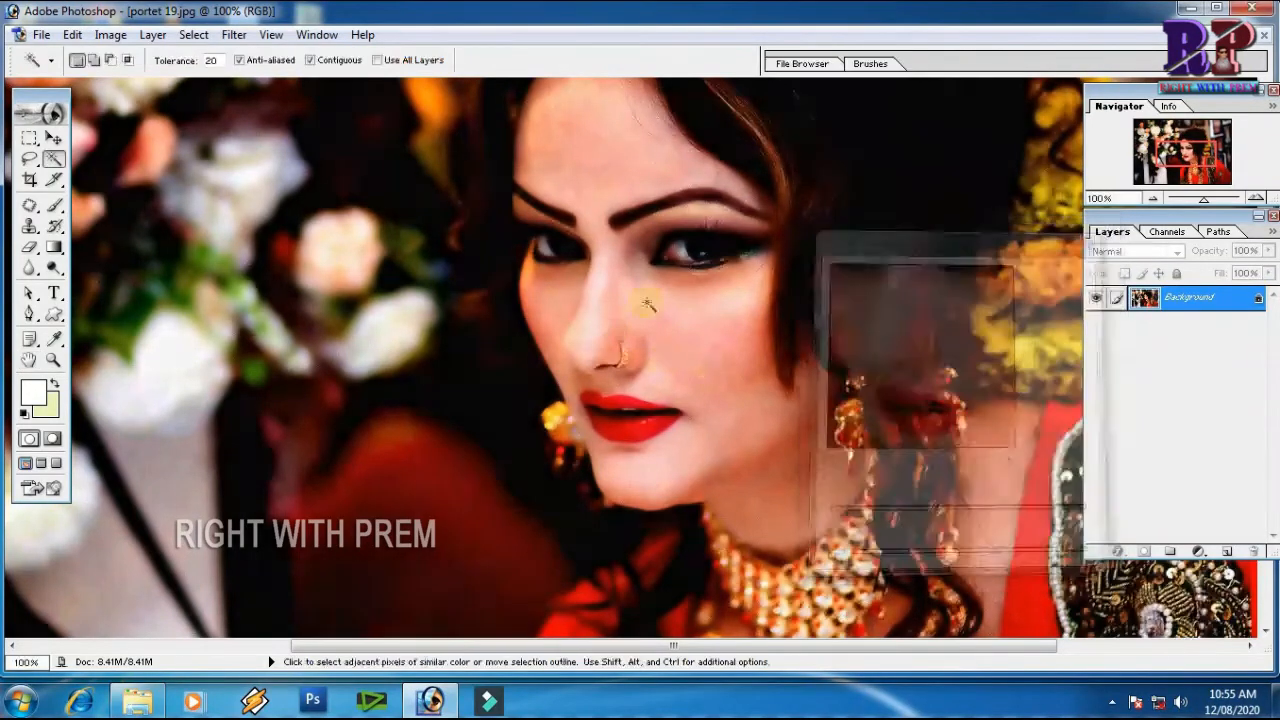
Try to select the noisy forehead skin with the Magic Wand at tolerance 20
{"action": "left_click", "coordinate": [551, 162]}
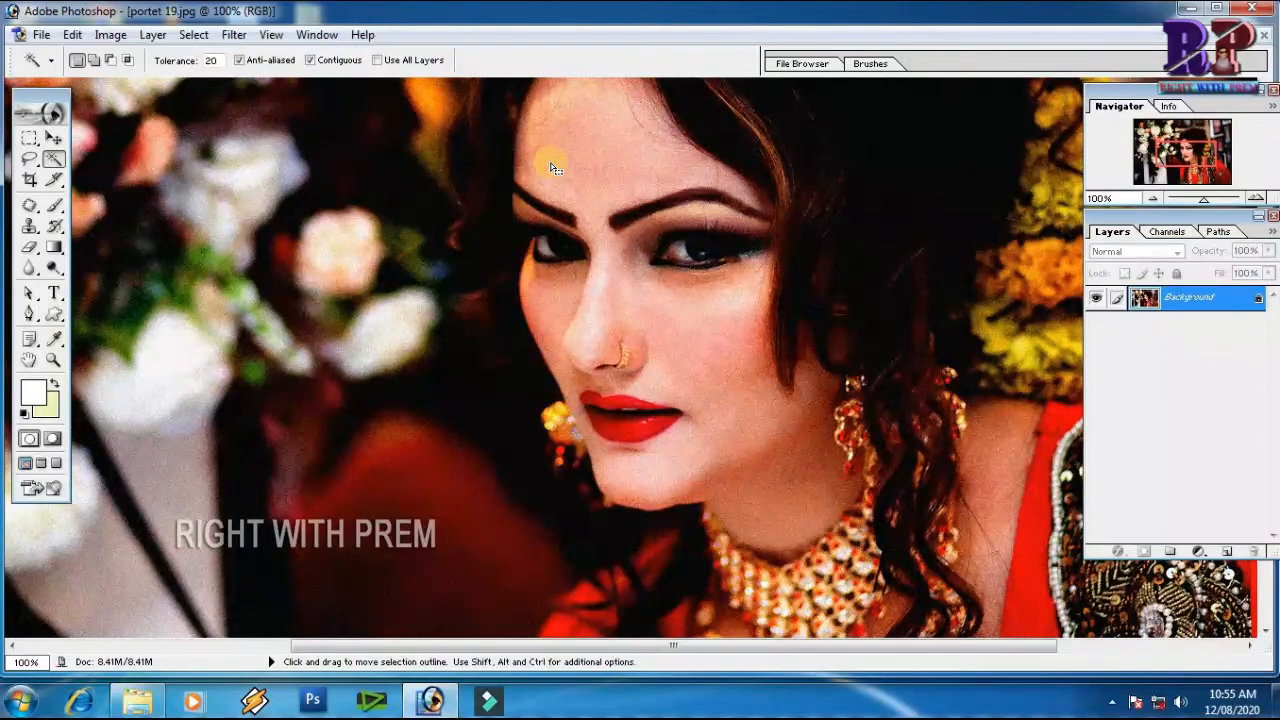
{"action": "left_click", "coordinate": [546, 157]}
{"action": "left_click", "coordinate": [575, 165]}
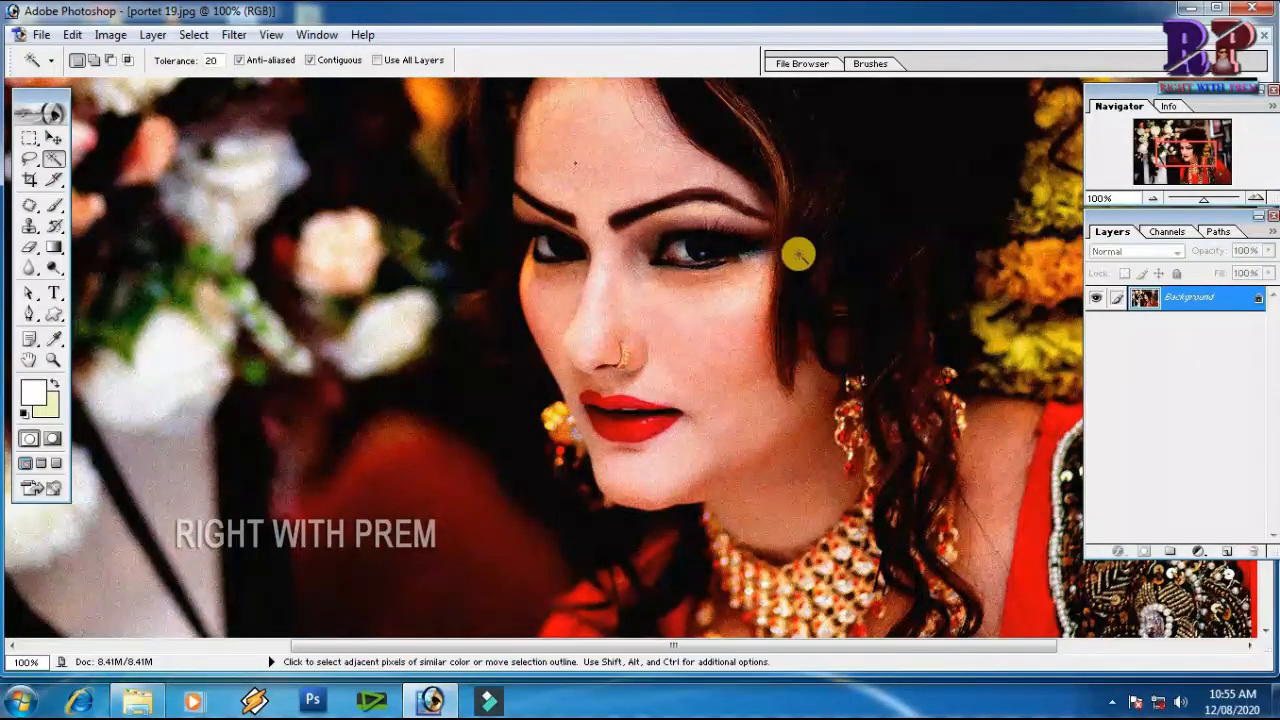
Select the woman's face and neck skin with the Magic Wand at tolerance 20, adding forehead, nose, cheeks, eyelid, chin and neck
{"action": "left_click", "coordinate": [587, 177]}
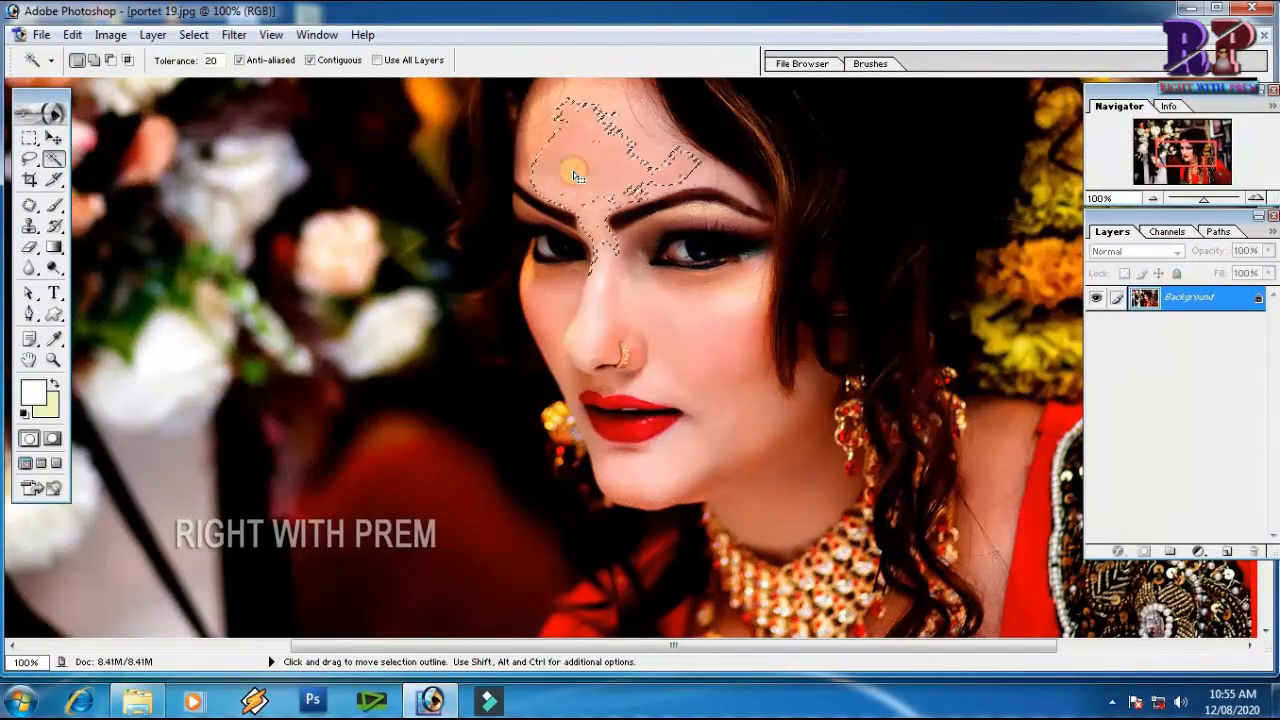
{"action": "left_click", "coordinate": [590, 112]}
{"action": "left_click", "coordinate": [693, 171]}
{"action": "left_click", "coordinate": [716, 173]}
{"action": "left_click", "coordinate": [740, 186]}
{"action": "left_click", "coordinate": [566, 290]}
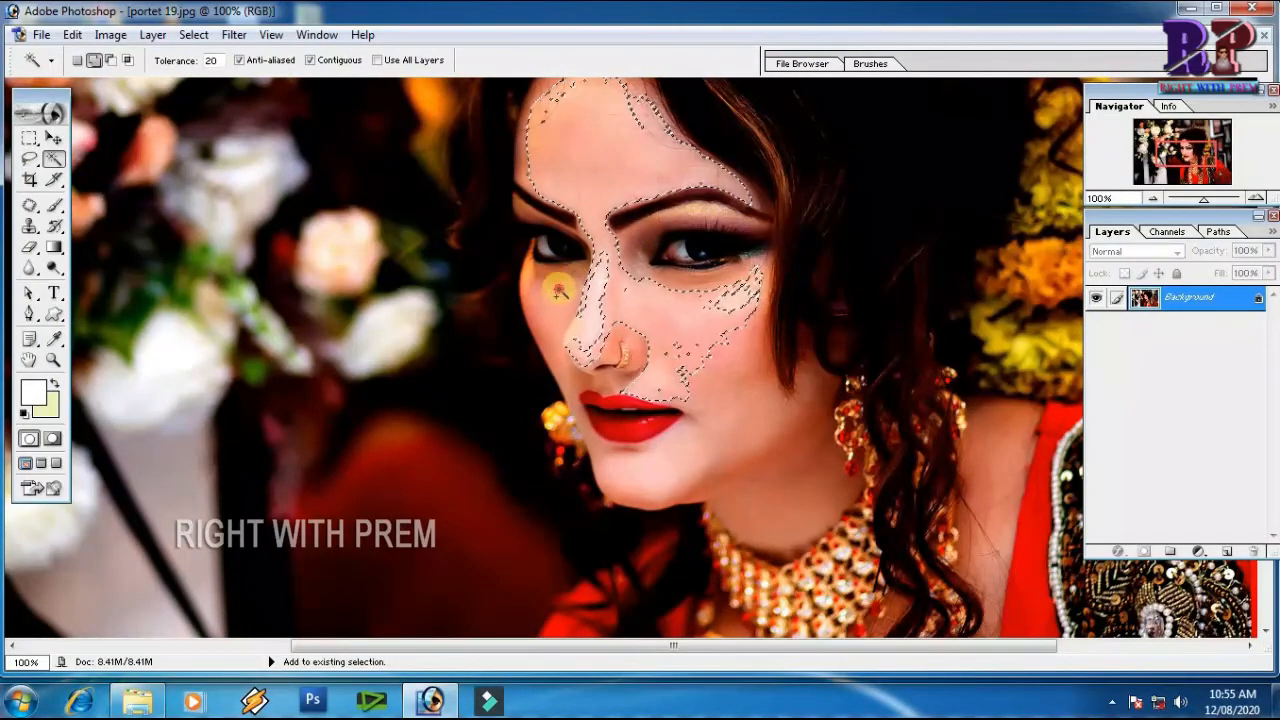
{"action": "left_click", "coordinate": [529, 277]}
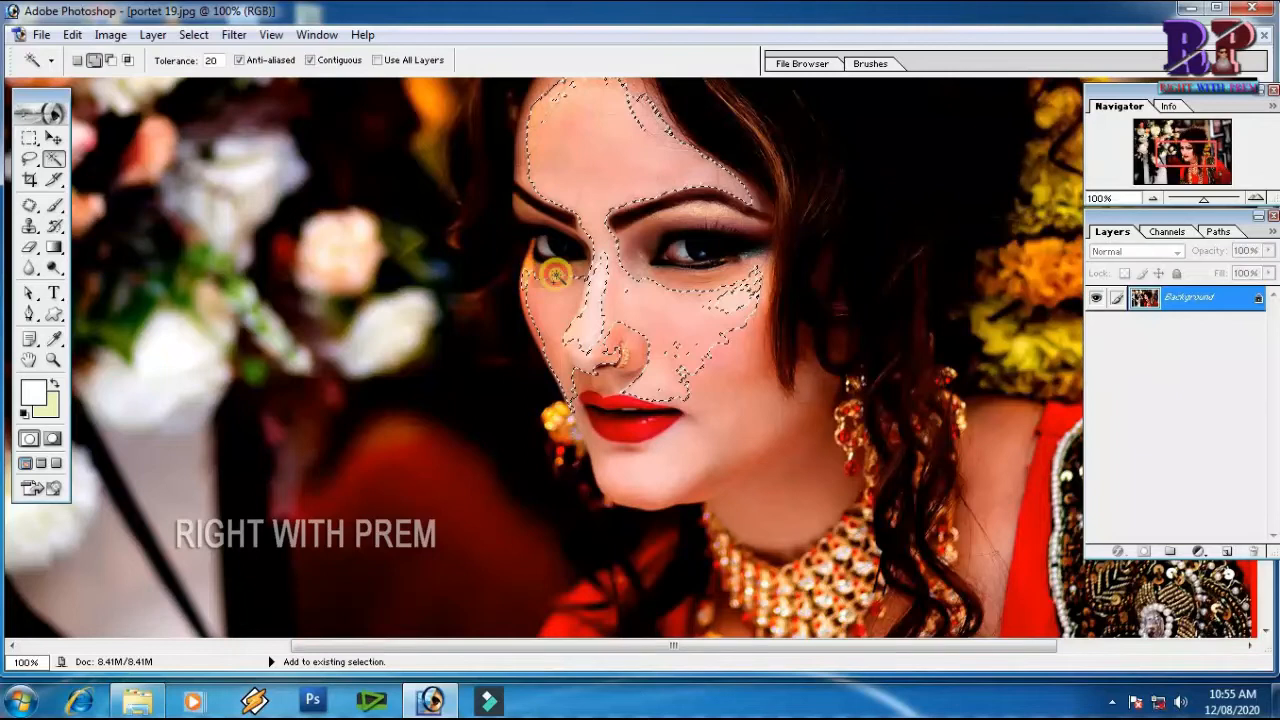
{"action": "left_click", "coordinate": [641, 237]}
{"action": "left_click", "coordinate": [742, 372], "text": "shift"}
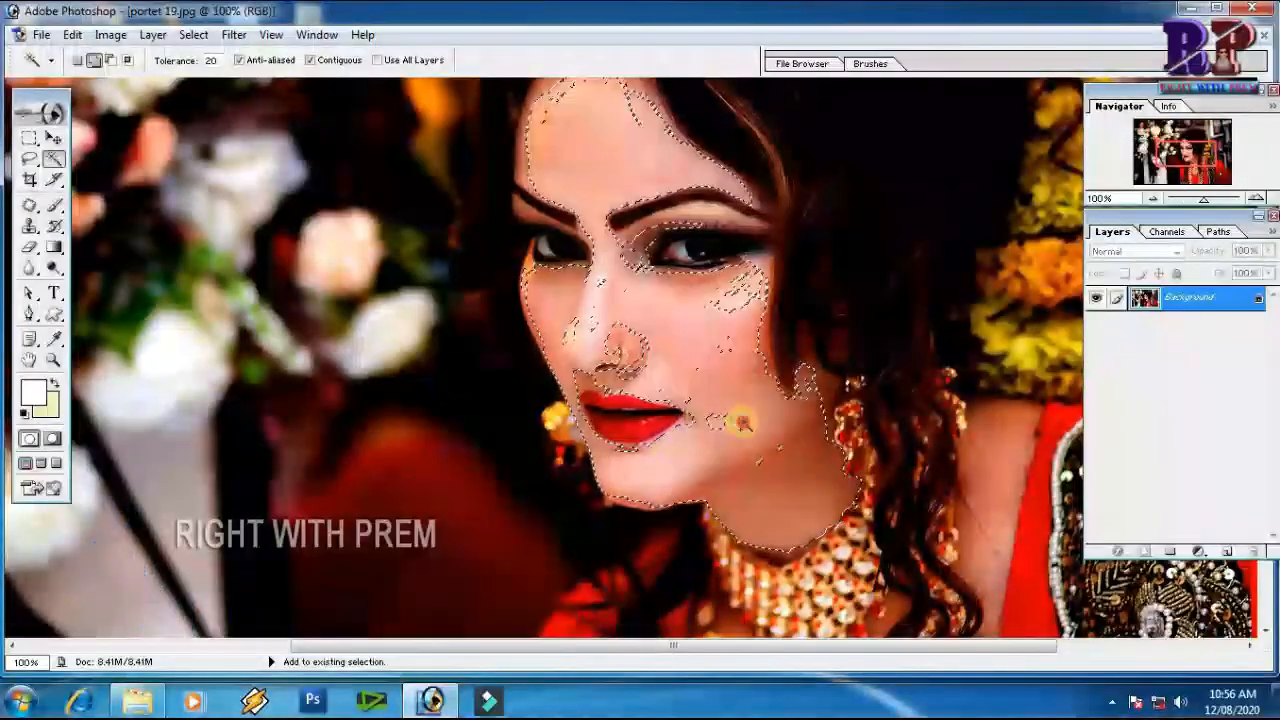
{"action": "left_click", "coordinate": [742, 422]}
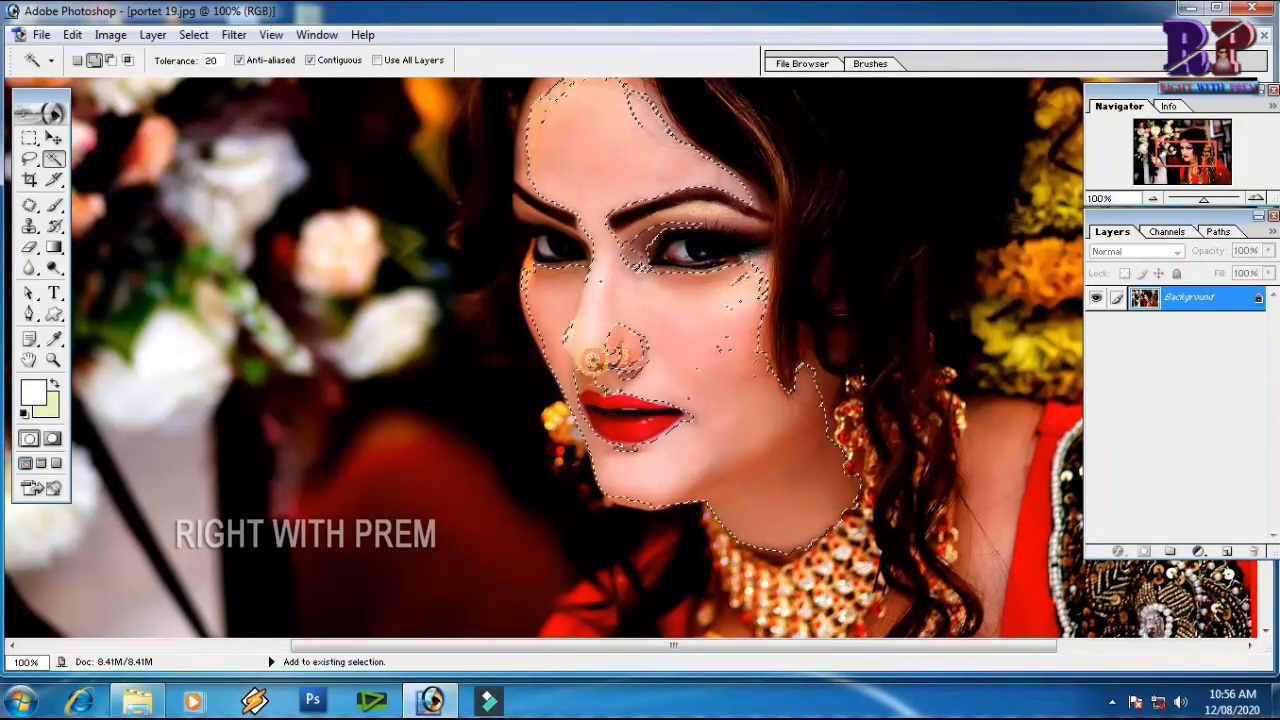
Feather the face and neck skin selection by 4 pixels
{"action": "right_click", "coordinate": [700, 320]}
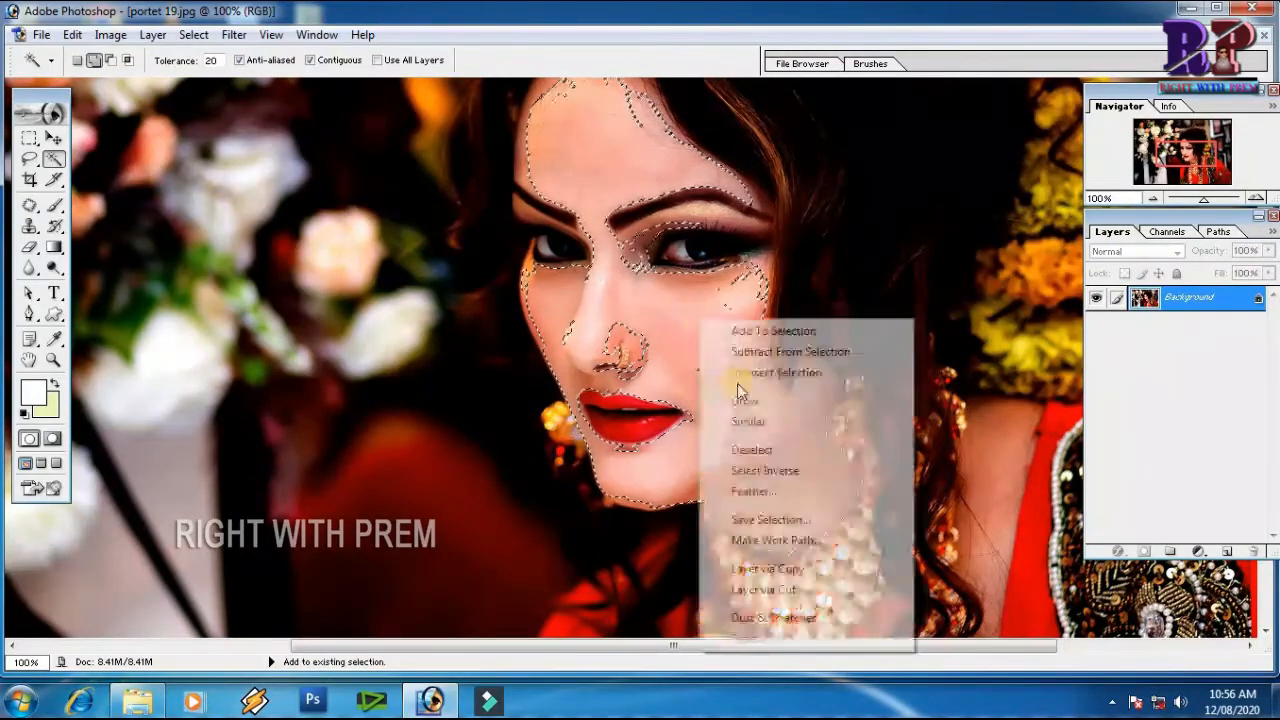
{"action": "left_click", "coordinate": [753, 491]}
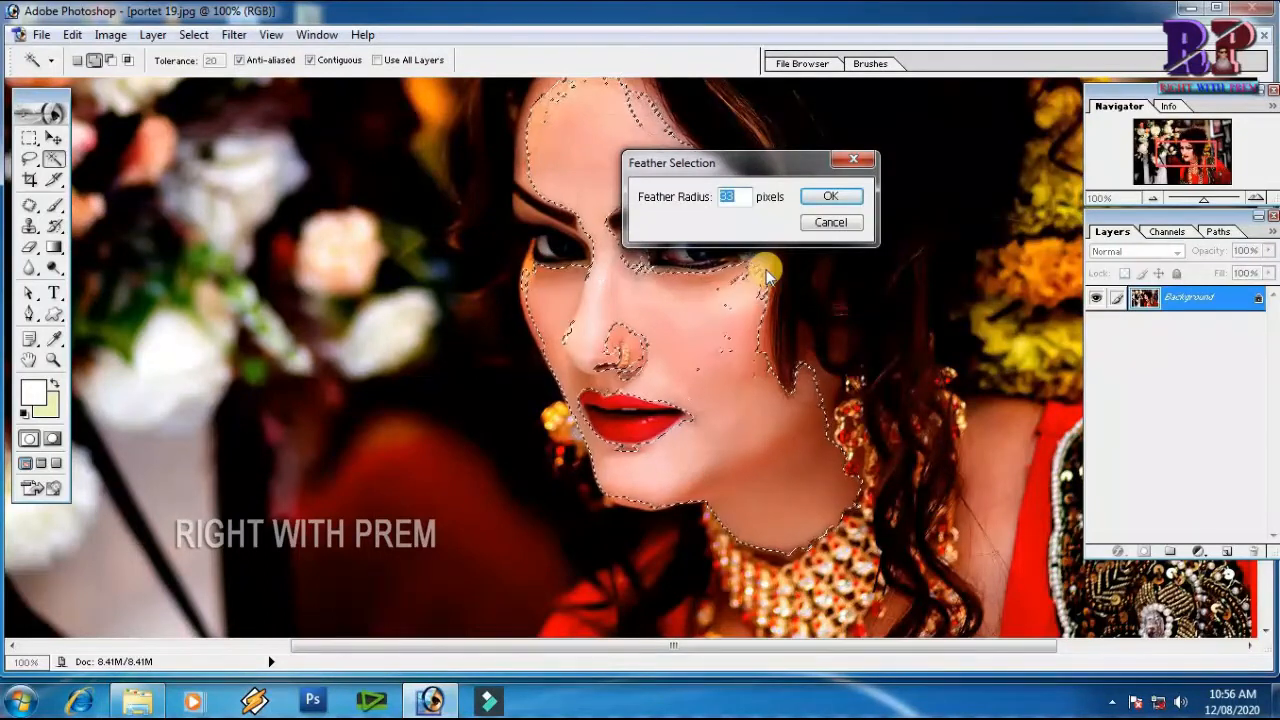
{"action": "type", "text": "4"}
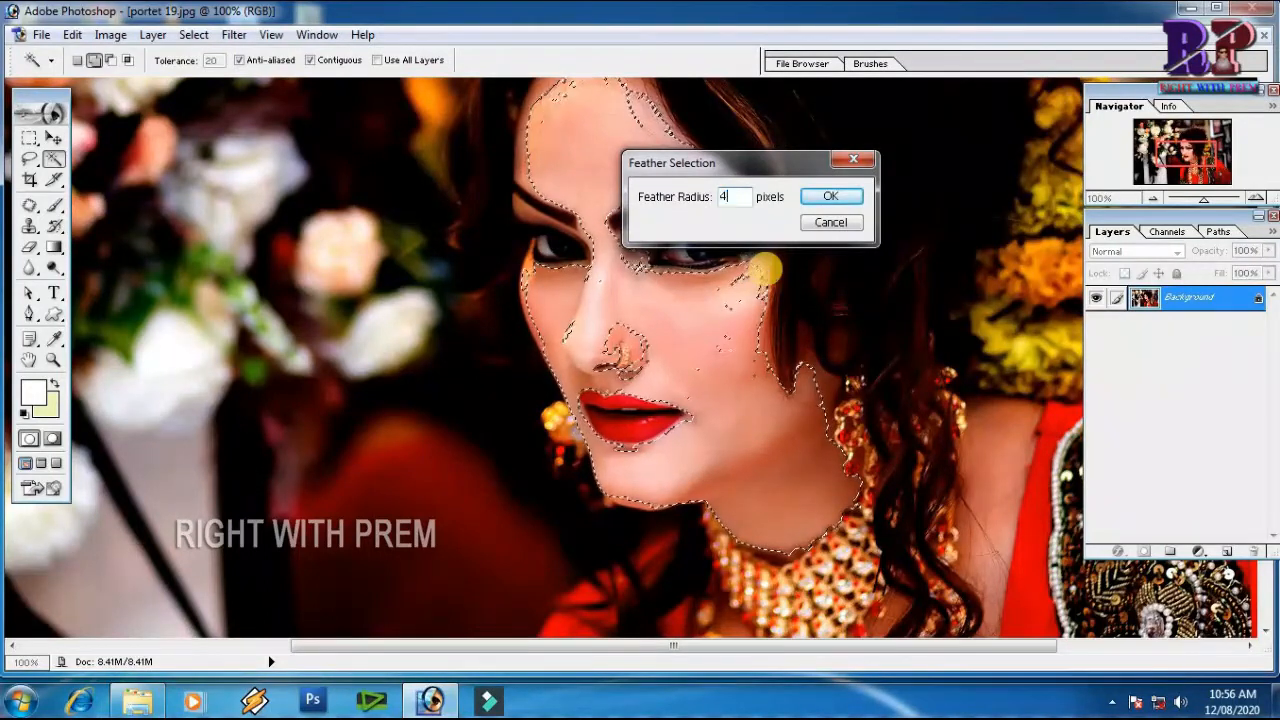
{"action": "left_click", "coordinate": [833, 194]}
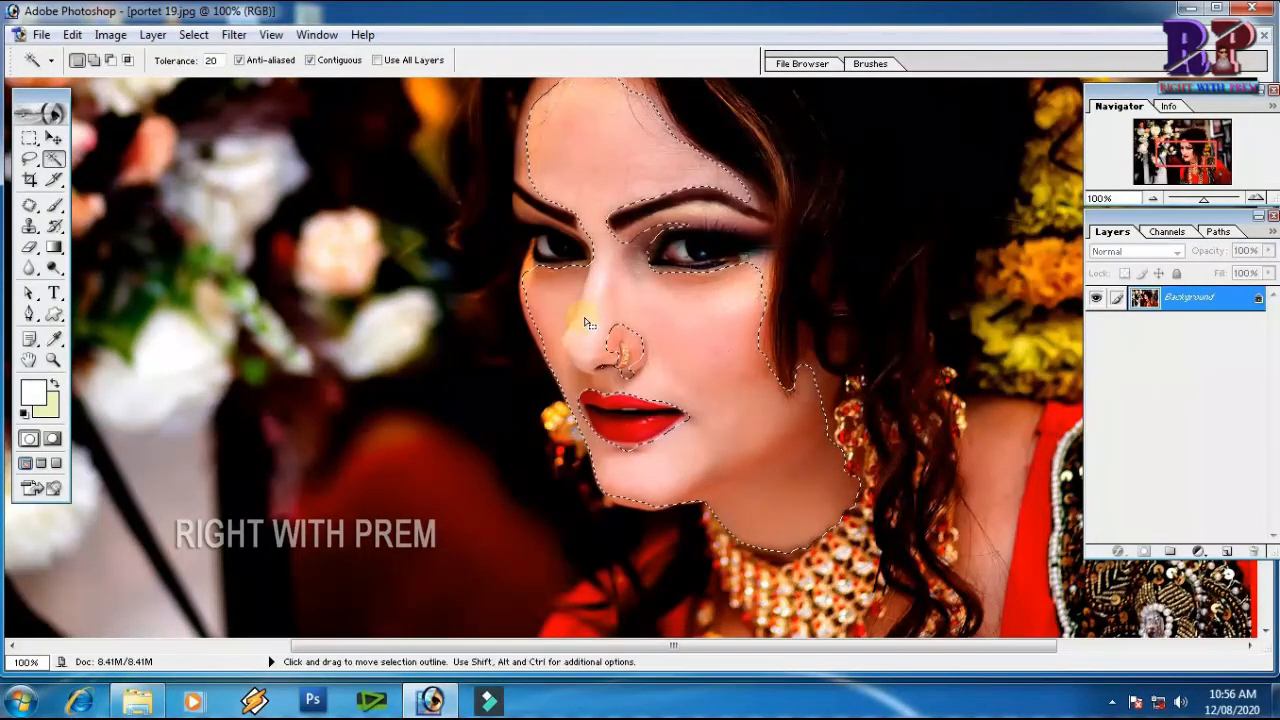
Smooth the selected face and neck skin with Dust & Scratches at radius 10 pixels and threshold 5 levels, and clear the selection
{"action": "left_click", "coordinate": [238, 37]}
{"action": "mouse_move", "coordinate": [370, 281]}
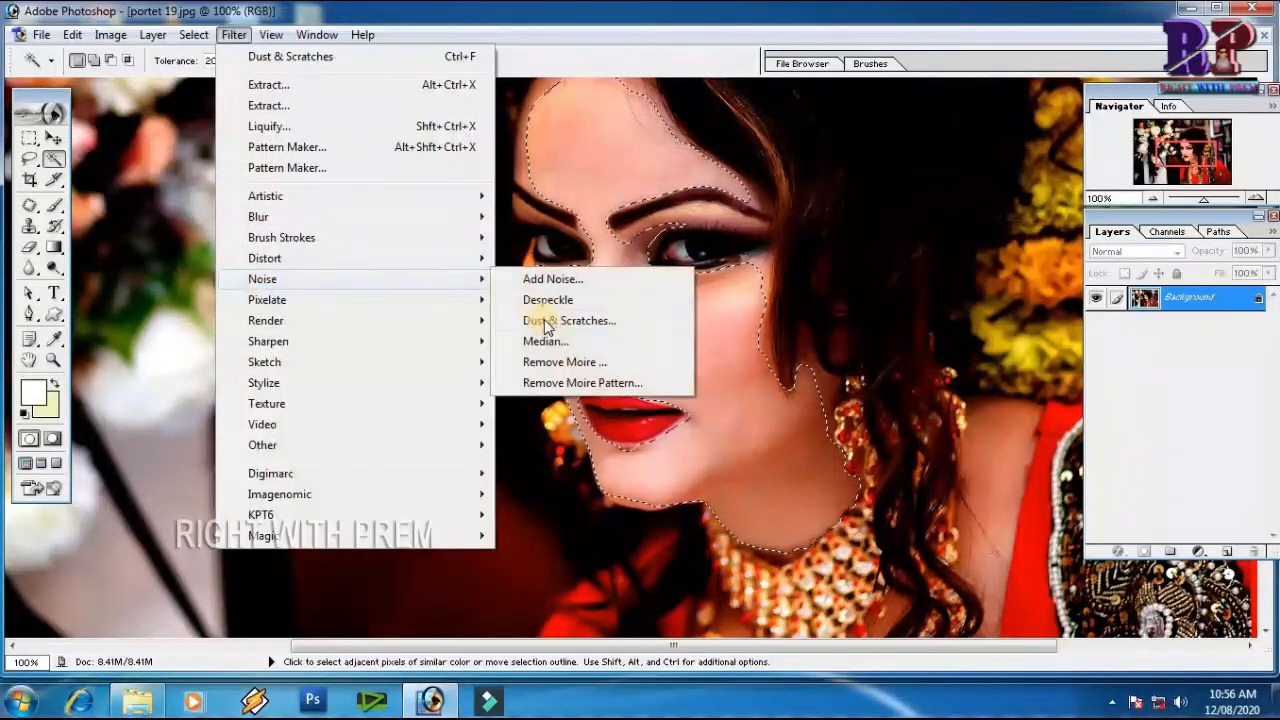
{"action": "left_click", "coordinate": [550, 321]}
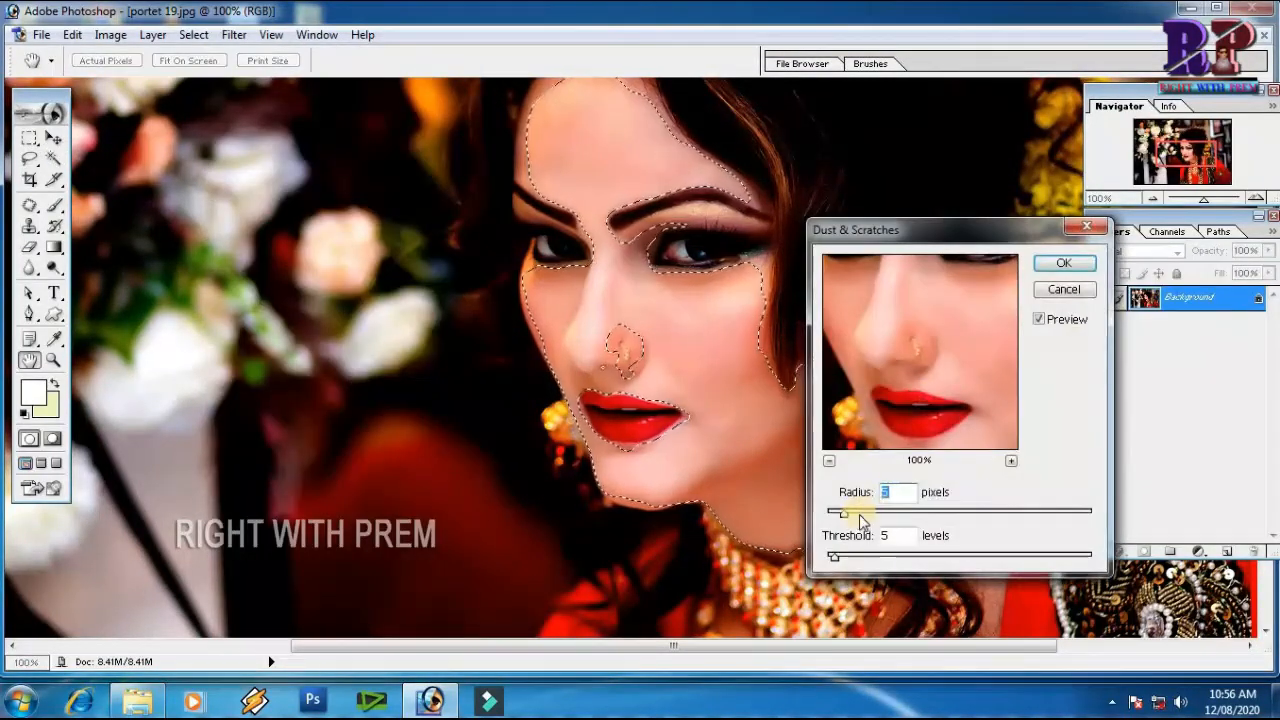
{"action": "left_click_drag", "start_coordinate": [845, 514], "coordinate": [866, 514]}
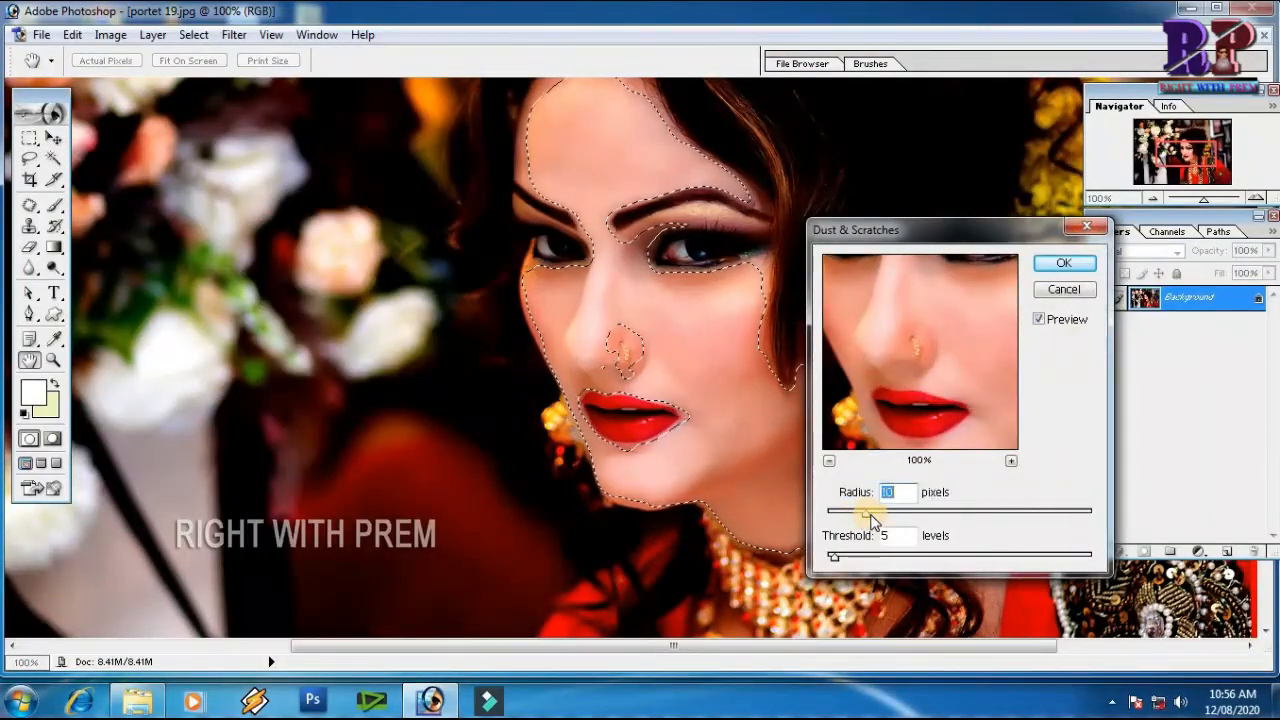
{"action": "left_click", "coordinate": [1063, 263]}
{"action": "key", "text": "w"}
{"action": "key", "text": "ctrl+d"}
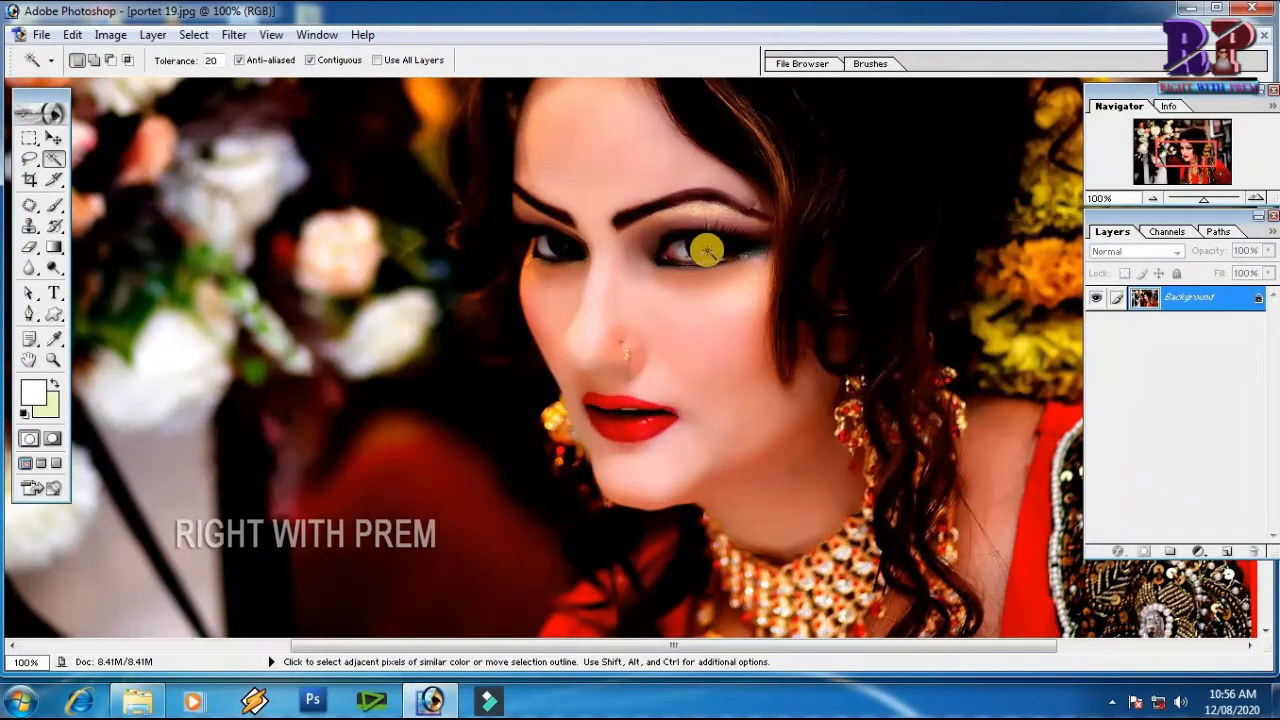
Examine the smoothed skin around the nose ring up close and switch to the Polygonal Lasso tool
{"action": "key", "text": "ctrl+space"}
{"action": "left_click_drag", "start_coordinate": [534, 282], "coordinate": [766, 403]}
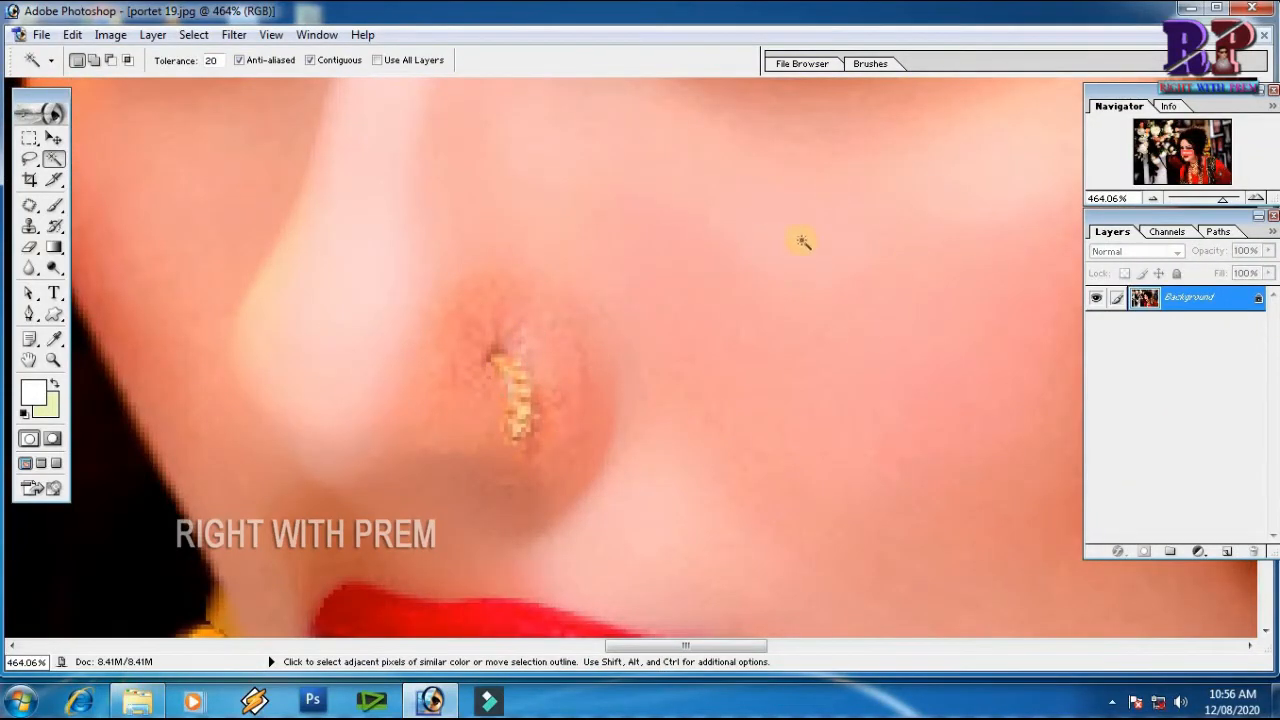
{"action": "key", "text": "space"}
{"action": "left_click_drag", "start_coordinate": [436, 320], "coordinate": [394, 386]}
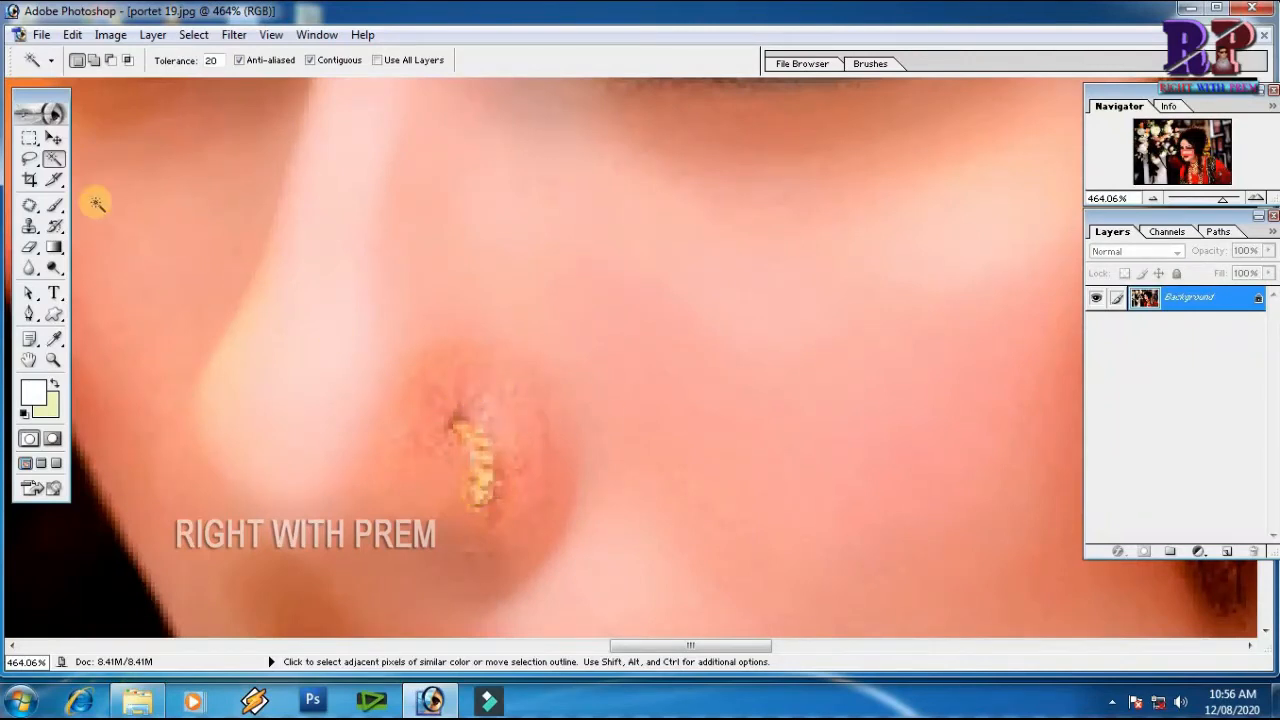
{"action": "mouse_move", "coordinate": [33, 162]}
{"action": "left_mouse_down"}
{"action": "mouse_move", "coordinate": [83, 190]}
{"action": "mouse_move", "coordinate": [94, 178]}
{"action": "left_mouse_up"}
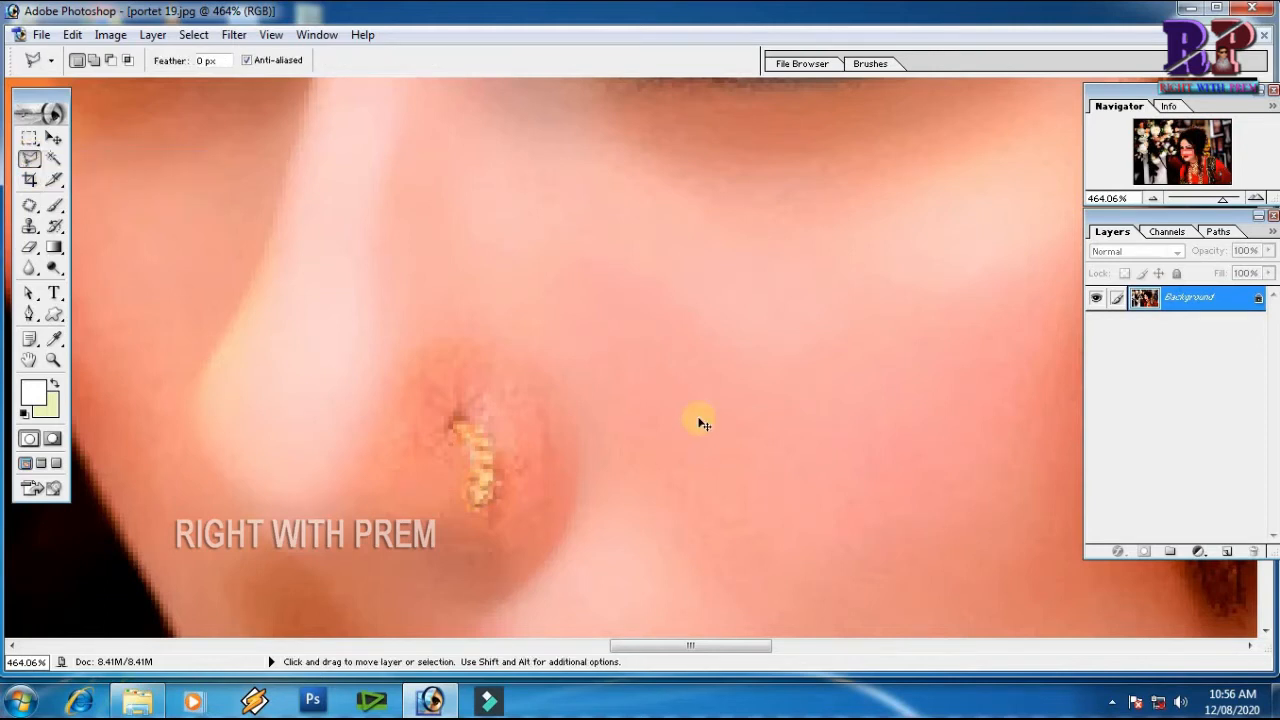
{"action": "key", "text": "ctrl+minus"}
{"action": "key", "text": "ctrl+minus"}
{"action": "key", "text": "ctrl+minus"}
{"action": "key", "text": "ctrl+minus"}
{"action": "key", "text": "ctrl+minus"}
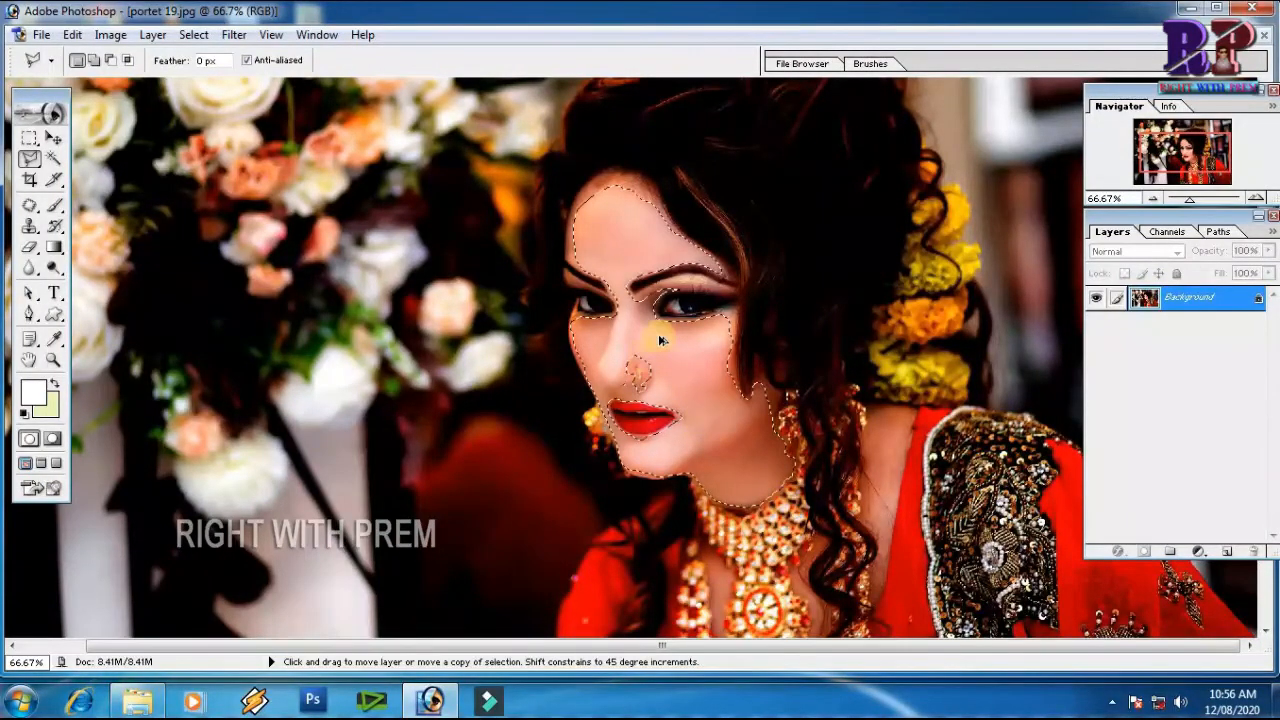
Try the Median filter on the whole portrait with a radius of 10 pixels, and cancel it
{"action": "left_click", "coordinate": [235, 35]}
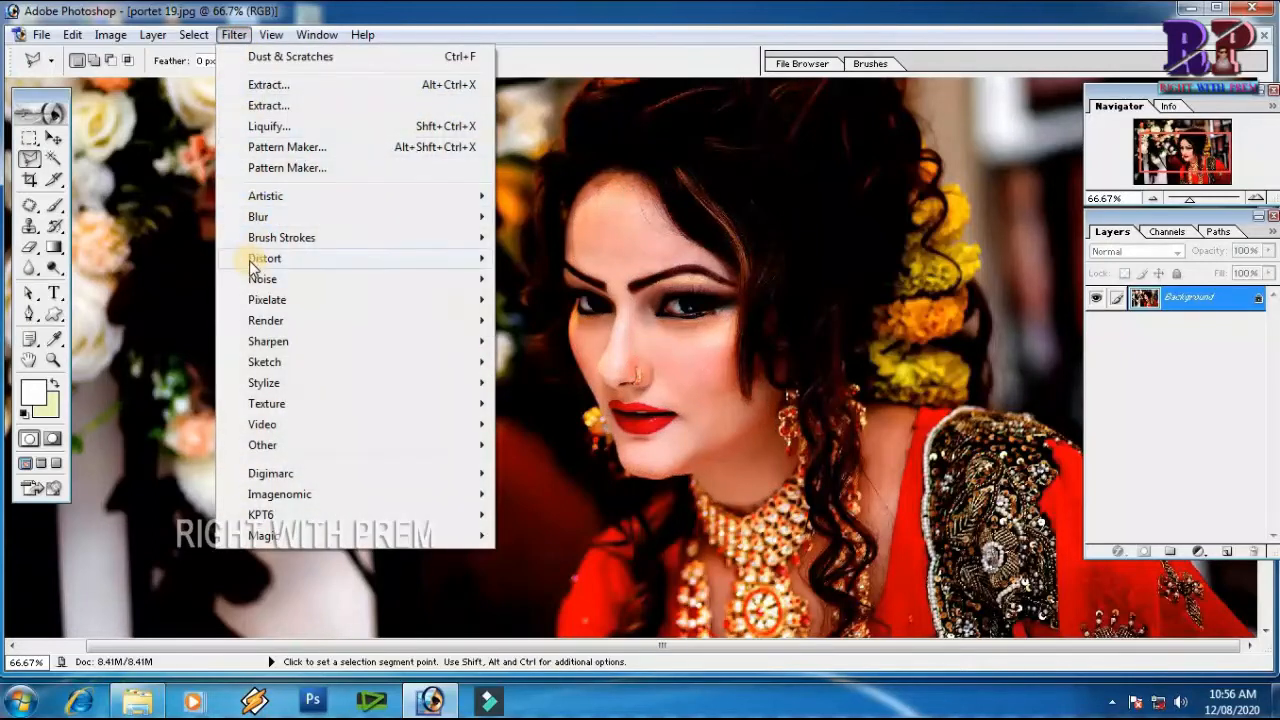
{"action": "mouse_move", "coordinate": [470, 279]}
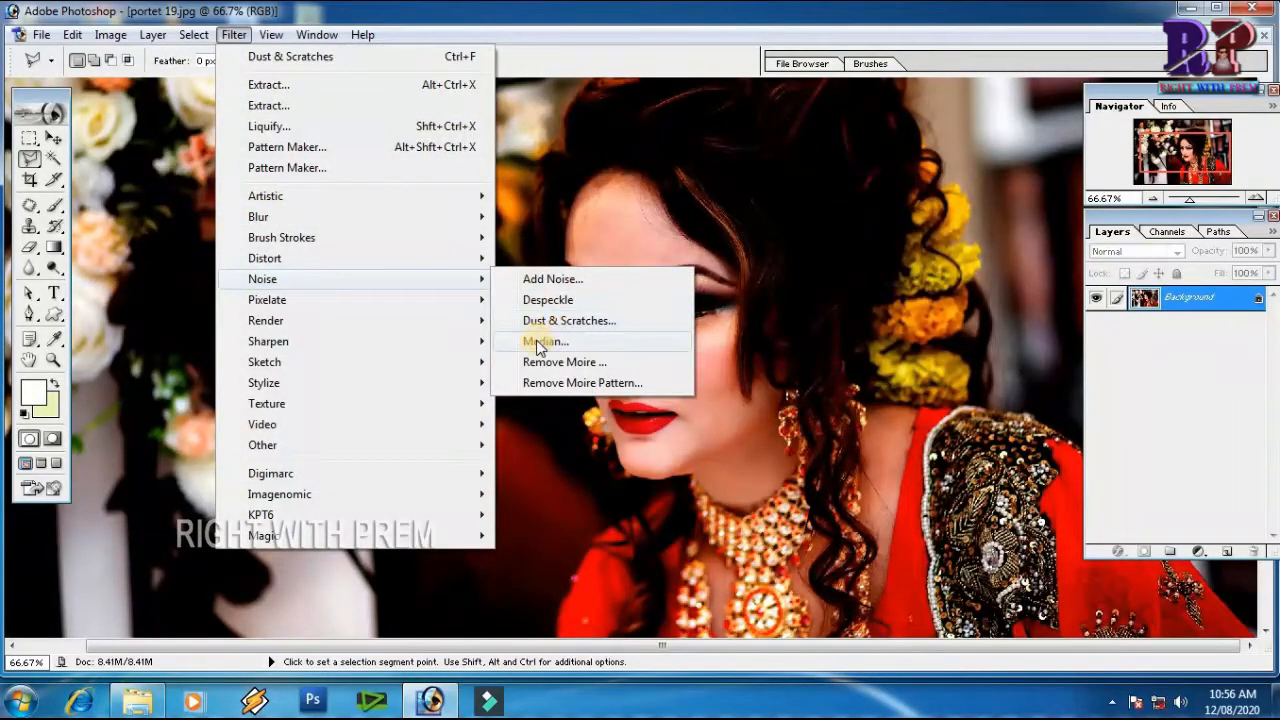
{"action": "left_click", "coordinate": [664, 345]}
{"action": "left_click_drag", "start_coordinate": [585, 487], "coordinate": [521, 485]}
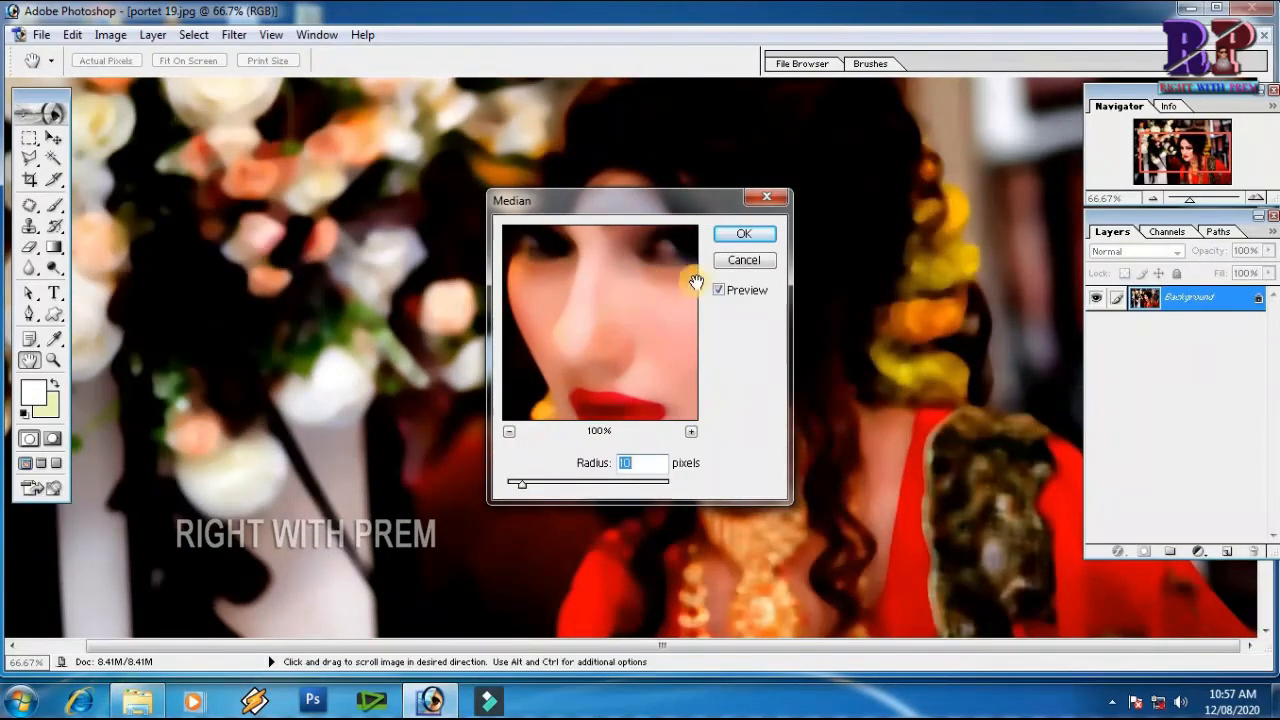
{"action": "left_click", "coordinate": [745, 261]}
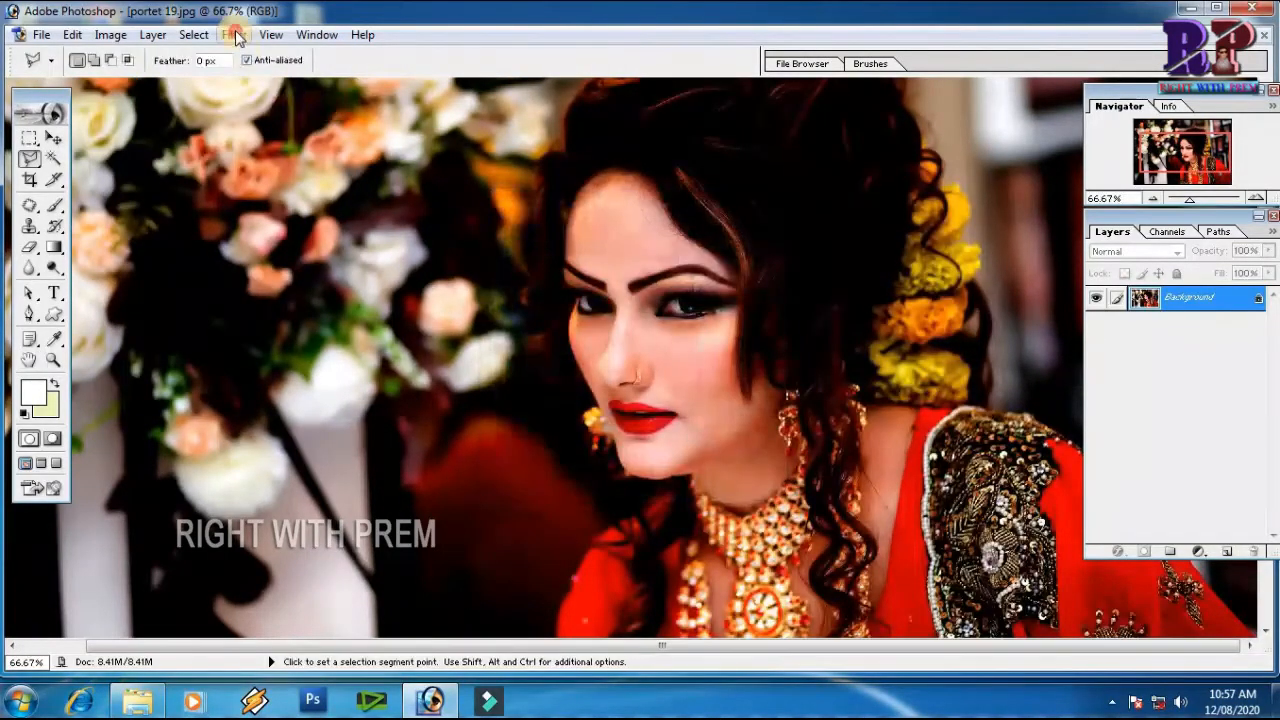
Apply Remove Moire Pattern to the portrait with graininess 30 and angle 184, checking its before-and-after sample and the skin under the eye
{"action": "left_click", "coordinate": [234, 34]}
{"action": "mouse_move", "coordinate": [471, 278]}
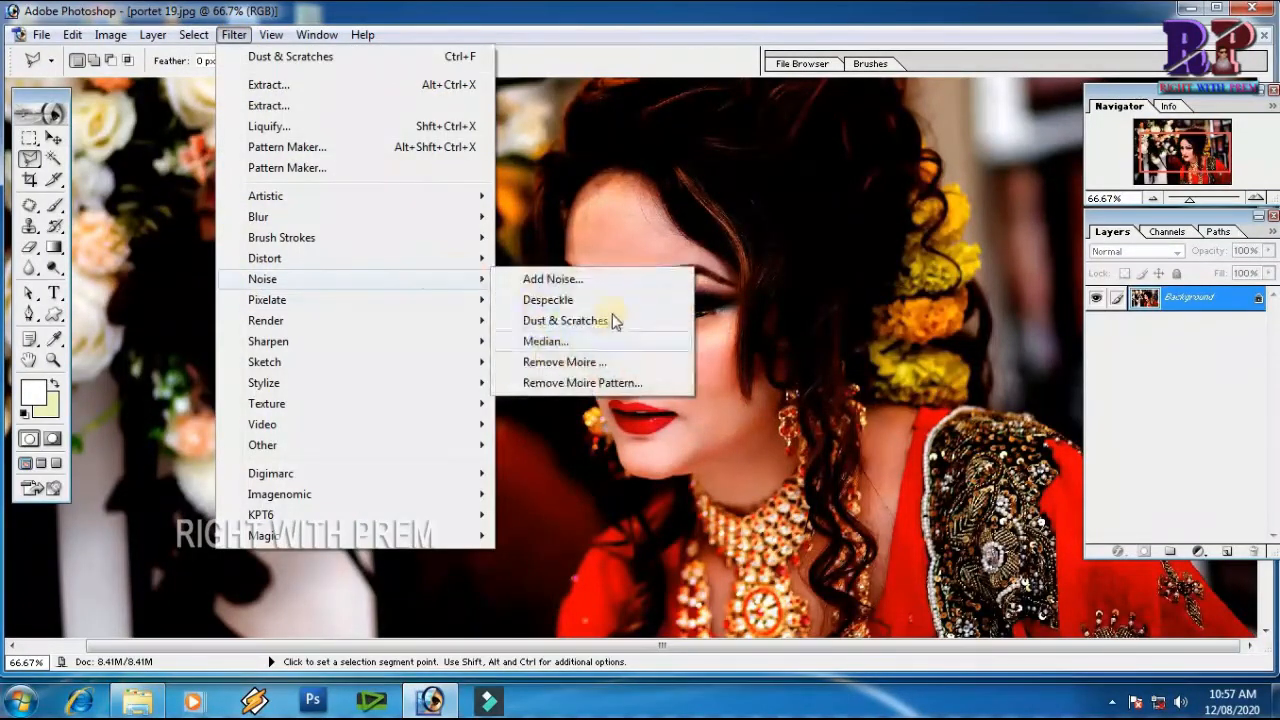
{"action": "left_click", "coordinate": [625, 384]}
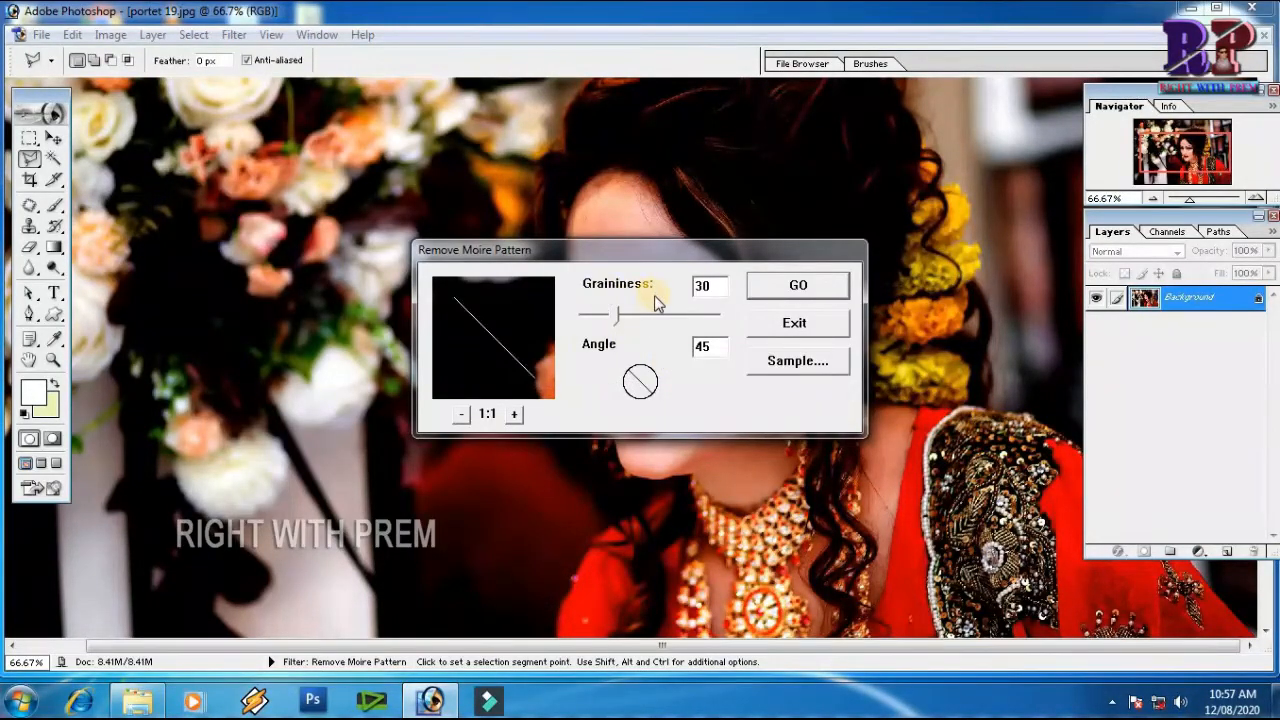
{"action": "mouse_move", "coordinate": [628, 376]}
{"action": "left_mouse_down"}
{"action": "mouse_move", "coordinate": [640, 377]}
{"action": "mouse_move", "coordinate": [628, 385]}
{"action": "left_mouse_up"}
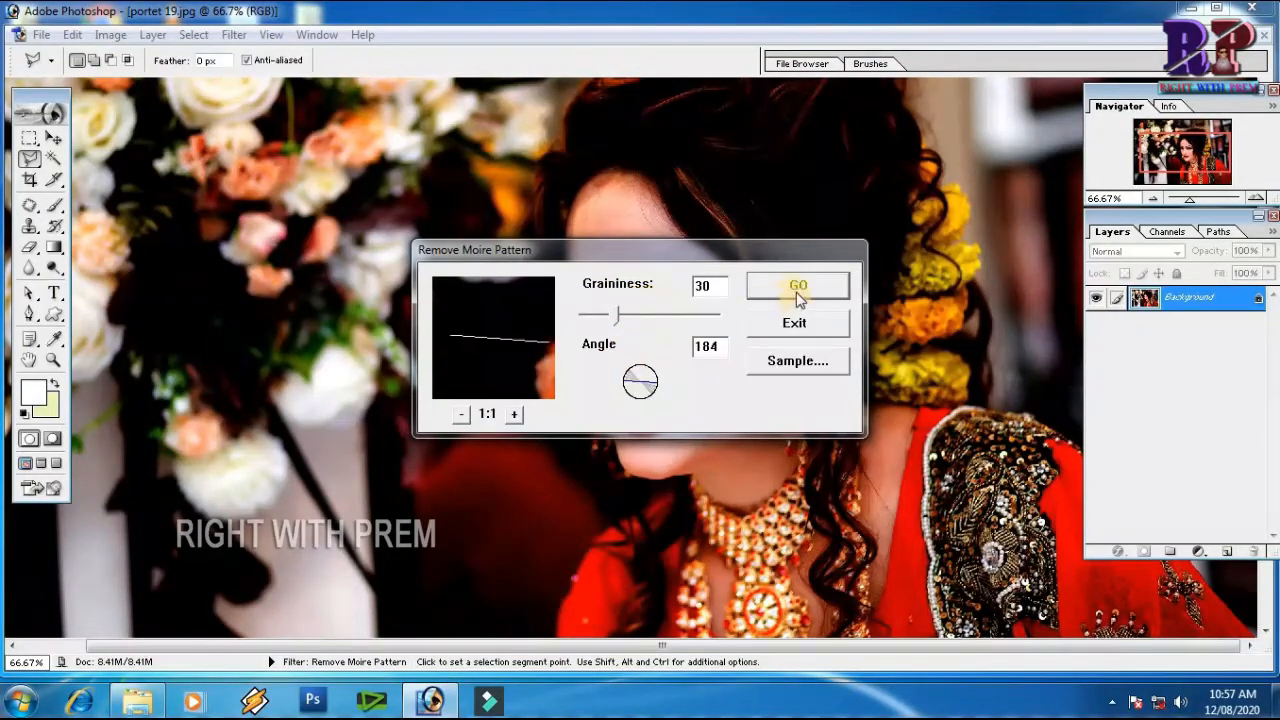
{"action": "left_click", "coordinate": [799, 364]}
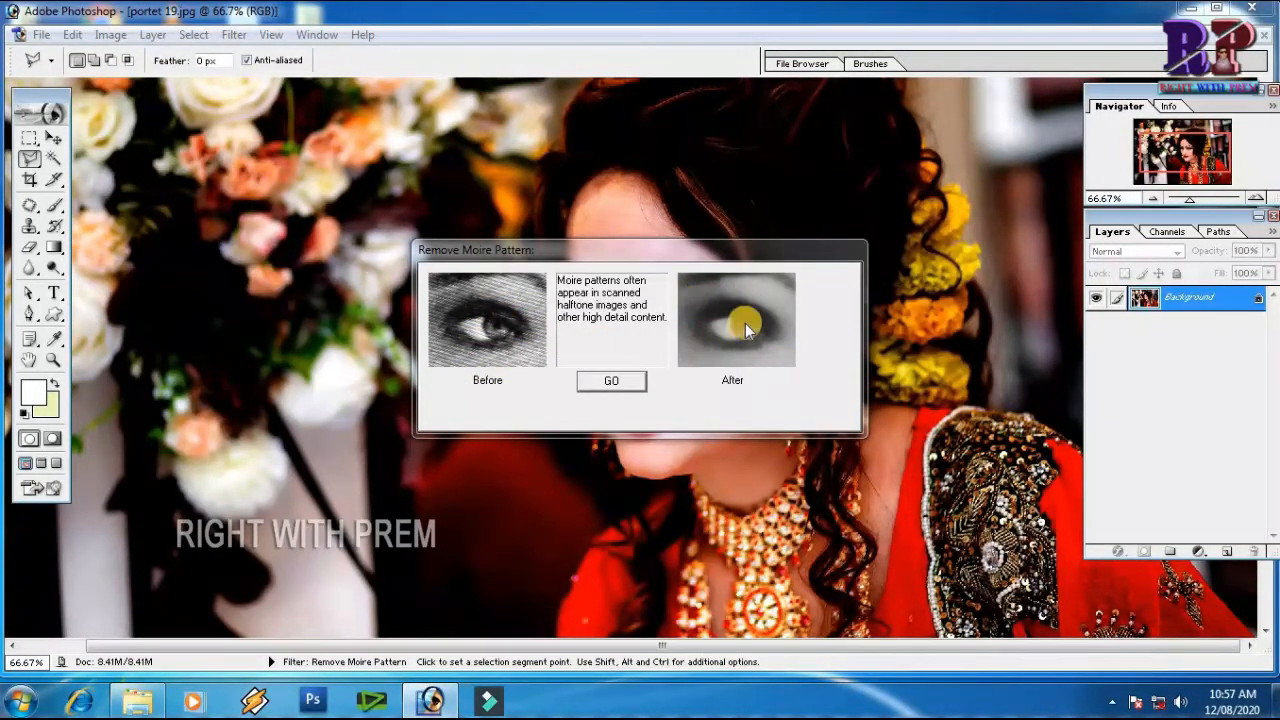
{"action": "left_click", "coordinate": [607, 385]}
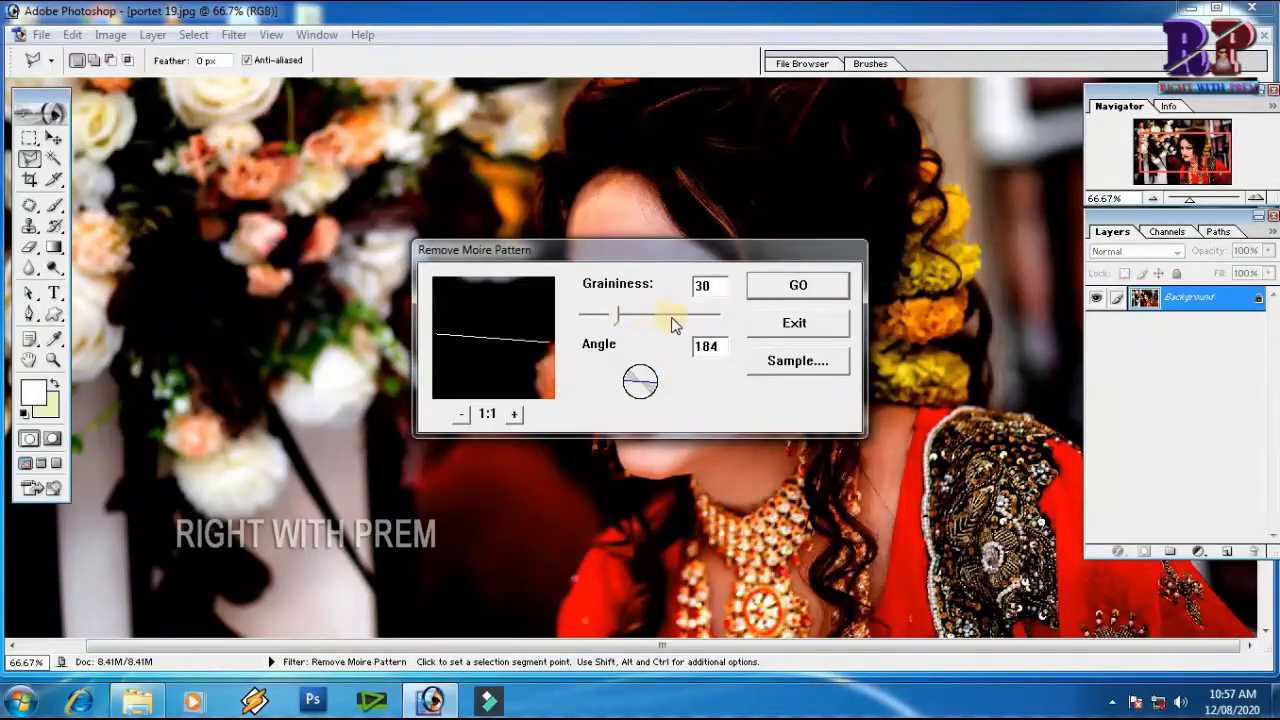
{"action": "left_click", "coordinate": [796, 288]}
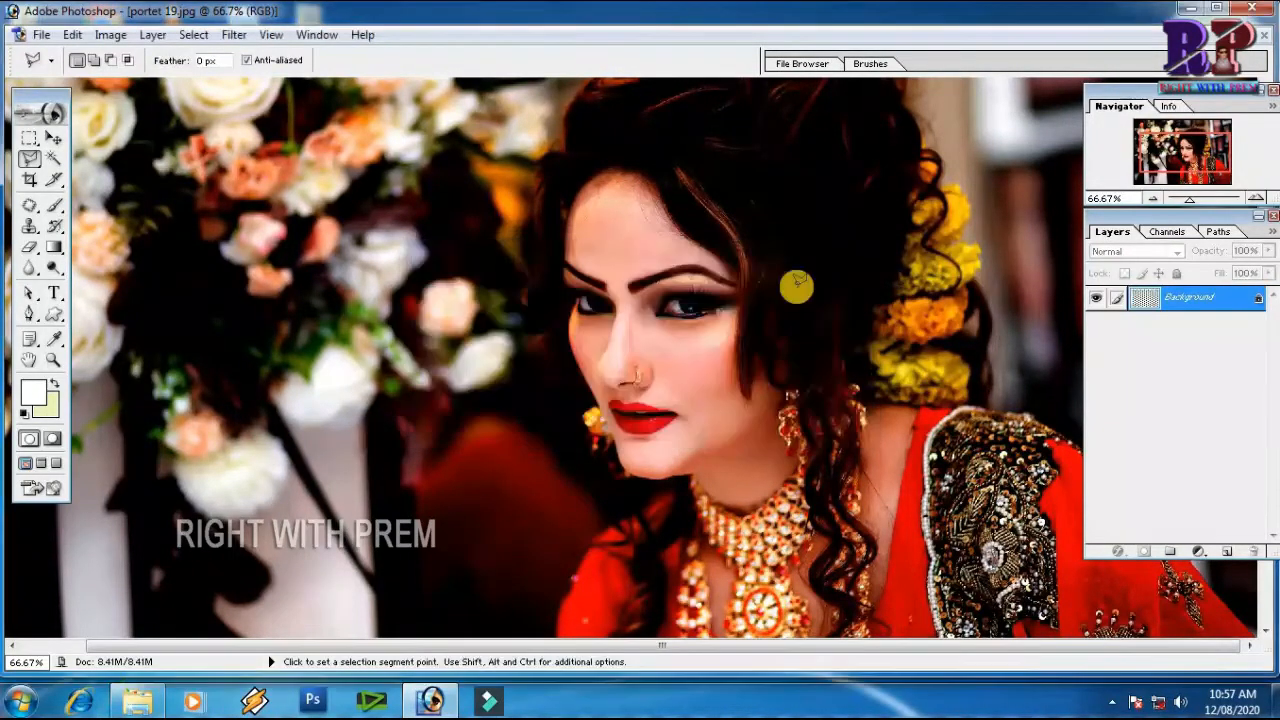
{"action": "left_click_drag", "start_coordinate": [571, 291], "coordinate": [757, 371]}
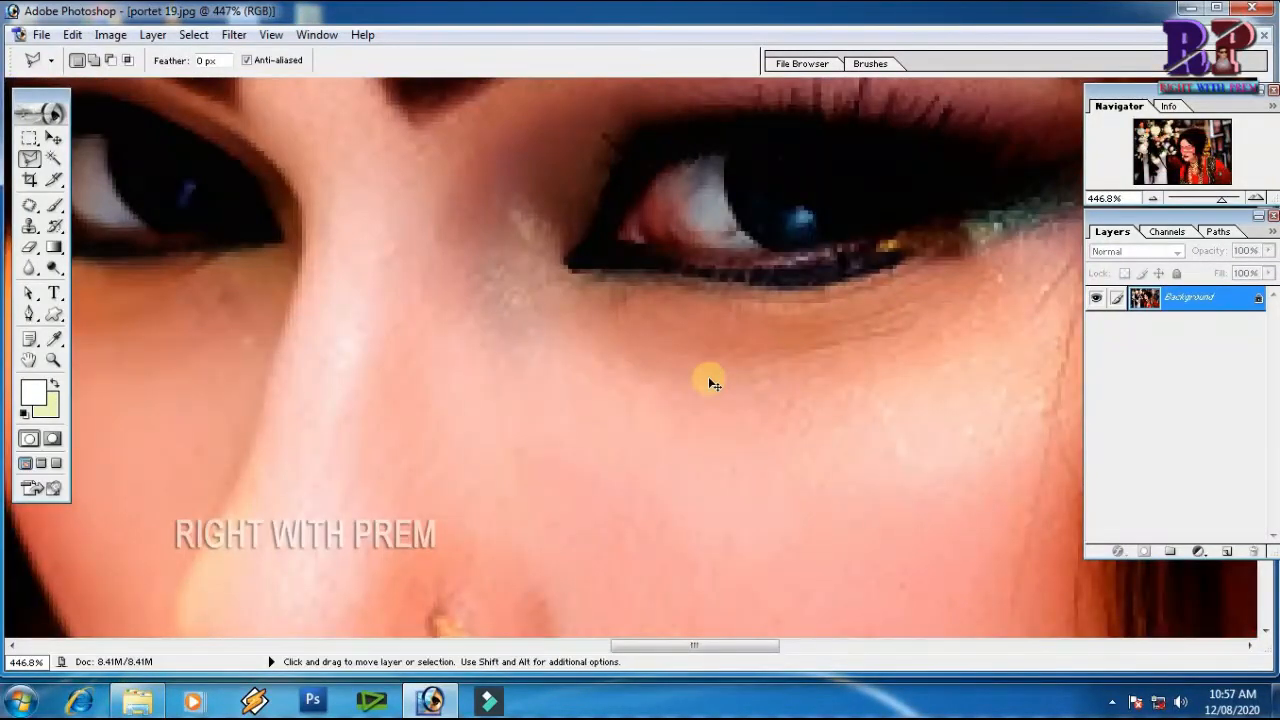
{"action": "left_click_drag", "start_coordinate": [706, 294], "coordinate": [908, 388]}
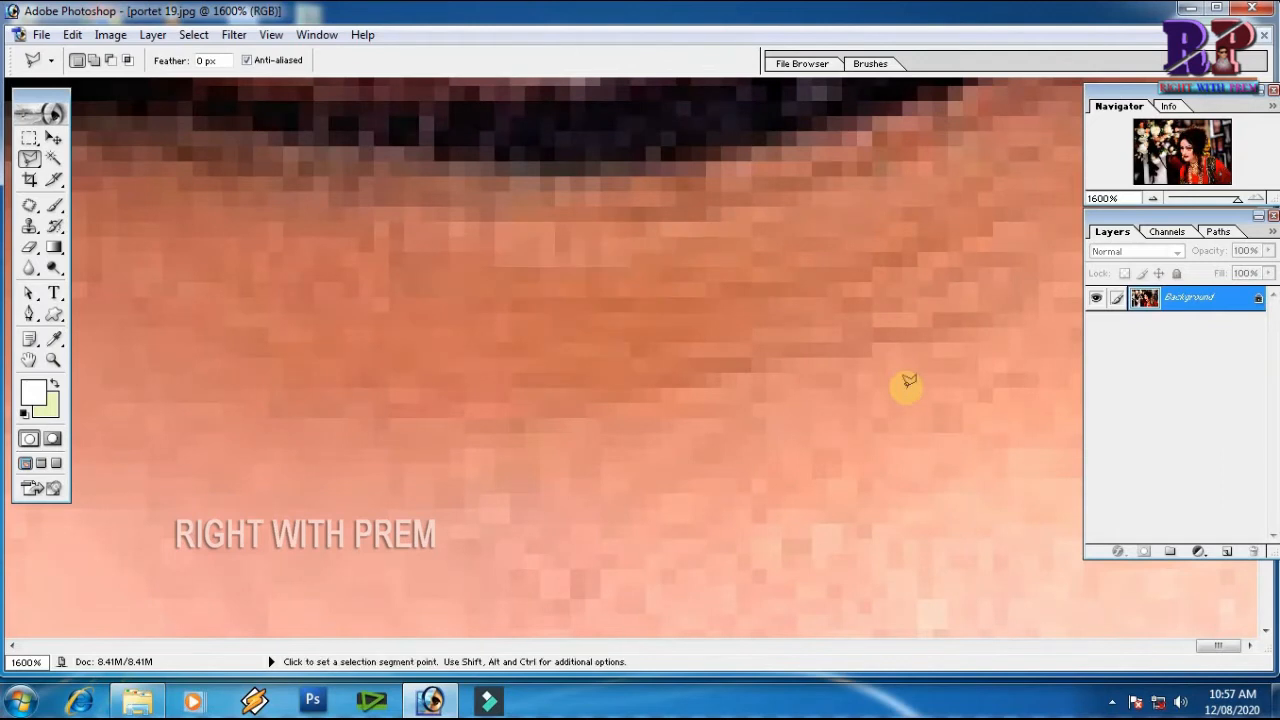
{"action": "key", "text": "ctrl+0"}
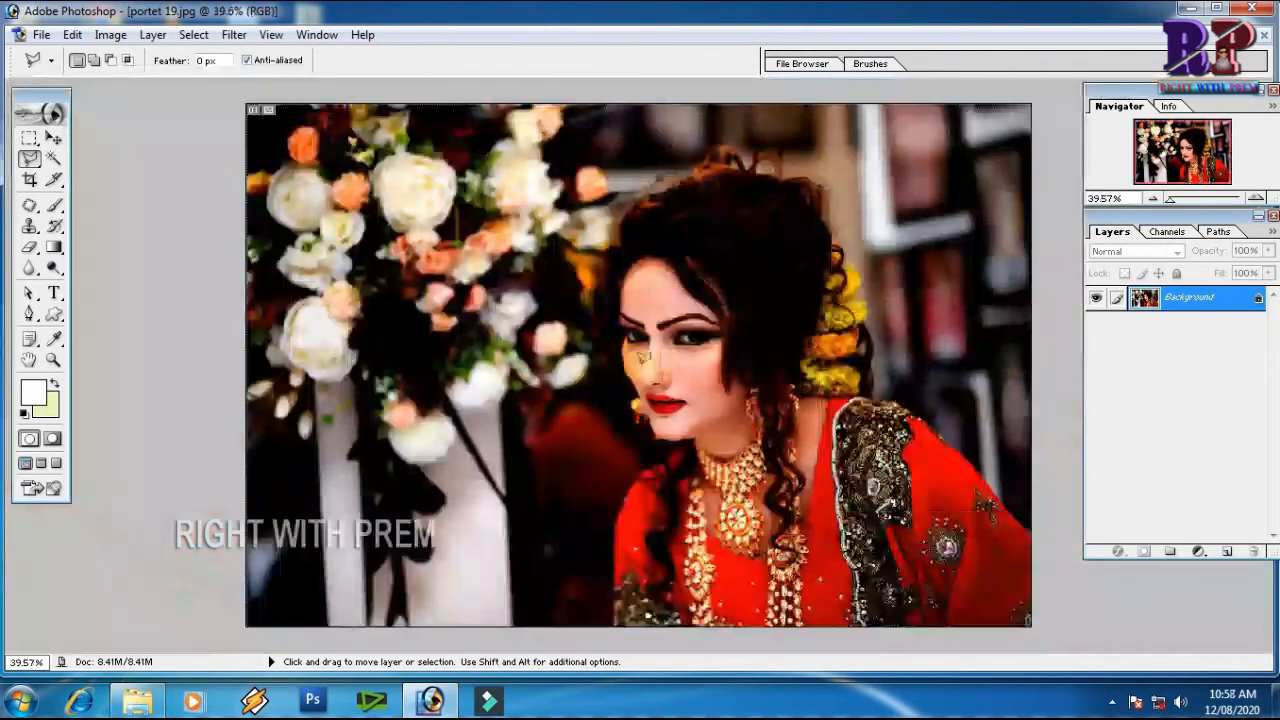
{"action": "left_click", "coordinate": [234, 35]}
{"action": "mouse_move", "coordinate": [398, 282]}
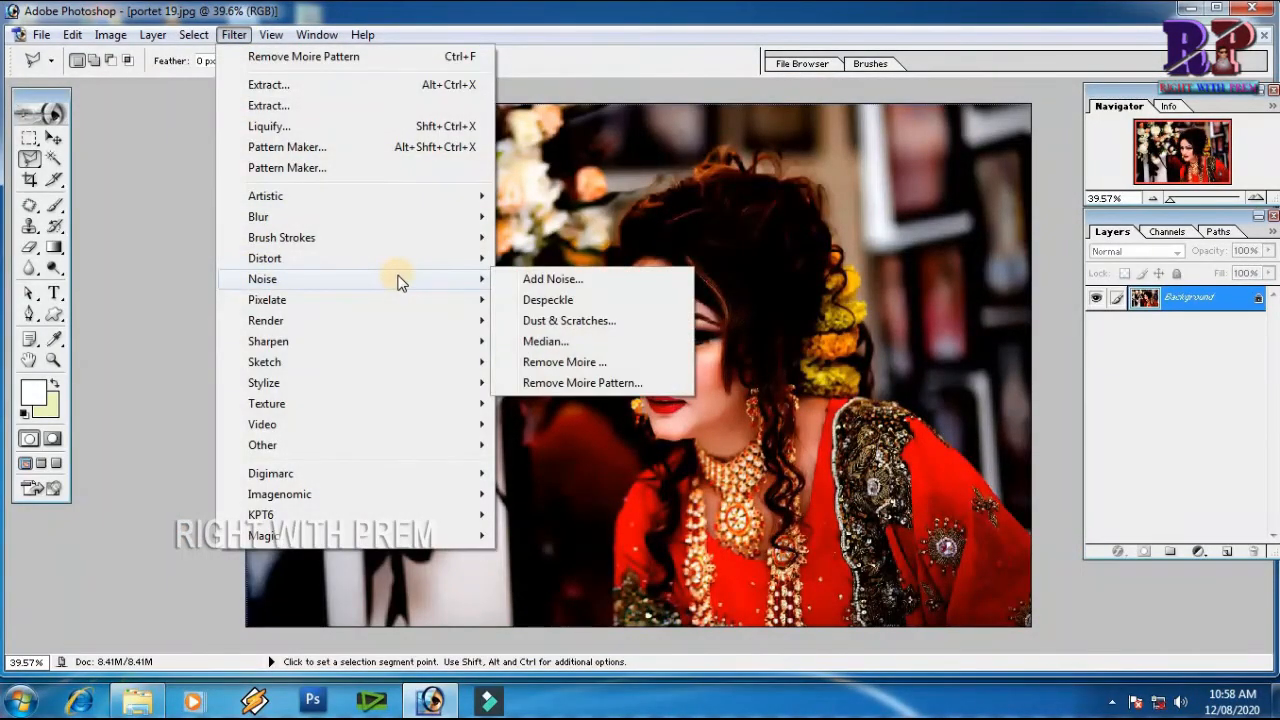
{"action": "mouse_move", "coordinate": [274, 302]}
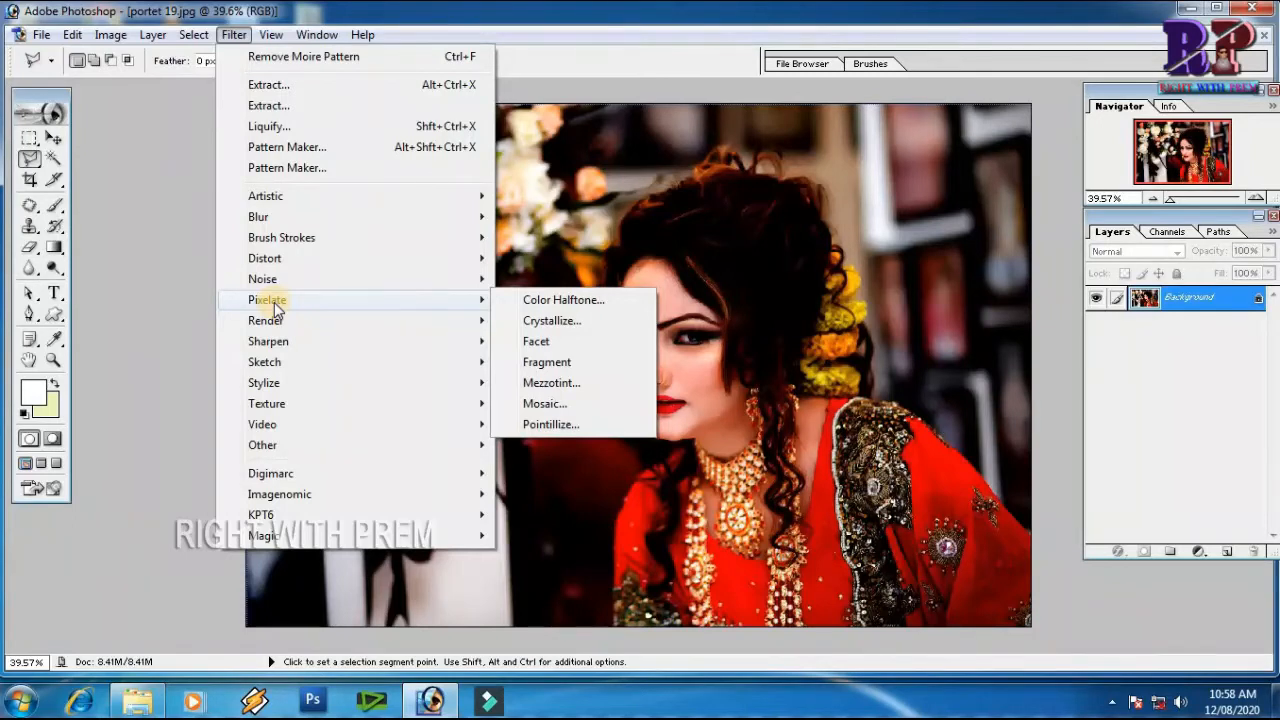
{"action": "left_click", "coordinate": [671, 222]}
Examine the individual pixels of the woman's forehead skin and fine hairs at up to 1600% magnification
{"action": "key", "text": "z"}
{"action": "left_click_drag", "start_coordinate": [560, 274], "coordinate": [718, 334]}
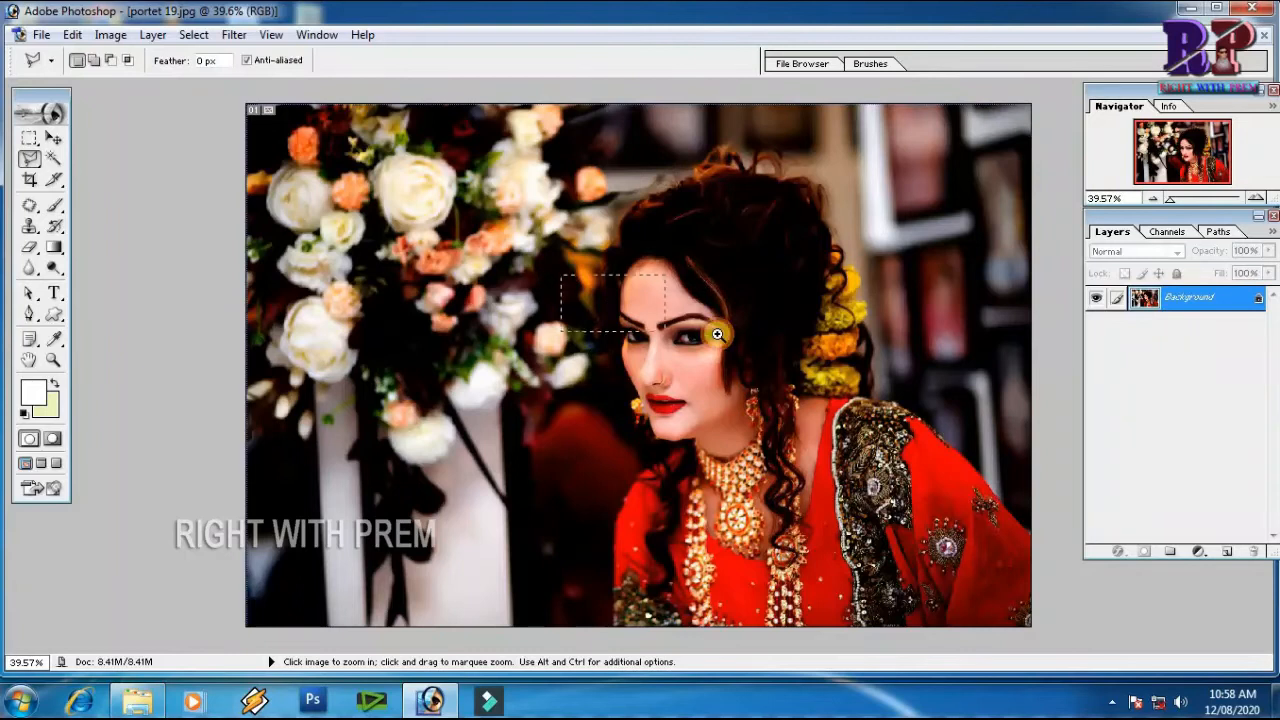
{"action": "left_click_drag", "start_coordinate": [620, 275], "coordinate": [775, 378]}
{"action": "left_click_drag", "start_coordinate": [555, 272], "coordinate": [763, 418]}
{"action": "key", "text": "h"}
{"action": "mouse_move", "coordinate": [866, 323]}
{"action": "left_mouse_down"}
{"action": "mouse_move", "coordinate": [652, 498]}
{"action": "mouse_move", "coordinate": [723, 514]}
{"action": "mouse_move", "coordinate": [569, 523]}
{"action": "mouse_move", "coordinate": [637, 346]}
{"action": "left_mouse_up"}
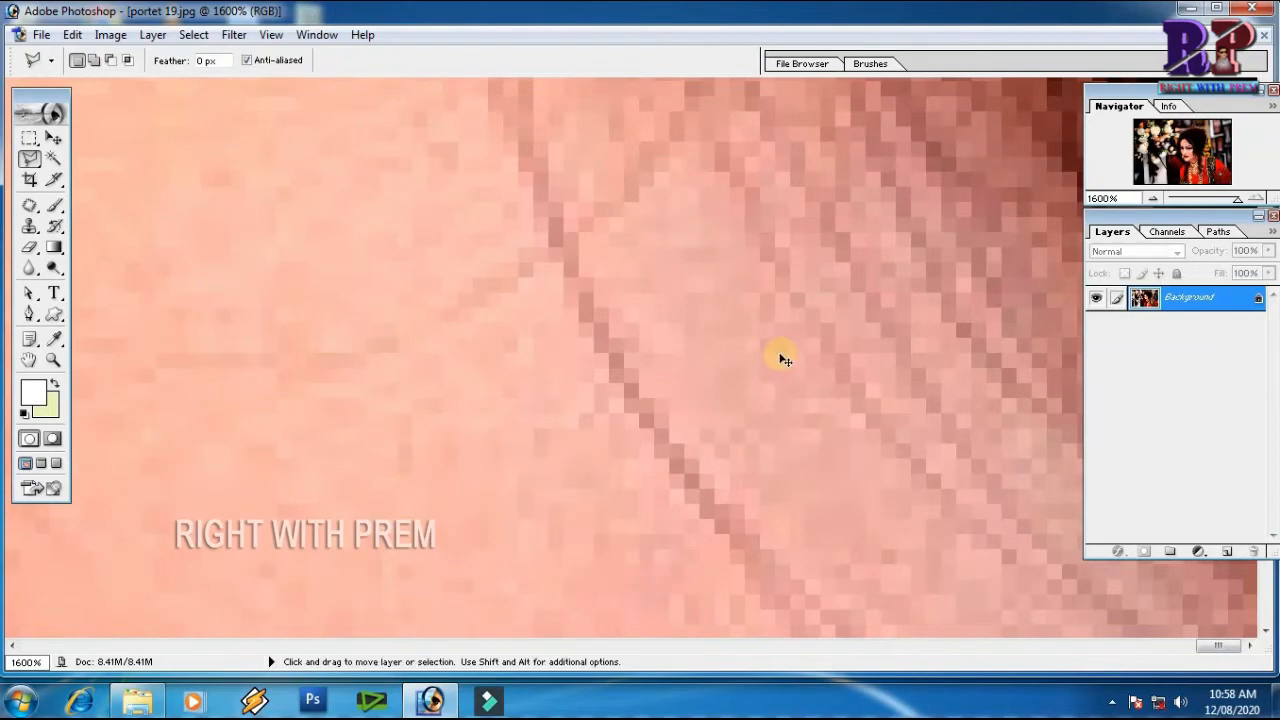
{"action": "key", "text": "ctrl+minus"}
{"action": "key", "text": "ctrl+minus"}
{"action": "key", "text": "ctrl+minus"}
{"action": "key", "text": "ctrl+minus"}
{"action": "key", "text": "ctrl+minus"}
{"action": "key", "text": "ctrl+minus"}
{"action": "key", "text": "ctrl+minus"}
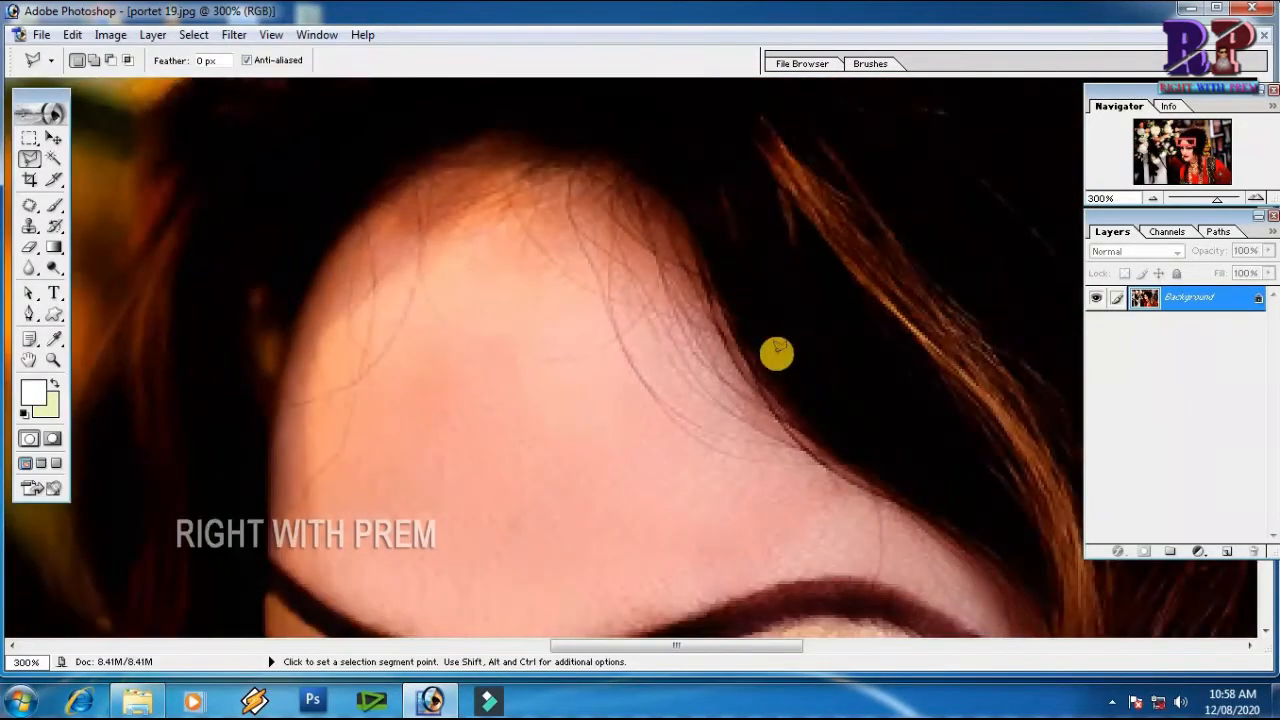
{"action": "left_click_drag", "start_coordinate": [486, 431], "coordinate": [606, 346]}
{"action": "key", "text": "ctrl+minus"}
{"action": "key", "text": "ctrl+minus"}
{"action": "key", "text": "ctrl+minus"}
{"action": "key", "text": "ctrl+minus"}
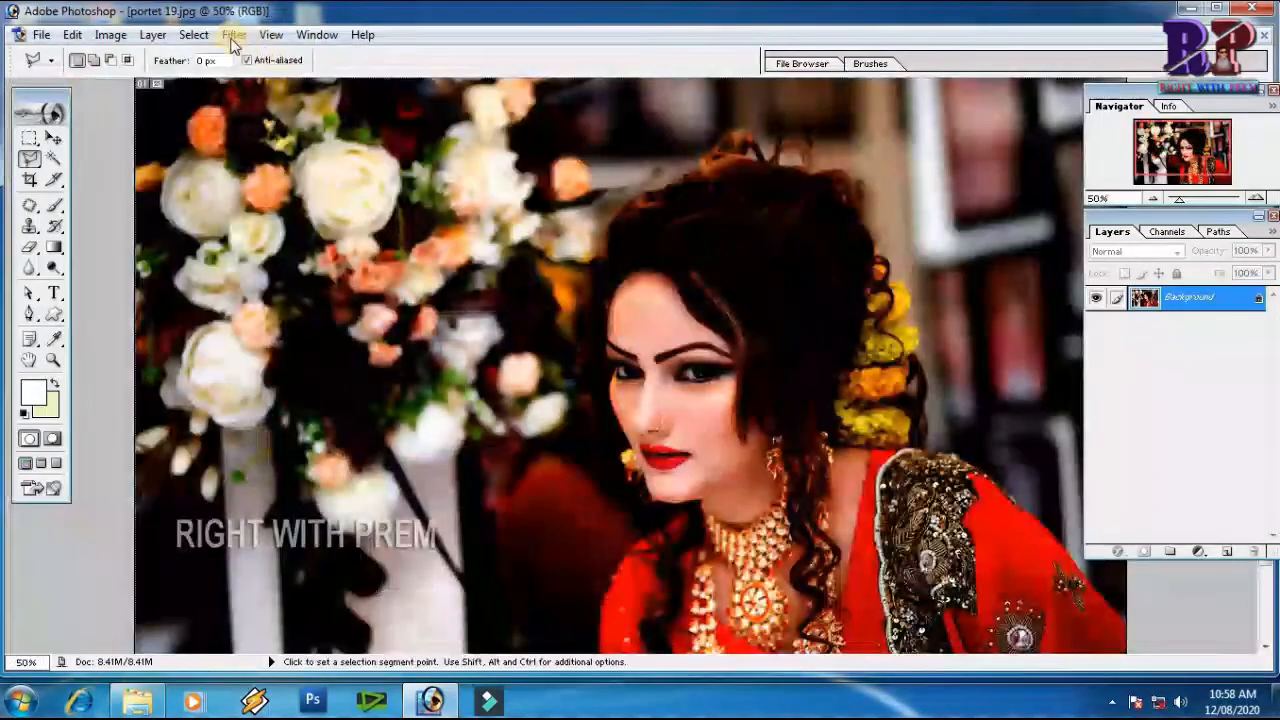
Apply the Color Halftone filter to the portrait with a maximum radius of 8 pixels and default screen angles 108, 162, 90 and 45
{"action": "left_click", "coordinate": [234, 37]}
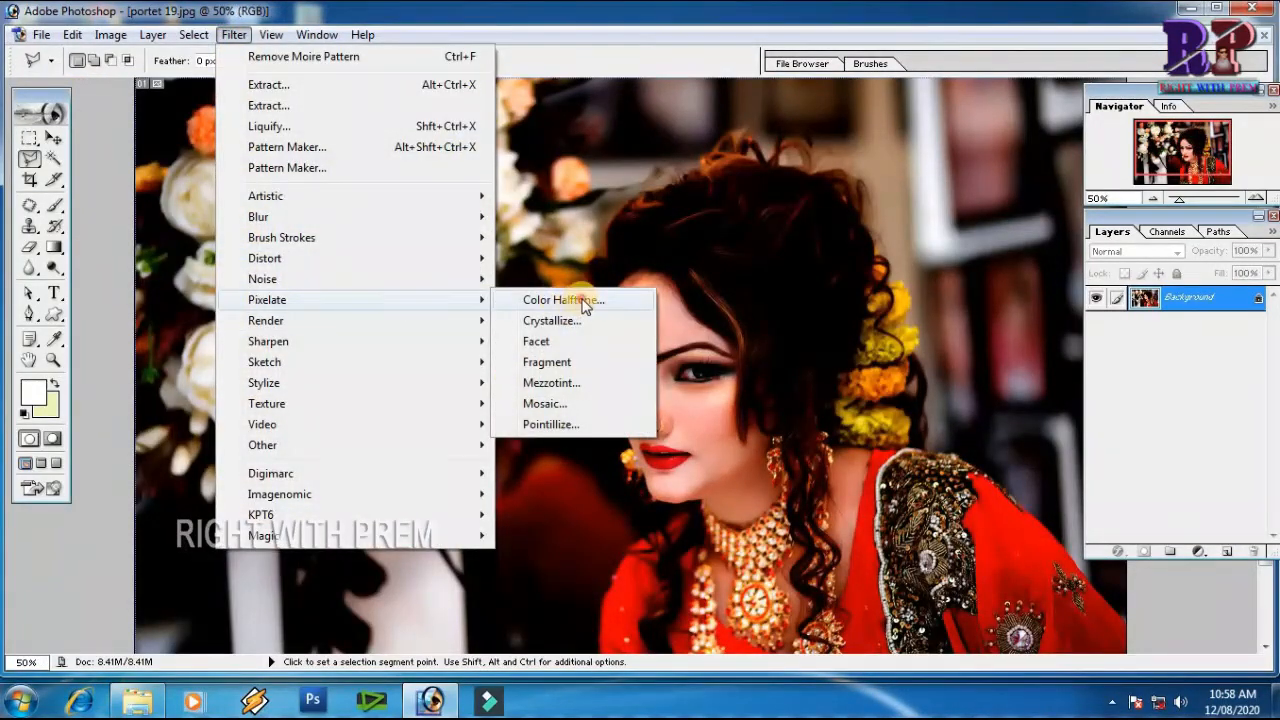
{"action": "left_click", "coordinate": [563, 300]}
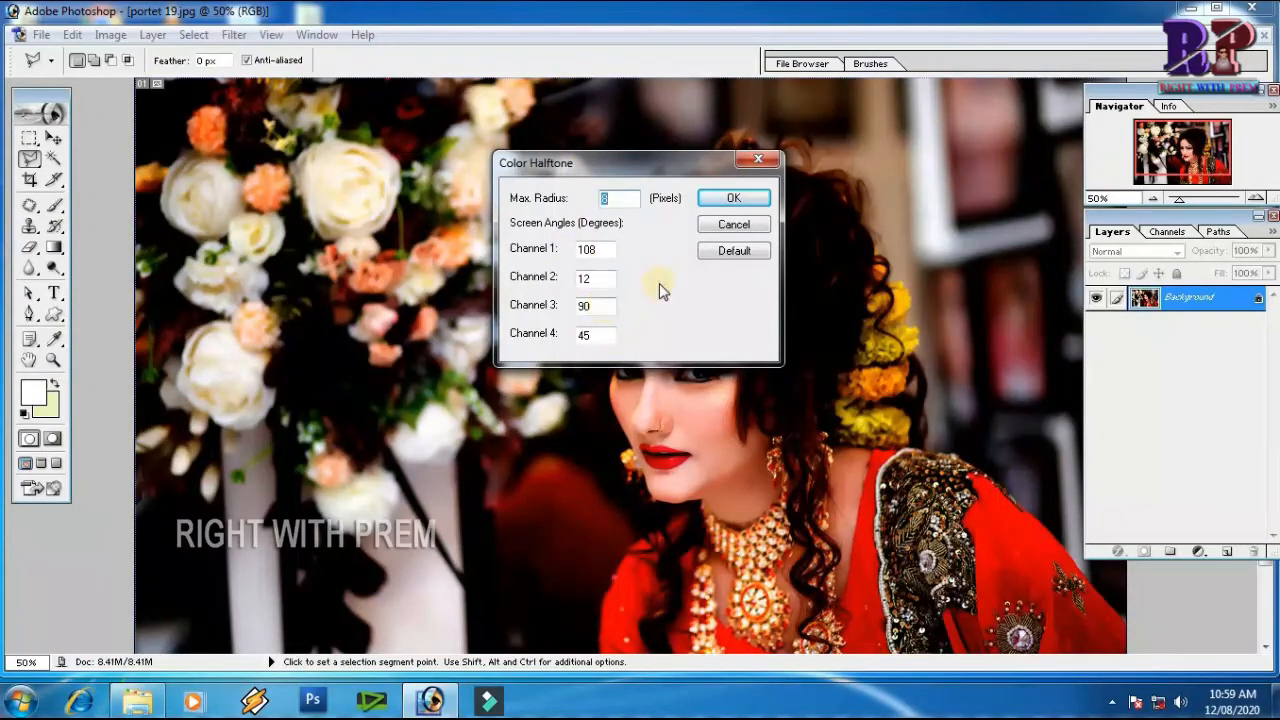
{"action": "left_click", "coordinate": [735, 256]}
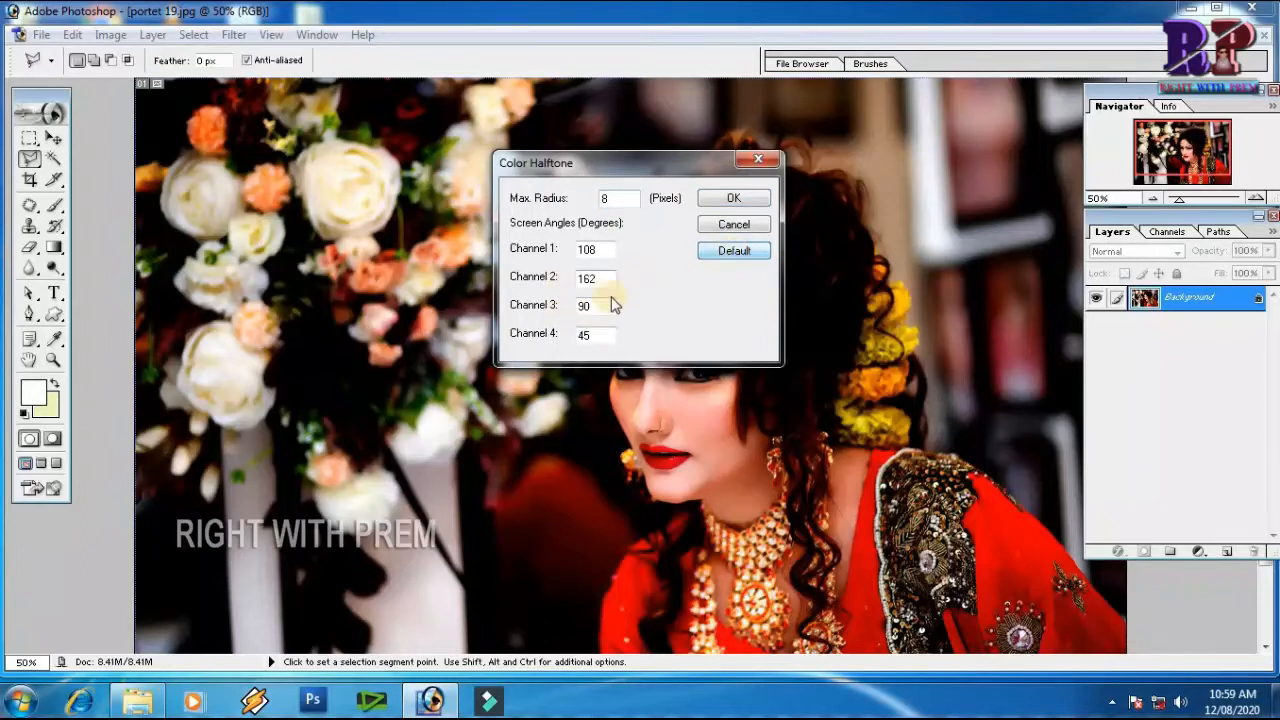
{"action": "left_click", "coordinate": [720, 200]}
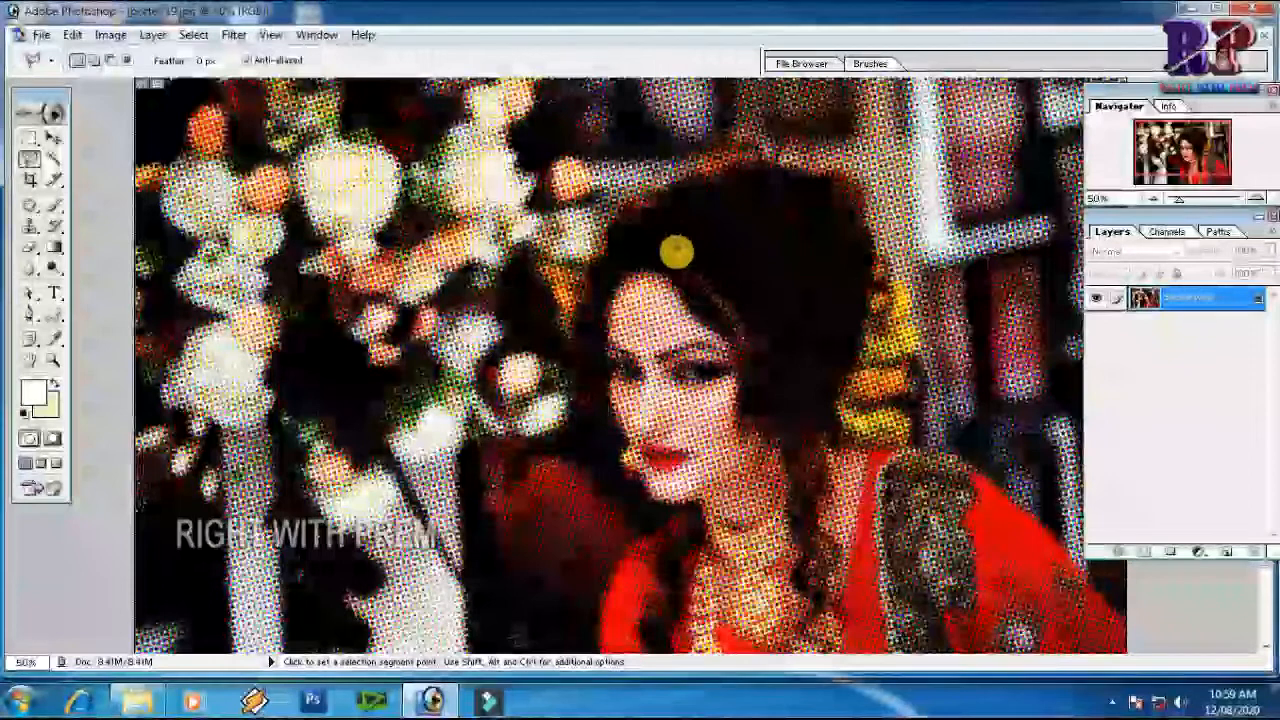
Examine the halftone dot pattern on the woman's face close up and across the whole portrait at several magnifications
{"action": "left_click_drag", "start_coordinate": [740, 377], "coordinate": [741, 378]}
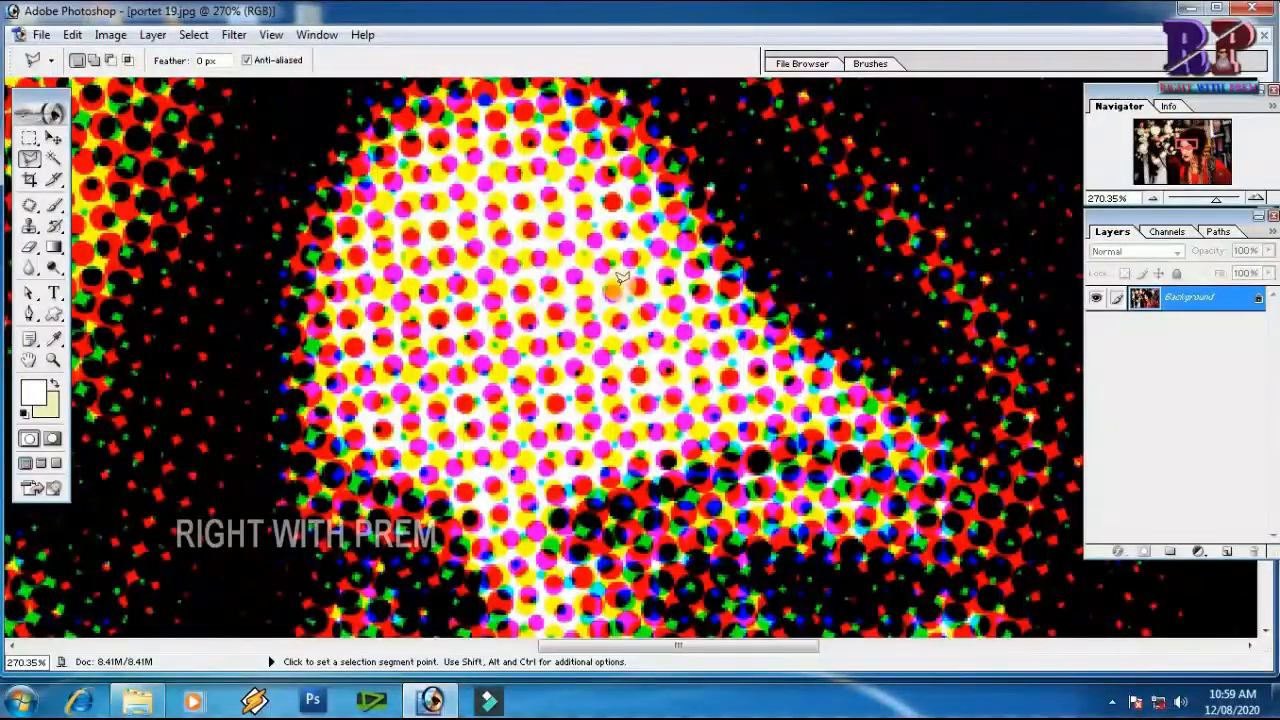
{"action": "key", "text": "ctrl+minus"}
{"action": "key", "text": "ctrl+minus"}
{"action": "key", "text": "ctrl+minus"}
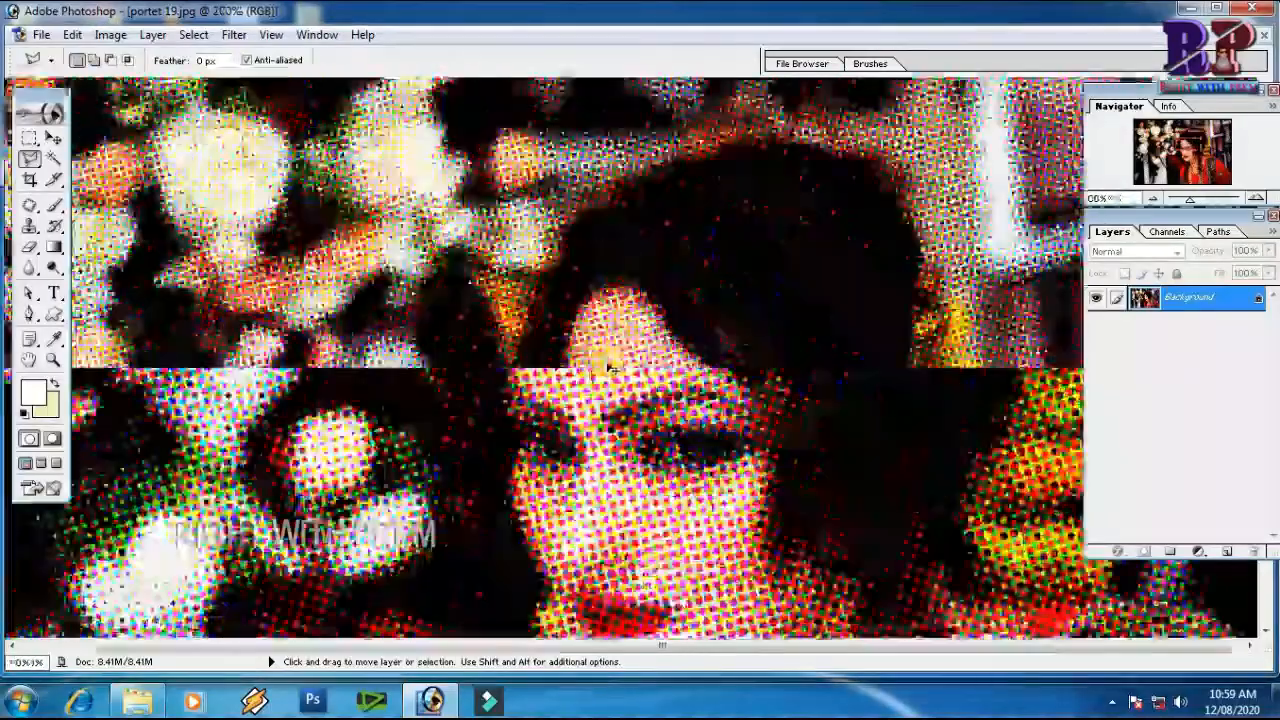
{"action": "key", "text": "ctrl+minus"}
{"action": "key", "text": "ctrl+minus"}
{"action": "key", "text": "ctrl+minus"}
{"action": "key", "text": "ctrl+minus"}
{"action": "key", "text": "ctrl+minus"}
{"action": "key", "text": "ctrl+minus"}
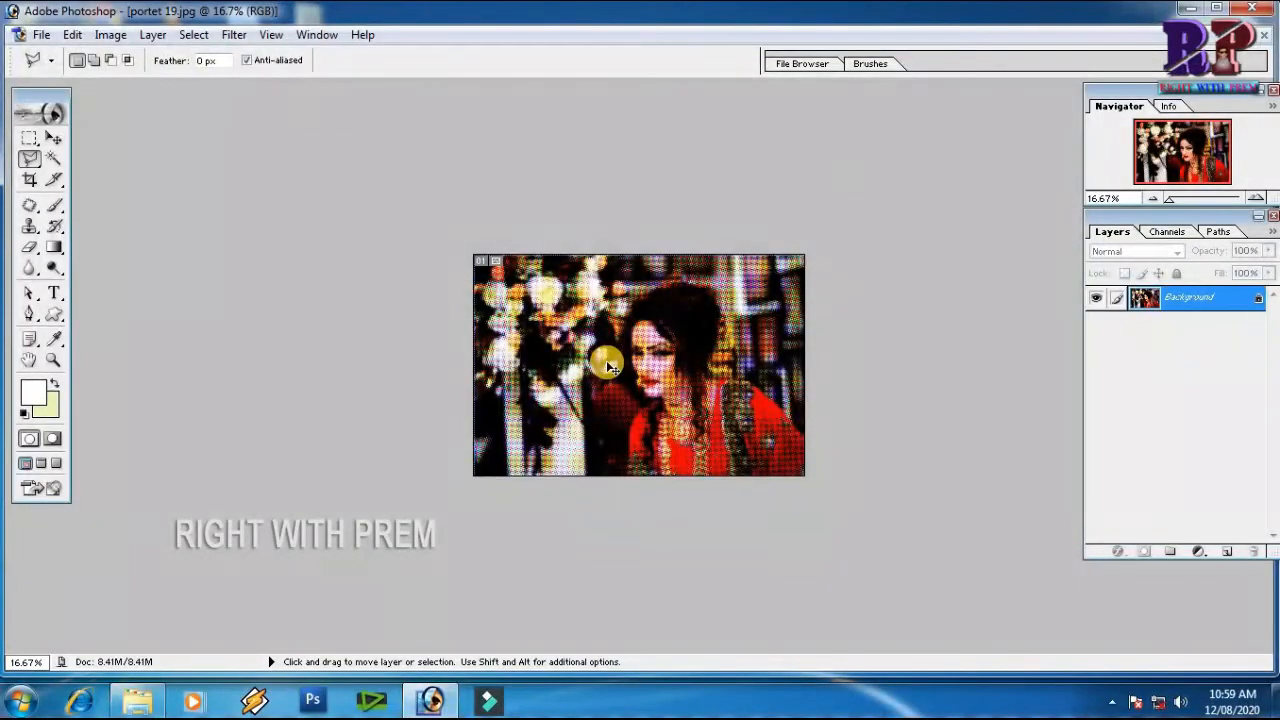
{"action": "key", "text": "ctrl+plus"}
{"action": "key", "text": "ctrl+plus"}
{"action": "key", "text": "ctrl+plus"}
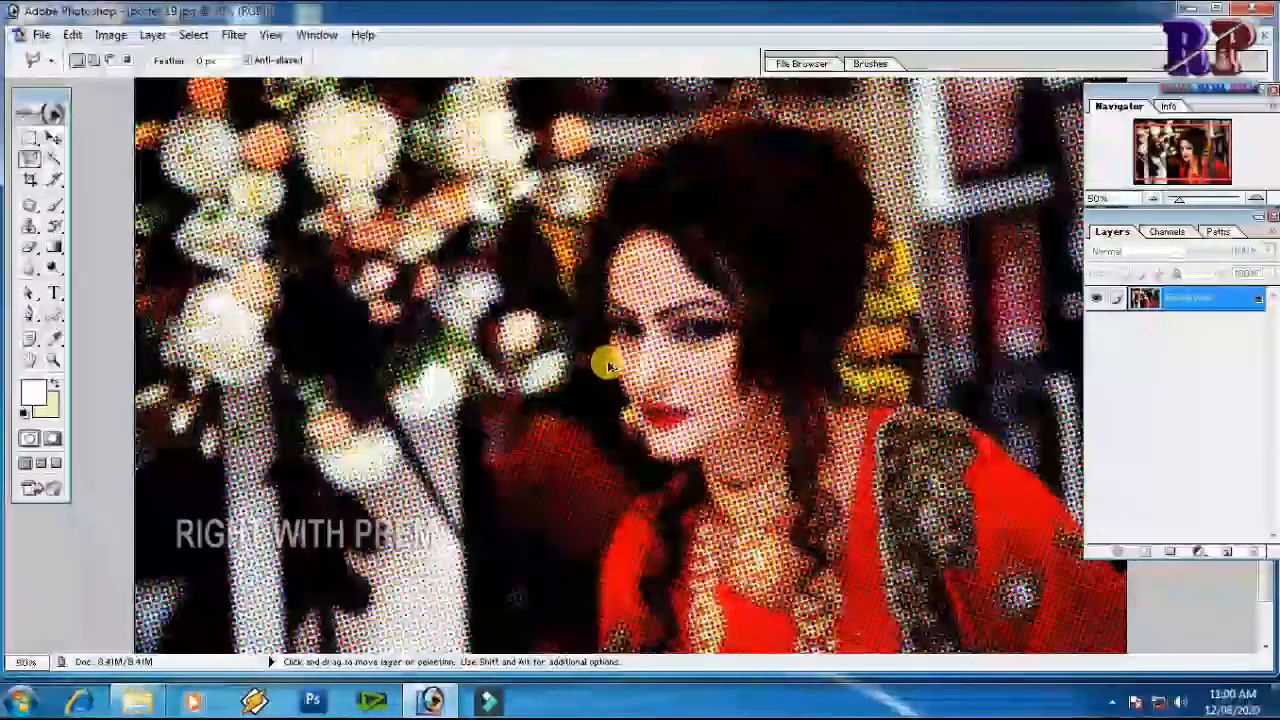
Remove the Color Halftone effect and apply the Crystallize filter to the portrait with a cell size of 10
{"action": "left_click", "coordinate": [270, 35]}
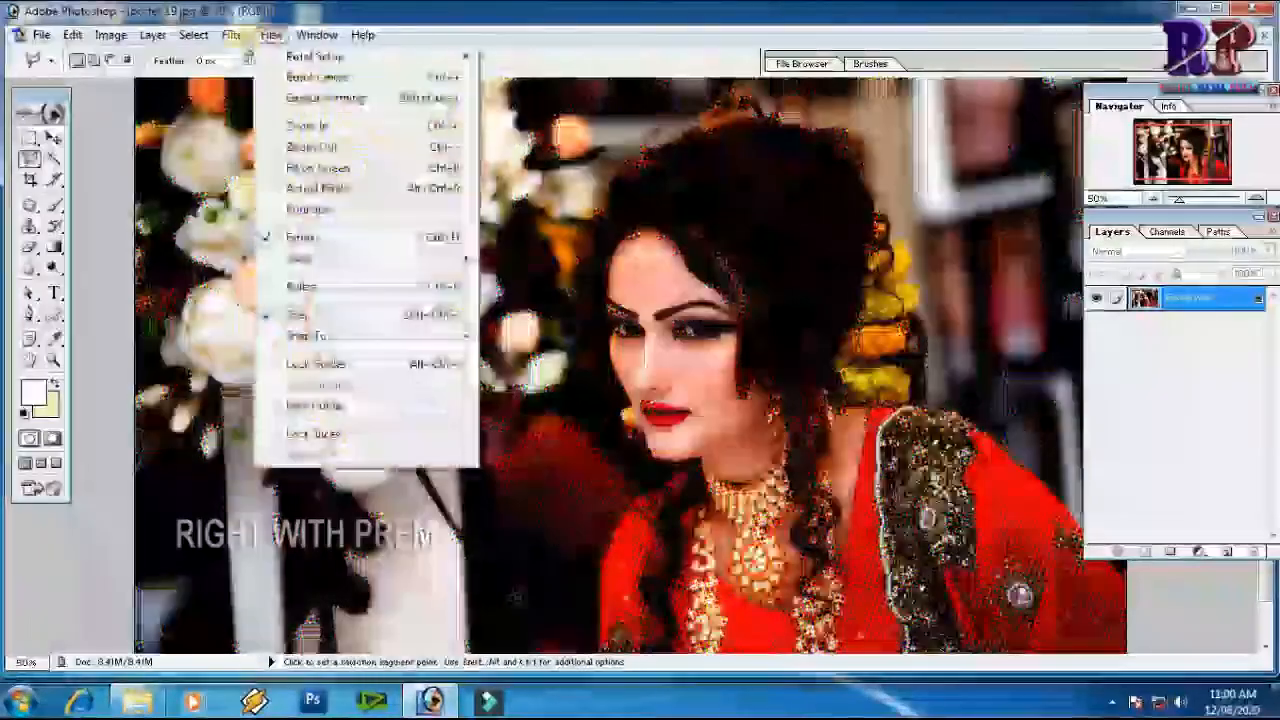
{"action": "mouse_move", "coordinate": [234, 35]}
{"action": "mouse_move", "coordinate": [333, 285]}
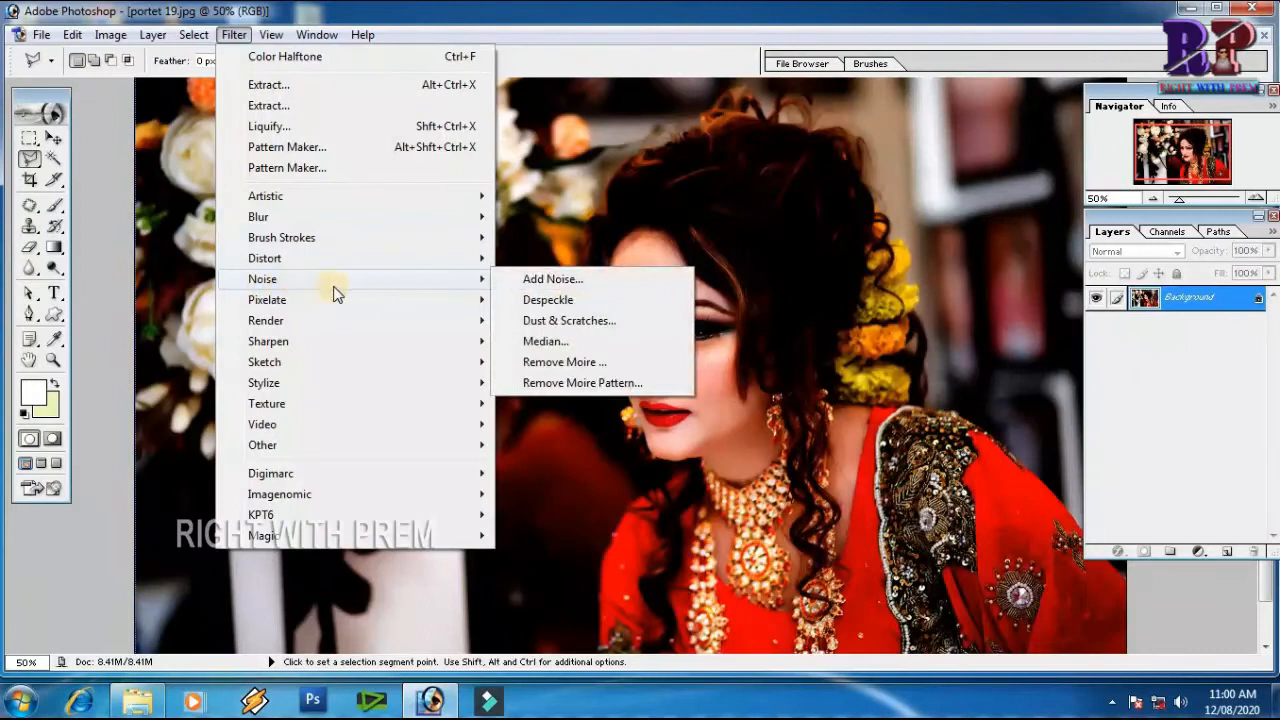
{"action": "mouse_move", "coordinate": [470, 300]}
{"action": "left_click", "coordinate": [540, 320]}
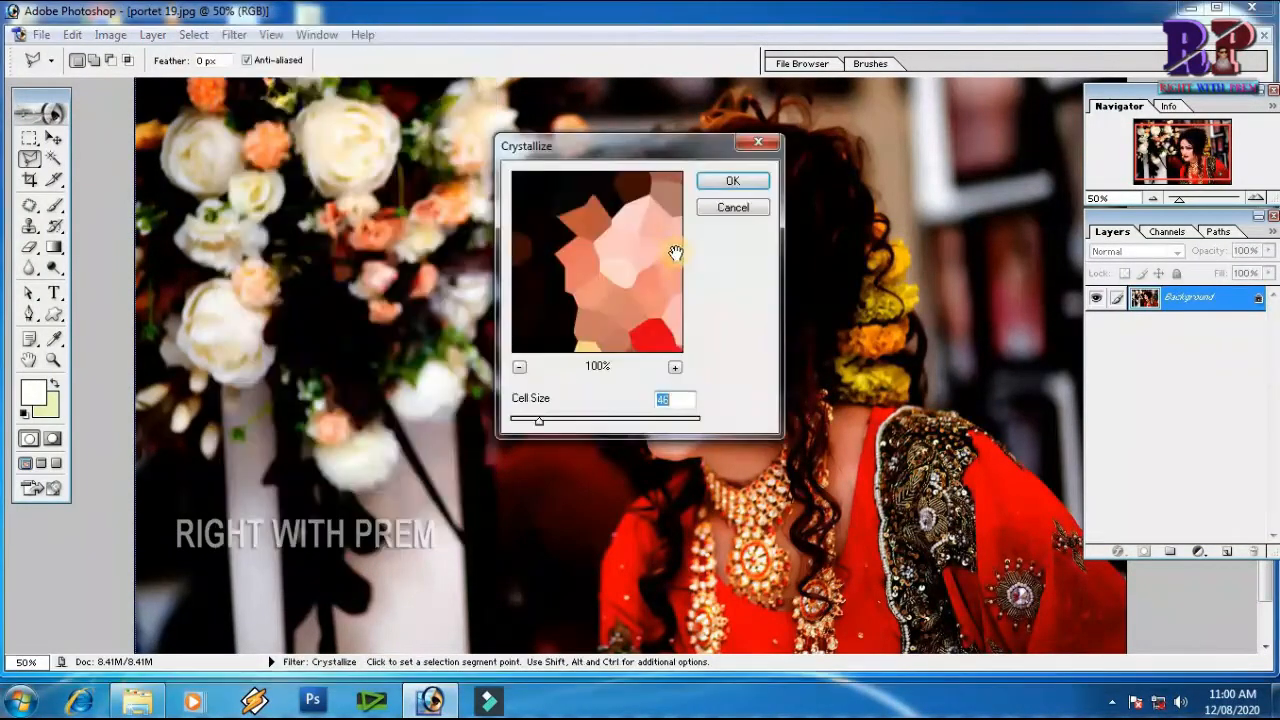
{"action": "left_click_drag", "start_coordinate": [629, 270], "coordinate": [598, 272]}
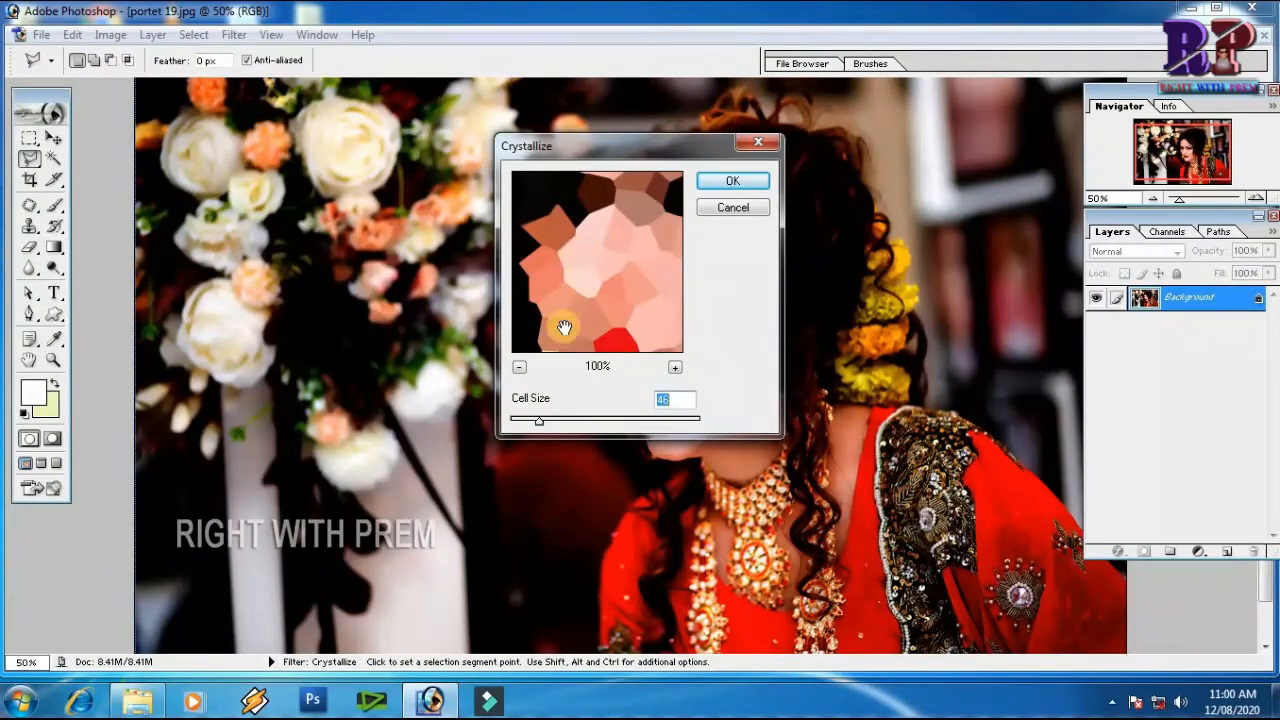
{"action": "mouse_move", "coordinate": [539, 420]}
{"action": "left_mouse_down"}
{"action": "mouse_move", "coordinate": [624, 418]}
{"action": "mouse_move", "coordinate": [516, 421]}
{"action": "left_mouse_up"}
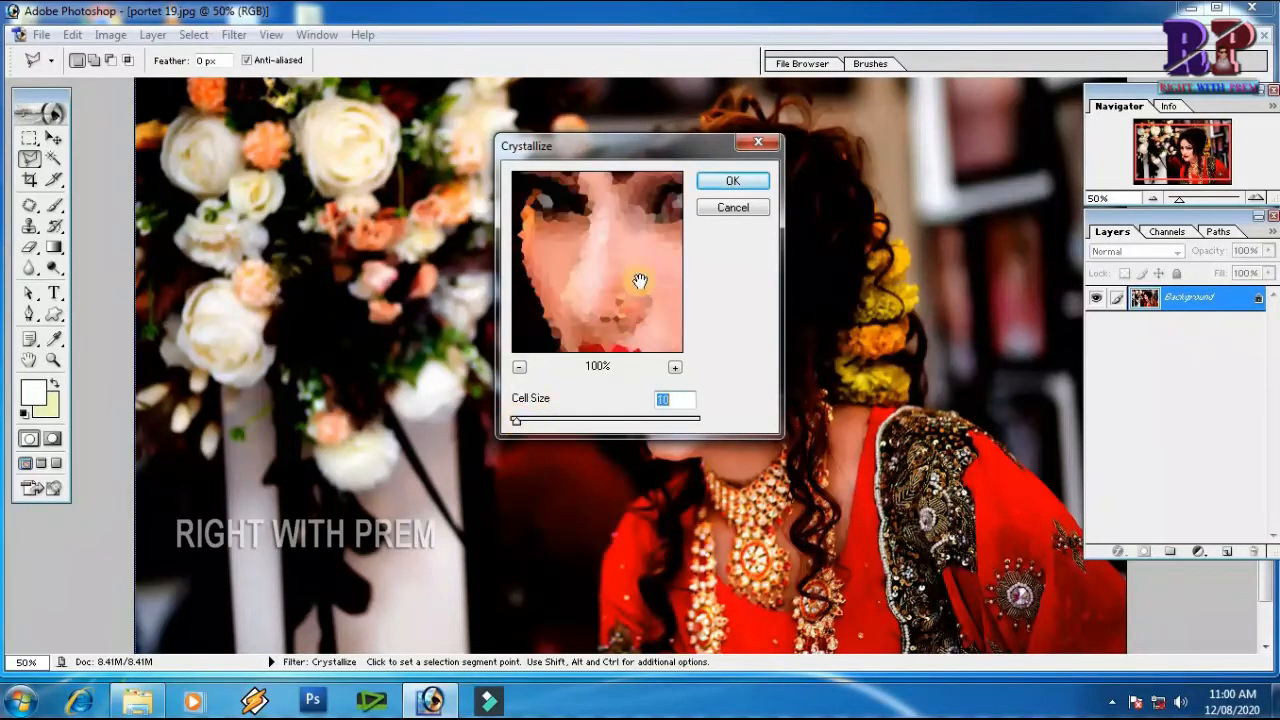
{"action": "left_click", "coordinate": [720, 184]}
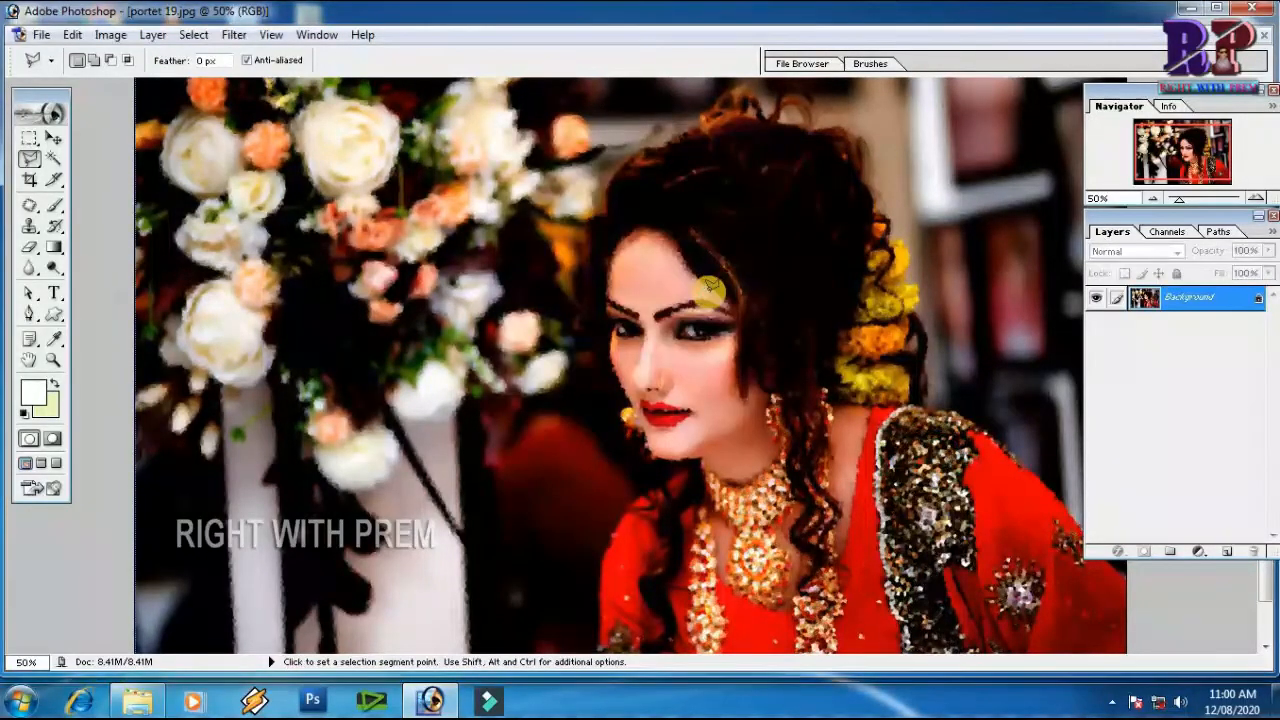
Check the crystallized cells around the woman's eyes up close, undo the Crystallize filter and apply Facet
{"action": "key", "text": "ctrl+space"}
{"action": "left_click_drag", "start_coordinate": [635, 263], "coordinate": [773, 377]}
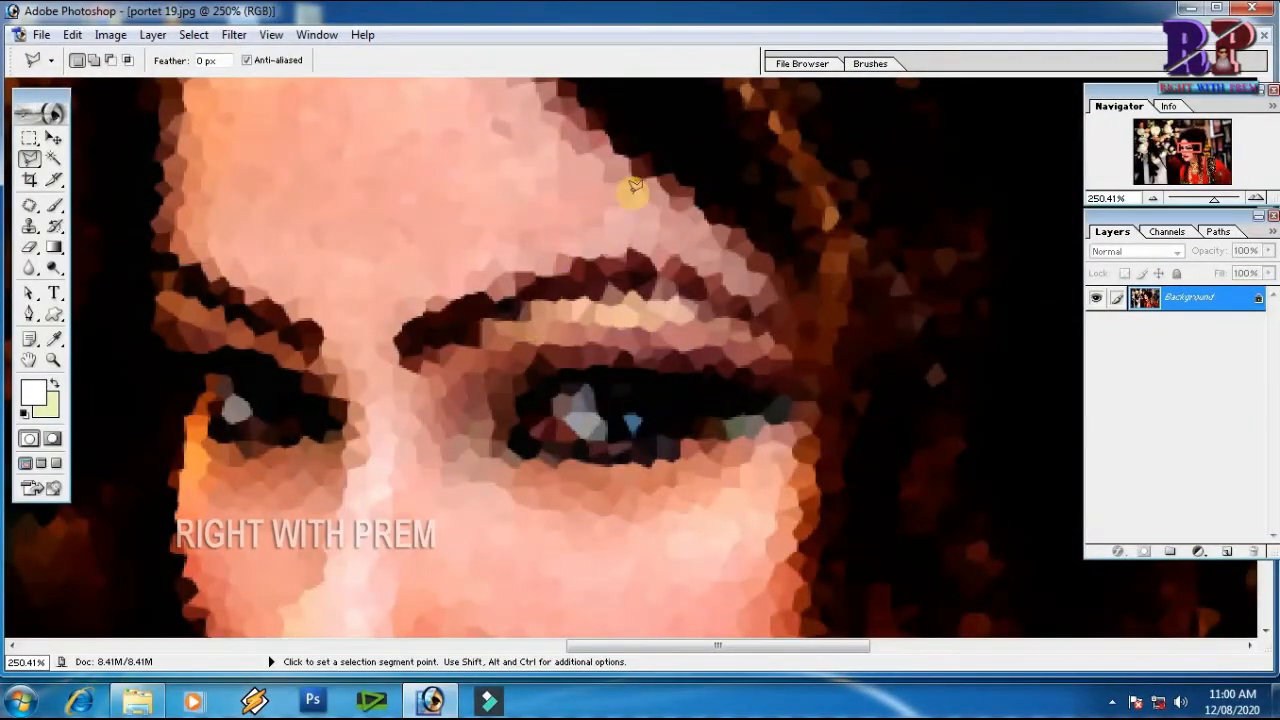
{"action": "key", "text": "ctrl+z"}
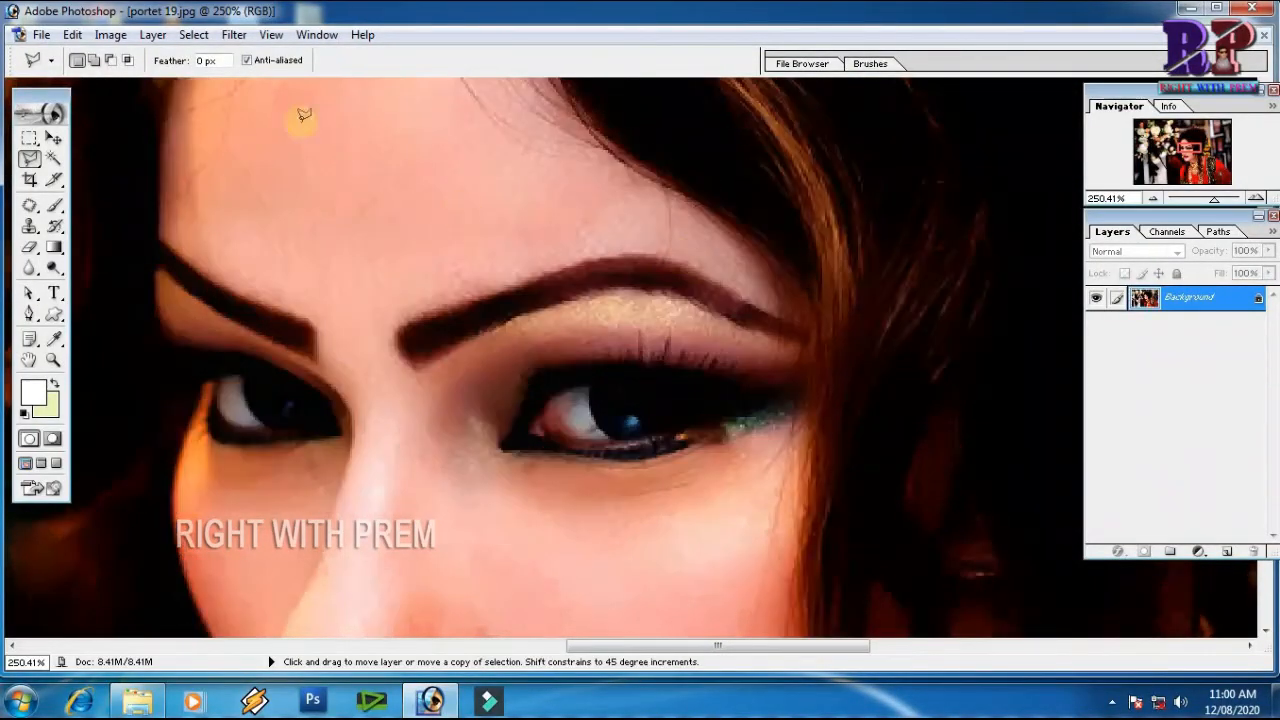
{"action": "left_click", "coordinate": [234, 34]}
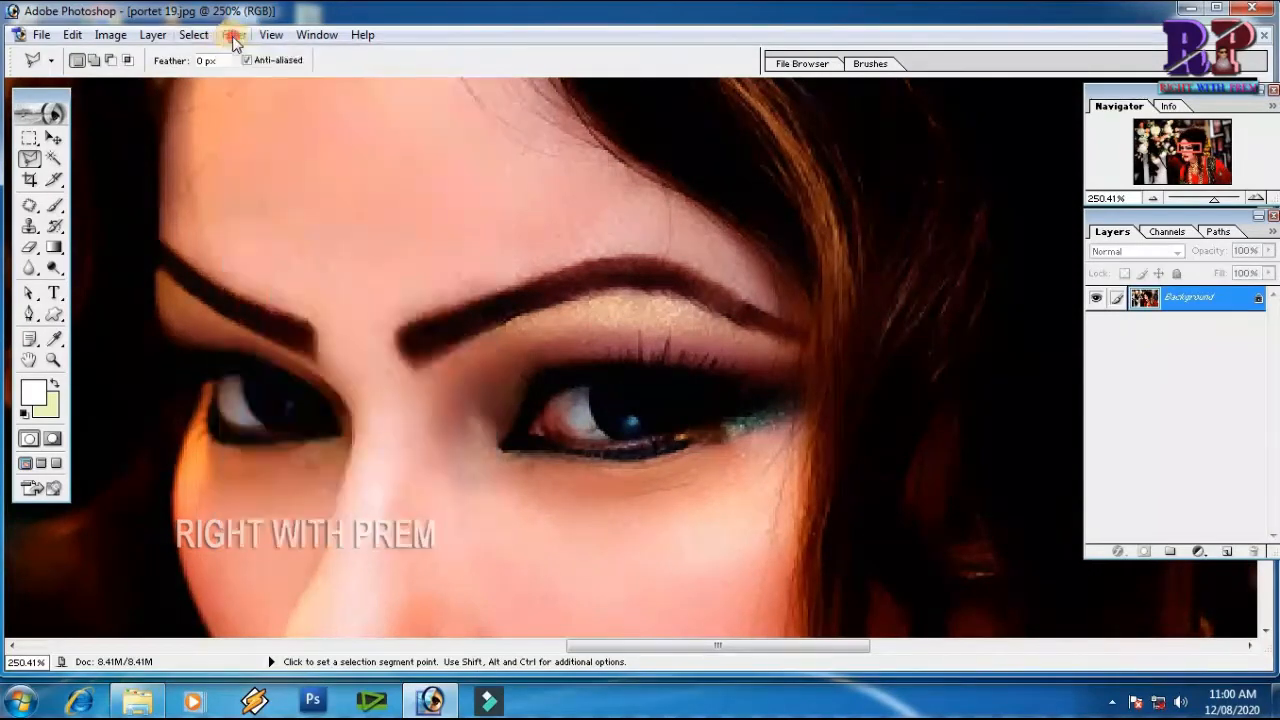
Start the Mezzotint filter on the portrait and preview the Medium dots and Long strokes types
{"action": "left_click", "coordinate": [234, 37]}
{"action": "mouse_move", "coordinate": [272, 302]}
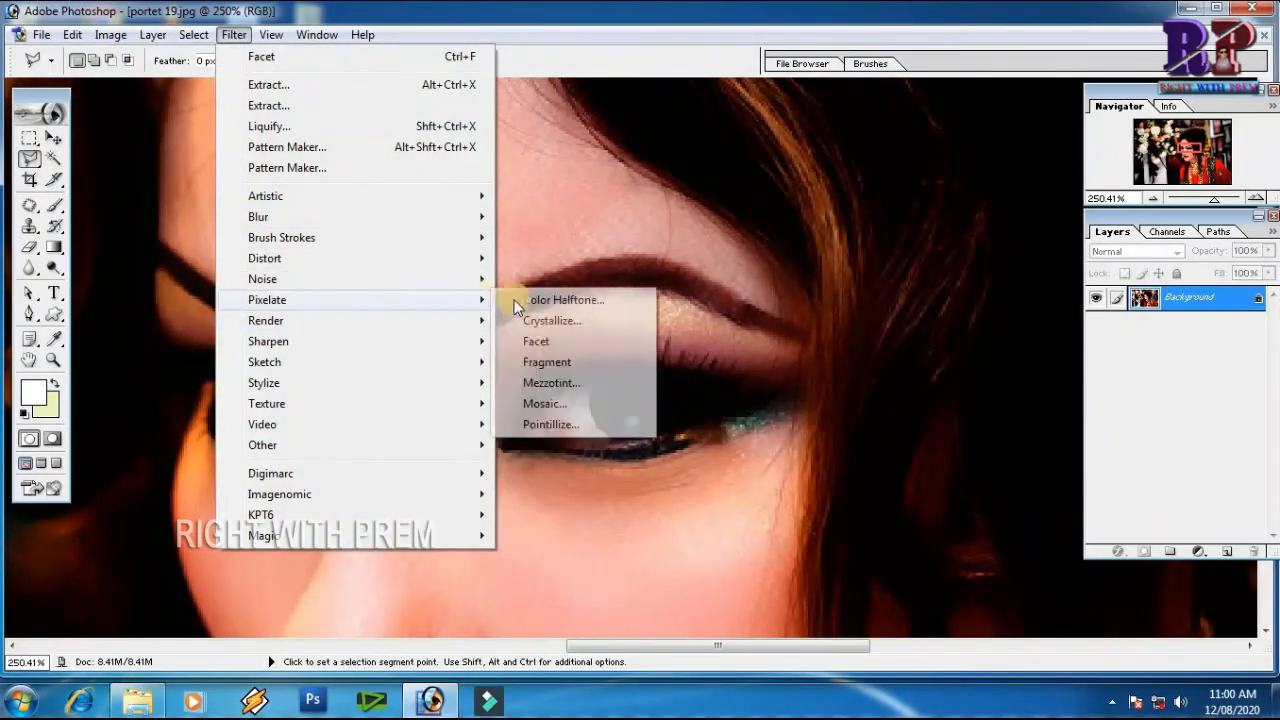
{"action": "left_click", "coordinate": [550, 383]}
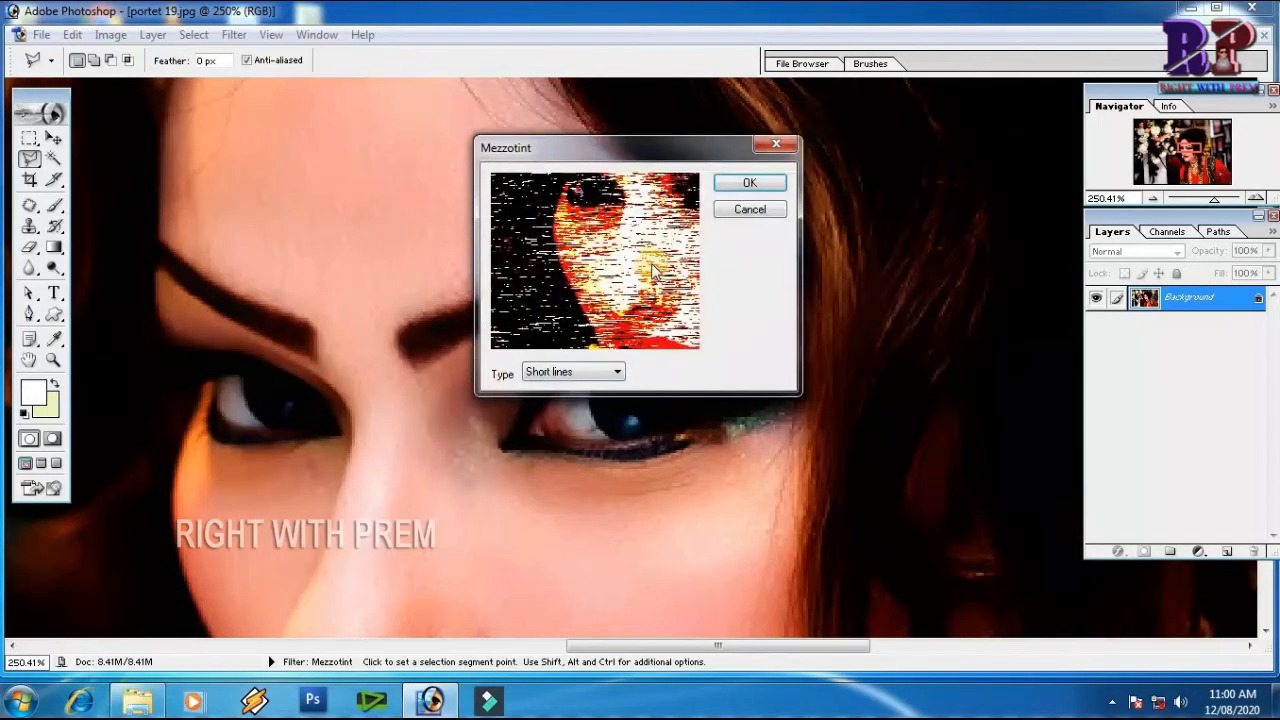
{"action": "left_click", "coordinate": [620, 378]}
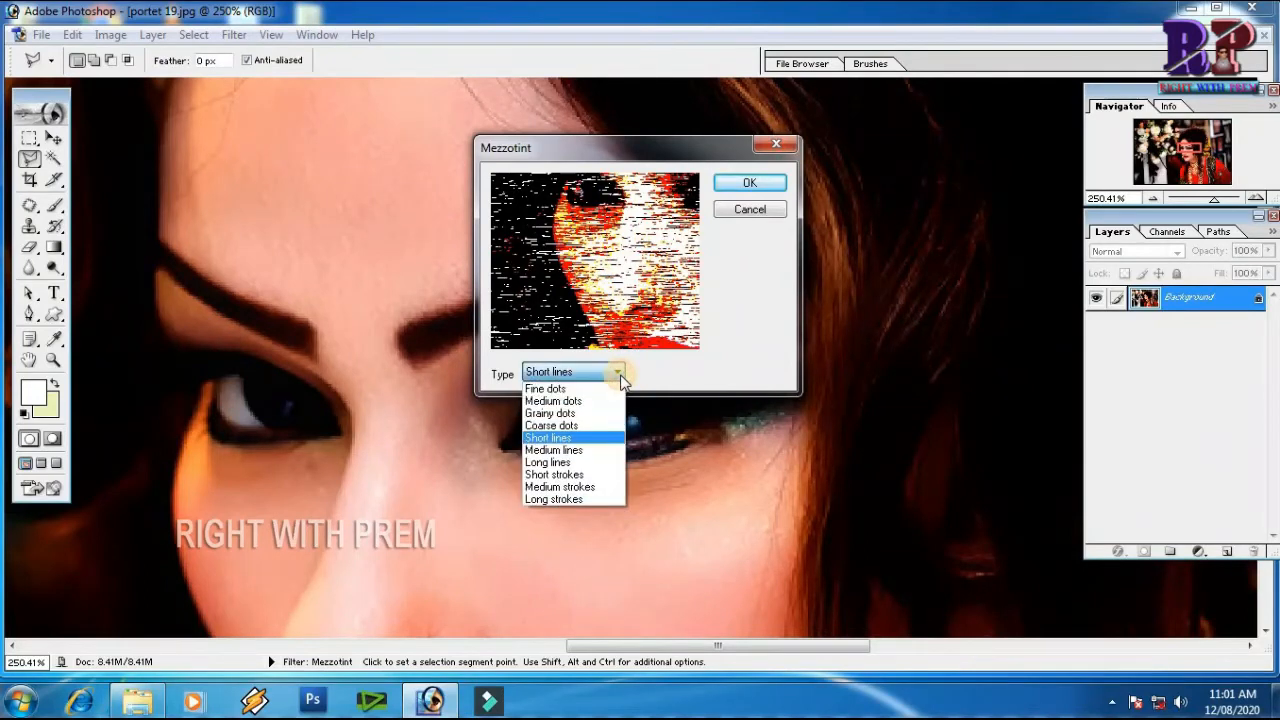
{"action": "left_click", "coordinate": [558, 401]}
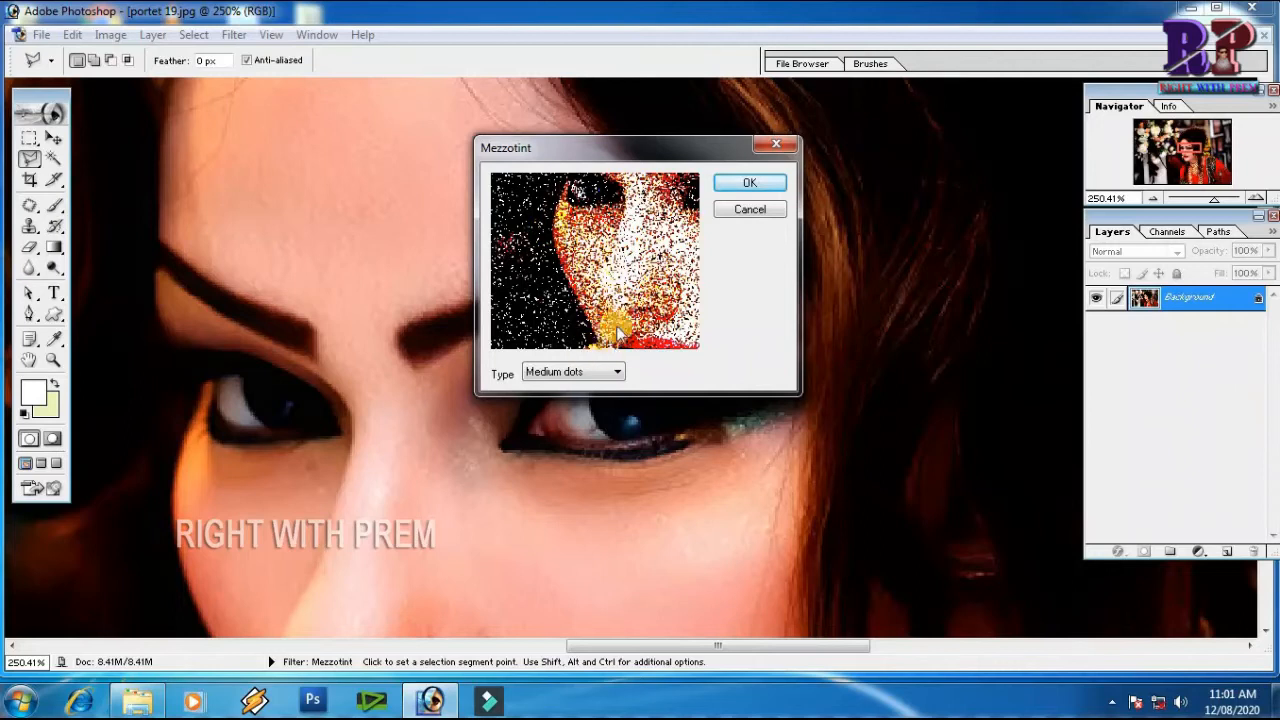
{"action": "left_click", "coordinate": [620, 376]}
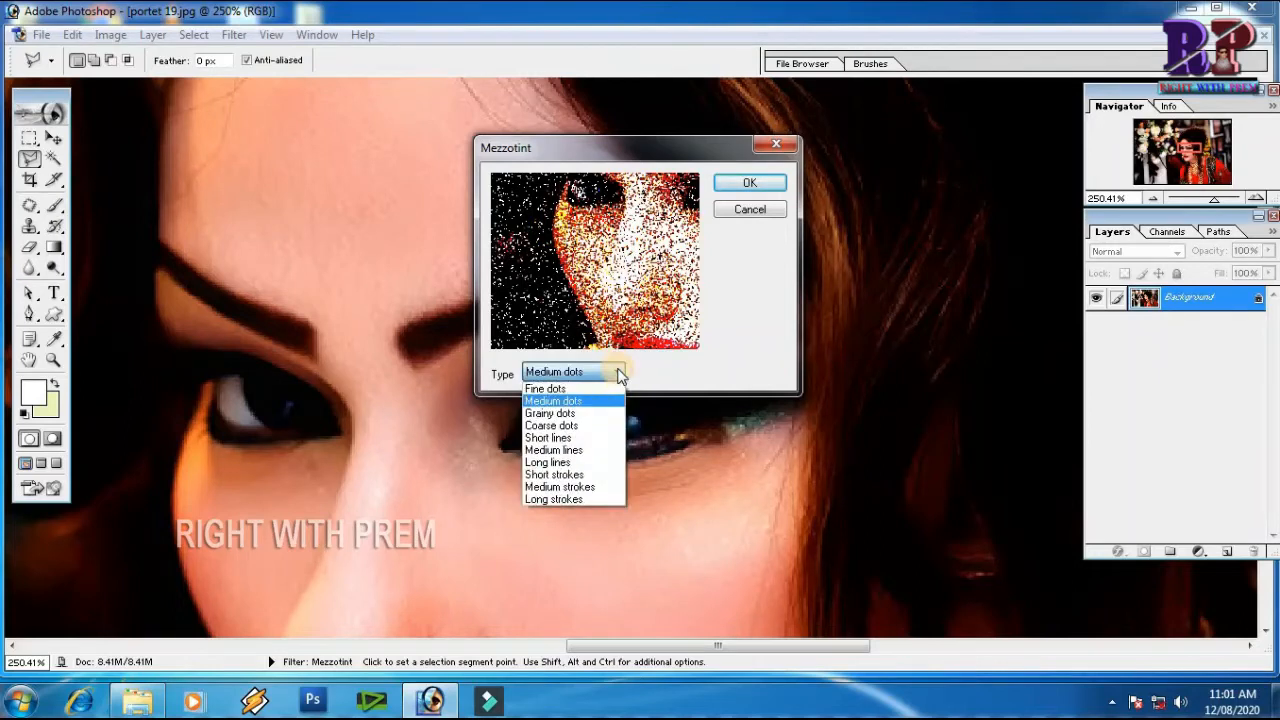
{"action": "left_click", "coordinate": [565, 501]}
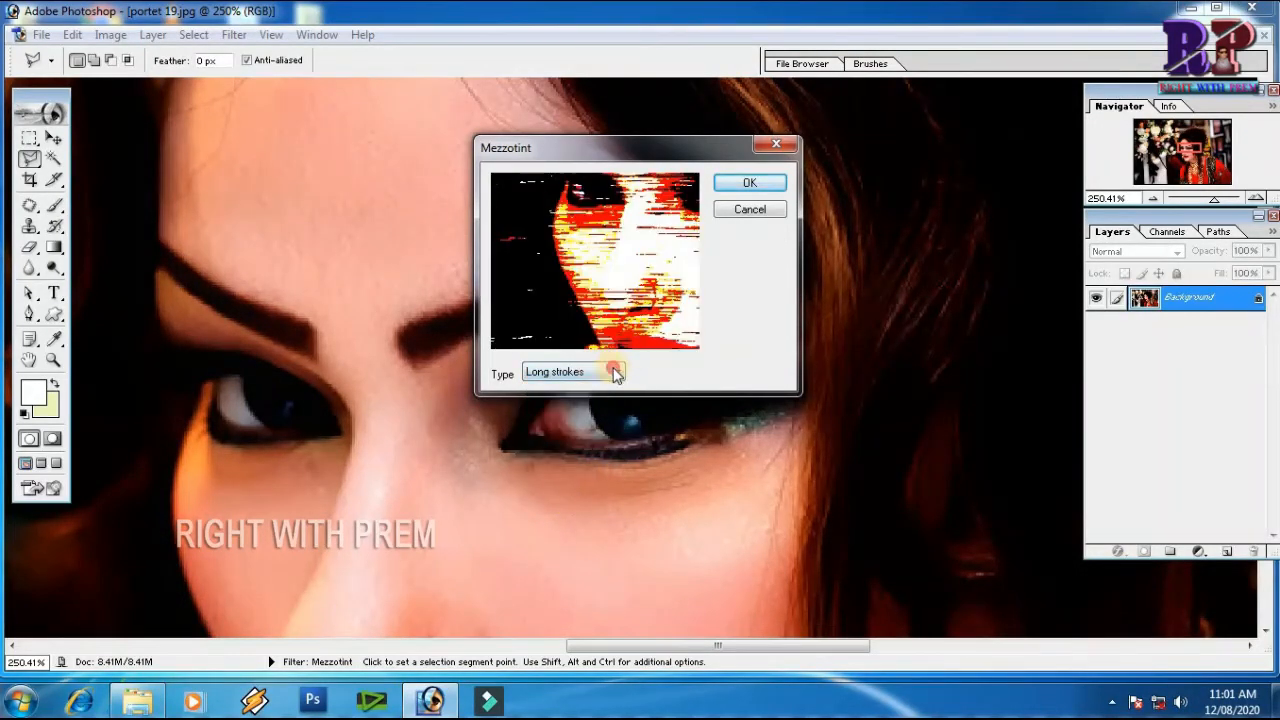
Set the Mezzotint type to Short strokes and apply the filter to the portrait
{"action": "left_click", "coordinate": [610, 372]}
{"action": "left_click", "coordinate": [556, 474]}
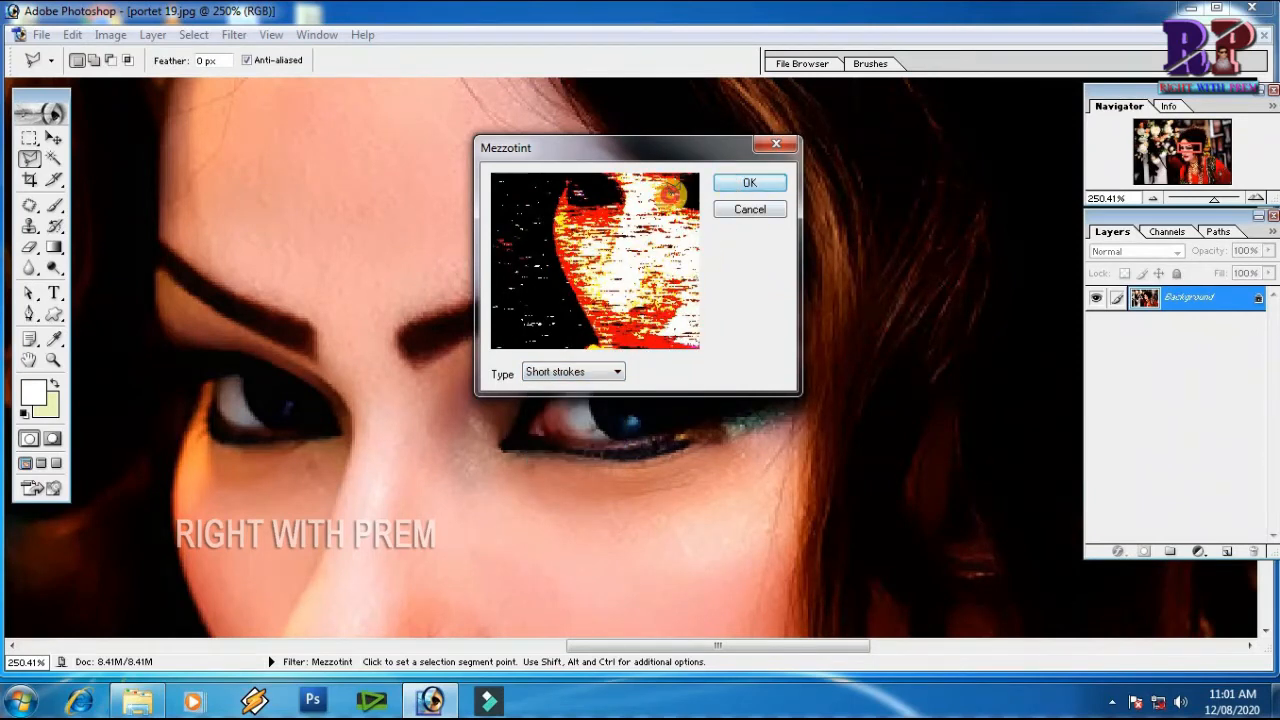
{"action": "left_click", "coordinate": [749, 184]}
Check the mezzotint effect across the whole portrait and undo it
{"action": "key", "text": "ctrl+minus"}
{"action": "key", "text": "ctrl+minus"}
{"action": "key", "text": "ctrl+minus"}
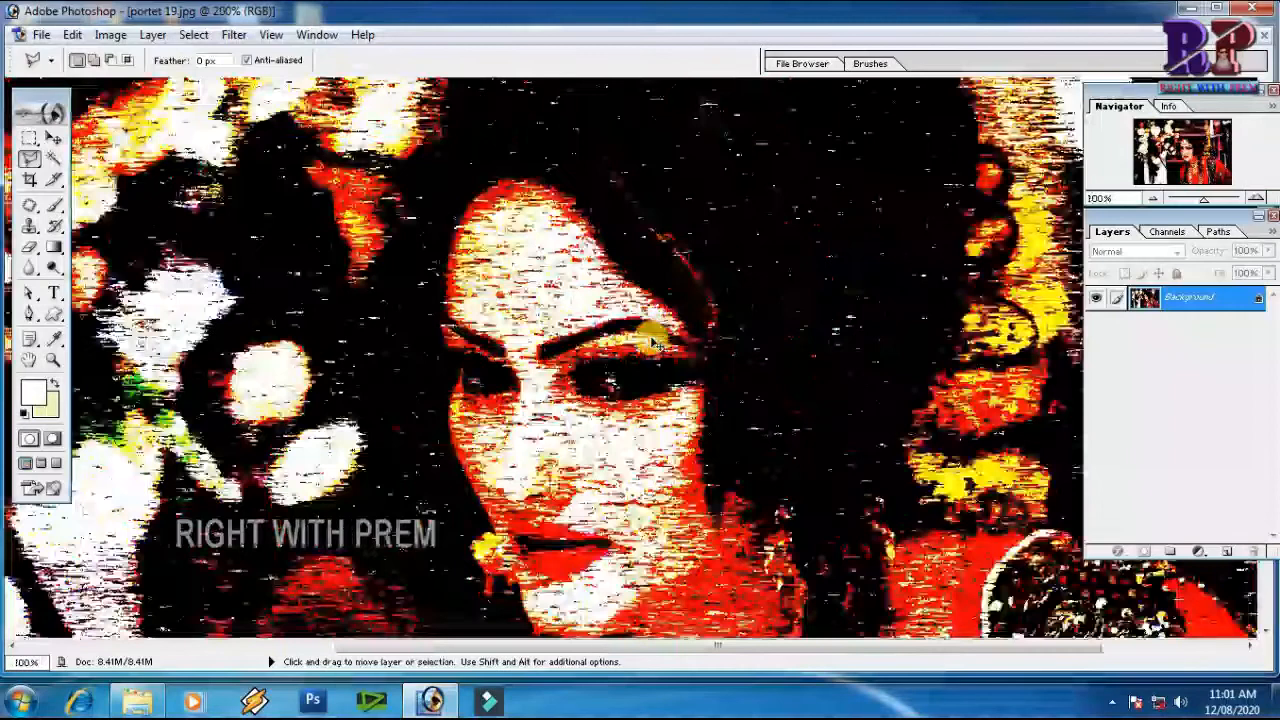
{"action": "key", "text": "ctrl+minus"}
{"action": "key", "text": "ctrl+minus"}
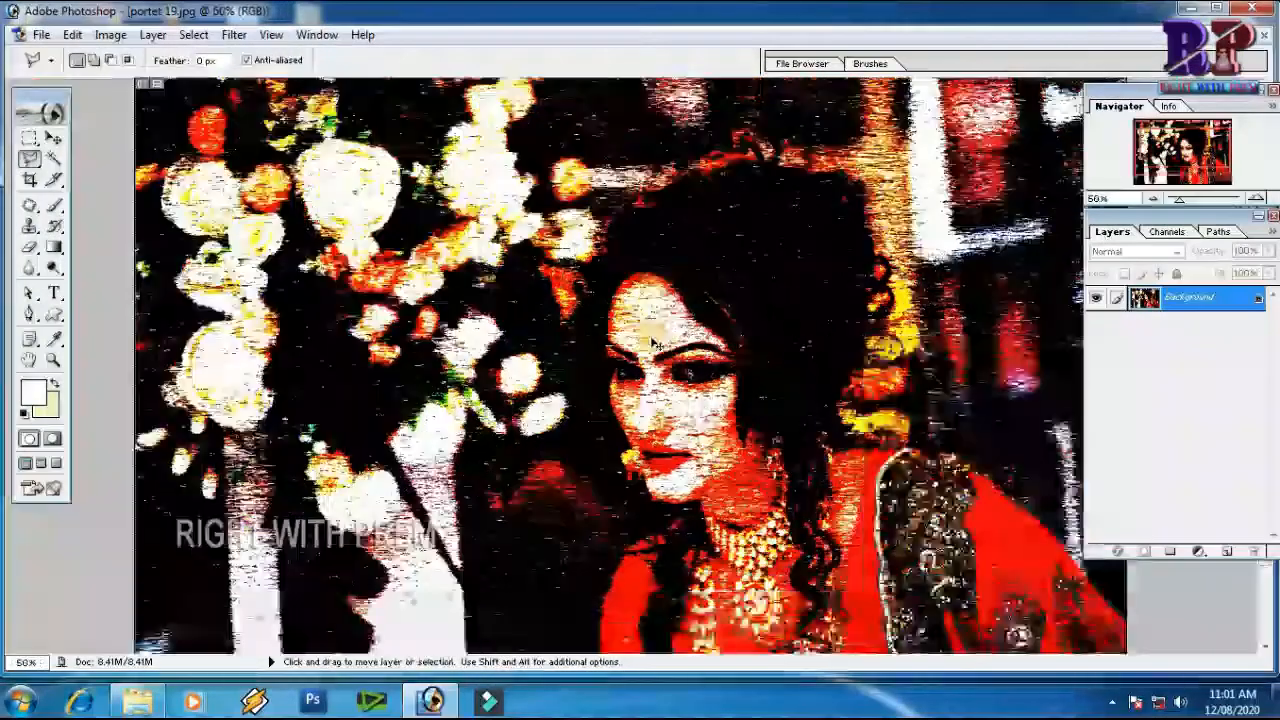
{"action": "key", "text": "ctrl+z"}
Apply the Mosaic filter to the portrait with a cell size of 98 square, and undo it
{"action": "left_click", "coordinate": [233, 34]}
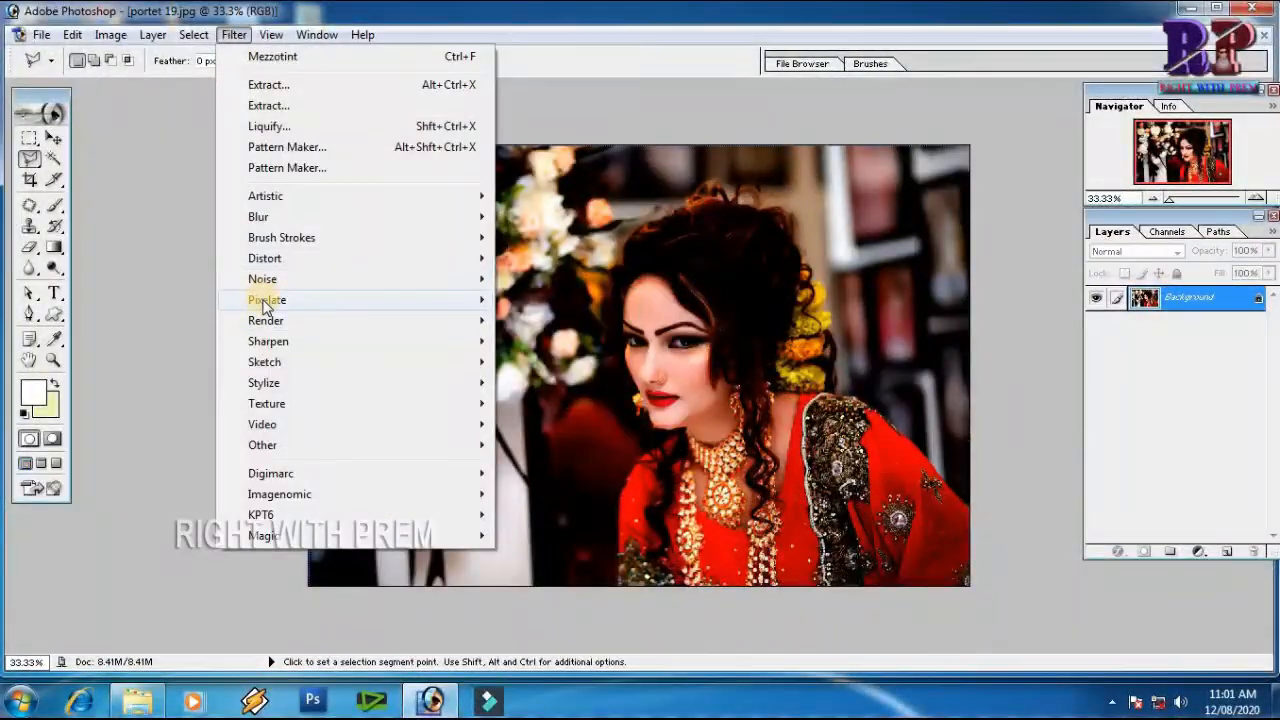
{"action": "mouse_move", "coordinate": [366, 305]}
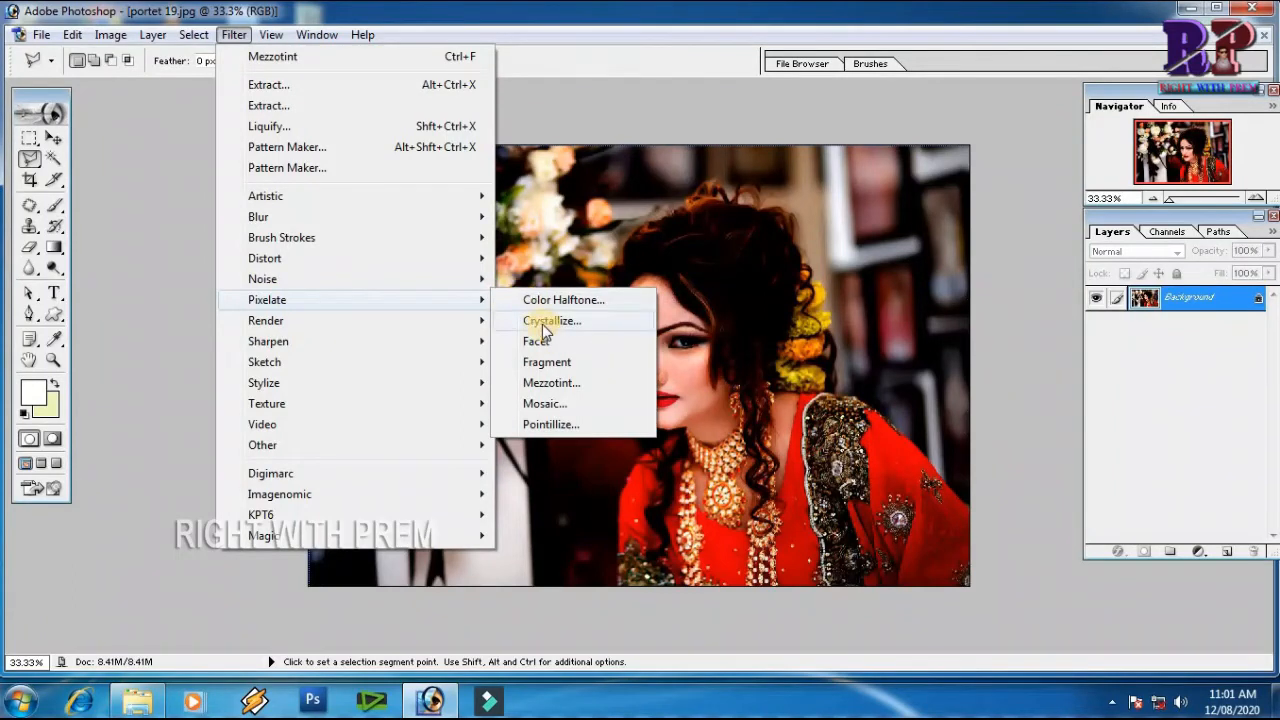
{"action": "left_click", "coordinate": [557, 404]}
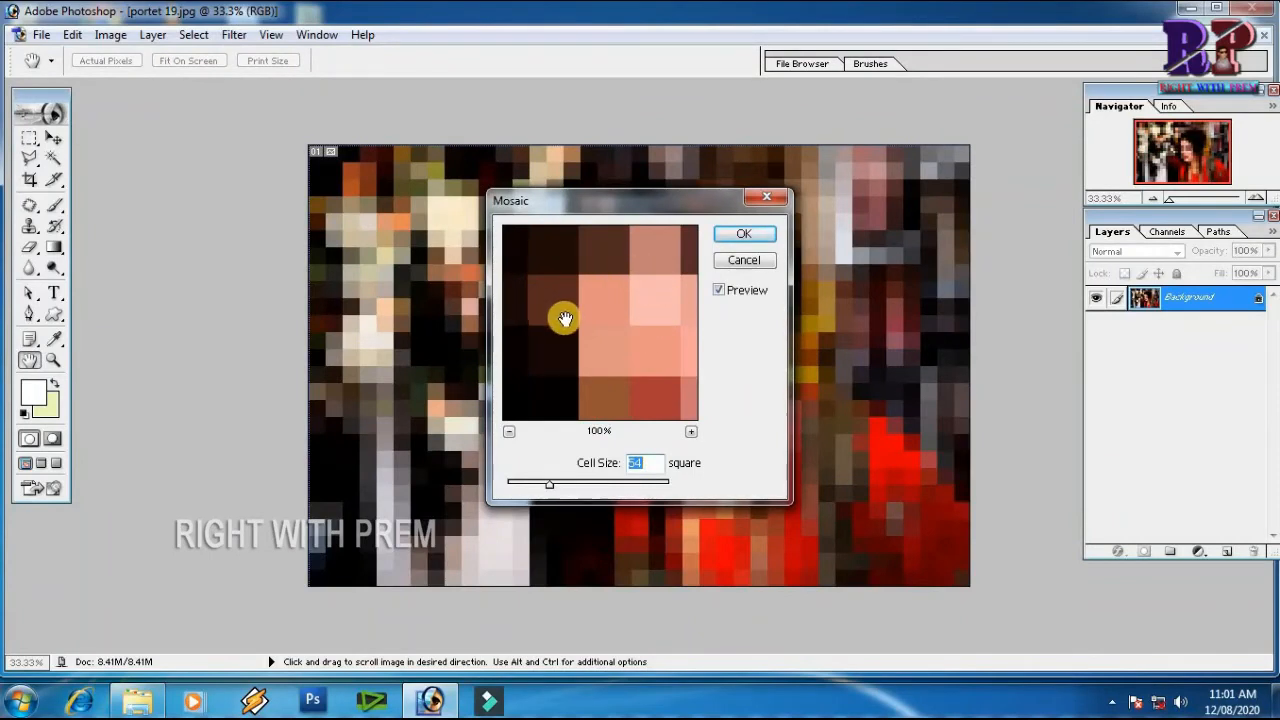
{"action": "left_click_drag", "start_coordinate": [546, 485], "coordinate": [588, 487]}
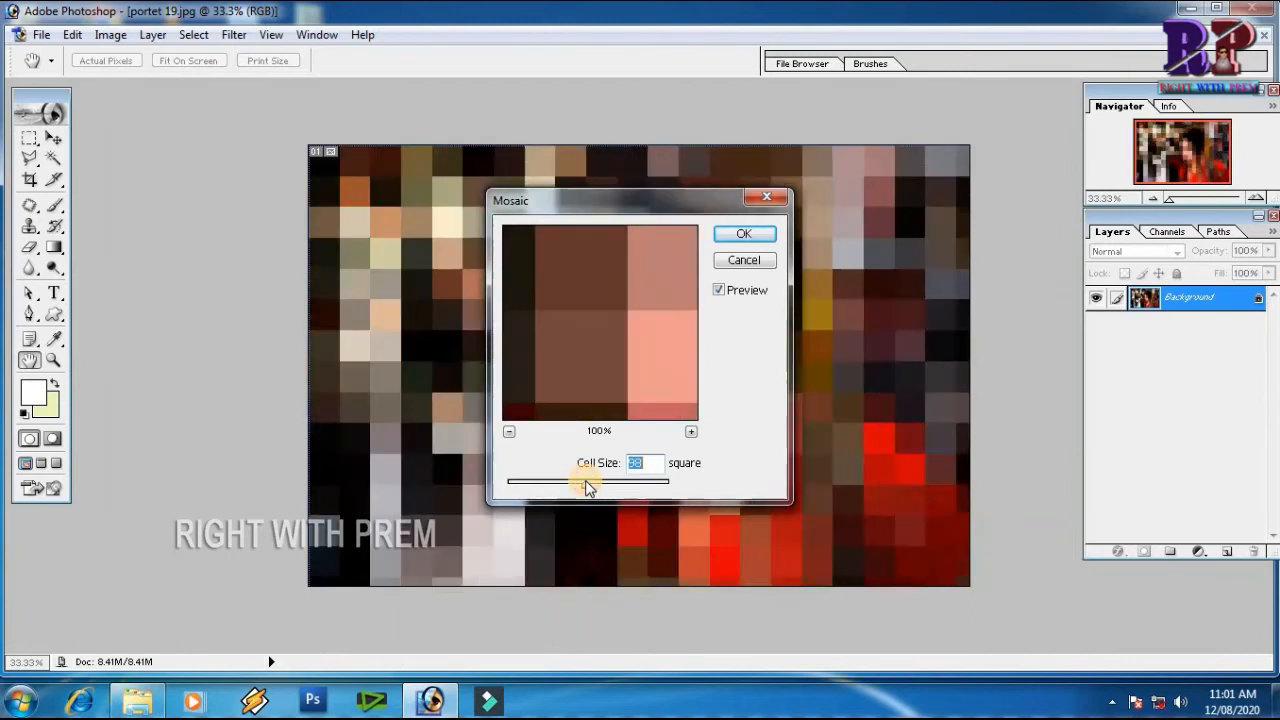
{"action": "left_click", "coordinate": [728, 234]}
{"action": "key", "text": "l"}
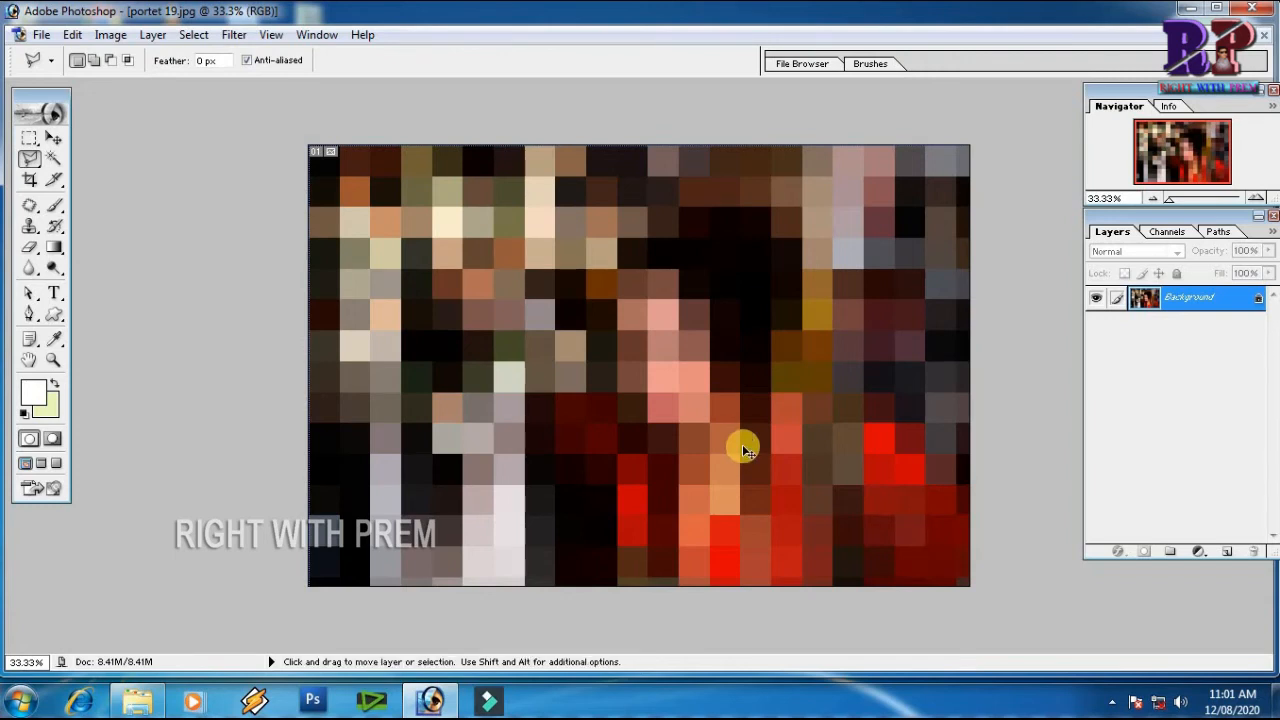
{"action": "key", "text": "ctrl+z"}
Apply the Pointillize filter to the portrait with a much larger cell size, and undo it
{"action": "left_click", "coordinate": [236, 36]}
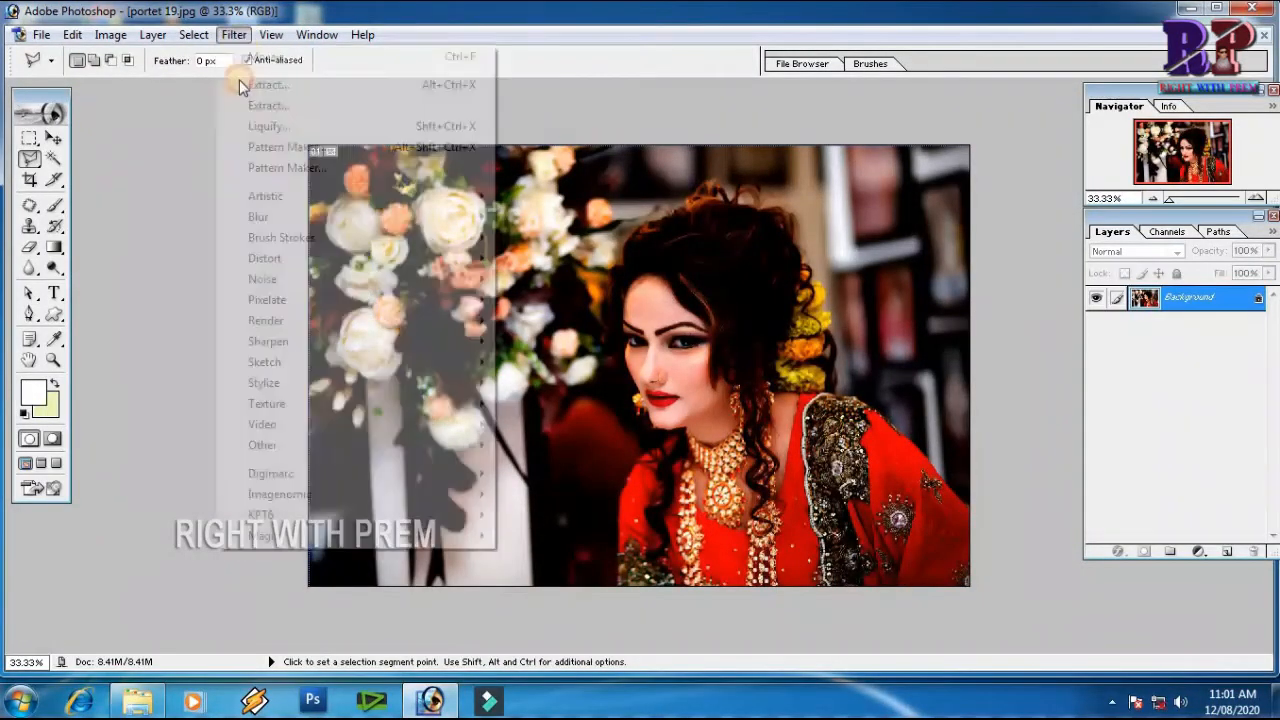
{"action": "mouse_move", "coordinate": [357, 281]}
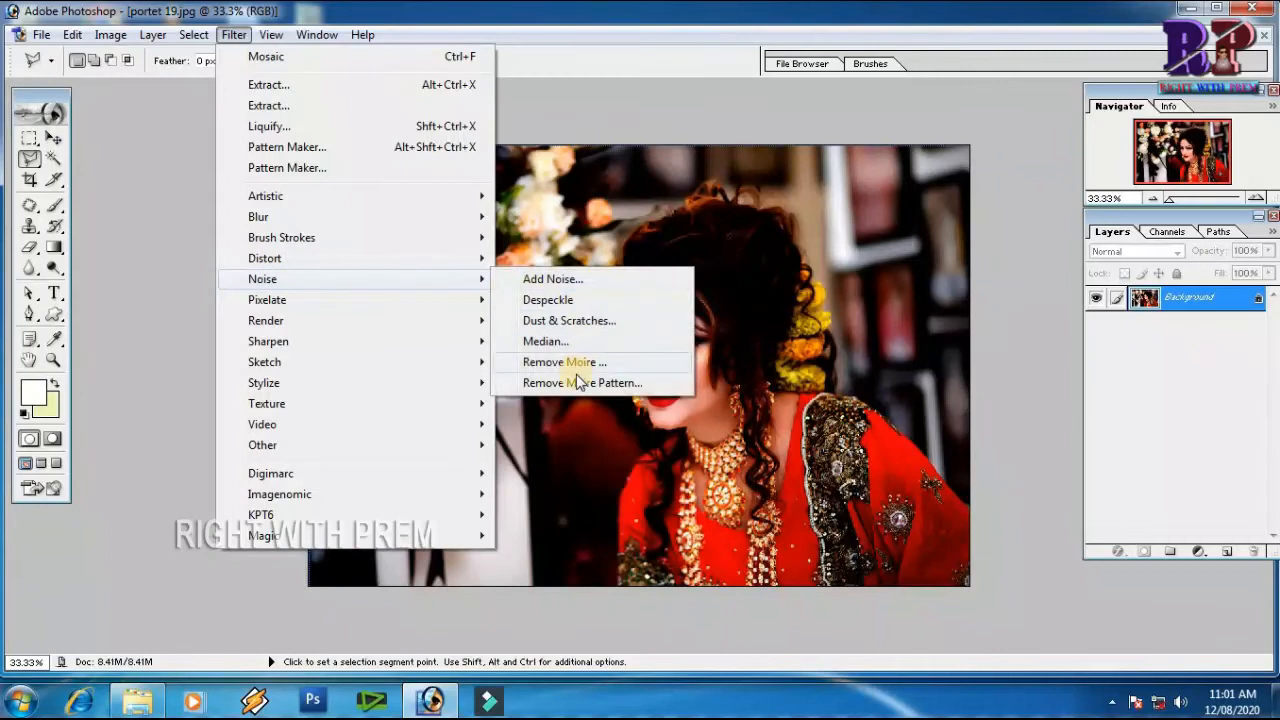
{"action": "mouse_move", "coordinate": [488, 299]}
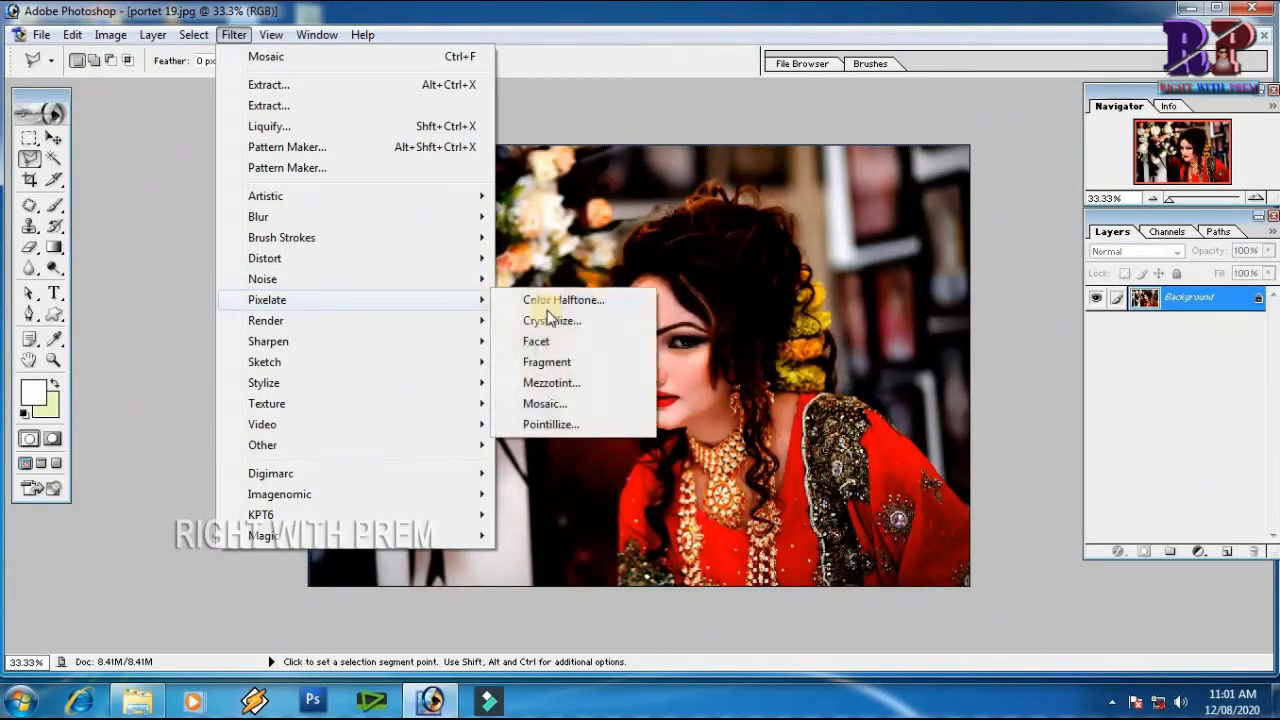
{"action": "left_click", "coordinate": [558, 427]}
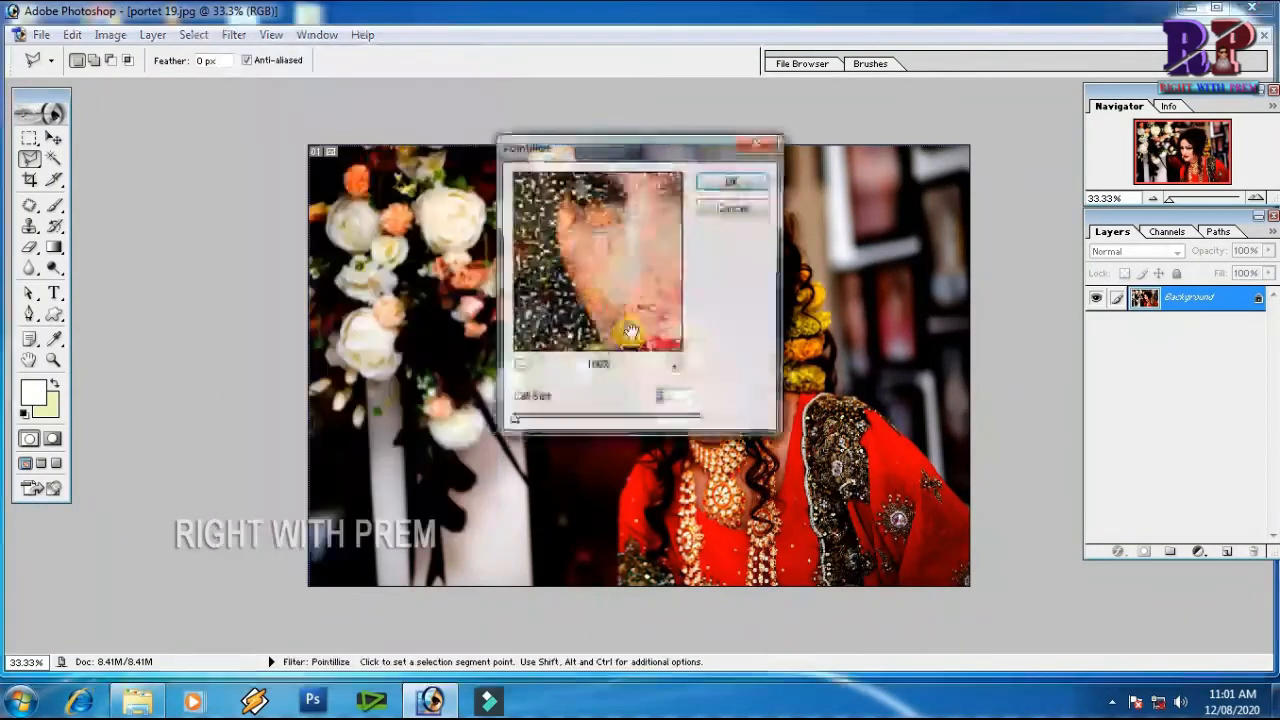
{"action": "left_click_drag", "start_coordinate": [514, 420], "coordinate": [617, 420]}
{"action": "left_click", "coordinate": [630, 212]}
{"action": "key", "text": "Return"}
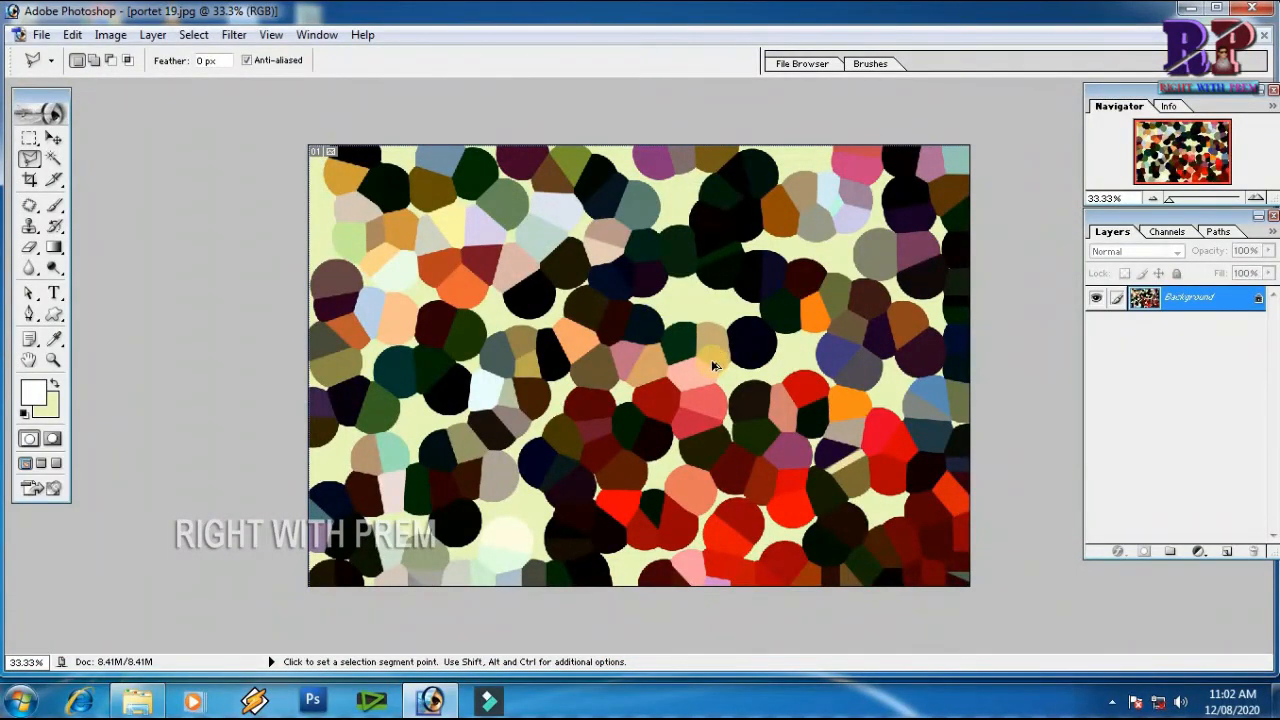
{"action": "key", "text": "ctrl+z"}
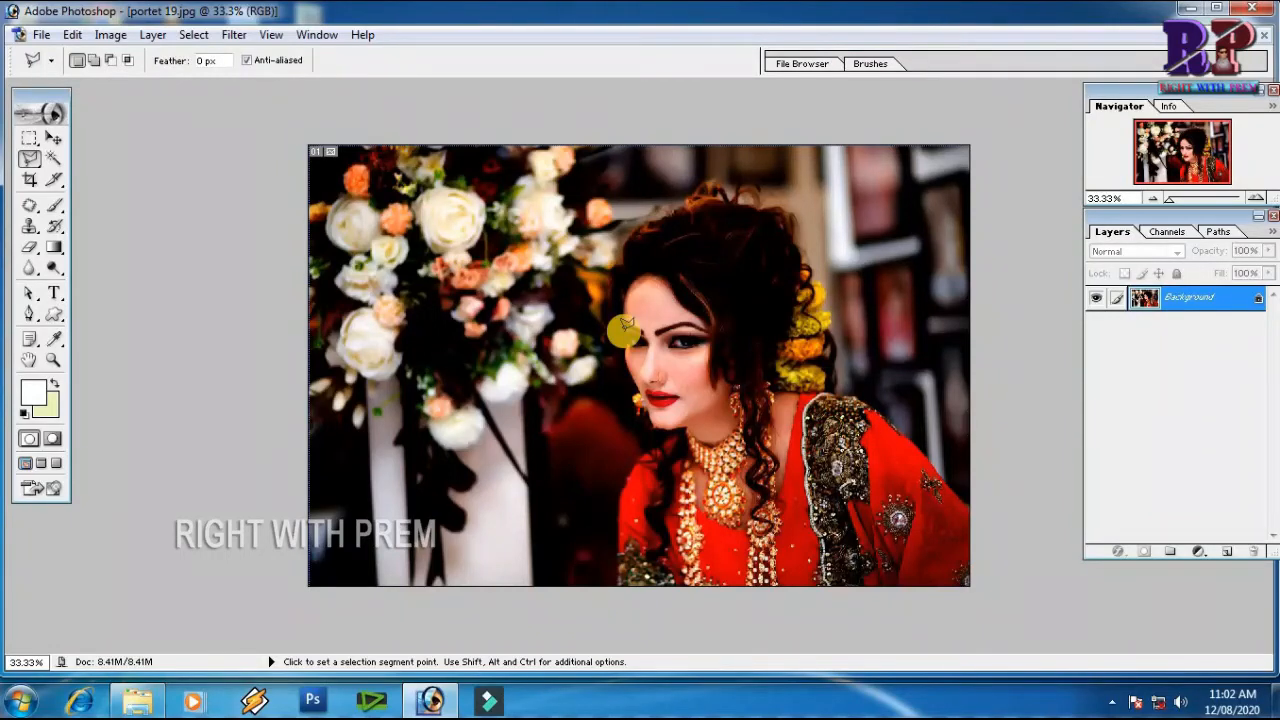
{"action": "left_click", "coordinate": [234, 34]}
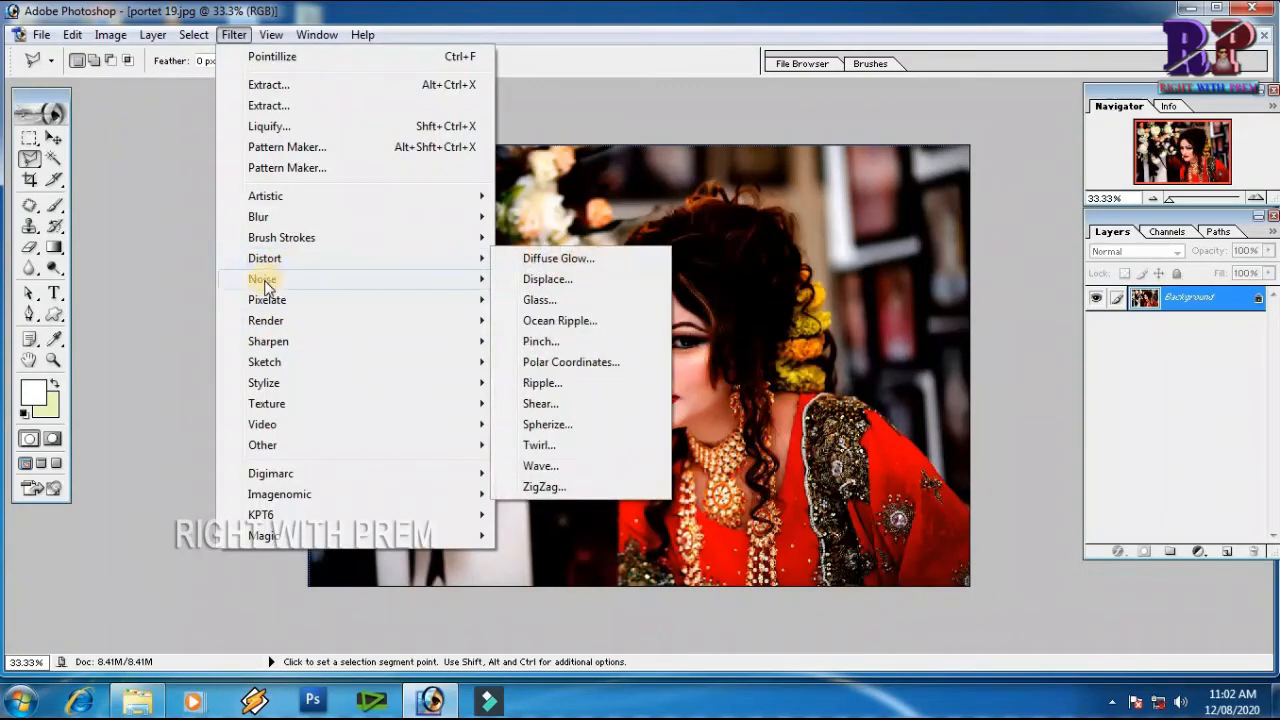
{"action": "mouse_move", "coordinate": [268, 302]}
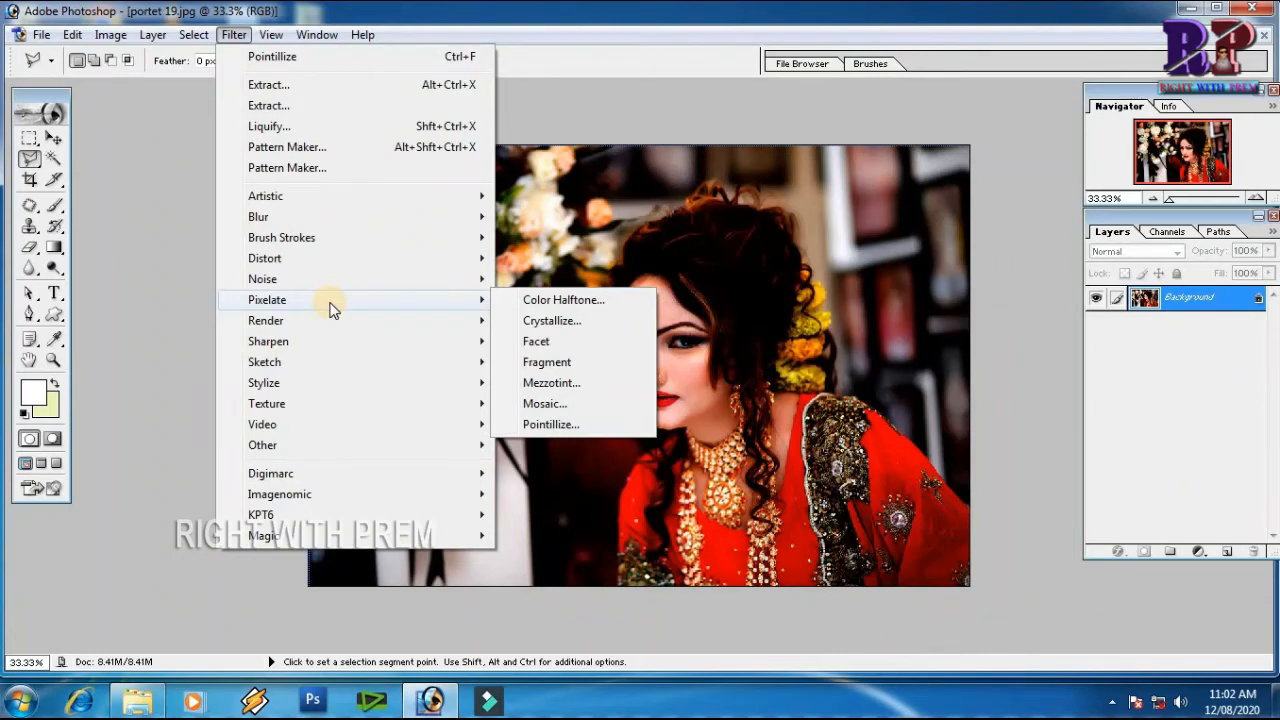
{"action": "mouse_move", "coordinate": [358, 432]}
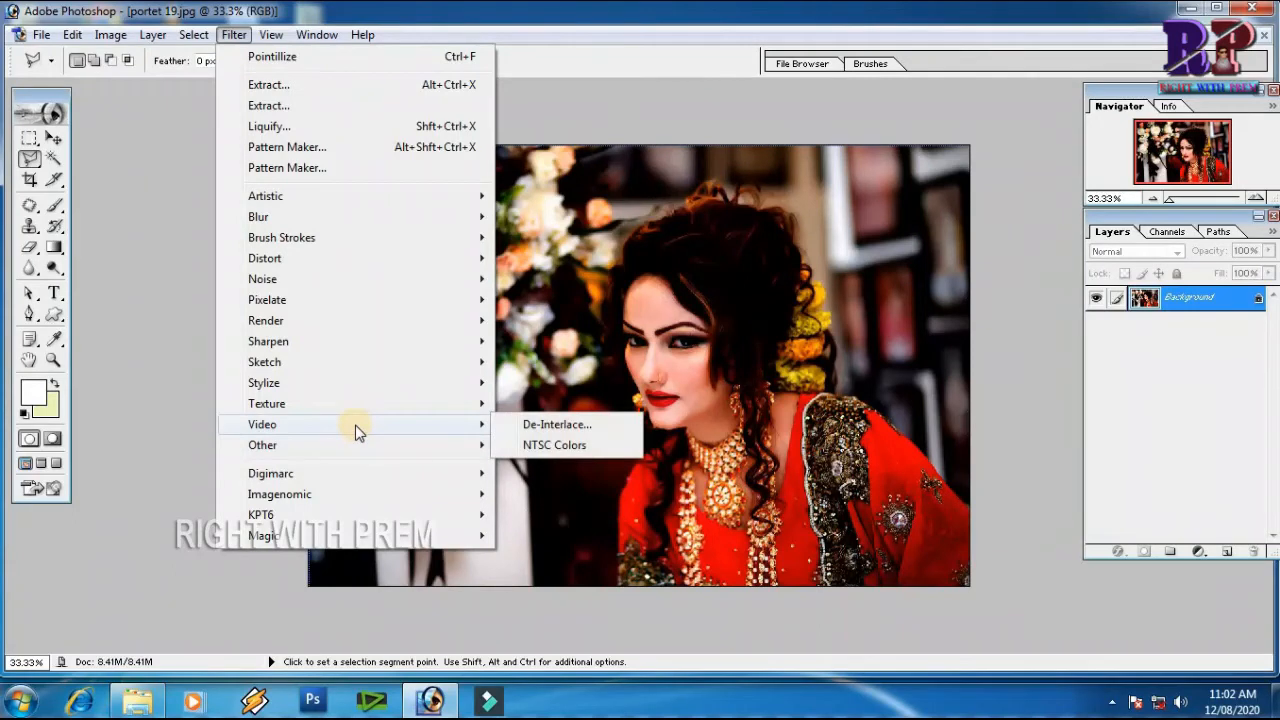